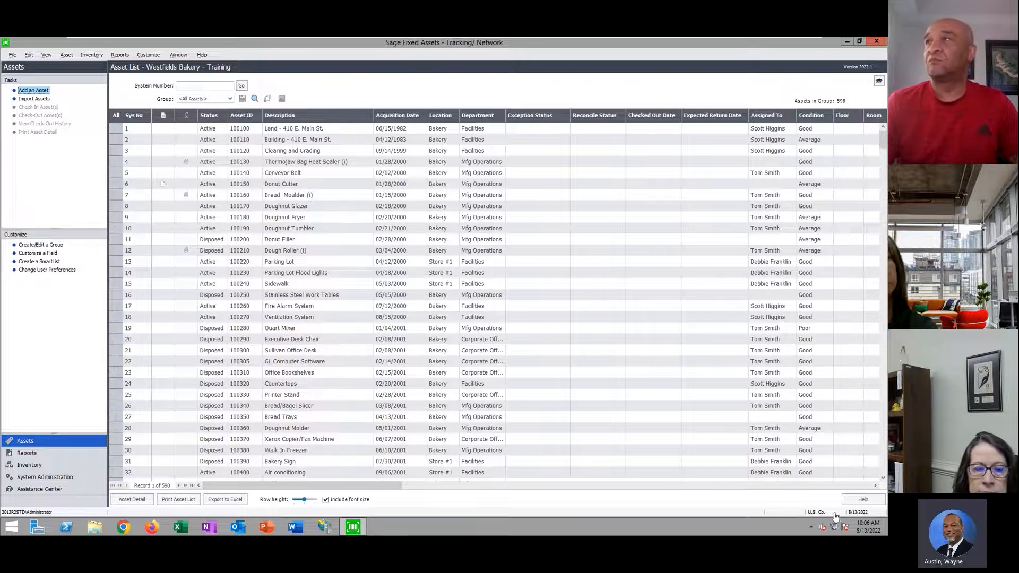
# Minimize Sage and open Store 1 Barcode Labels.pdf from the desktop's Tracking - App folder
pyautogui.click(846, 42)
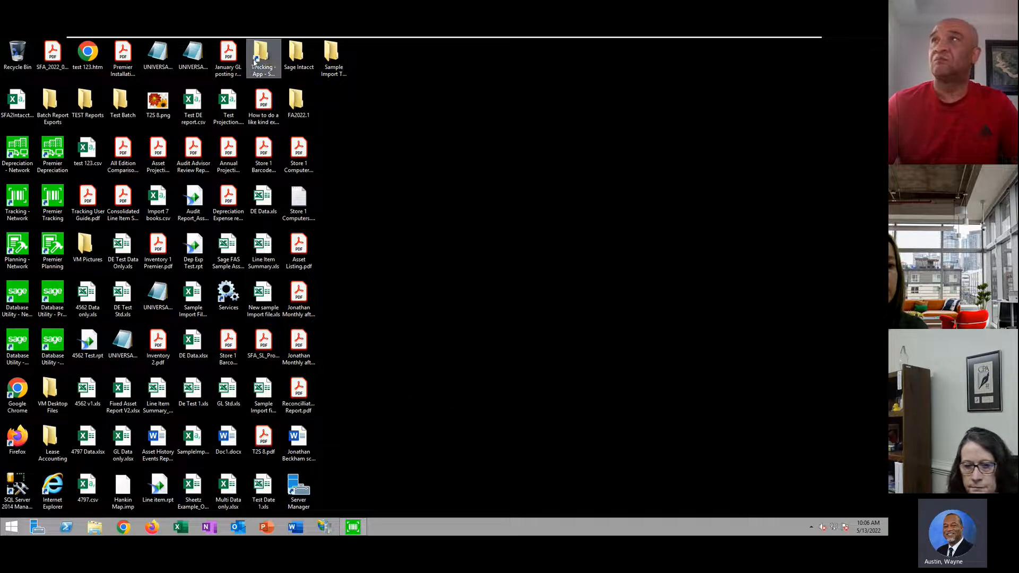
pyautogui.doubleClick(263, 64)
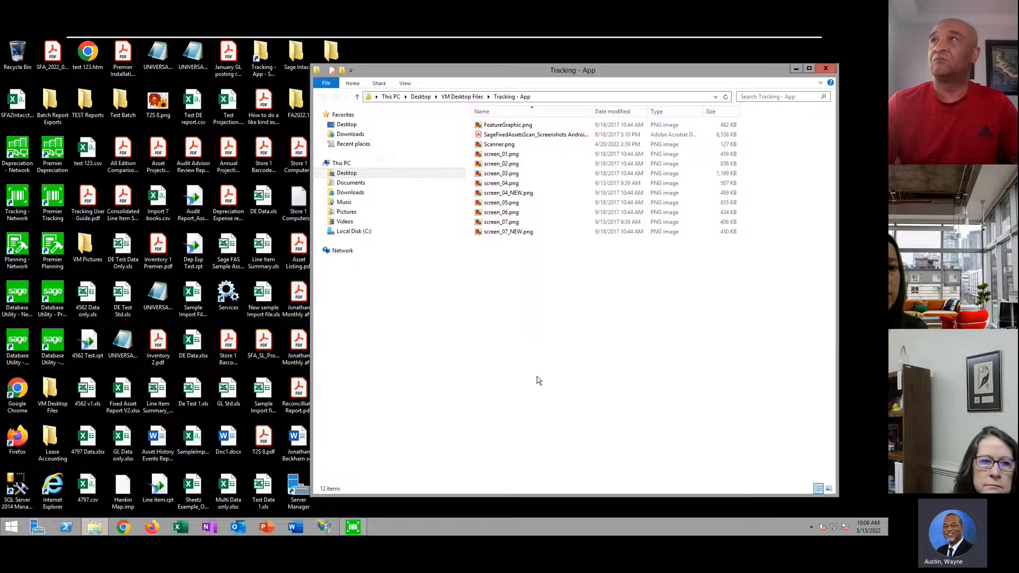
pyautogui.click(264, 157)
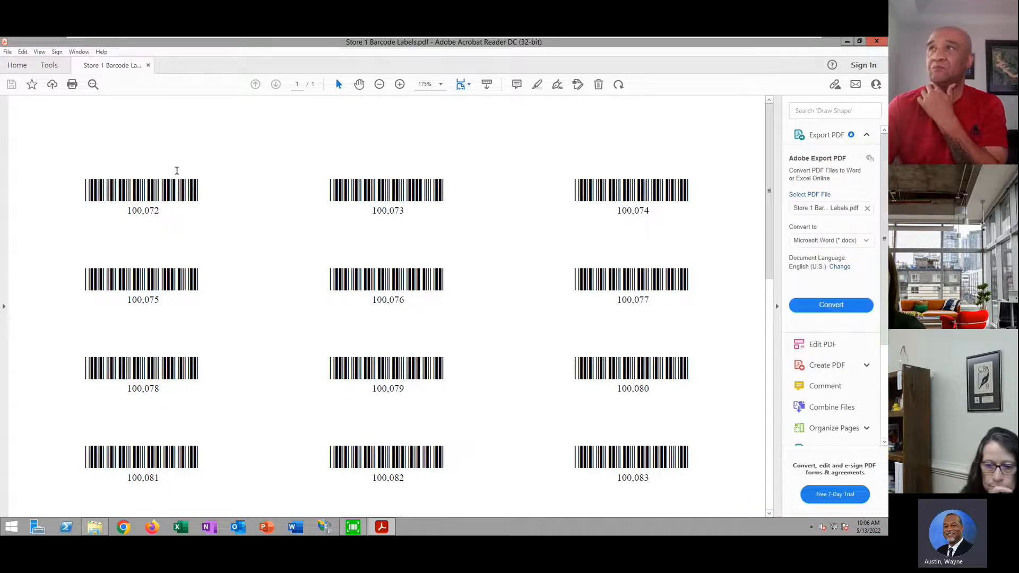
# Select the first barcode and its number 100,072, close the PDF, and open FeatureGraphic.png
pyautogui.moveTo(204, 190); pyautogui.dragTo(85, 189)
pyautogui.moveTo(161, 210); pyautogui.dragTo(124, 212)
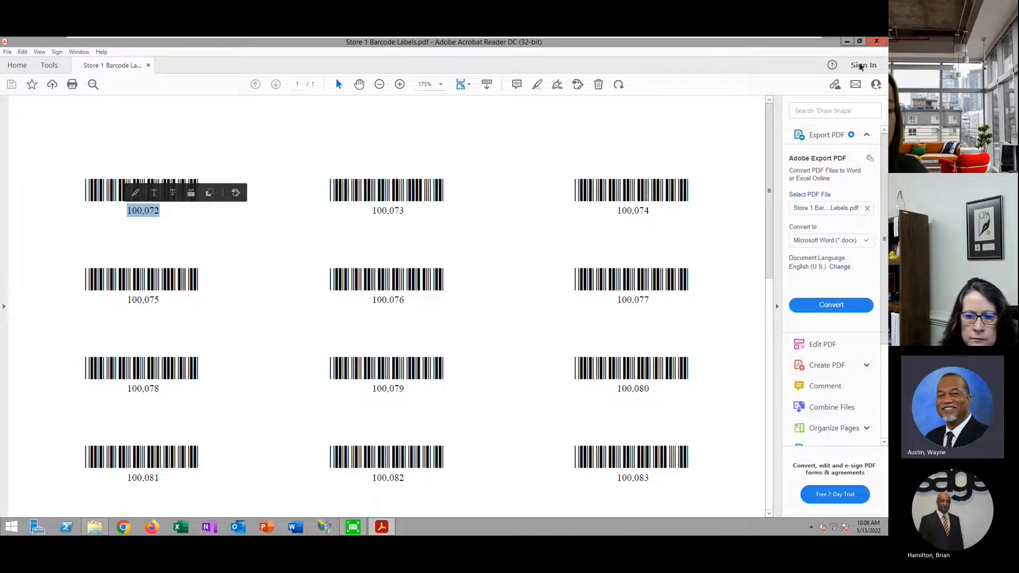
pyautogui.click(877, 42)
pyautogui.doubleClick(504, 124)
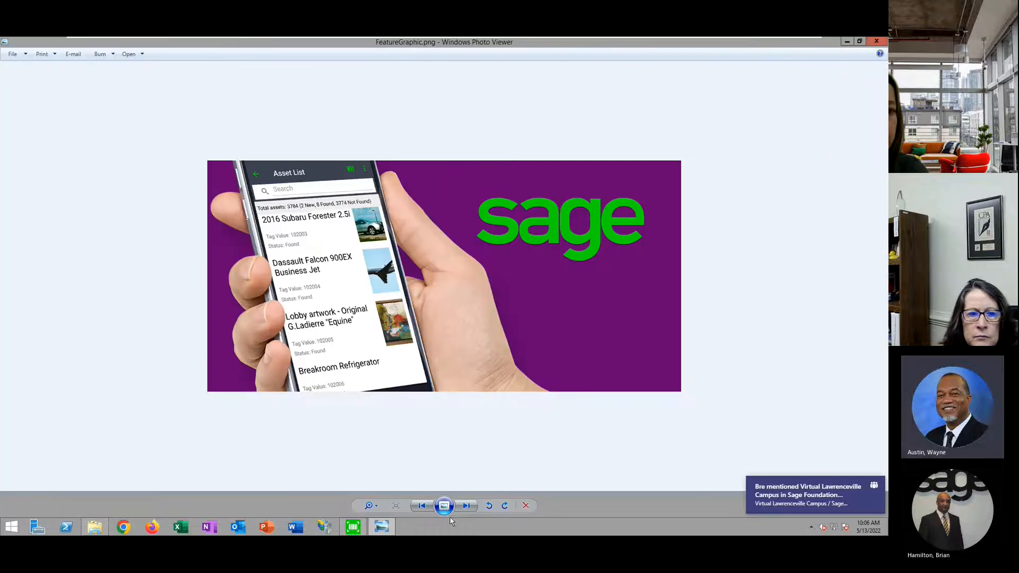
# Page from Scanner.png through screen_01 and screen_02 to the Scan Barcode and Asset Detail screenshots
pyautogui.click(466, 505)
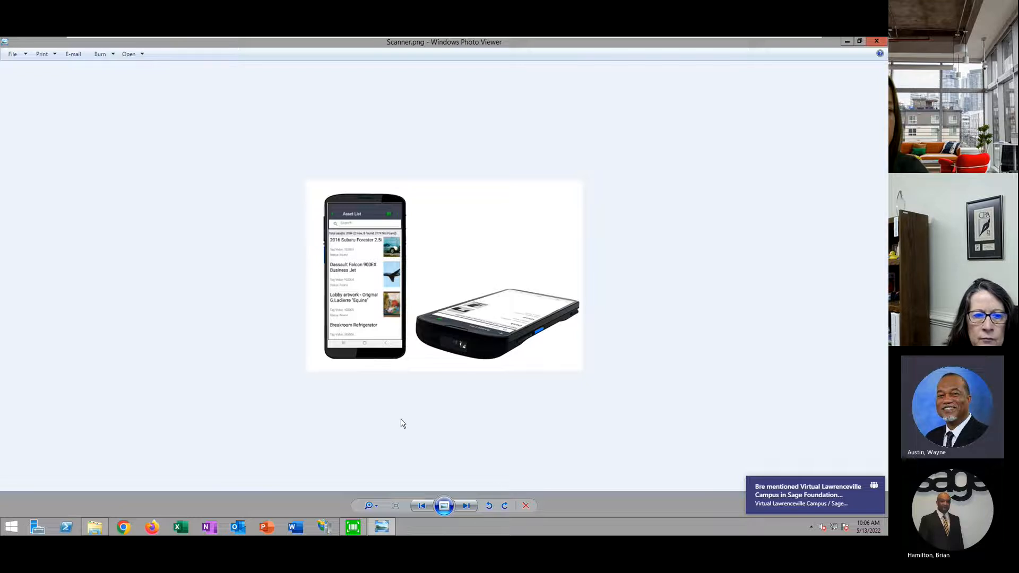
pyautogui.click(467, 506)
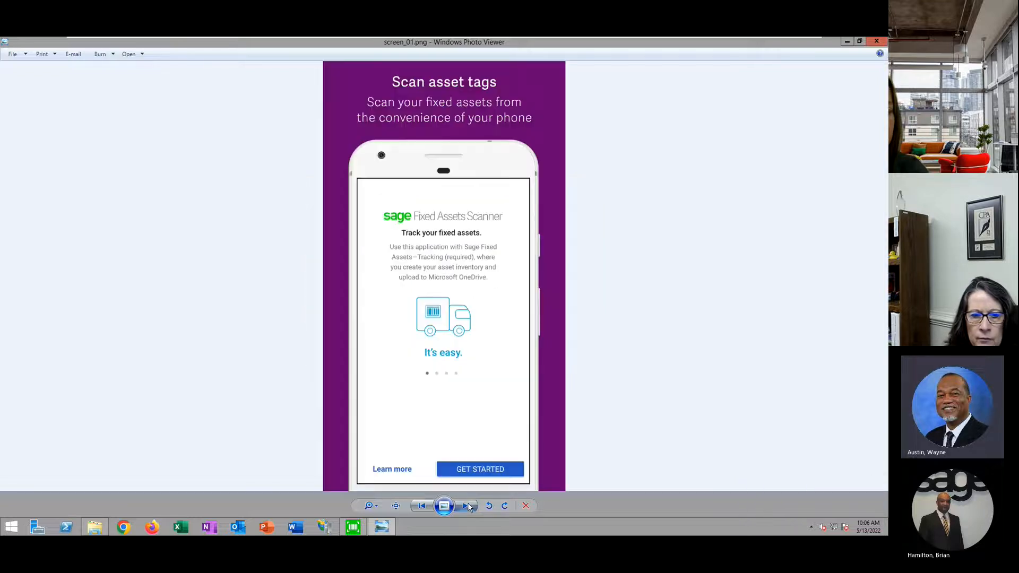
pyautogui.click(467, 506)
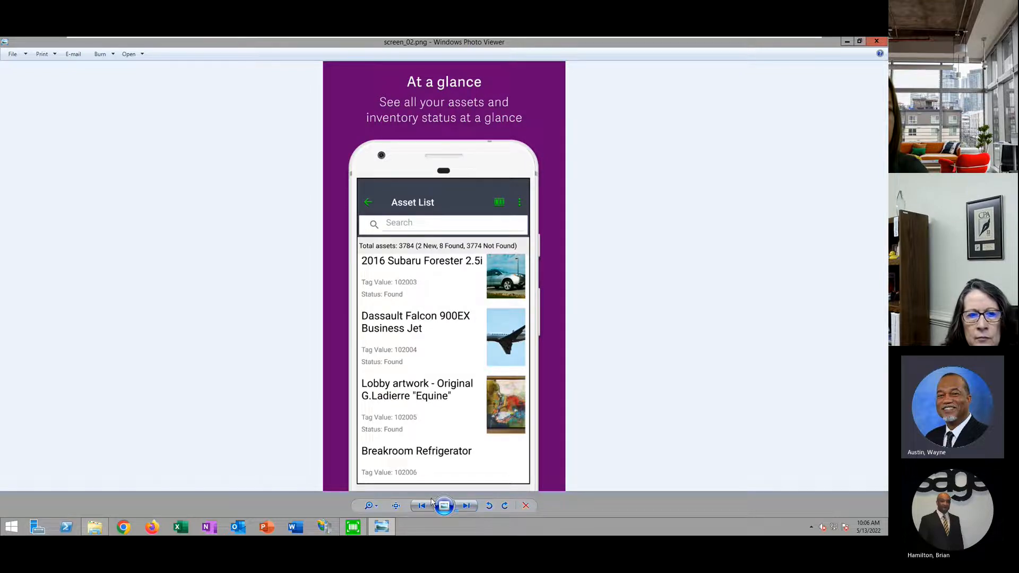
pyautogui.click(467, 507)
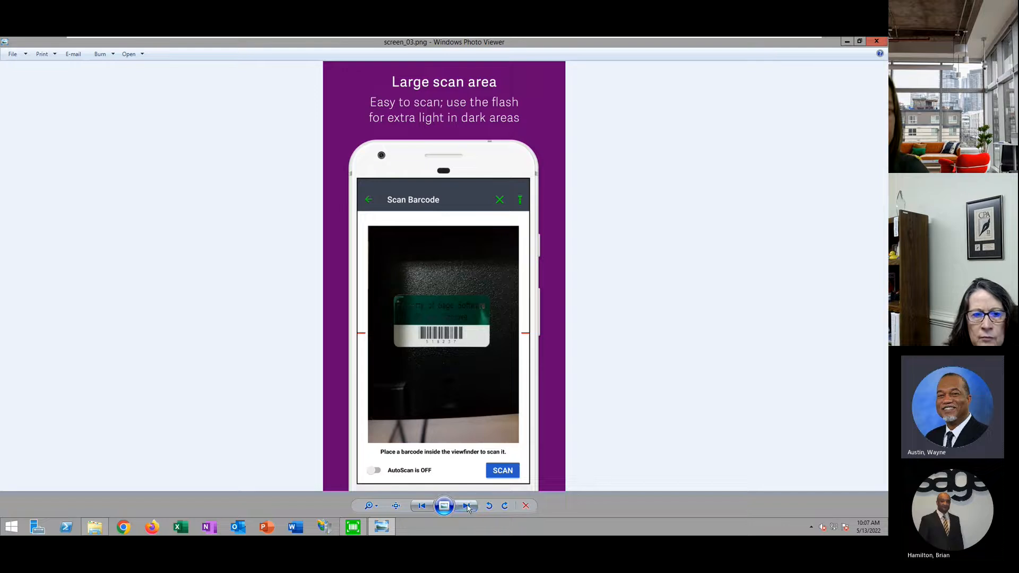
pyautogui.click(467, 507)
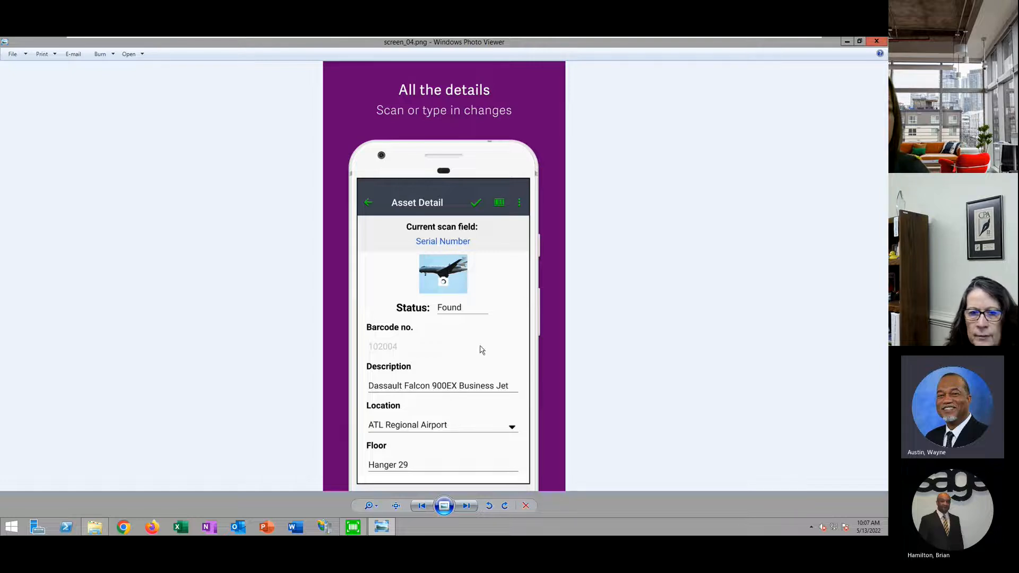
# Compare the Asset Detail screenshot with the Sage window, then close Photo Viewer
pyautogui.click(354, 527)
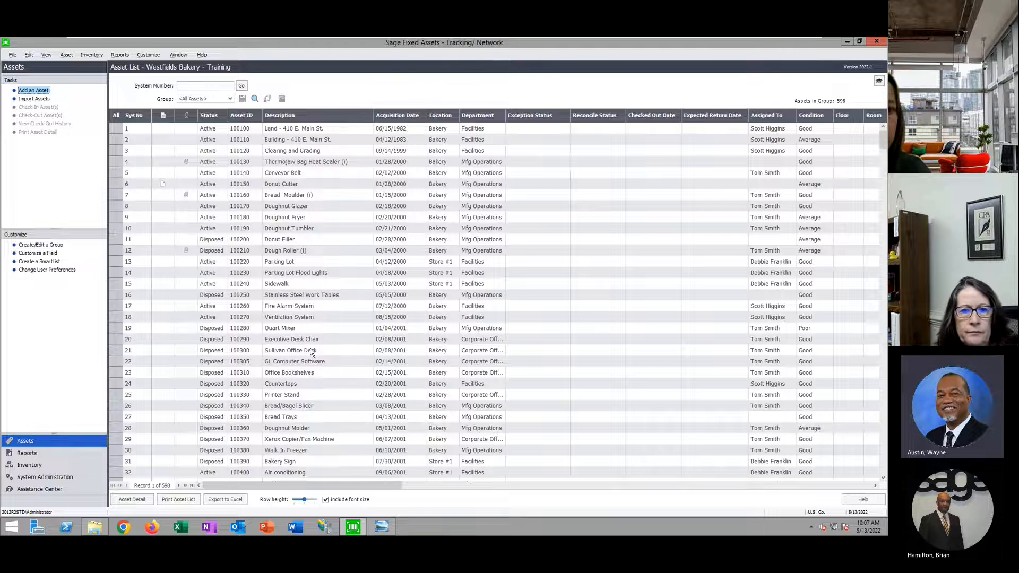
pyautogui.click(382, 526)
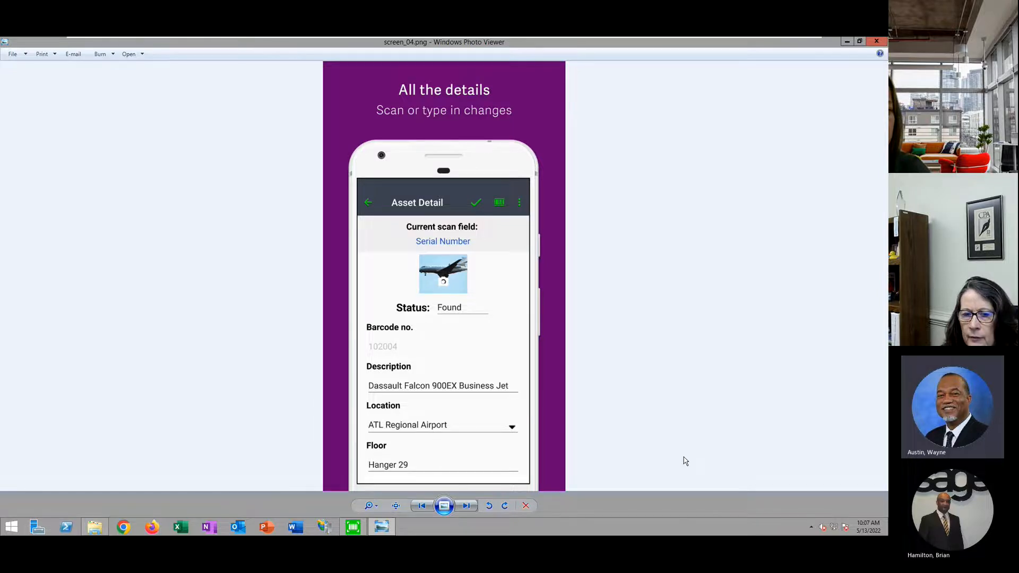
pyautogui.click(353, 526)
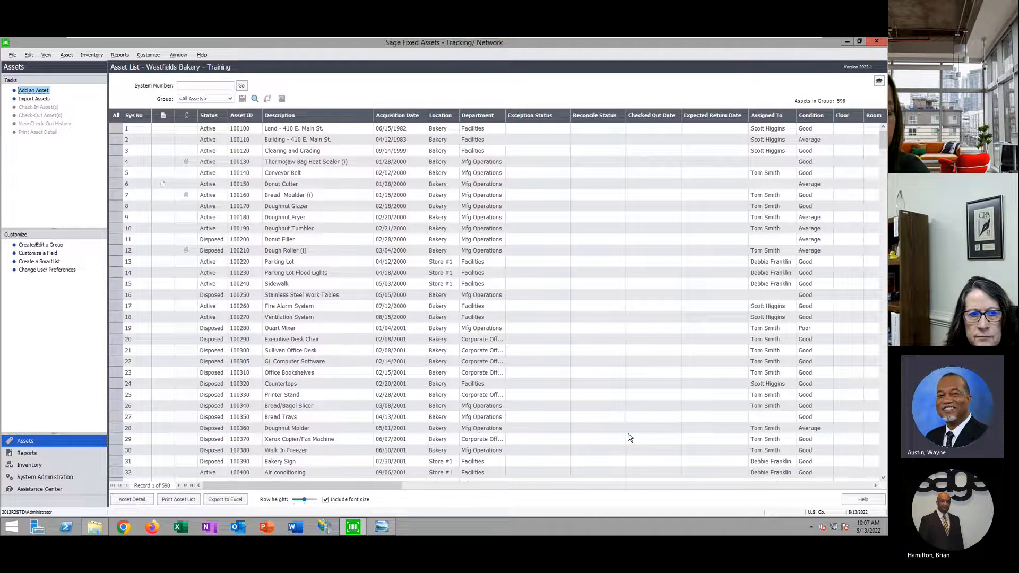
pyautogui.click(382, 527)
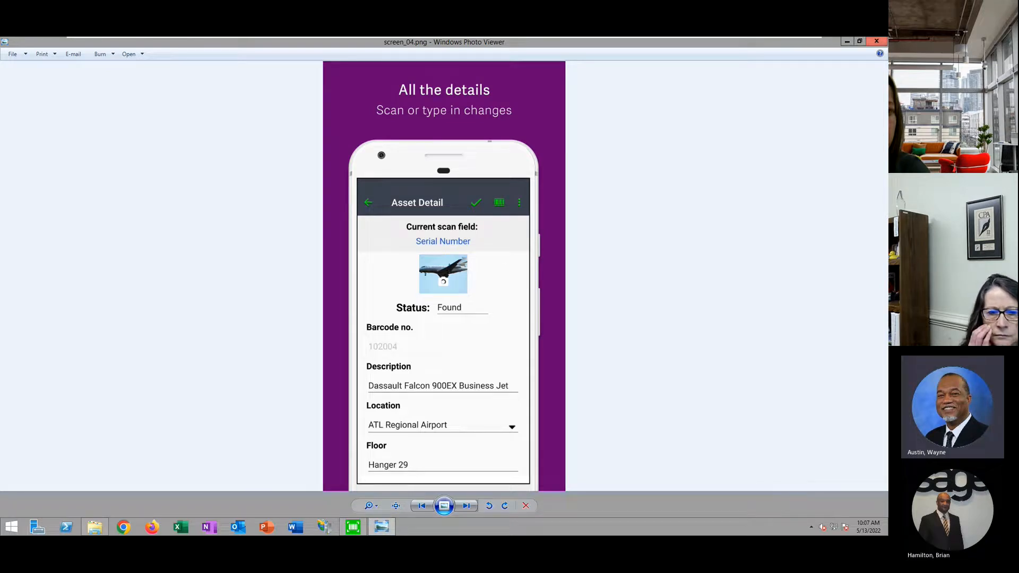
pyautogui.click(881, 43)
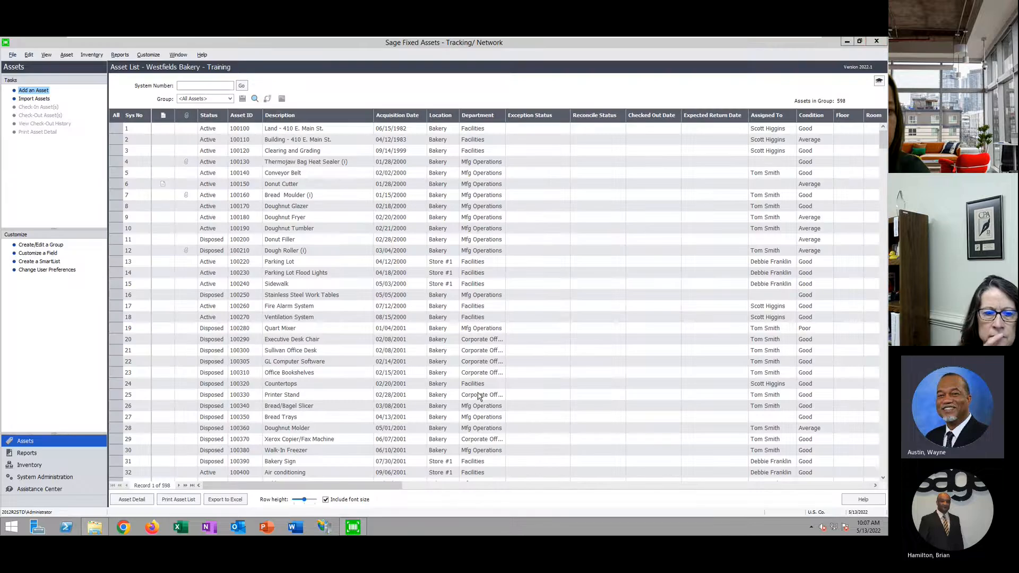
# Reopen Westfields Bakery - Training through File > Open Company and choose to view overdue assets
pyautogui.click(12, 55)
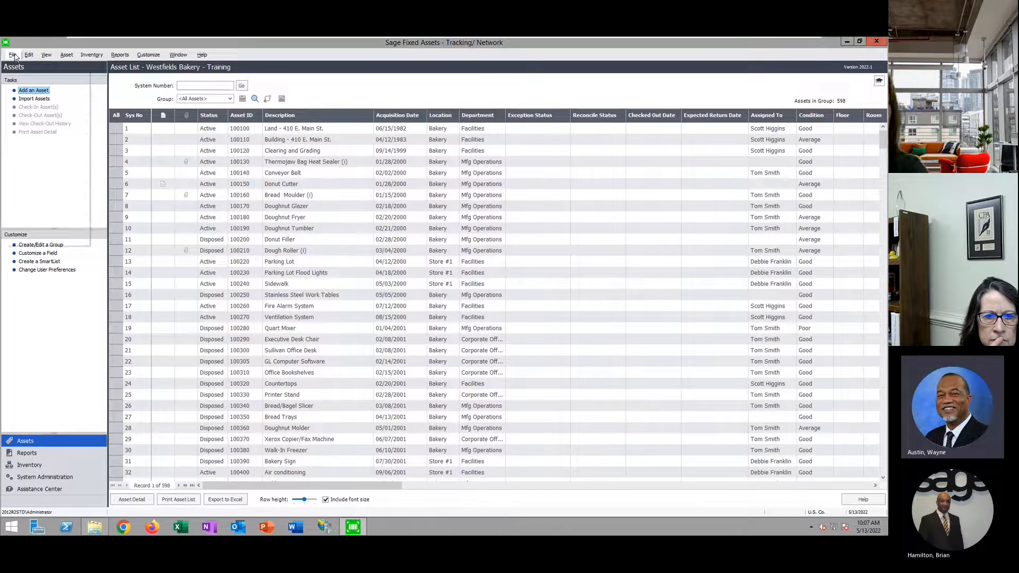
pyautogui.click(40, 78)
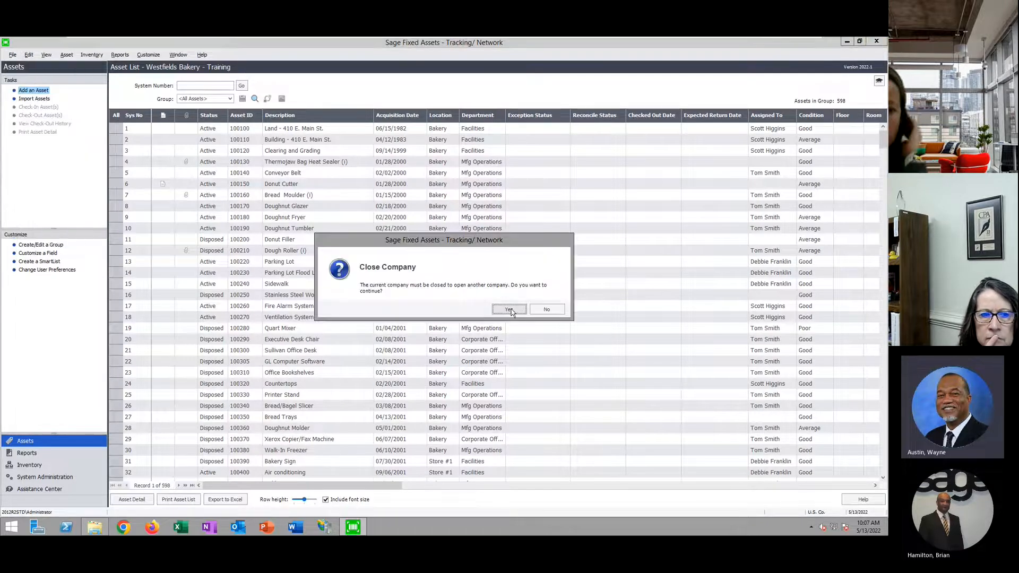
pyautogui.click(510, 310)
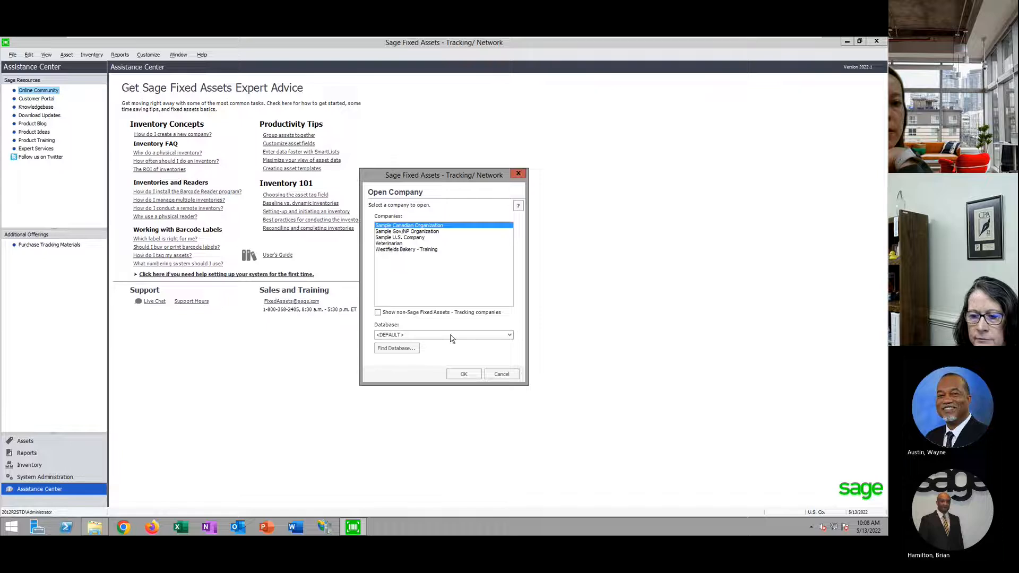
pyautogui.click(413, 250)
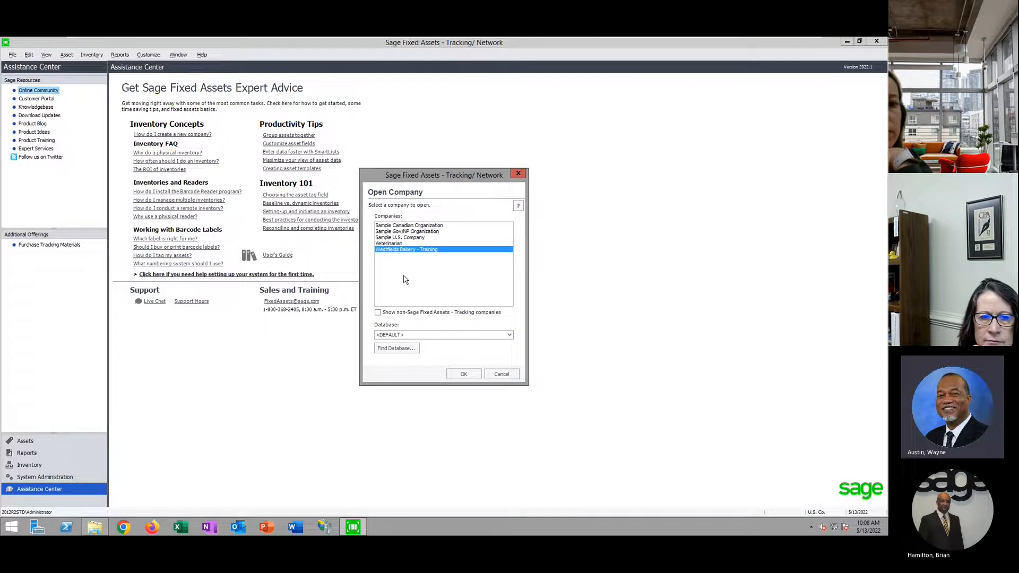
pyautogui.click(463, 375)
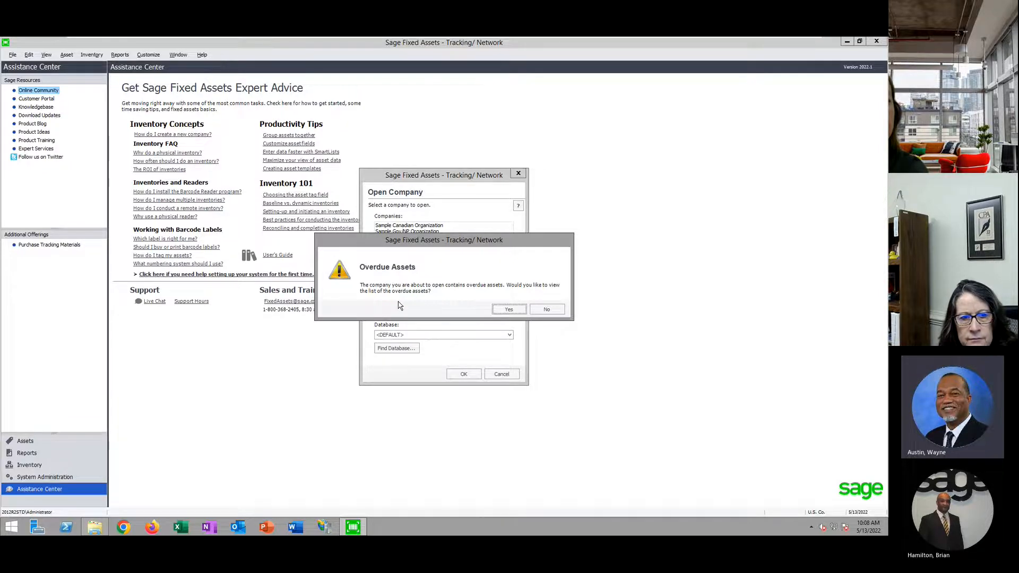
pyautogui.click(507, 309)
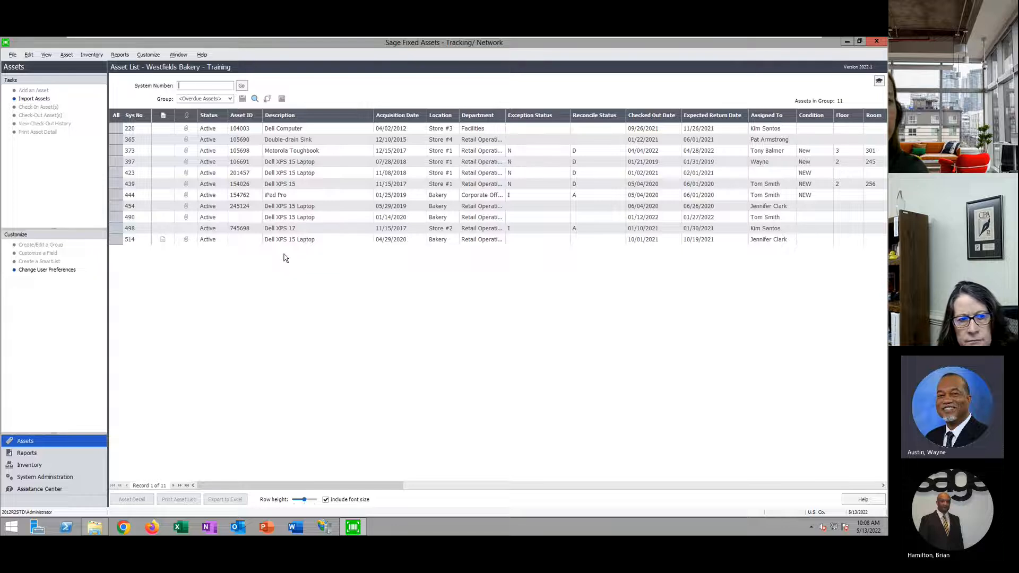
pyautogui.click(119, 56)
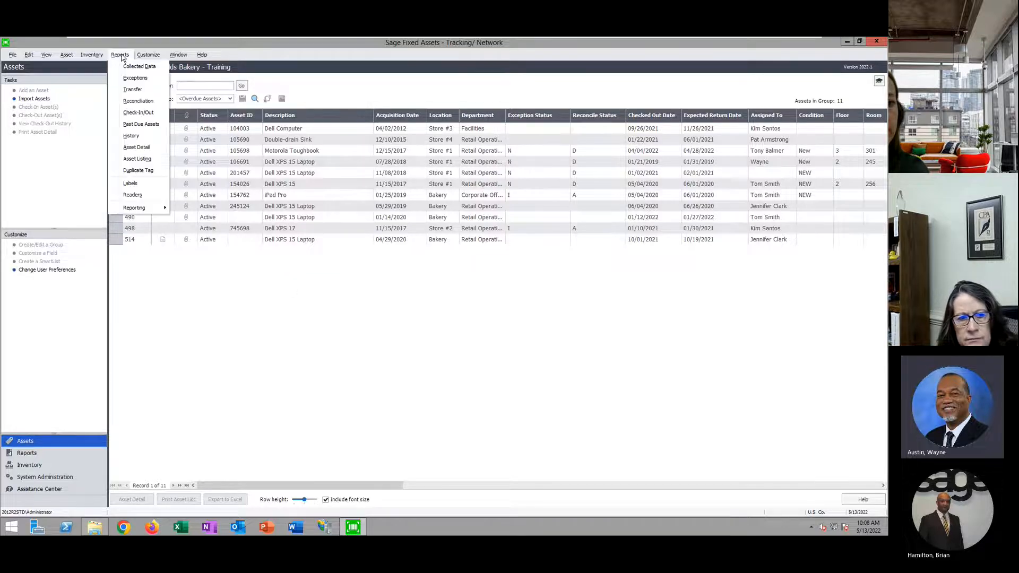
pyautogui.click(137, 113)
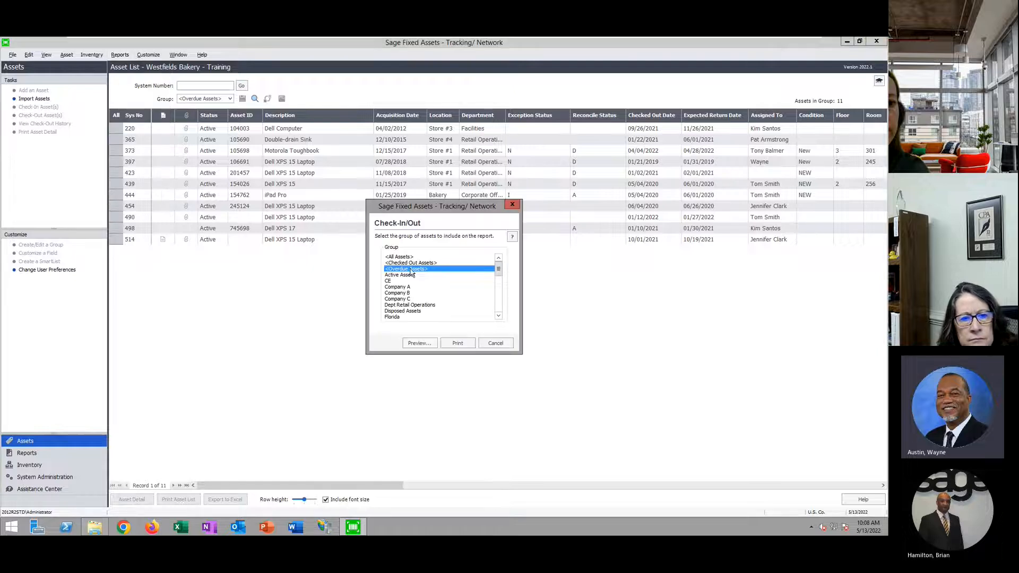
pyautogui.click(419, 343)
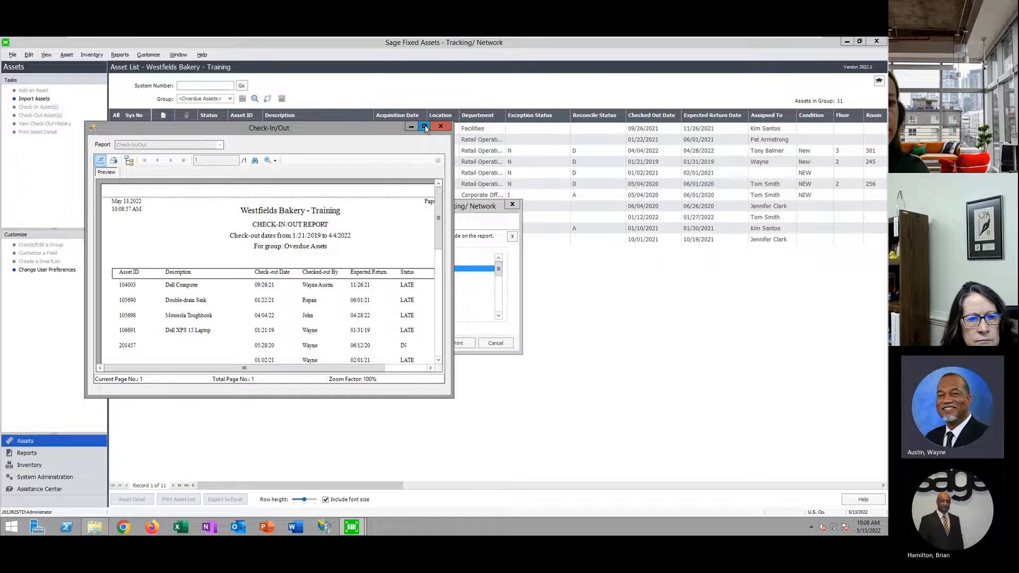
pyautogui.click(424, 126)
pyautogui.click(188, 74)
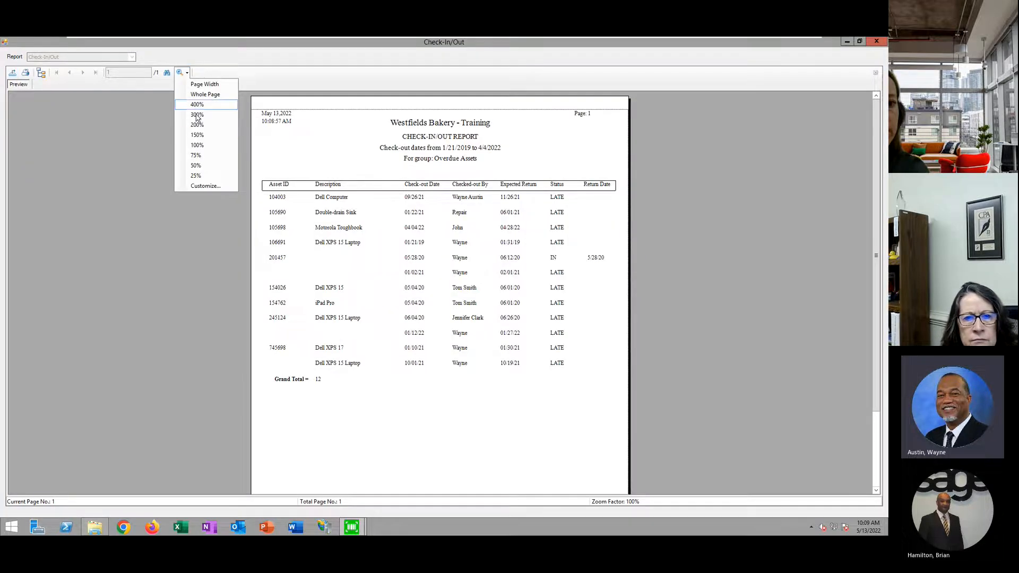
pyautogui.click(200, 127)
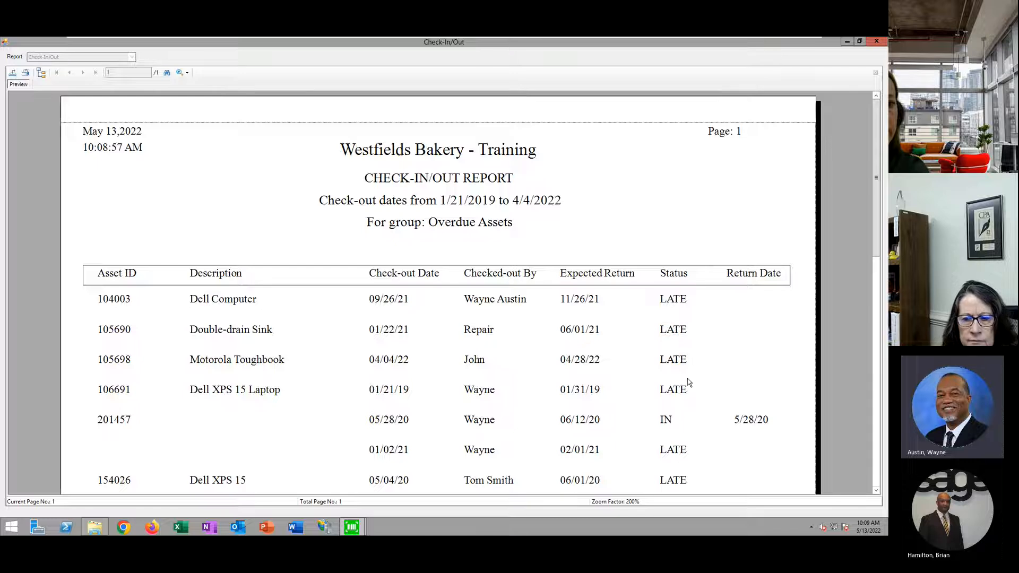
pyautogui.click(877, 41)
pyautogui.click(504, 345)
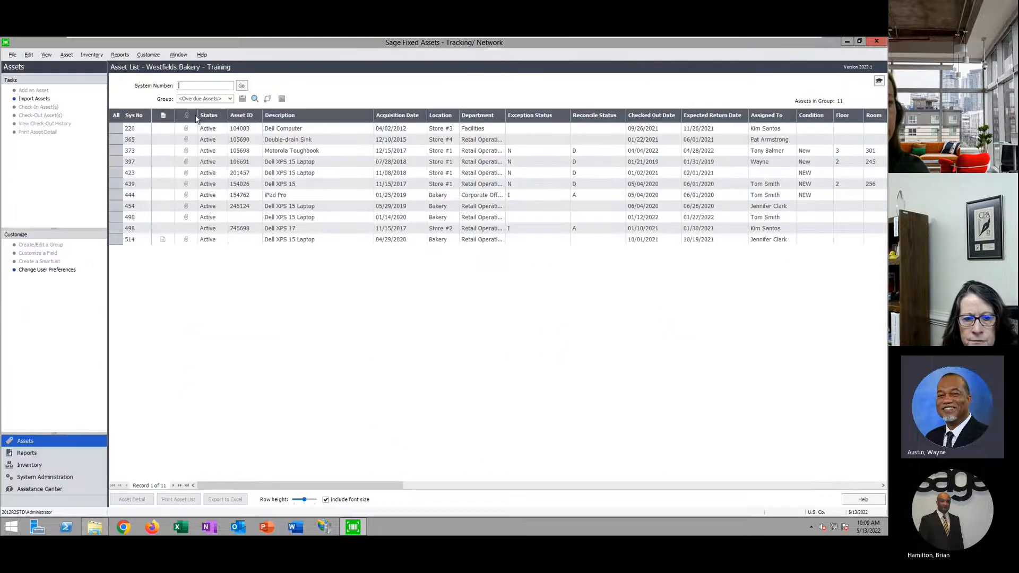
# Switch the list to the Active Assets group and select asset 560, Macbook Pro 15
pyautogui.click(230, 98)
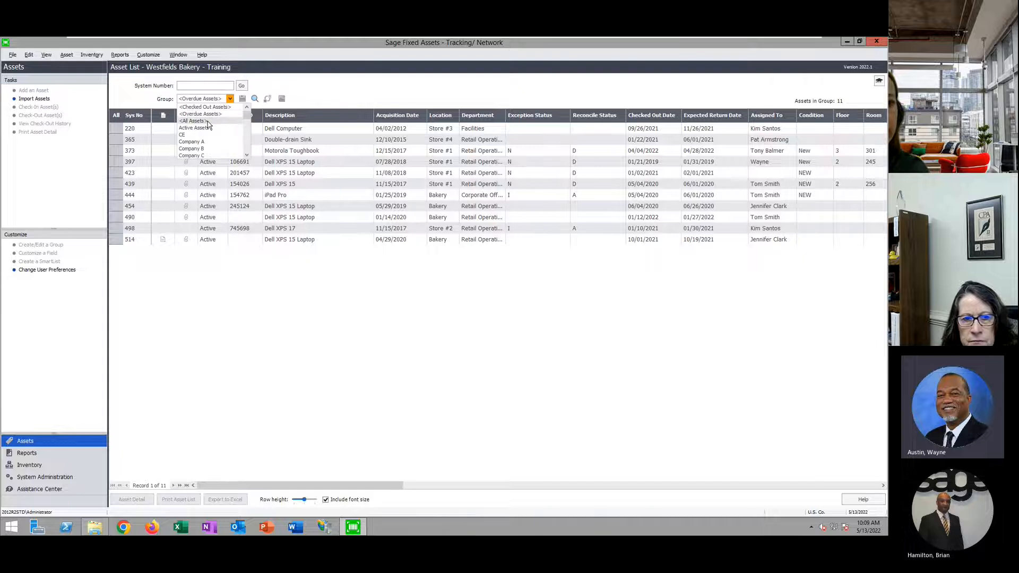
pyautogui.click(206, 128)
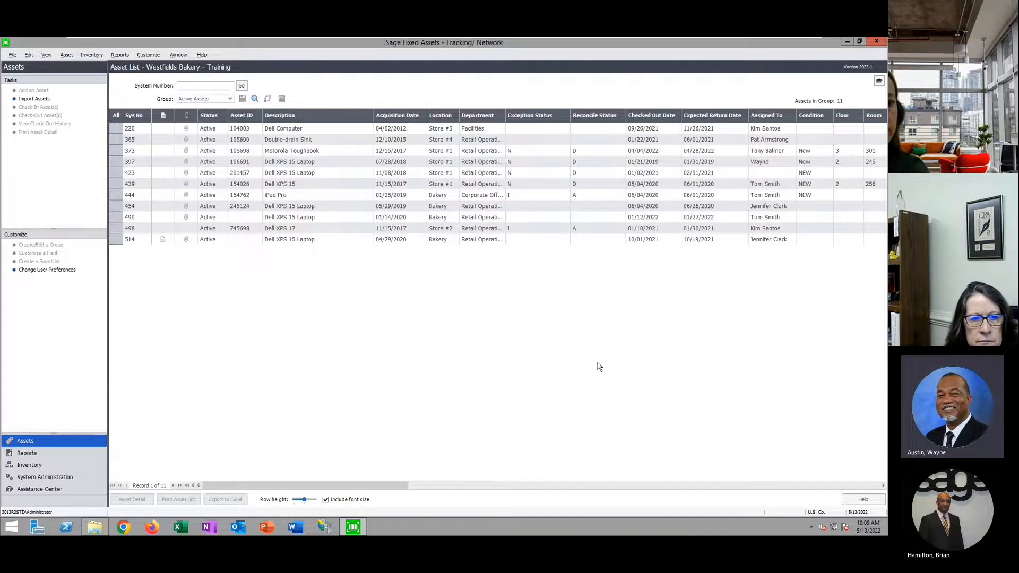
pyautogui.moveTo(884, 139); pyautogui.dragTo(886, 393)
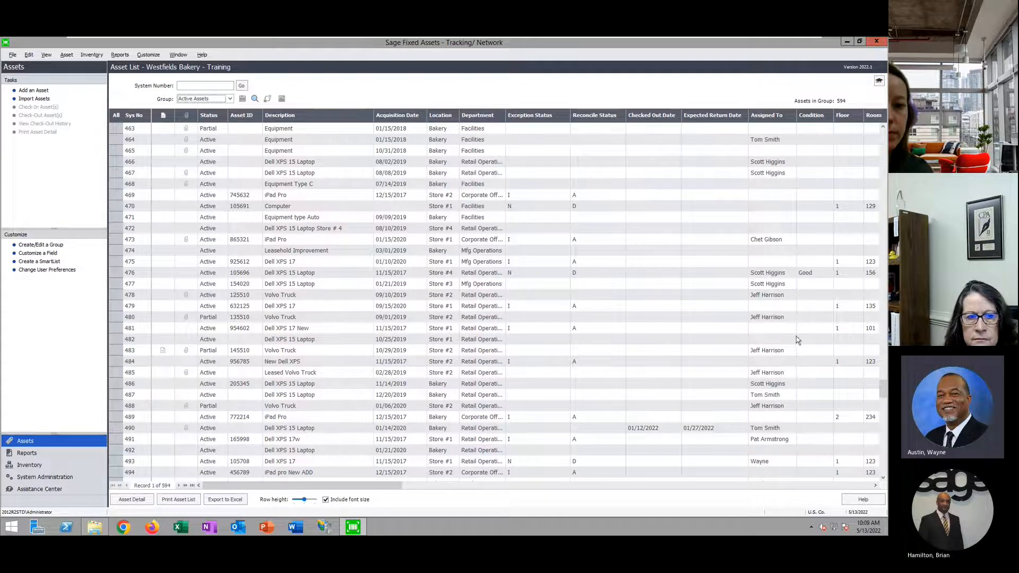
pyautogui.scroll(-1, 651, 372)
pyautogui.scroll(1, 403, 328)
pyautogui.moveTo(883, 140); pyautogui.dragTo(884, 447)
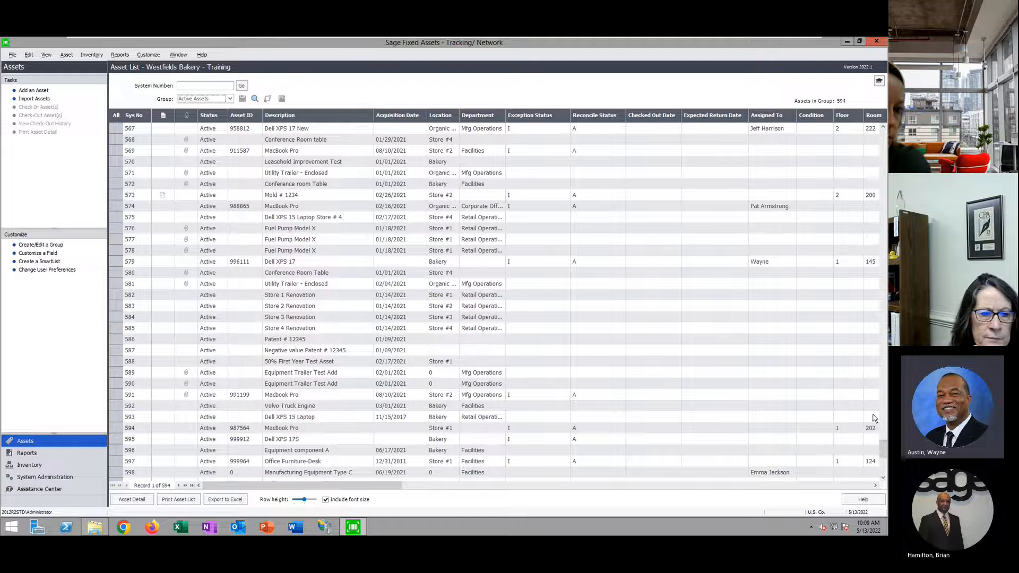
pyautogui.moveTo(884, 449); pyautogui.dragTo(887, 440)
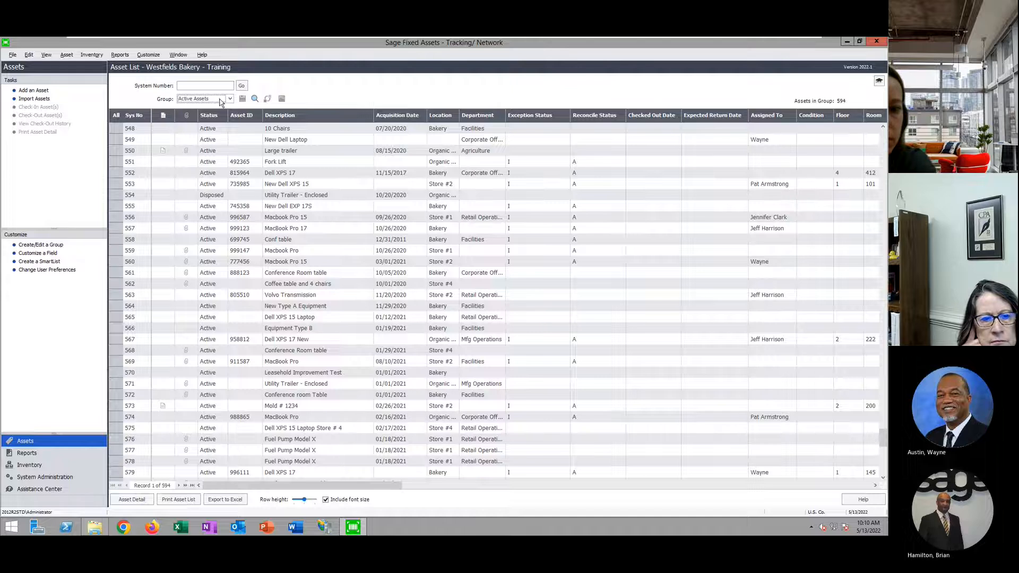
pyautogui.click(310, 262)
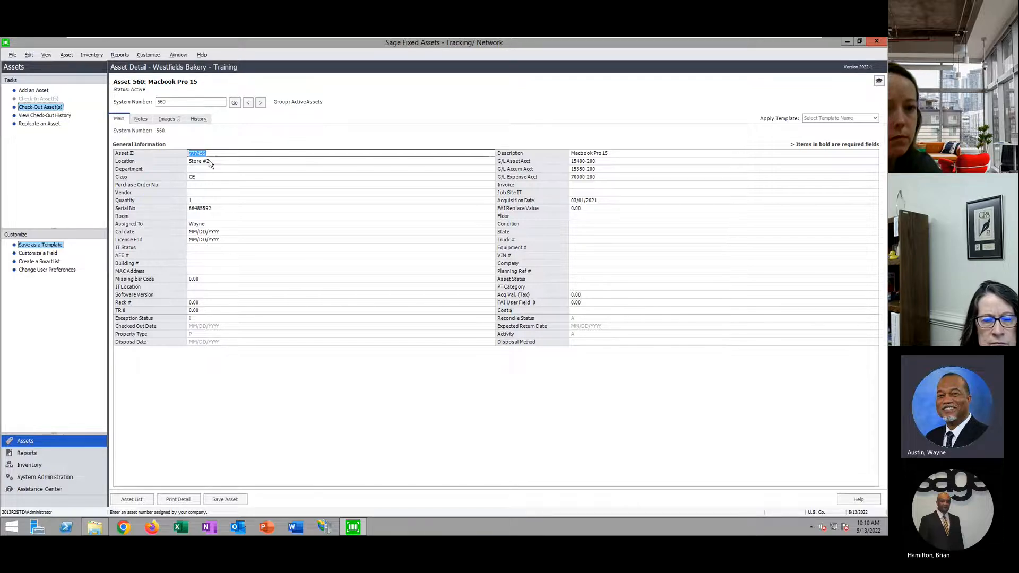
# Check the Assigned To choices and inspect Tracking Fields 1 and 12 in Customize Fields, without saving
pyautogui.click(198, 225)
pyautogui.click(438, 442)
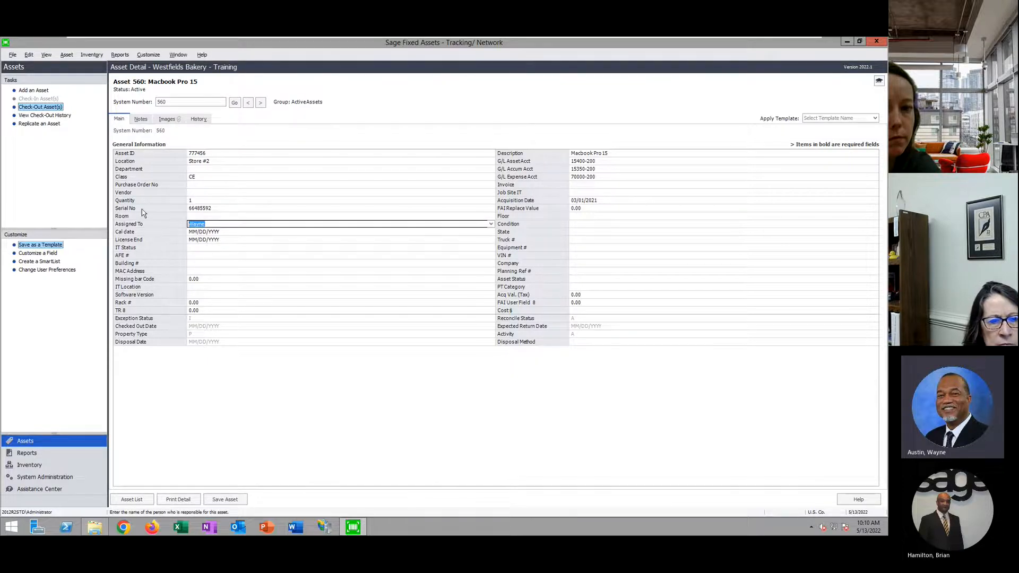
pyautogui.click(48, 257)
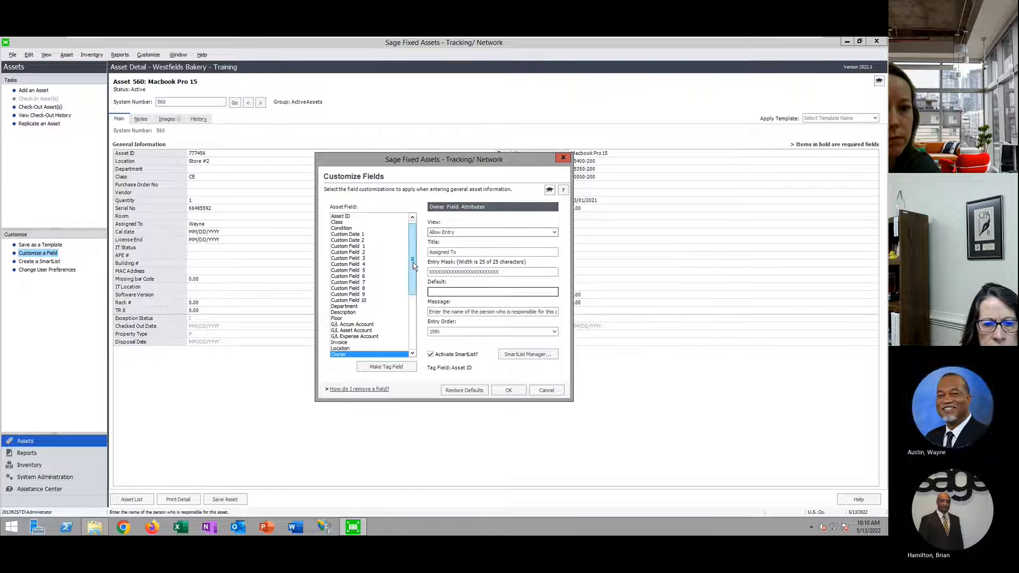
pyautogui.moveTo(412, 265); pyautogui.dragTo(413, 326)
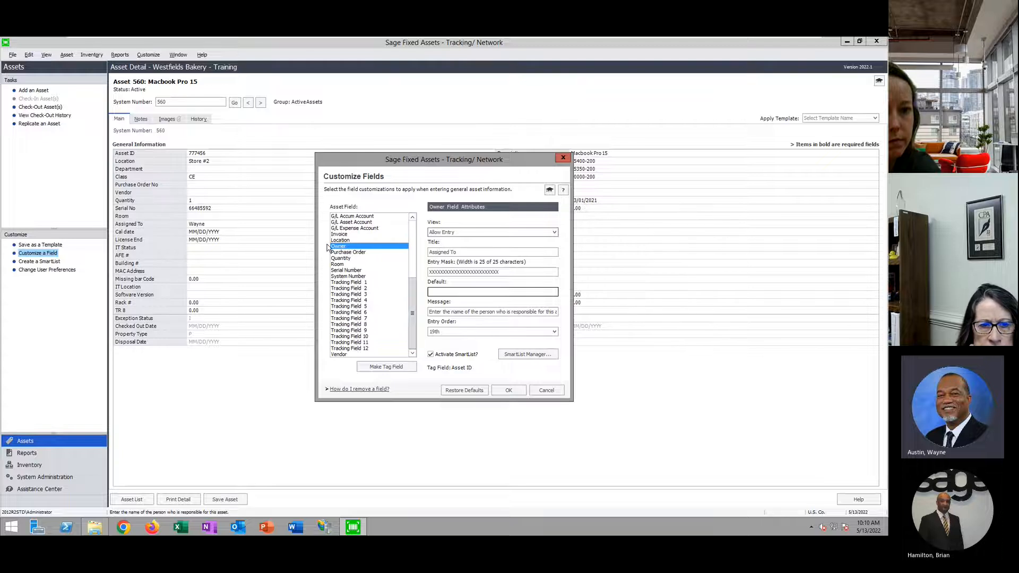
pyautogui.click(353, 282)
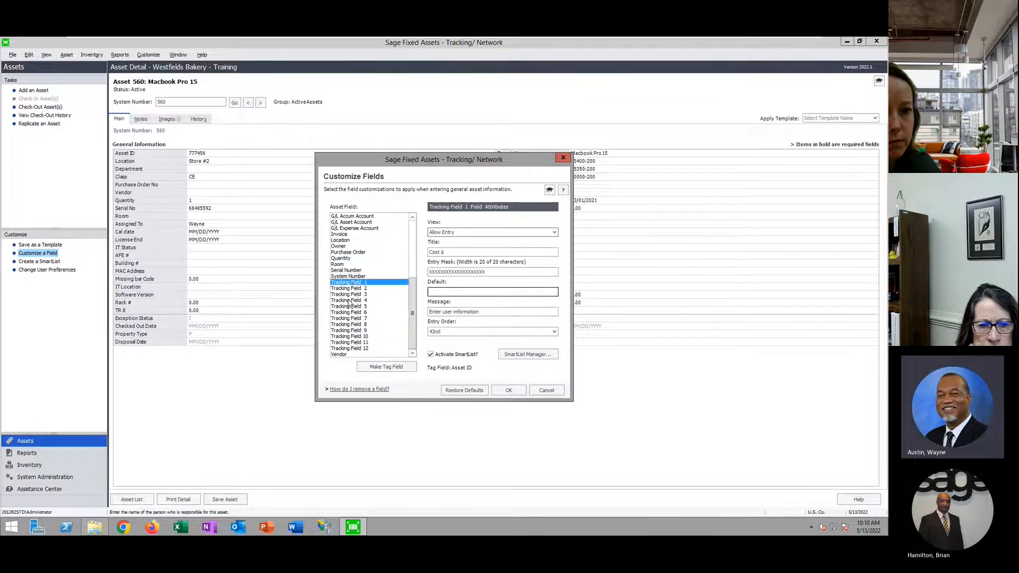
pyautogui.click(350, 349)
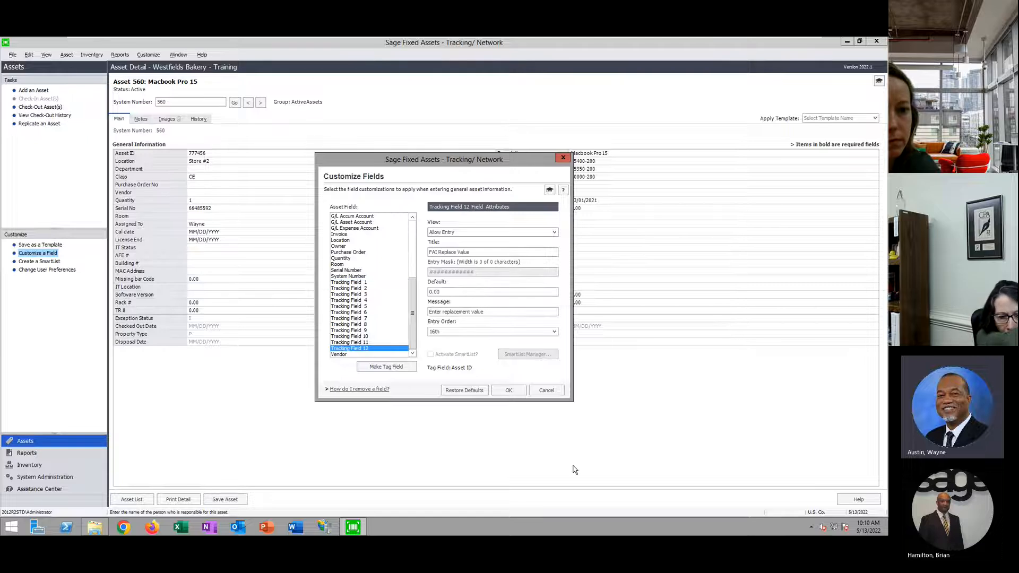
pyautogui.click(546, 390)
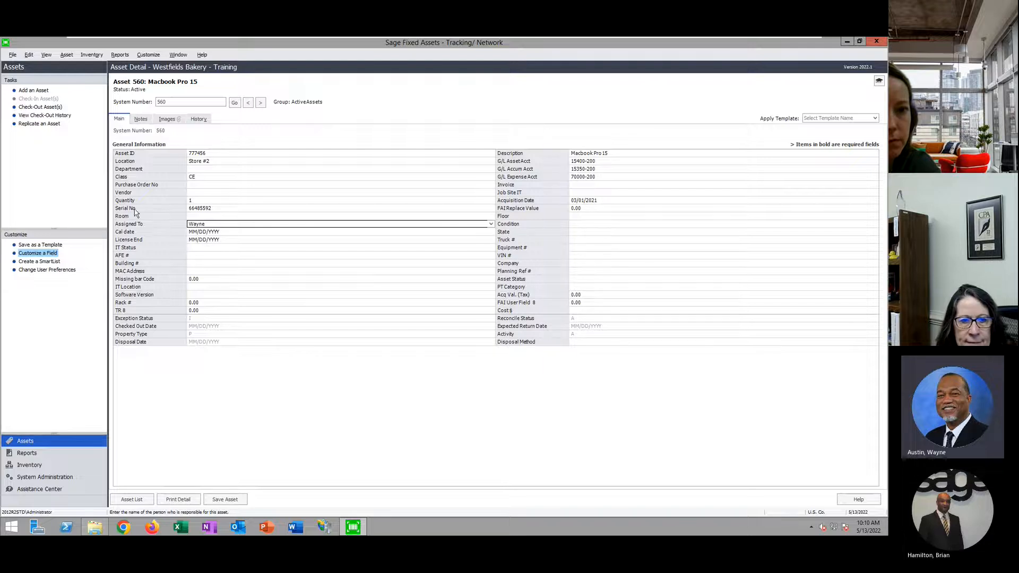
# Review Location Store #2, Class CE, Serial No and Assigned To, then show the asset's images
pyautogui.click(202, 164)
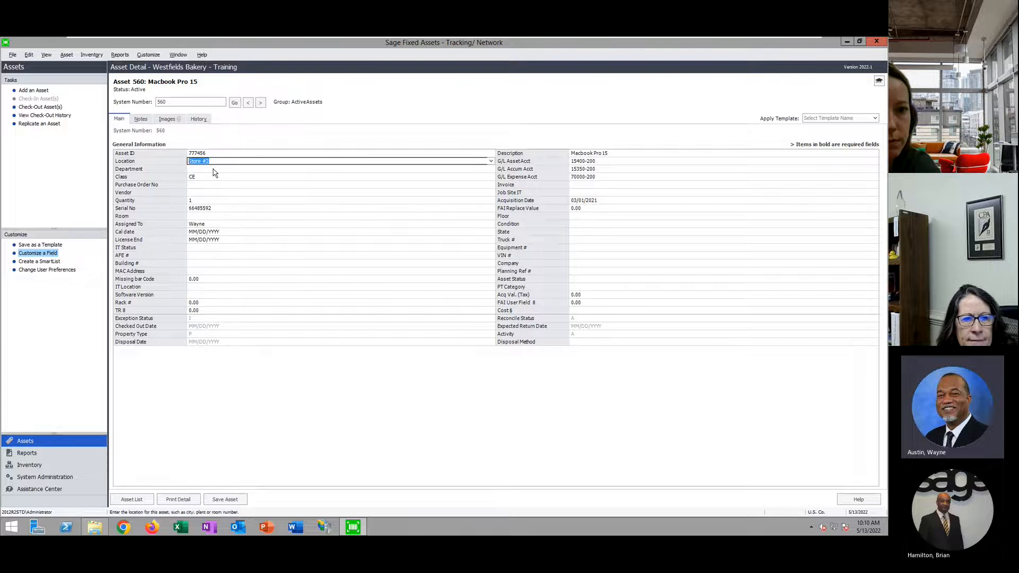
pyautogui.click(197, 179)
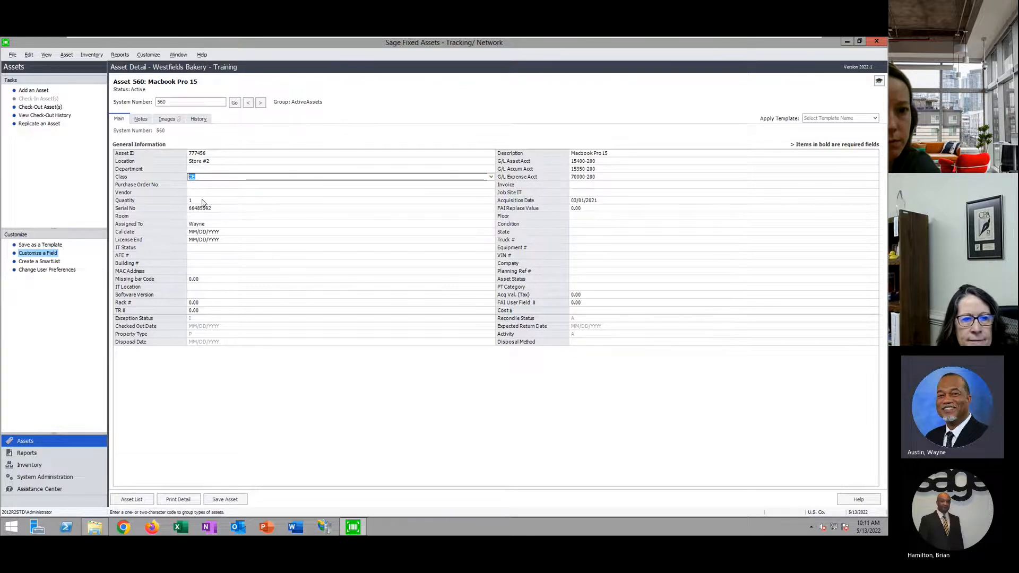
pyautogui.click(205, 210)
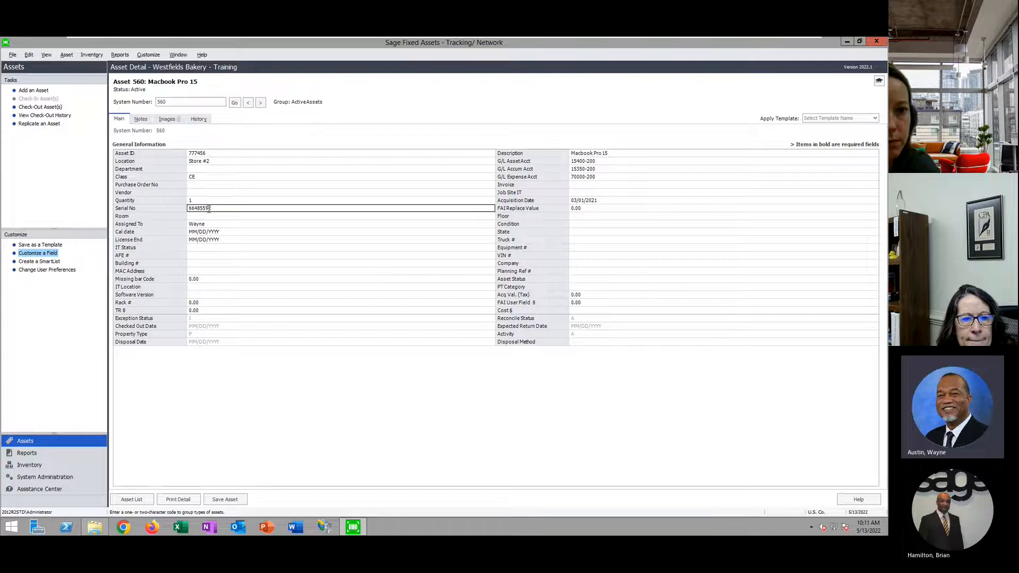
pyautogui.click(209, 225)
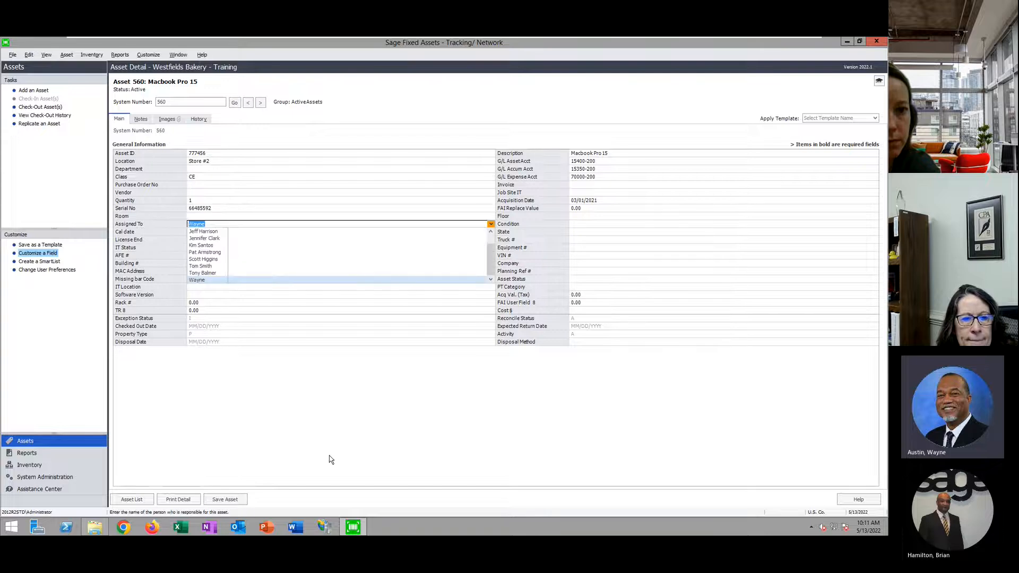
pyautogui.click(354, 412)
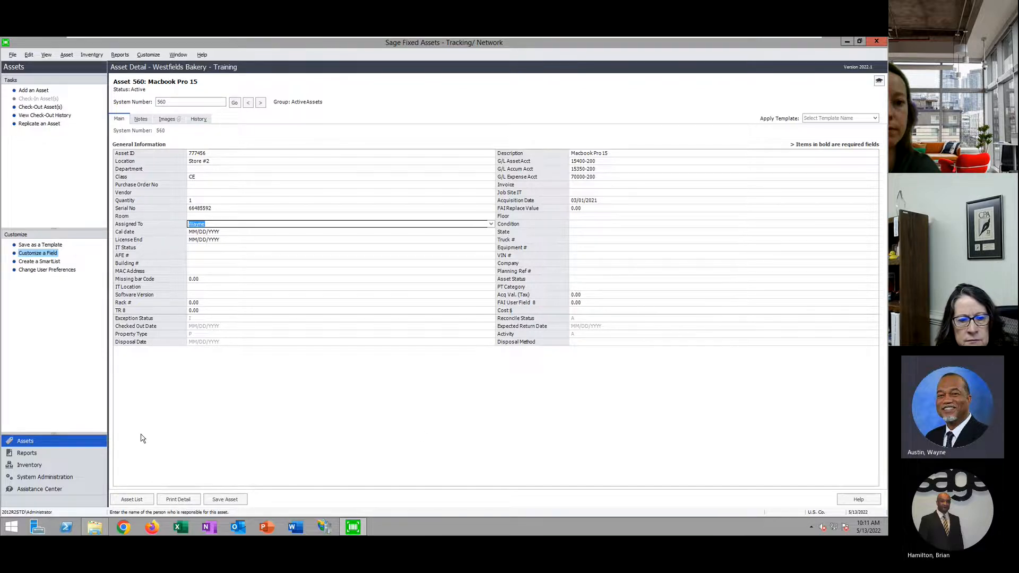
pyautogui.click(169, 118)
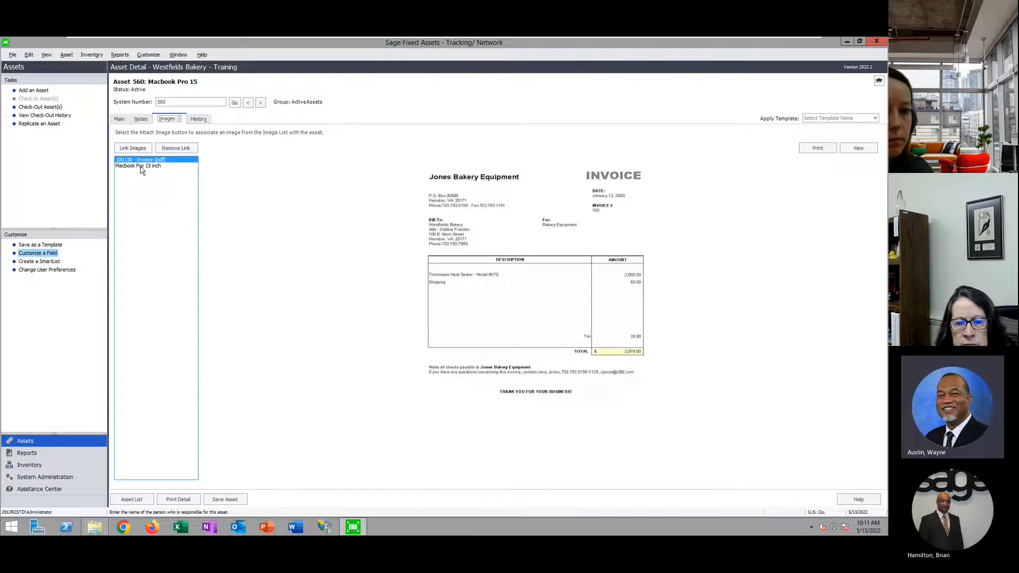
# Preview the Macbook Pro 15 inch photo, then open Customize a Field for Asset ID 777456
pyautogui.click(143, 166)
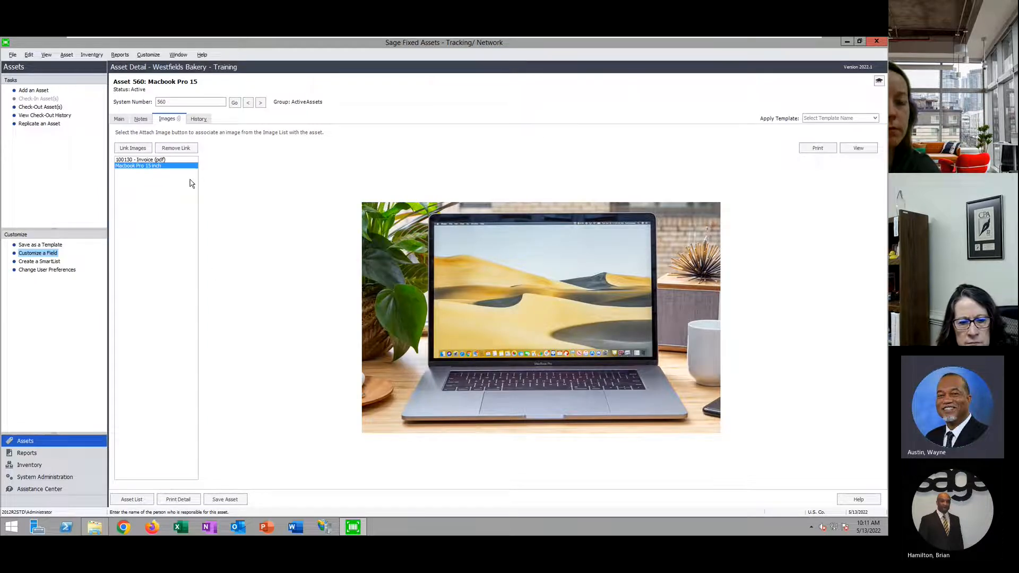
pyautogui.click(119, 119)
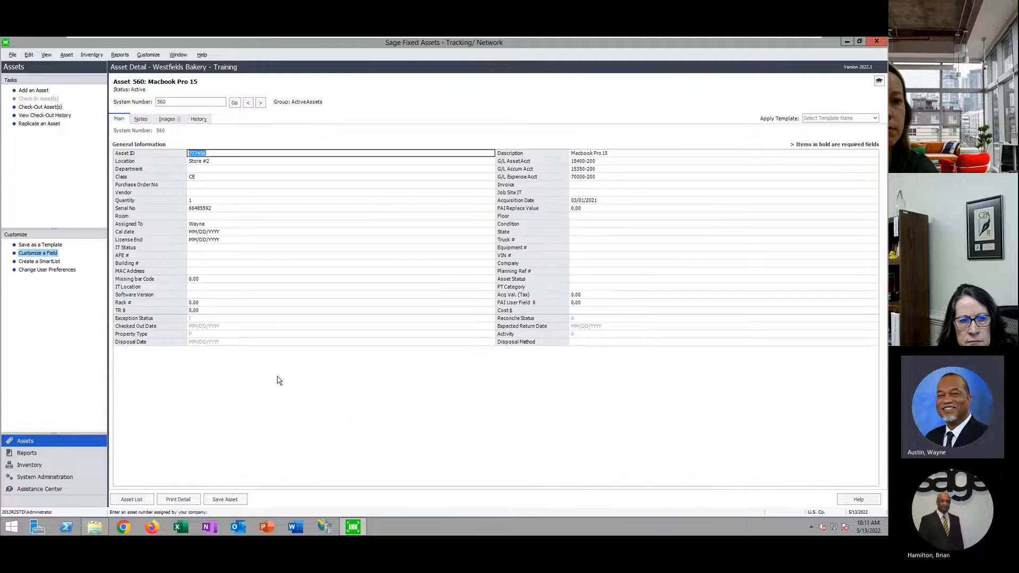
pyautogui.click(219, 154)
pyautogui.moveTo(187, 154); pyautogui.dragTo(205, 154)
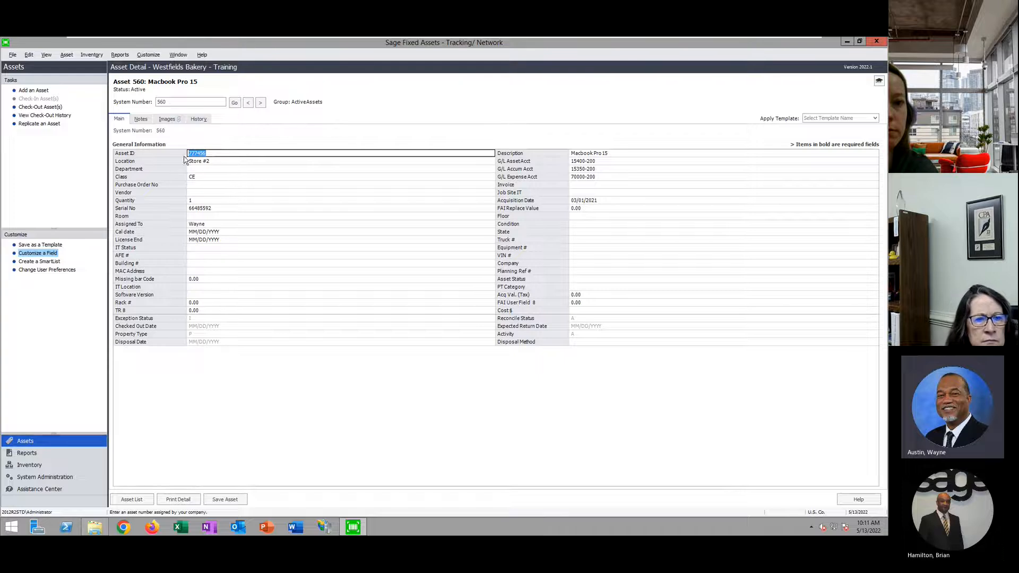
pyautogui.click(47, 253)
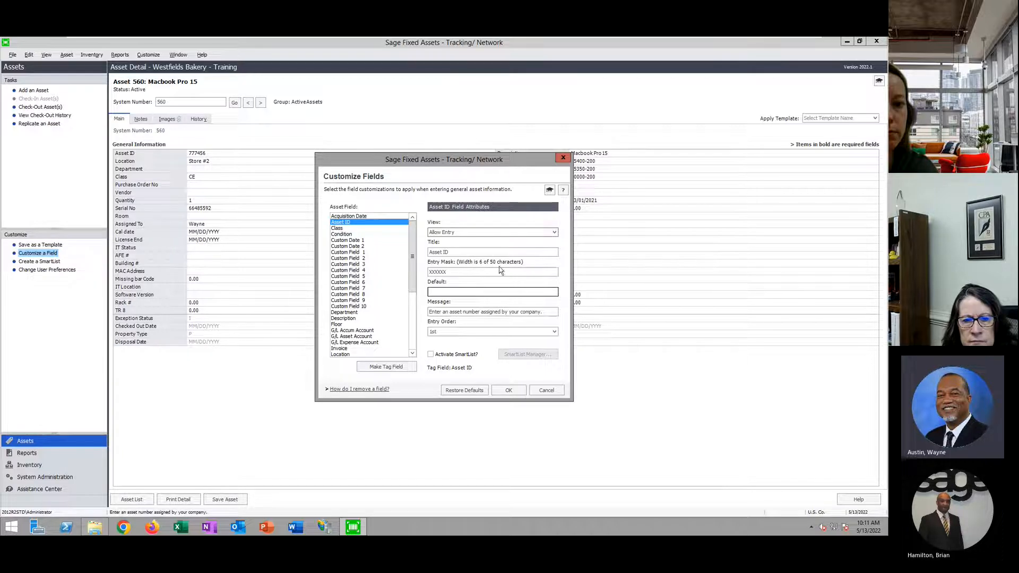
# Inspect the Asset ID entry mask, then cancel Customize Fields without changes
pyautogui.doubleClick(448, 272)
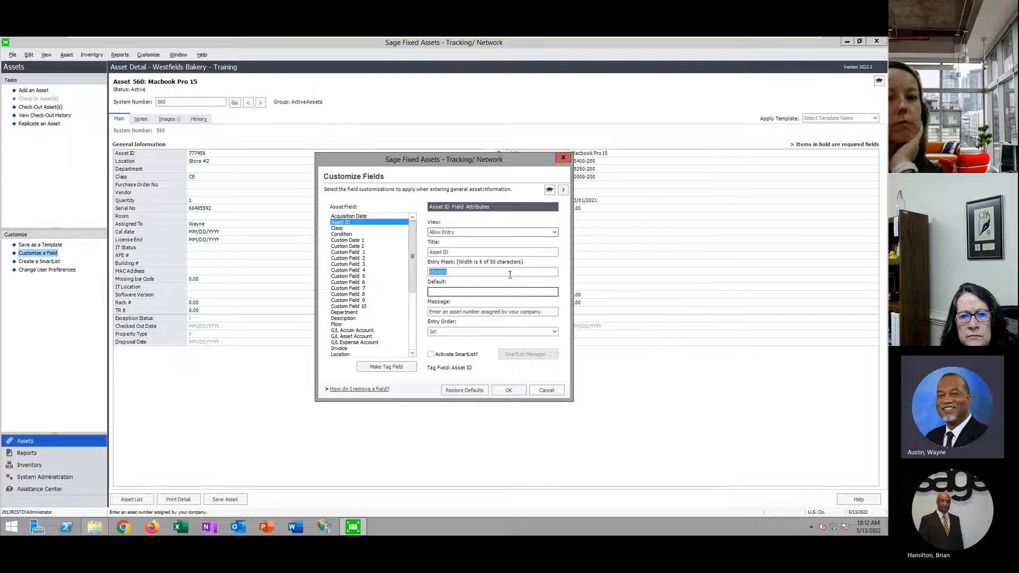
pyautogui.click(548, 394)
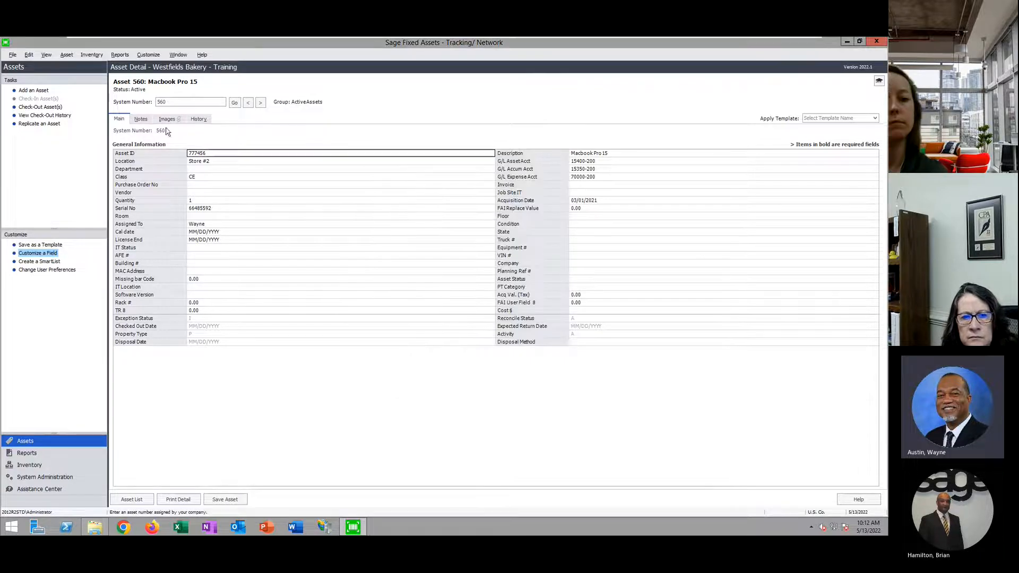
# Select Asset ID 777456 and System Number 560, then return to the 594-asset Active Assets list
pyautogui.doubleClick(208, 152)
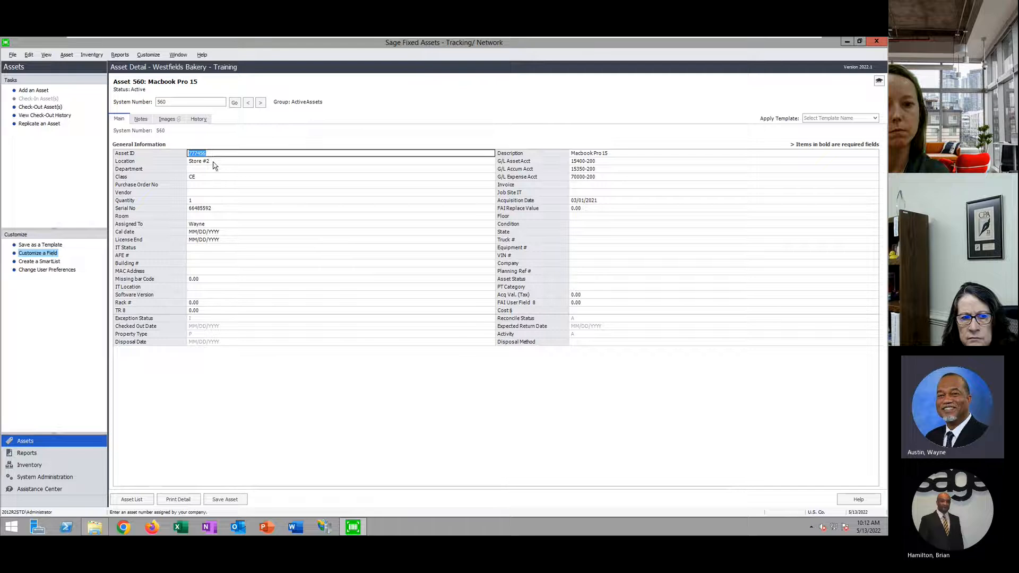
pyautogui.click(220, 153)
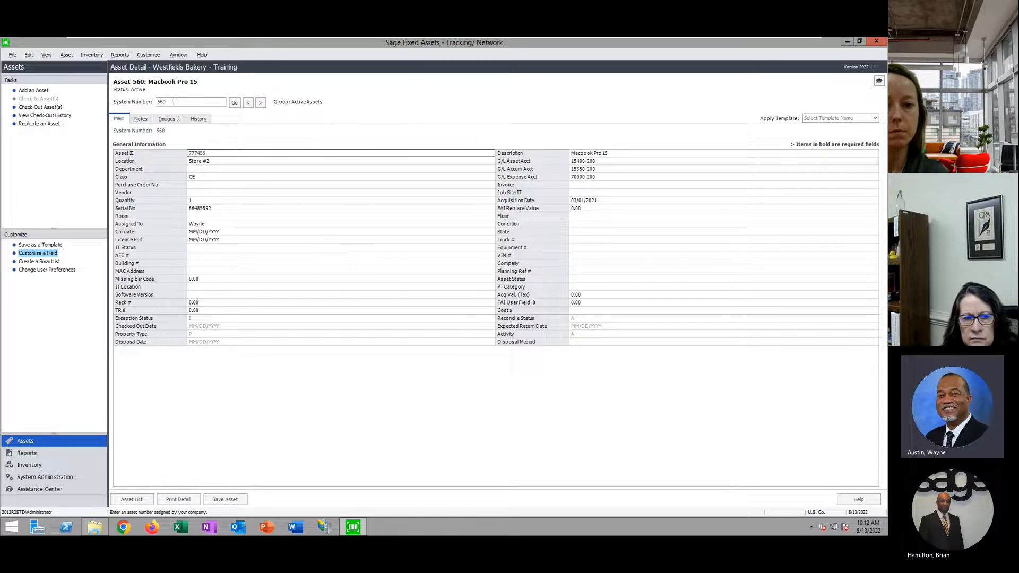
pyautogui.moveTo(174, 100); pyautogui.dragTo(112, 92)
pyautogui.click(194, 154)
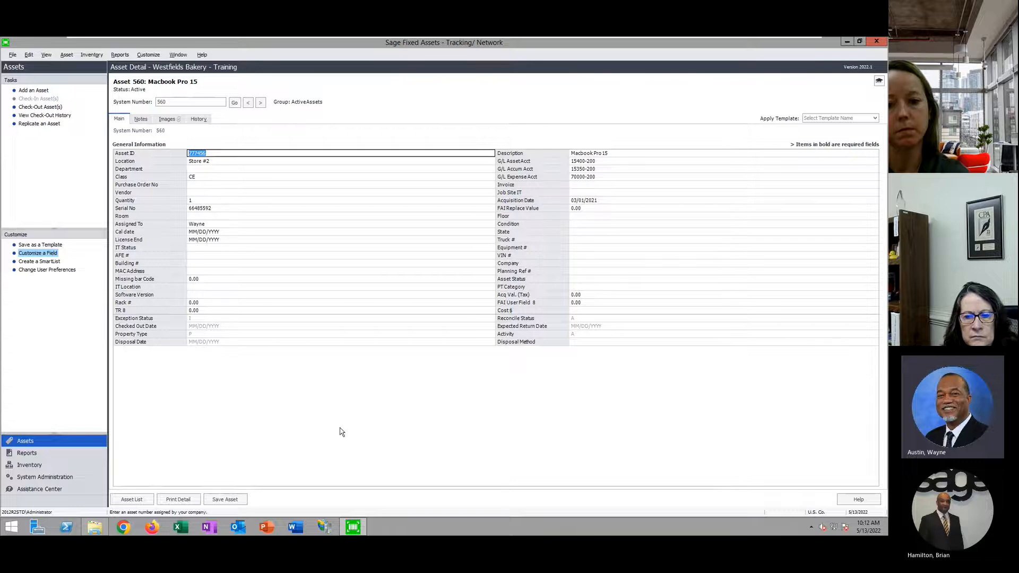
pyautogui.click(134, 499)
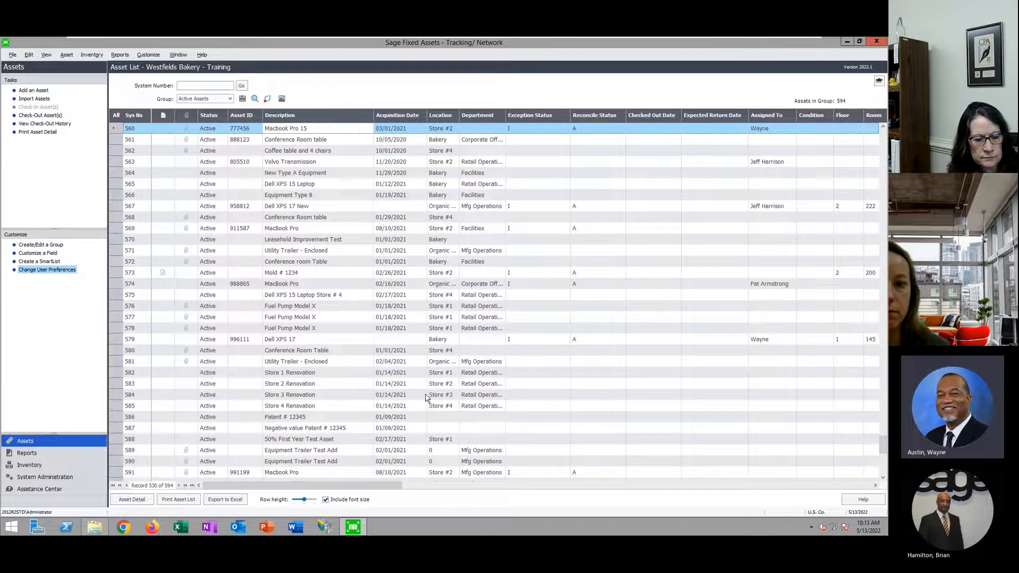
# Minimize Tracking, close the leftover explorer window, and launch Depreciation (Network) from the desktop
pyautogui.click(847, 41)
pyautogui.click(825, 69)
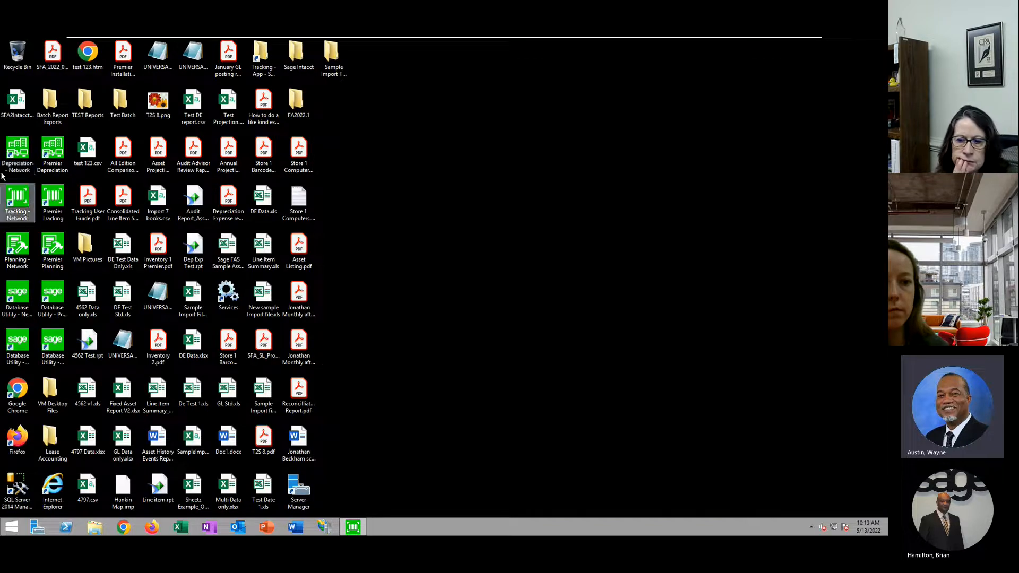
pyautogui.doubleClick(17, 152)
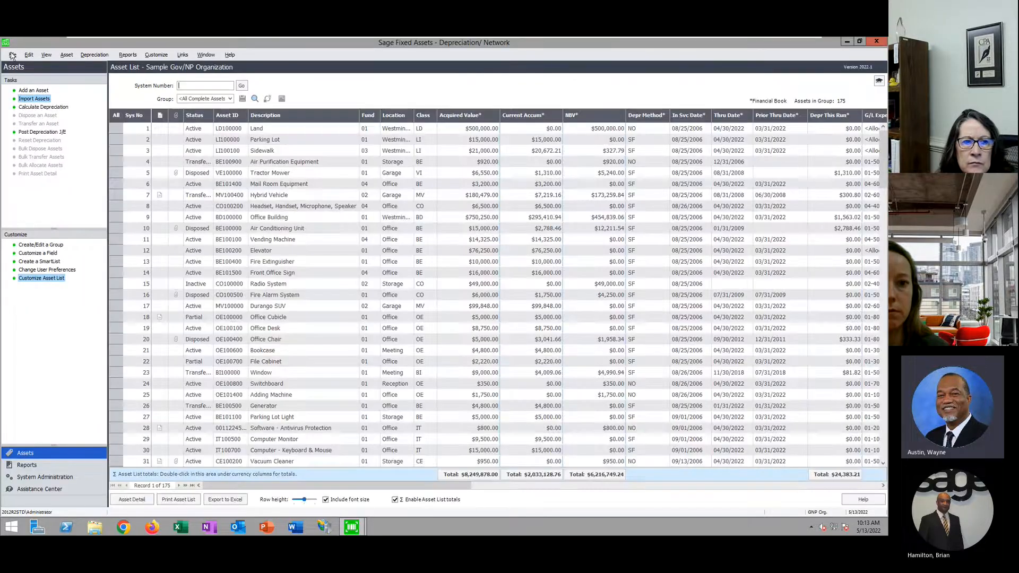
# Close the current organization and open the Westfields Bakery - Training company
pyautogui.click(12, 55)
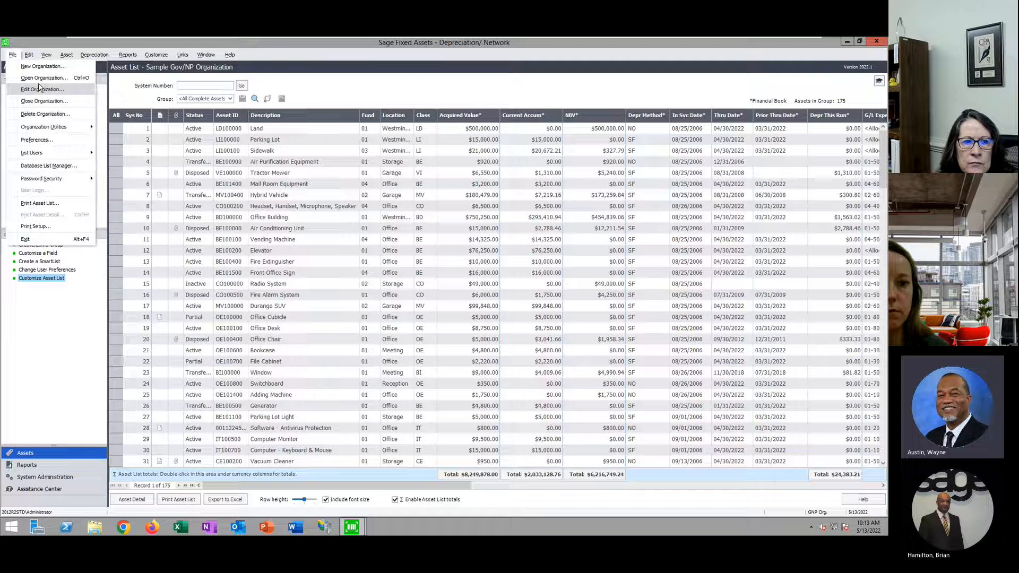
pyautogui.click(43, 78)
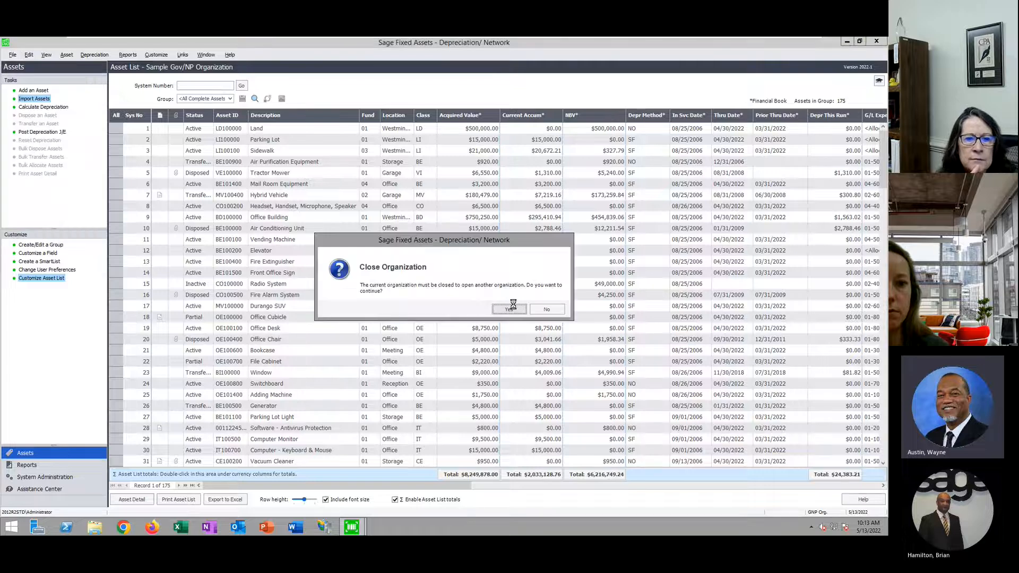
pyautogui.click(513, 306)
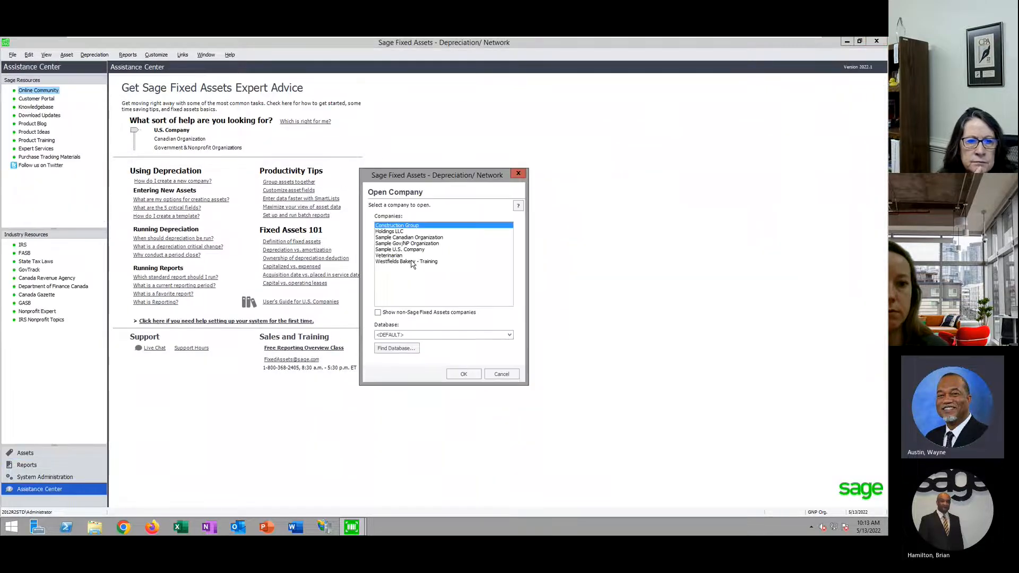
pyautogui.click(412, 262)
pyautogui.click(463, 373)
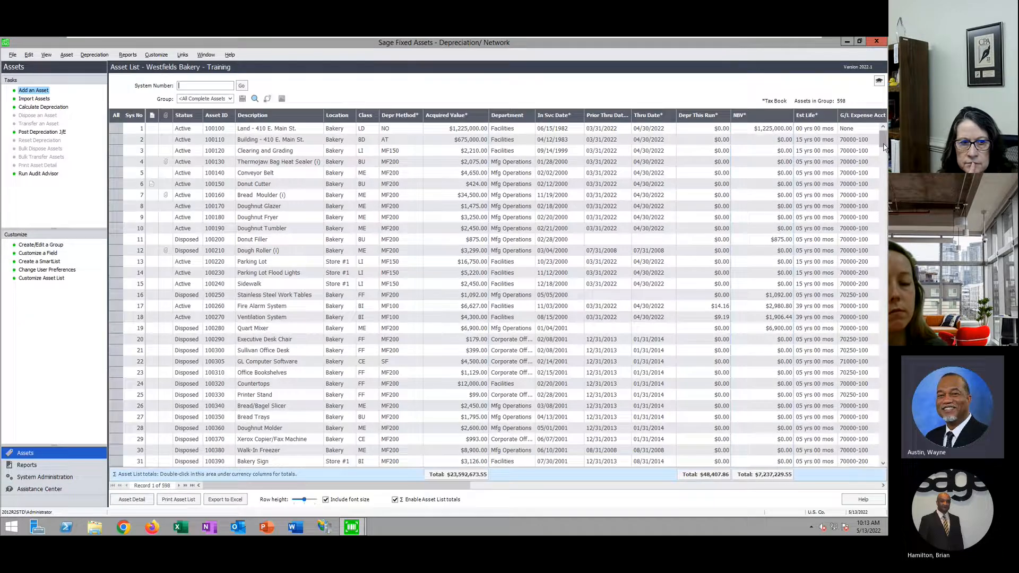
# Find asset 560, Macbook Pro 15, in the Asset List and open its detail record
pyautogui.moveTo(883, 146); pyautogui.dragTo(884, 463)
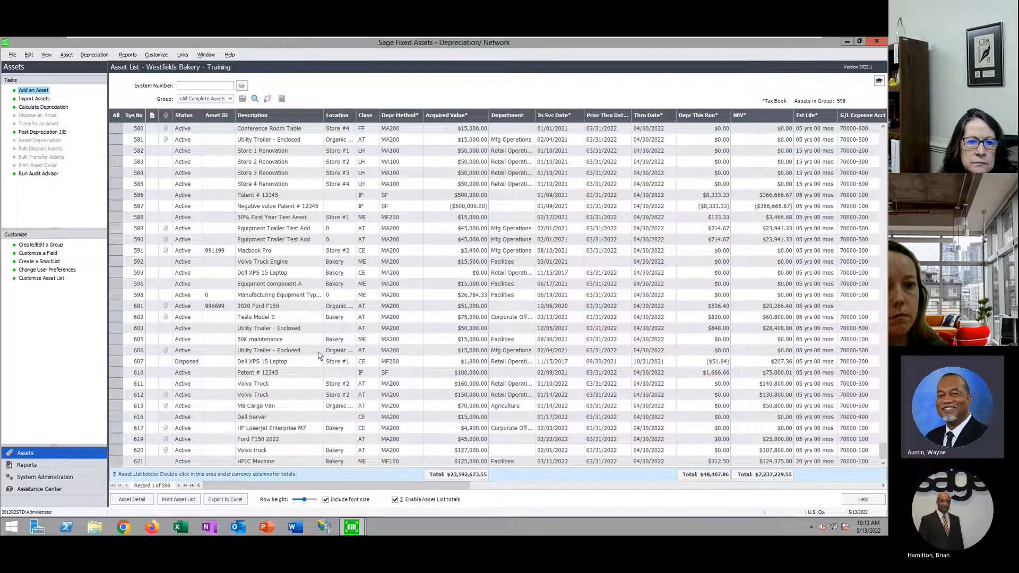
pyautogui.click(345, 274)
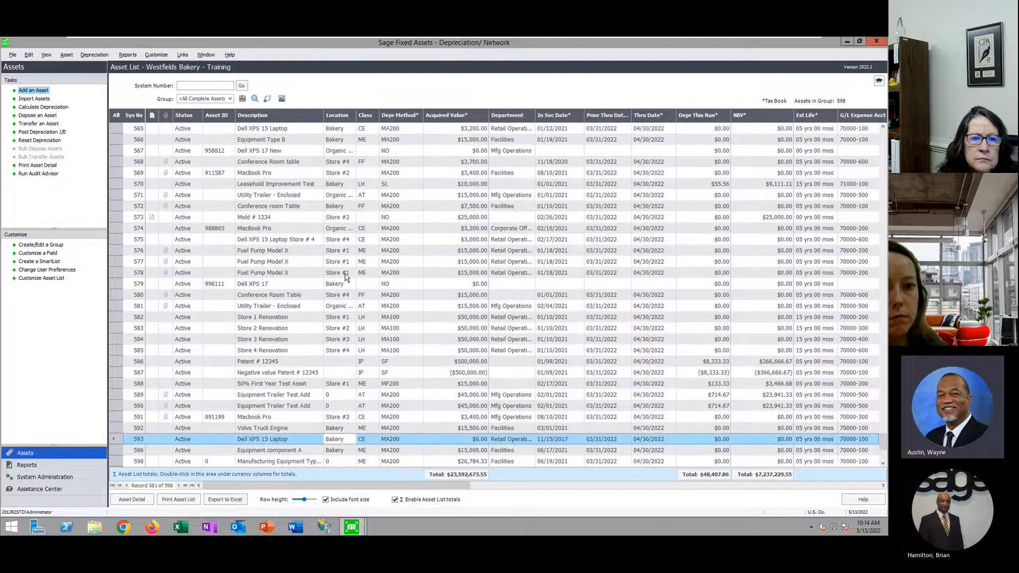
pyautogui.scroll(2, 345, 274)
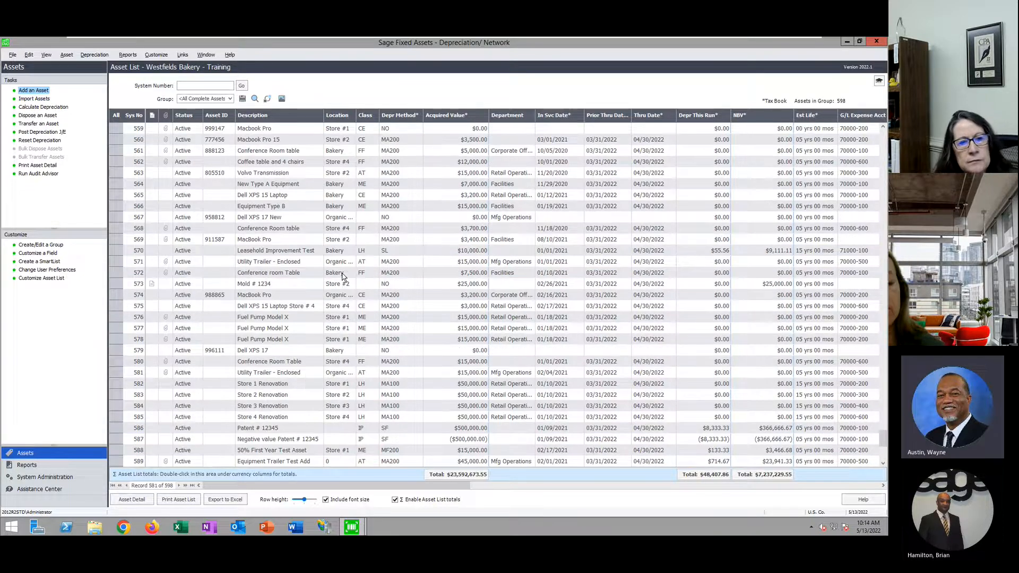
pyautogui.click(270, 141)
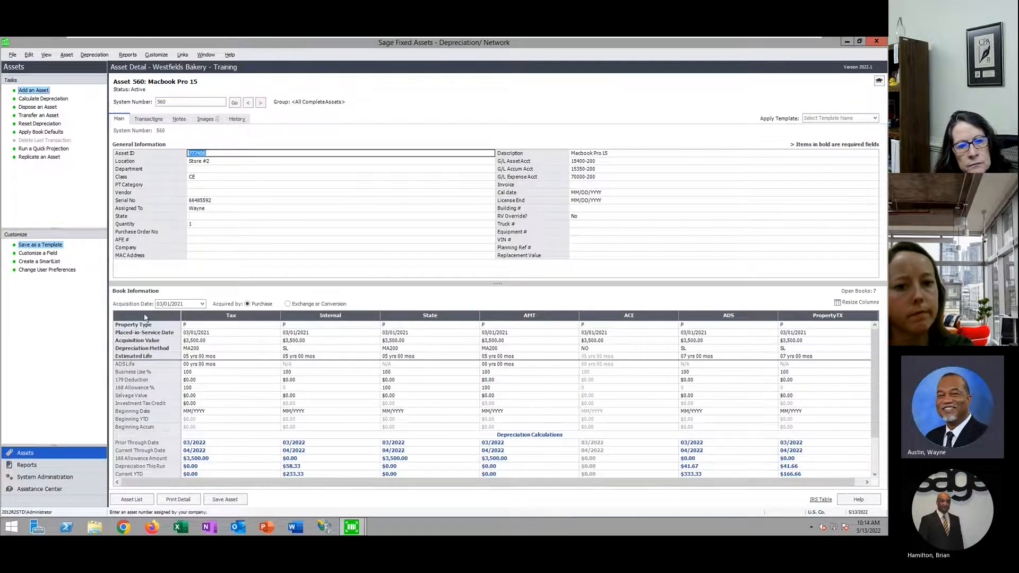
# Check the Macbook Pro 15's Tax date, acquisition value and depreciation methods, then return to the list
pyautogui.click(195, 332)
pyautogui.click(193, 342)
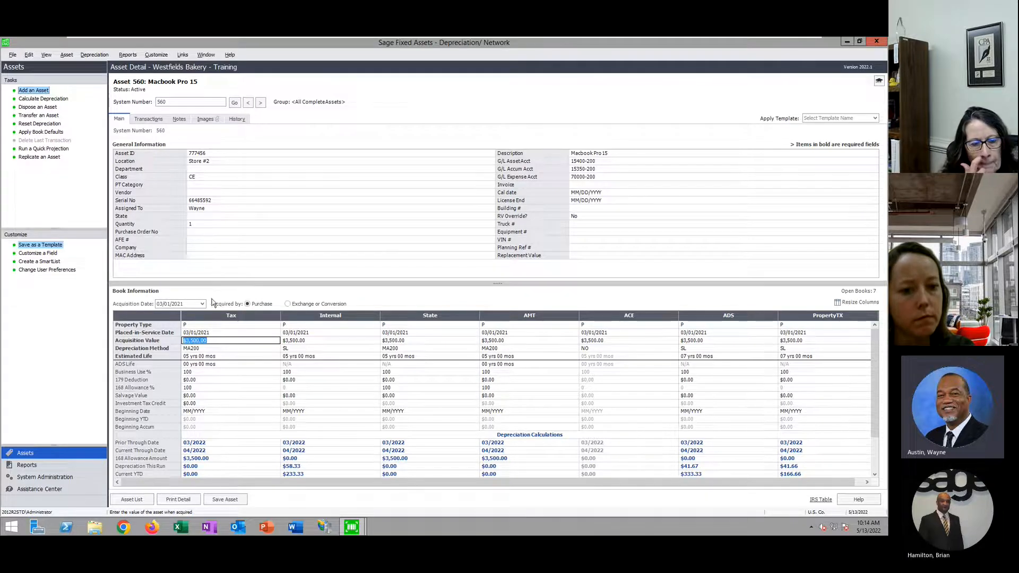
pyautogui.click(210, 349)
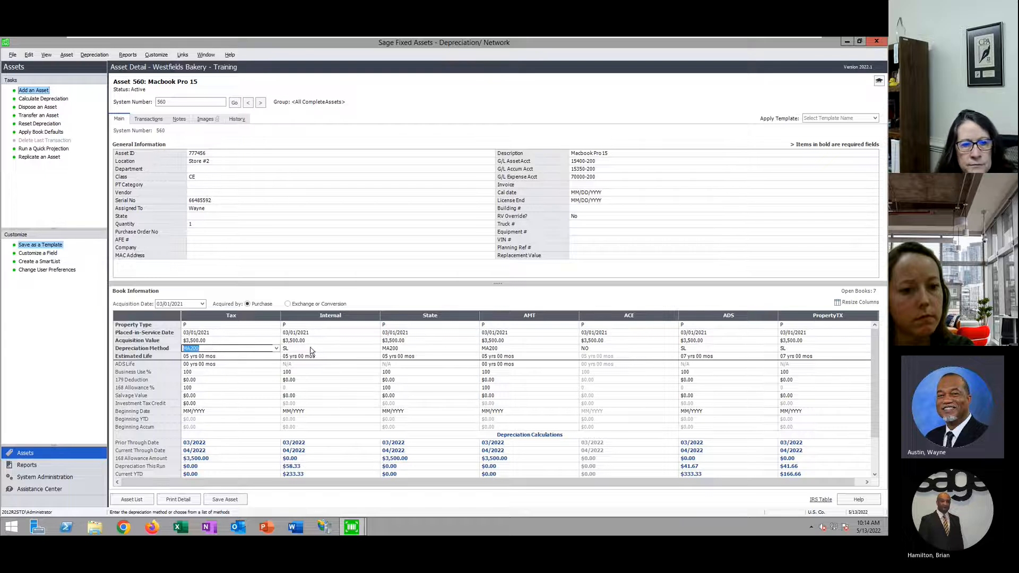
pyautogui.click(276, 349)
pyautogui.moveTo(285, 372); pyautogui.dragTo(289, 437)
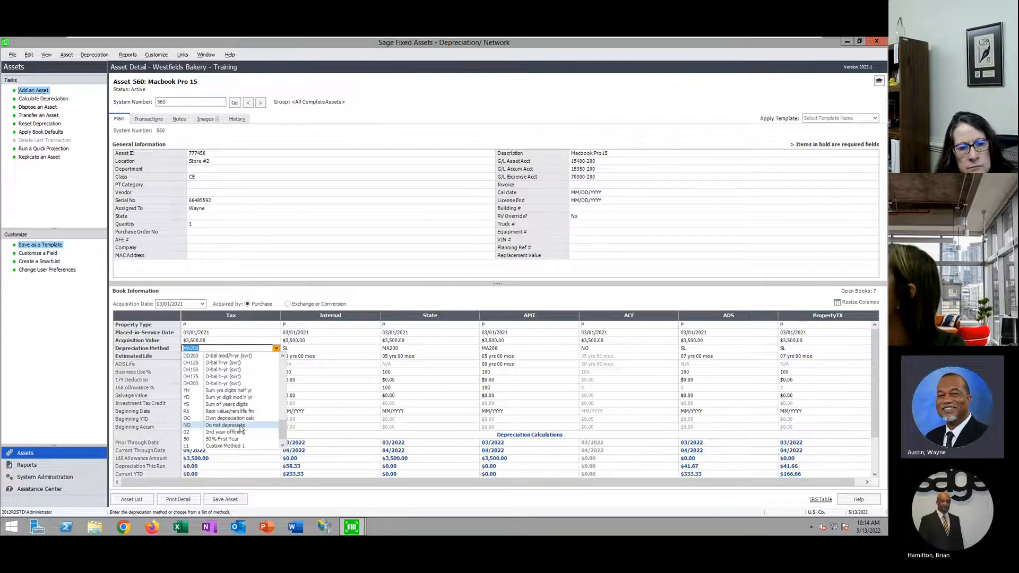
pyautogui.click(139, 500)
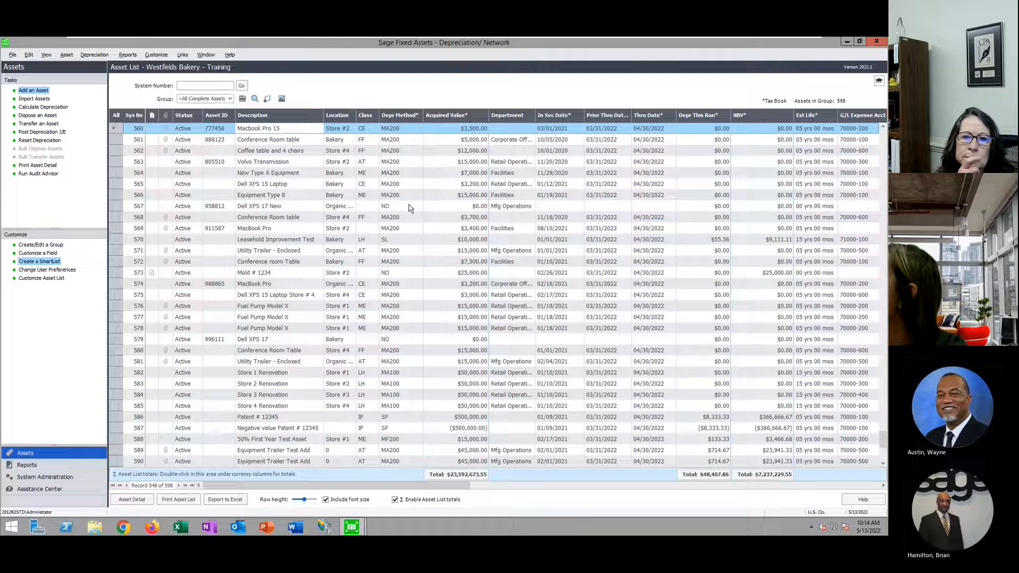
# Open row 573, Mold # 1234, and inspect its acquisition date and Tax acquisition value
pyautogui.click(403, 273)
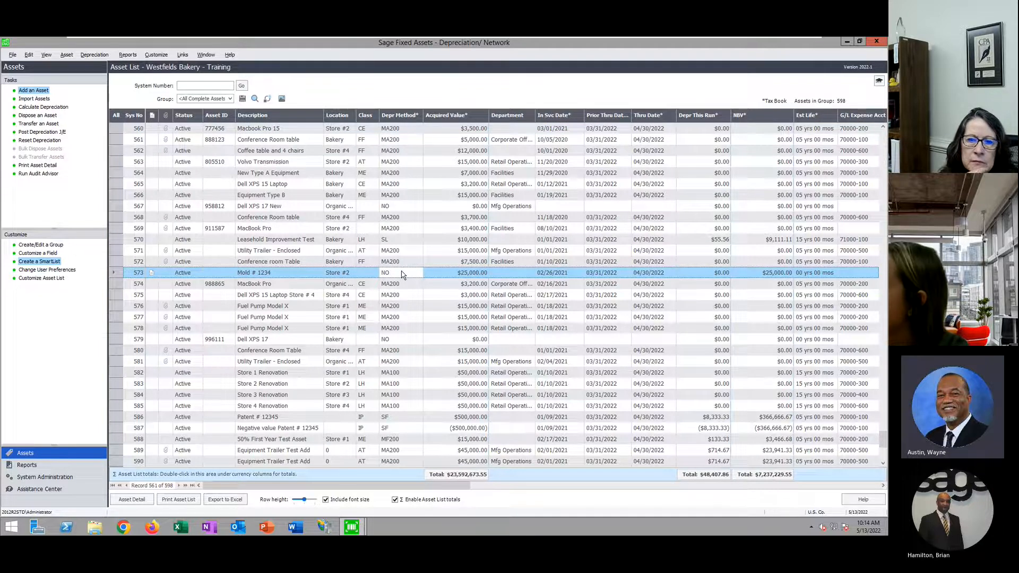
pyautogui.doubleClick(403, 273)
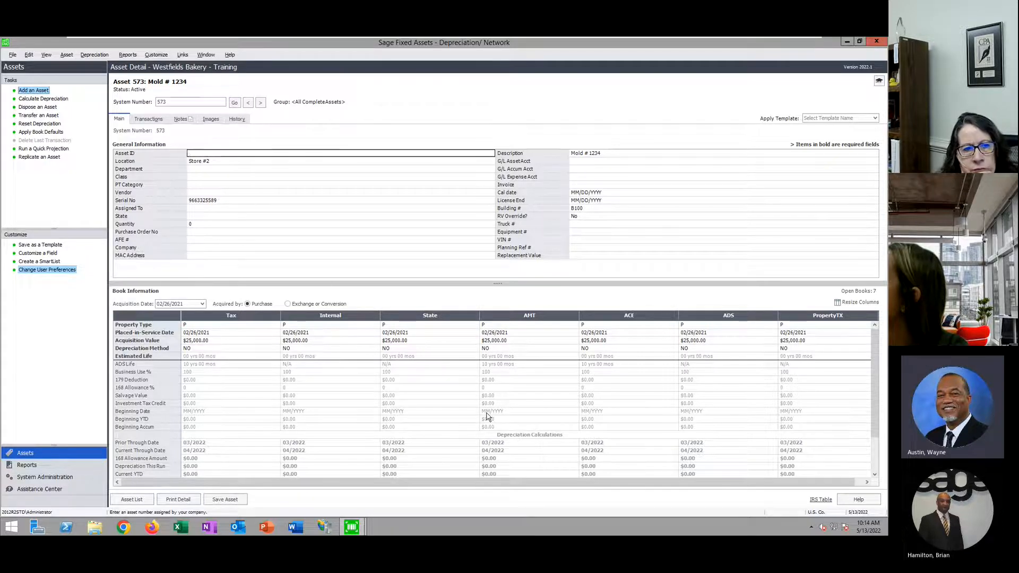
pyautogui.click(182, 307)
pyautogui.click(209, 332)
pyautogui.click(206, 341)
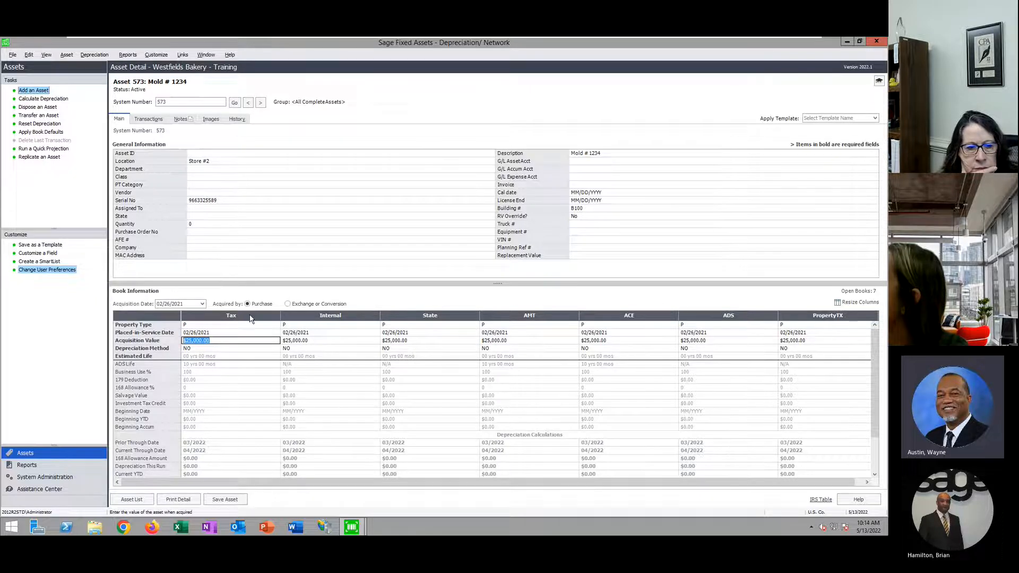
# Review the Tax property type and depreciation method lists, keeping property type P and method NO
pyautogui.click(270, 325)
pyautogui.click(277, 325)
pyautogui.click(276, 326)
pyautogui.click(256, 349)
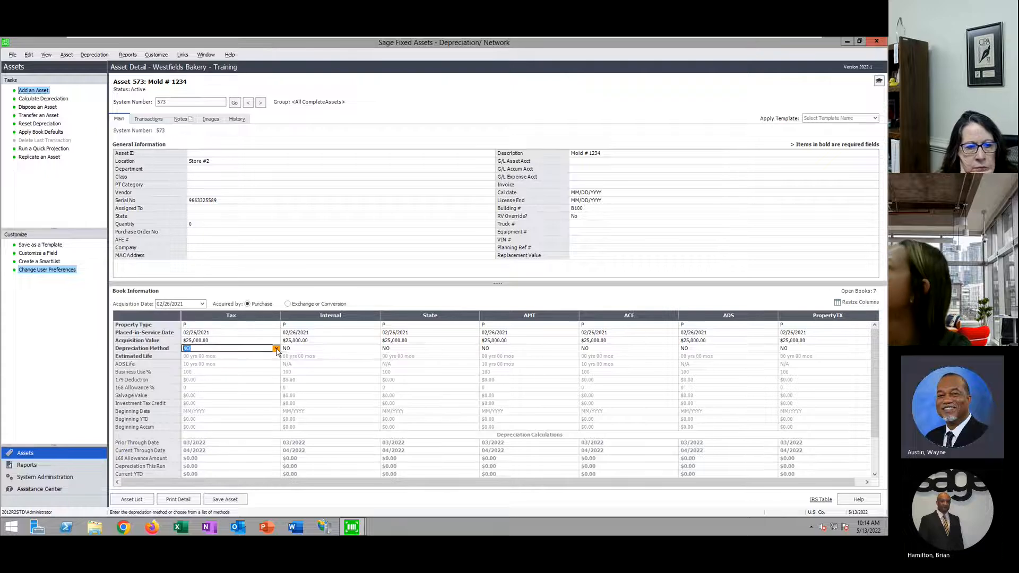
pyautogui.click(276, 349)
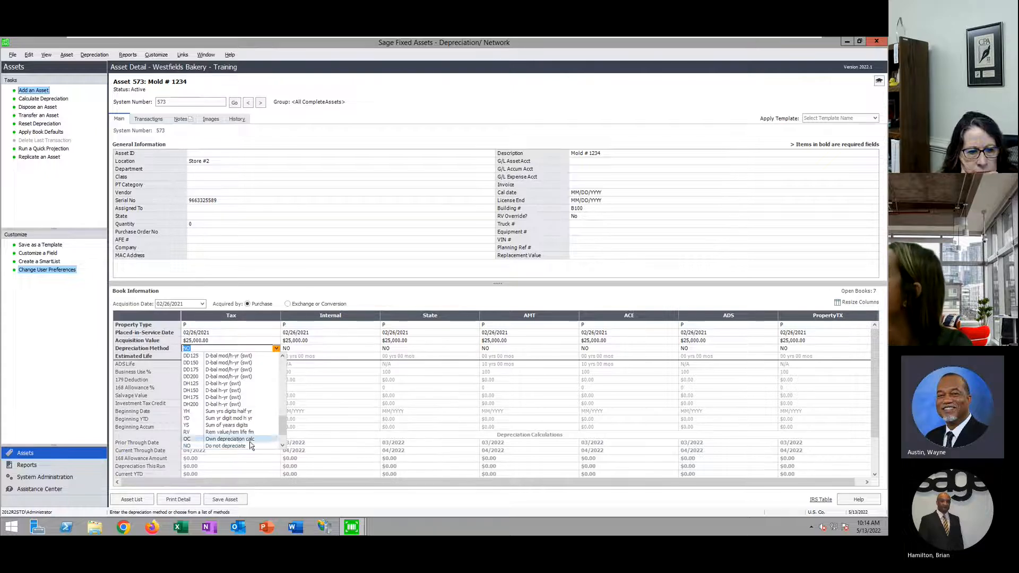
pyautogui.click(402, 297)
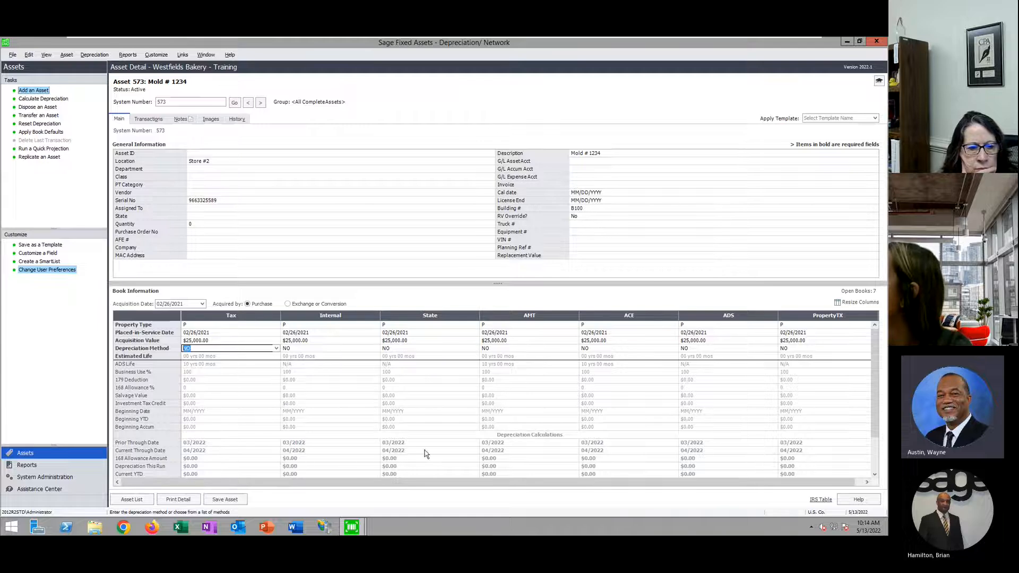
# Enlarge the Book Information grid to show Net Book Value, then go to Reports
pyautogui.moveTo(310, 284); pyautogui.dragTo(309, 281)
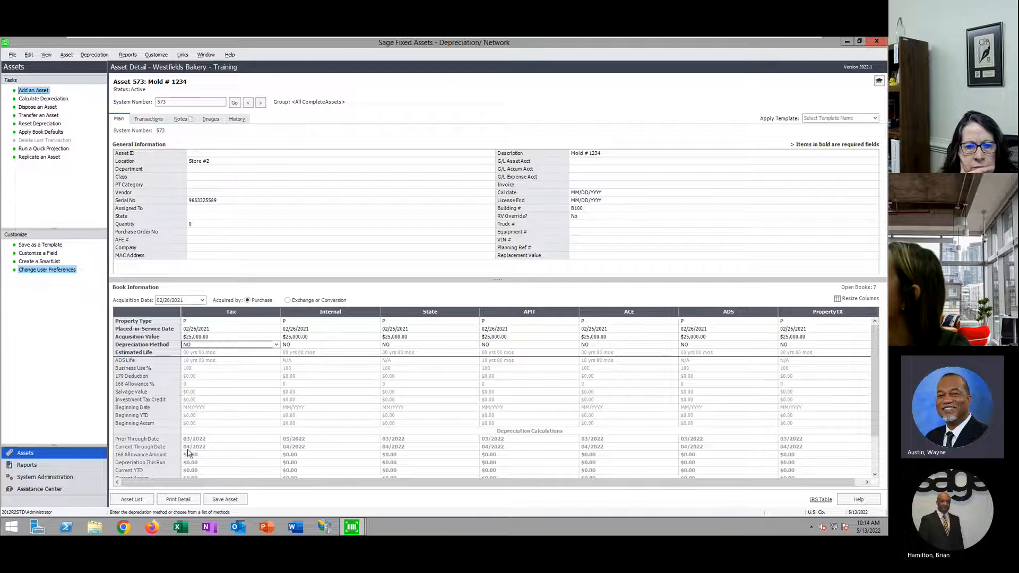
pyautogui.moveTo(293, 269); pyautogui.dragTo(293, 257)
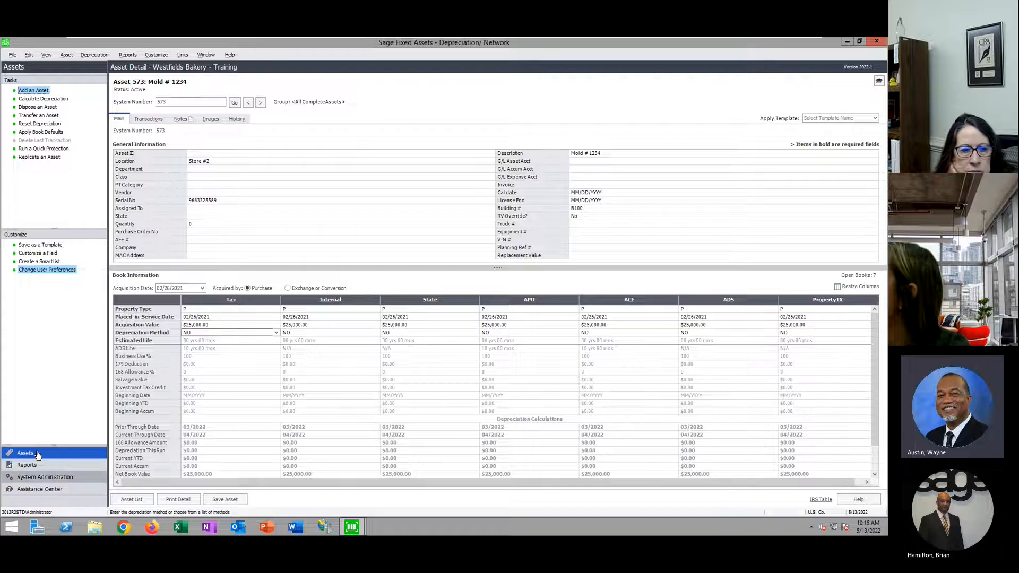
pyautogui.click(29, 465)
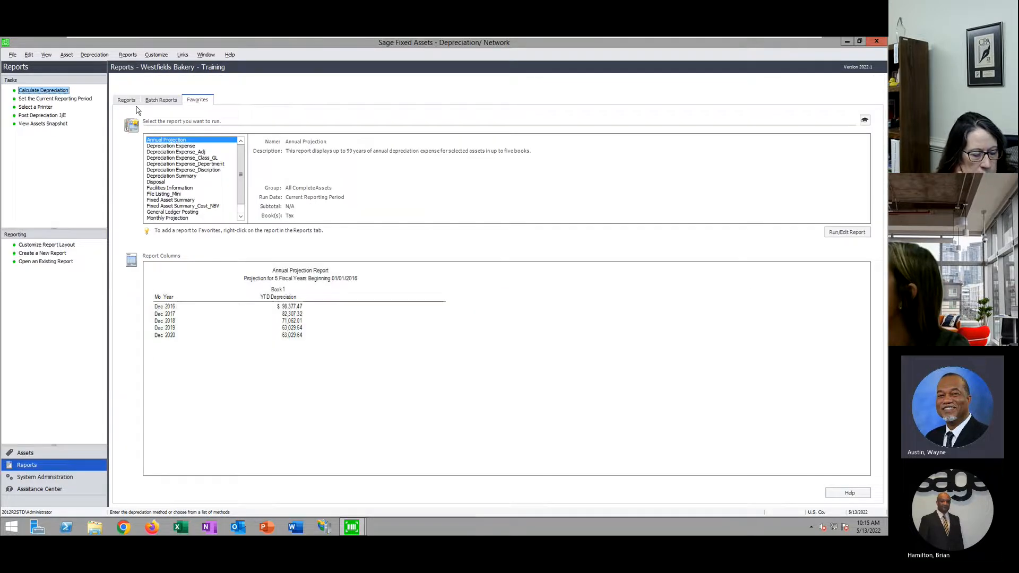
# Preview the Annual Activity report from the full report list, then return to Mold # 1234
pyautogui.click(126, 100)
pyautogui.click(178, 163)
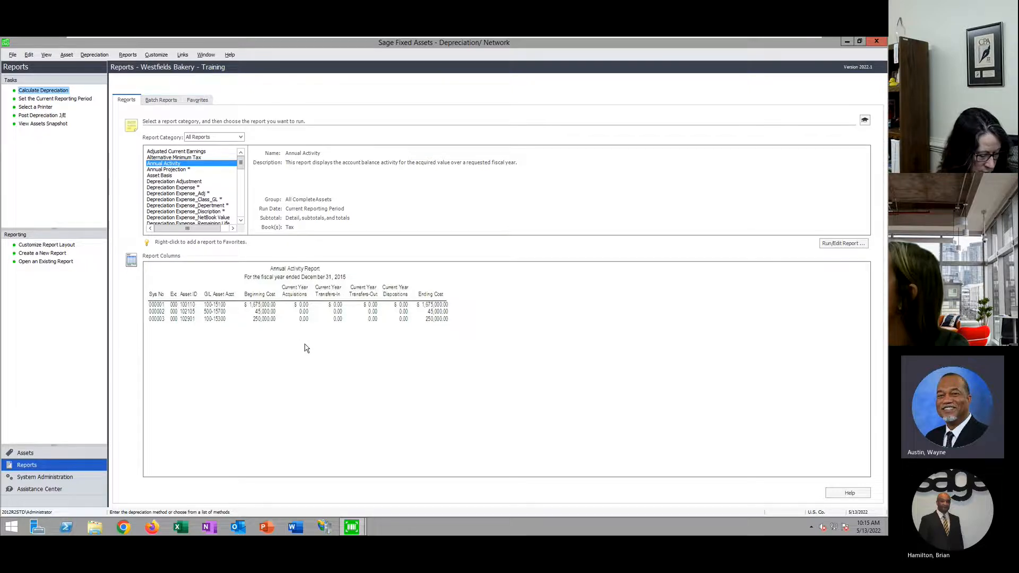
pyautogui.click(25, 453)
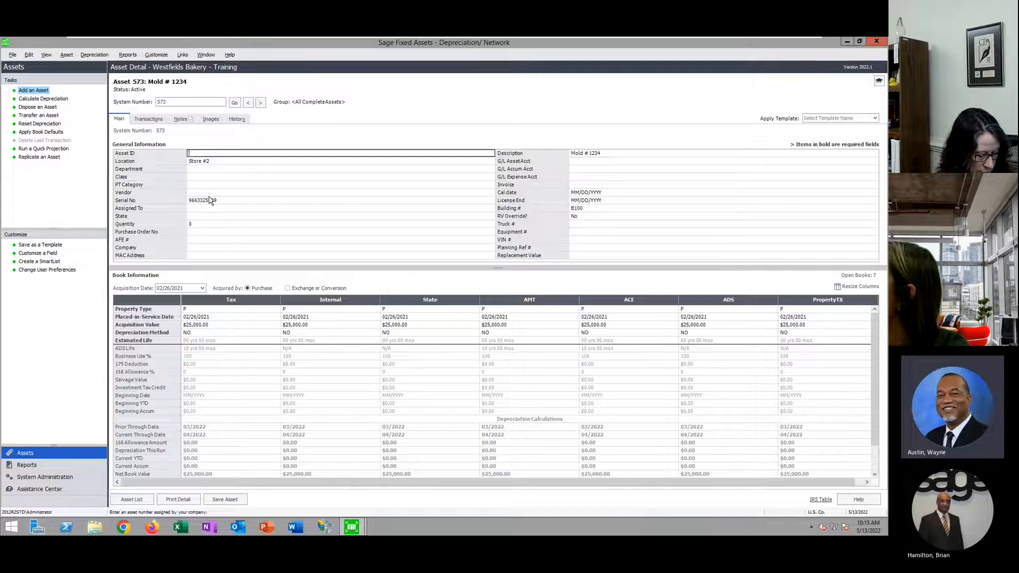
# Review Mold # 1234's Tax method, acquisition value and serial number unchanged, then return to the list
pyautogui.click(237, 333)
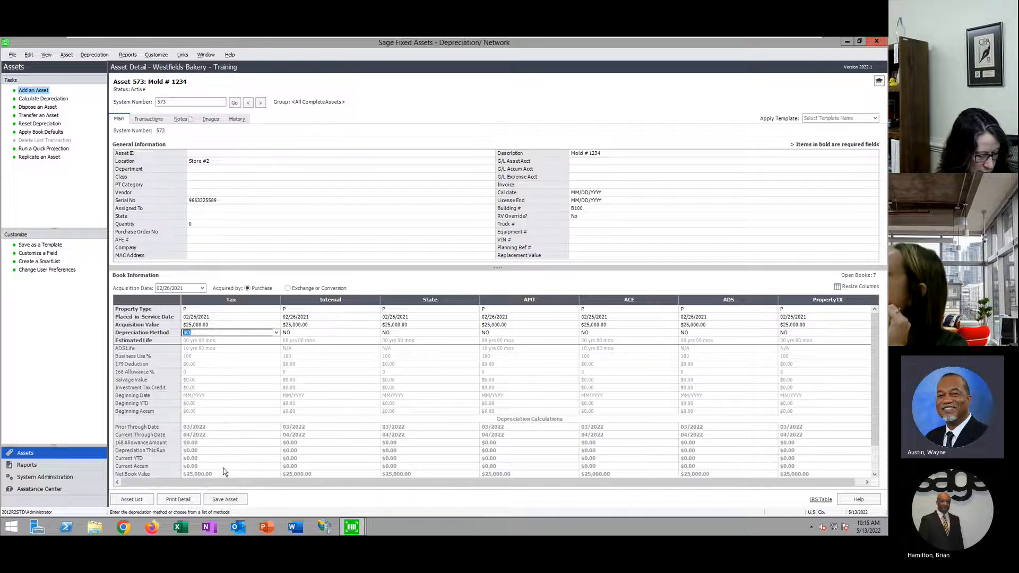
pyautogui.click(202, 326)
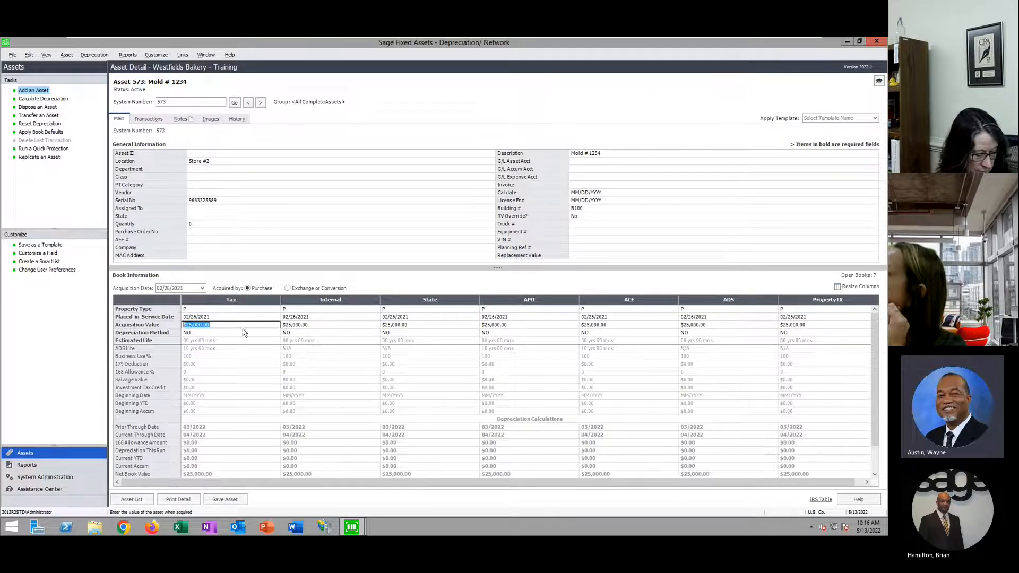
pyautogui.click(204, 333)
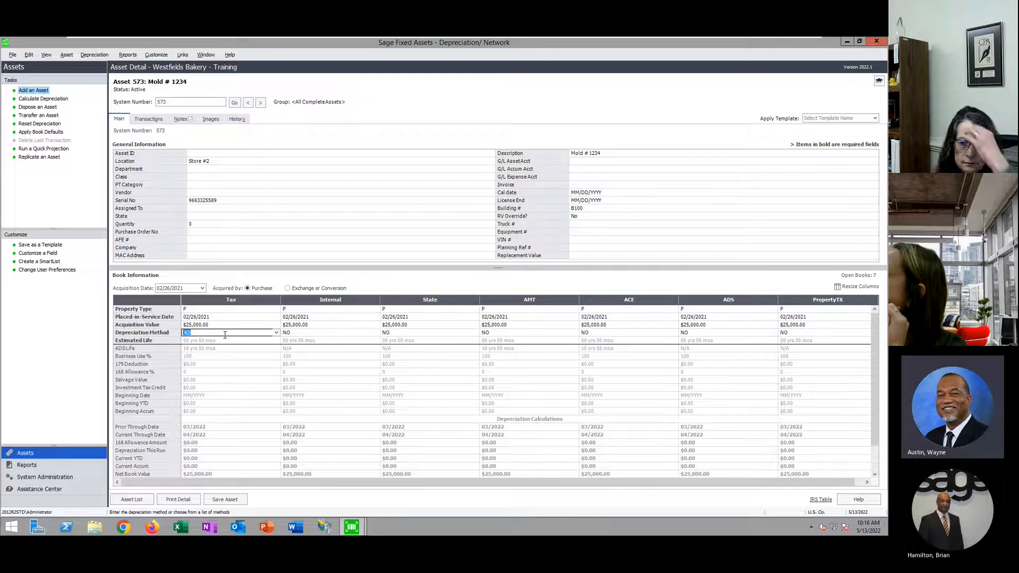
pyautogui.click(208, 201)
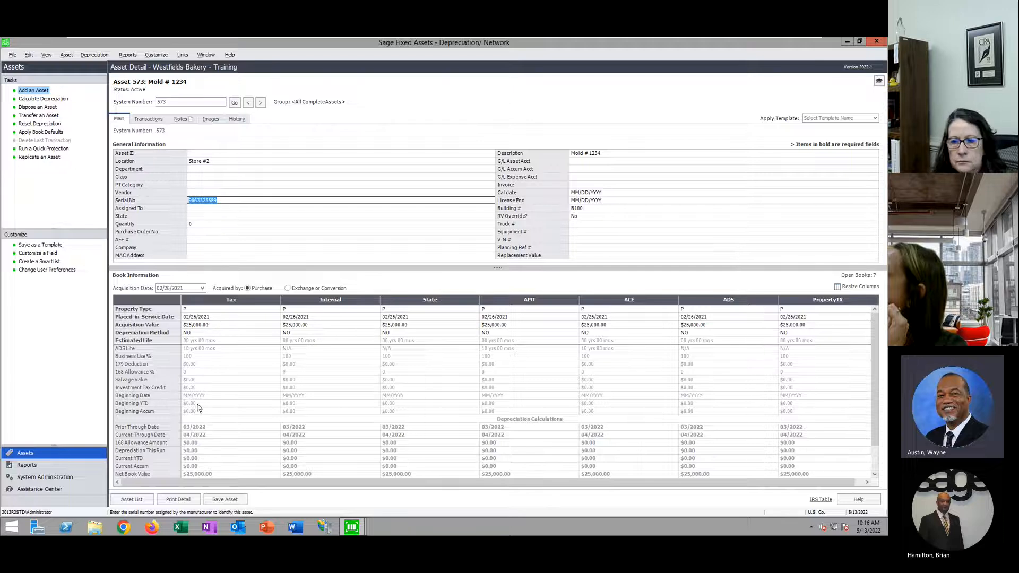
pyautogui.click(199, 325)
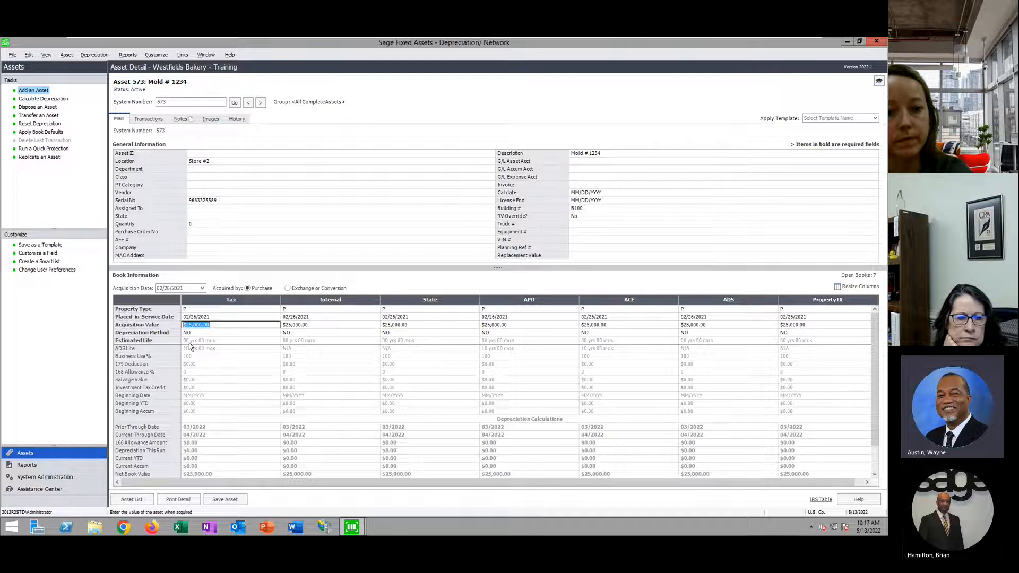
pyautogui.click(133, 499)
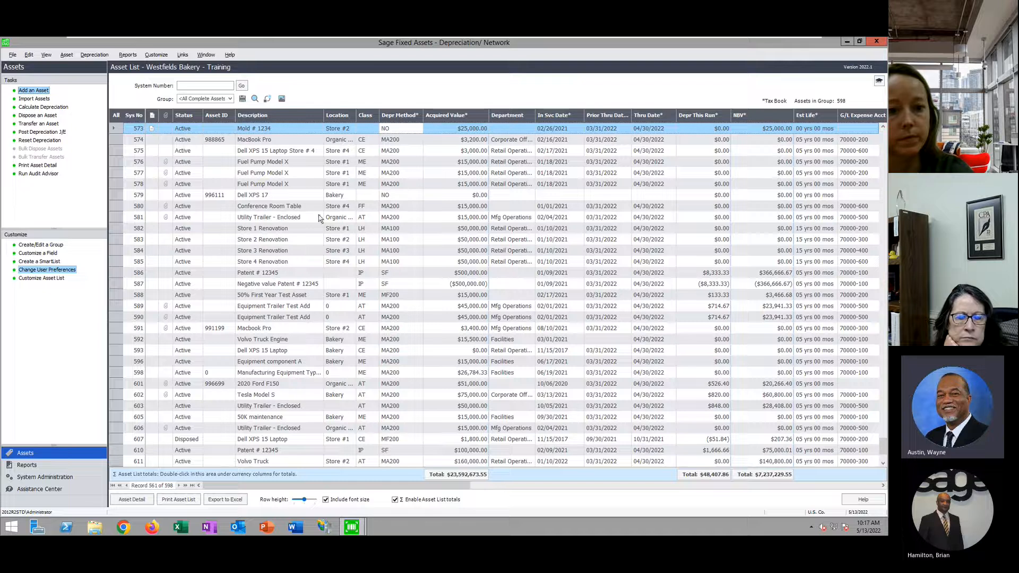
# Open Group Manager past the multi-user warning and close it without changes
pyautogui.click(53, 246)
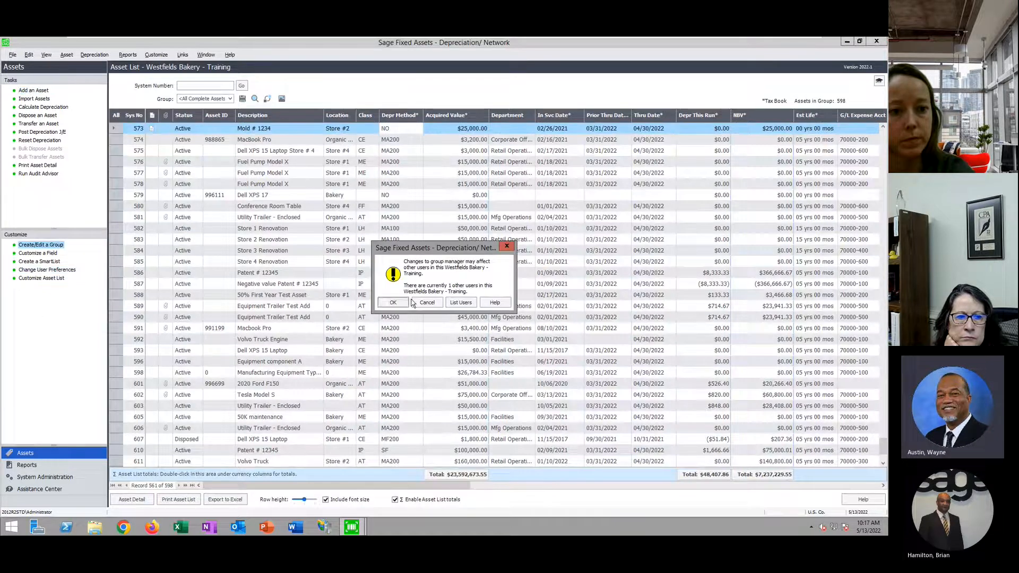
pyautogui.click(393, 305)
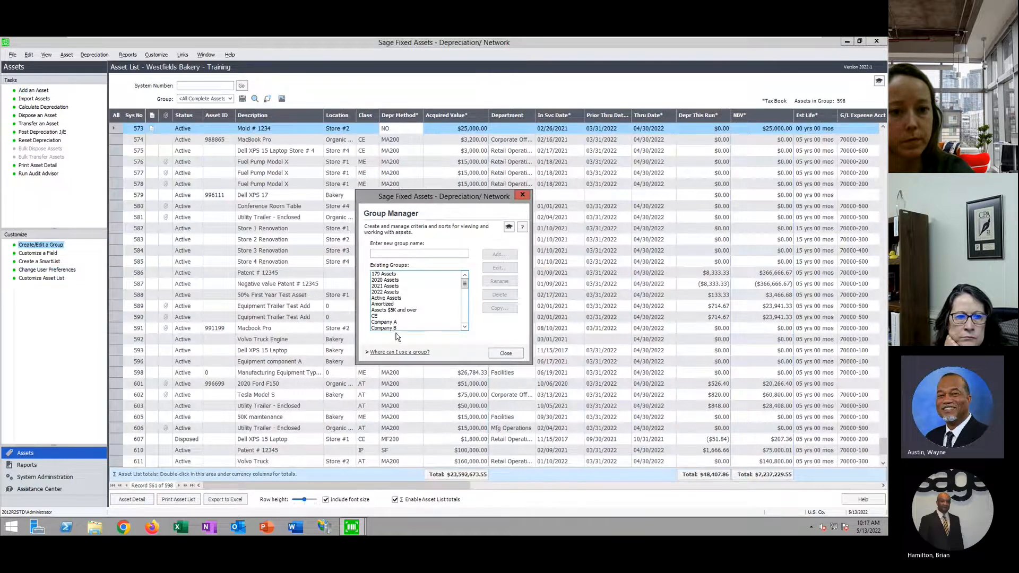
pyautogui.click(505, 353)
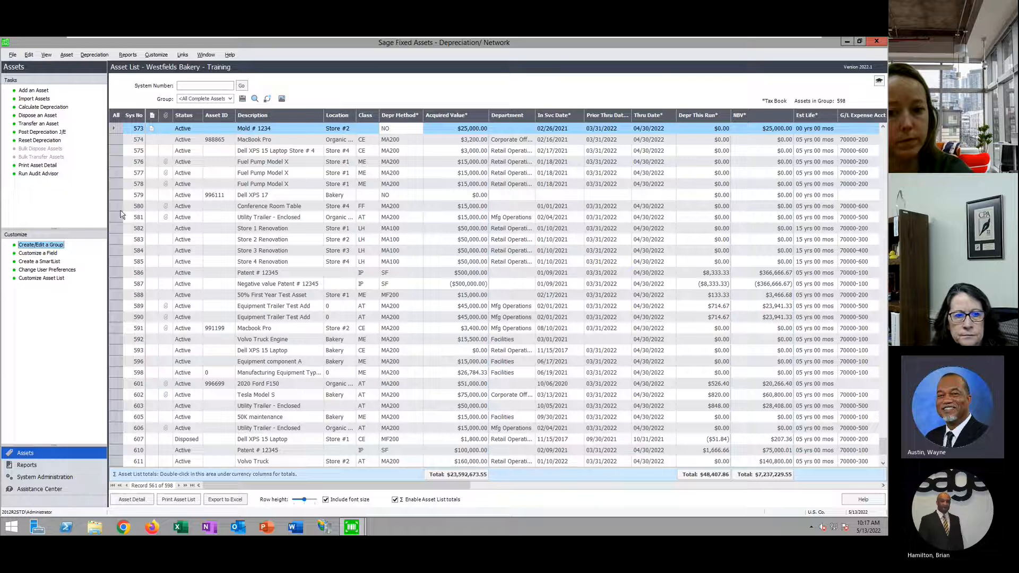
# Filter the asset list to the Expensed Assets group
pyautogui.click(230, 99)
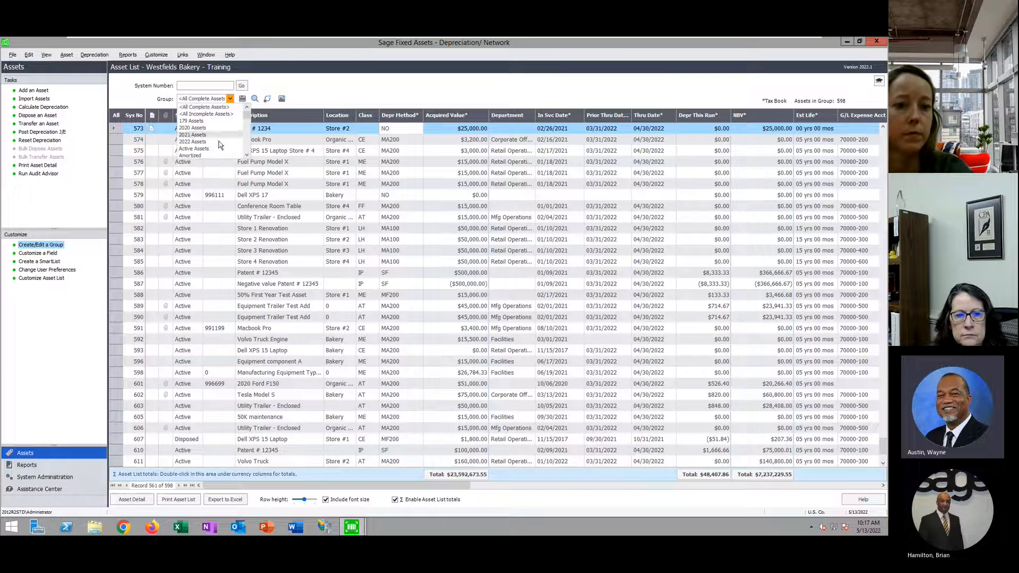
pyautogui.scroll(-1, 218, 128)
pyautogui.scroll(-3, 218, 128)
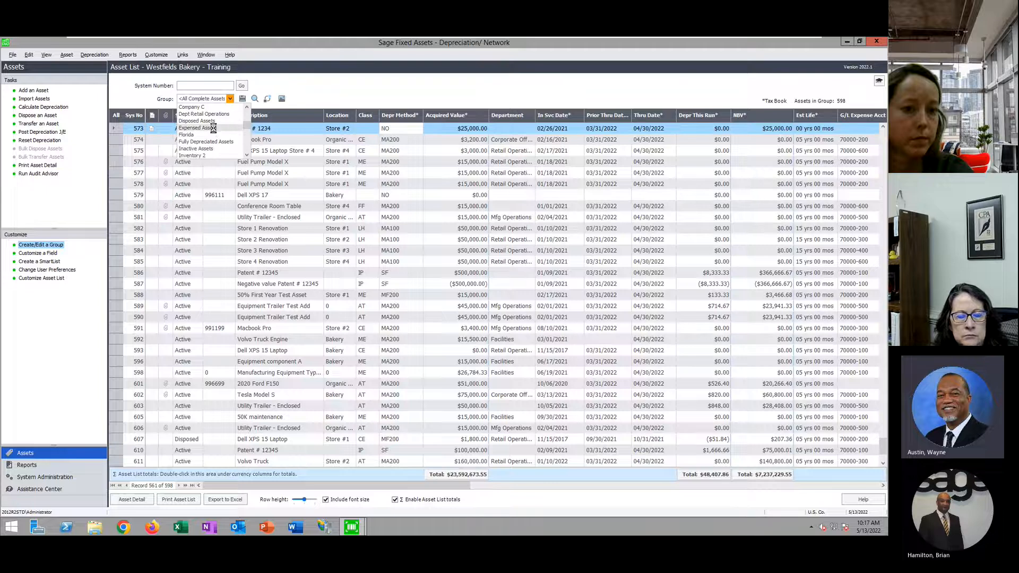
pyautogui.click(212, 129)
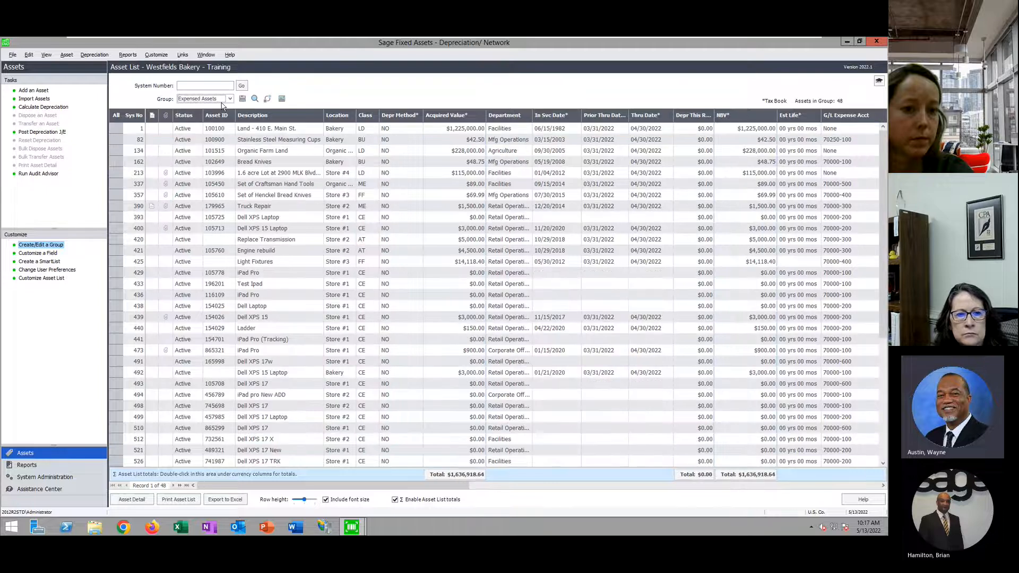
pyautogui.click(42, 246)
pyautogui.click(394, 303)
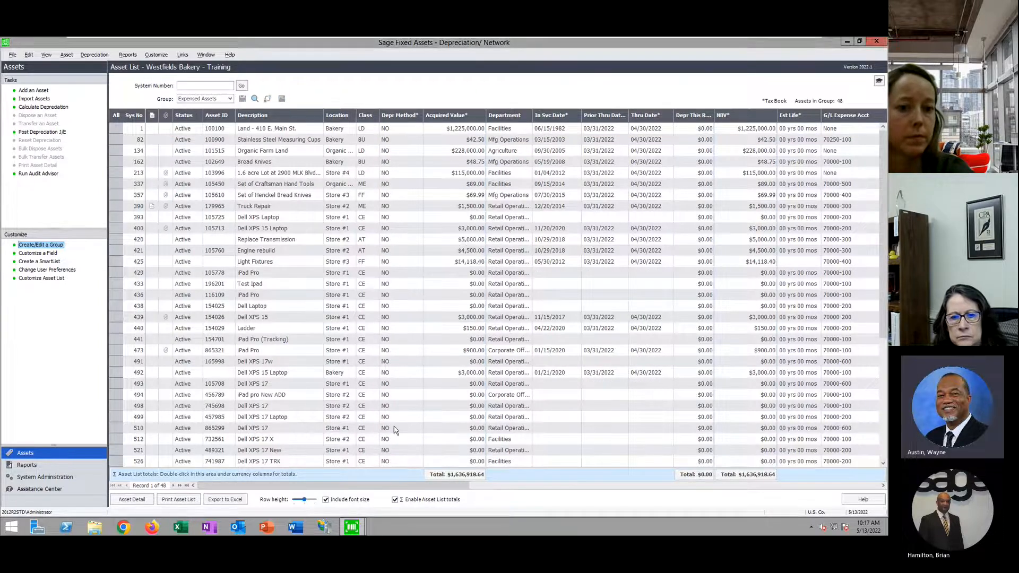
pyautogui.moveTo(466, 286); pyautogui.dragTo(465, 294)
pyautogui.click(398, 304)
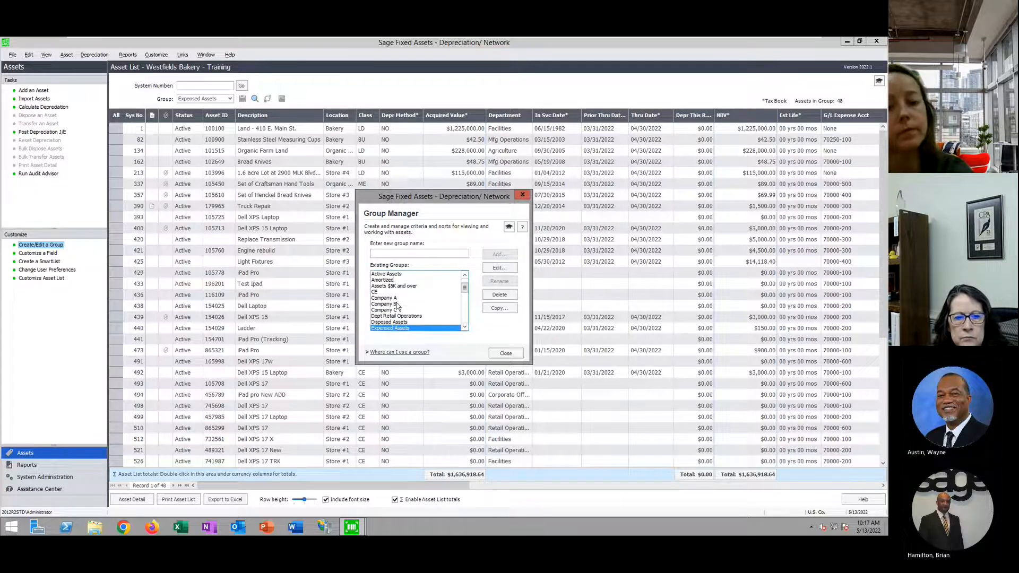
pyautogui.click(503, 270)
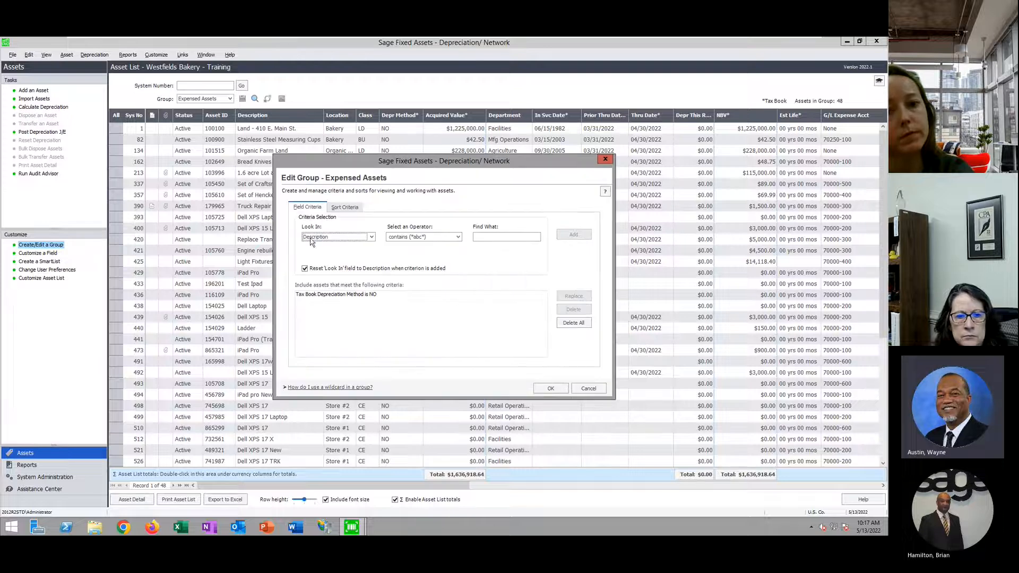
pyautogui.click(309, 297)
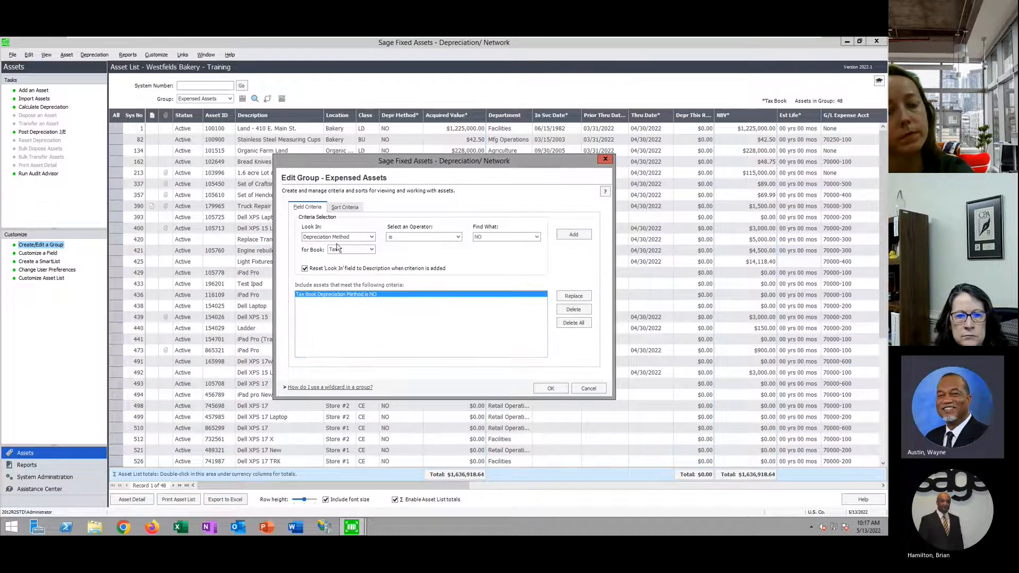
pyautogui.click(537, 237)
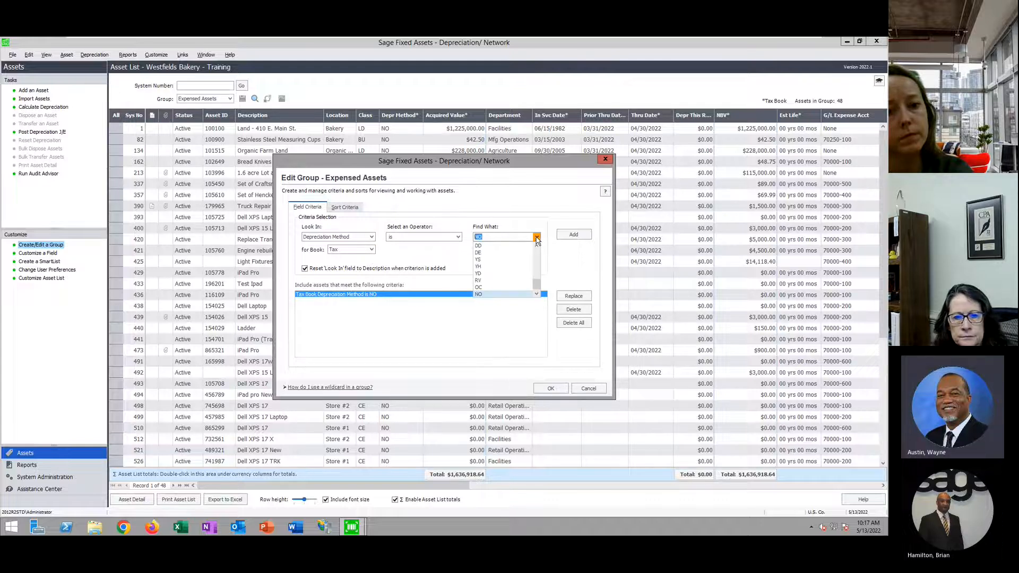
pyautogui.click(486, 295)
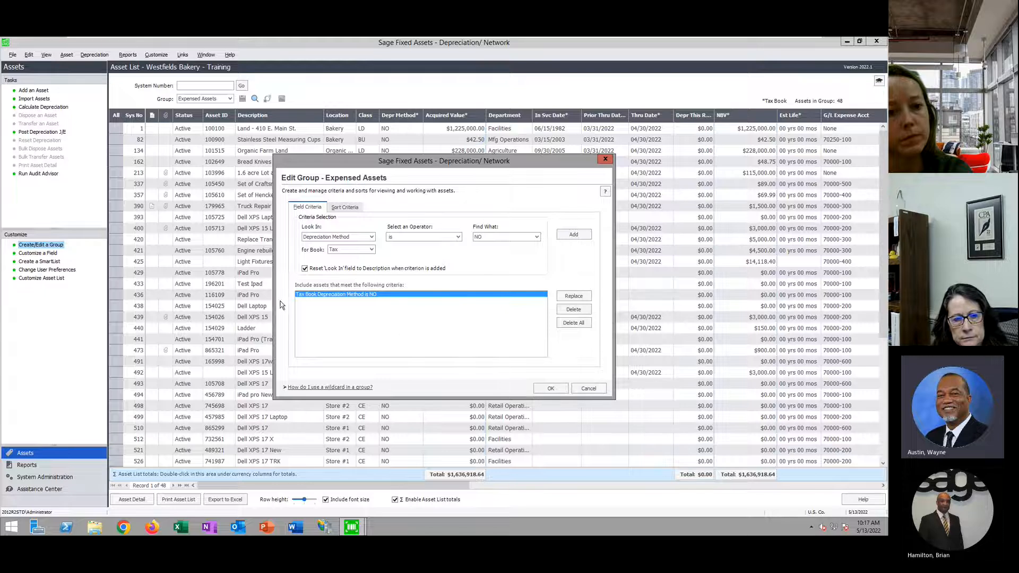
pyautogui.click(589, 388)
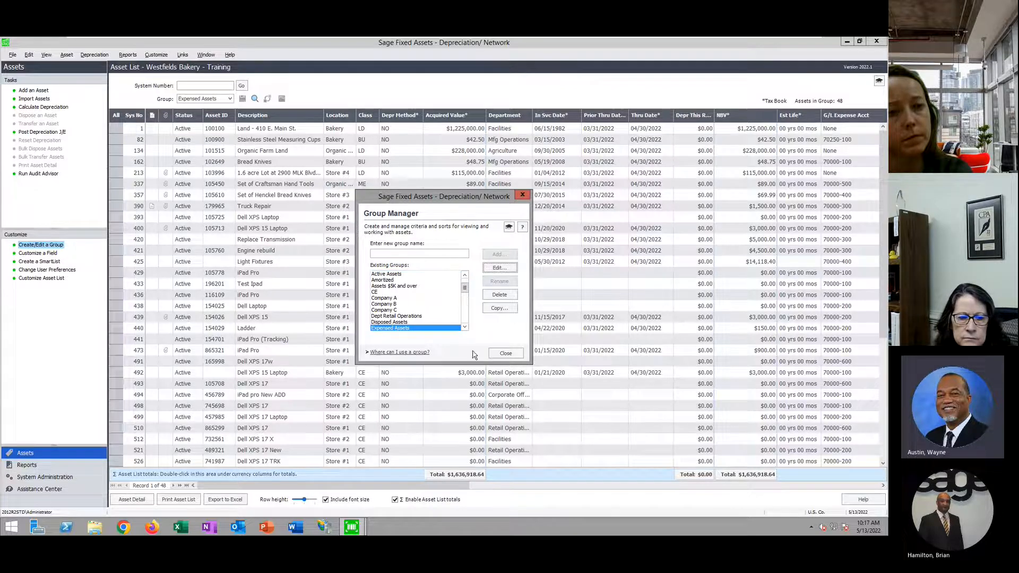
pyautogui.click(506, 353)
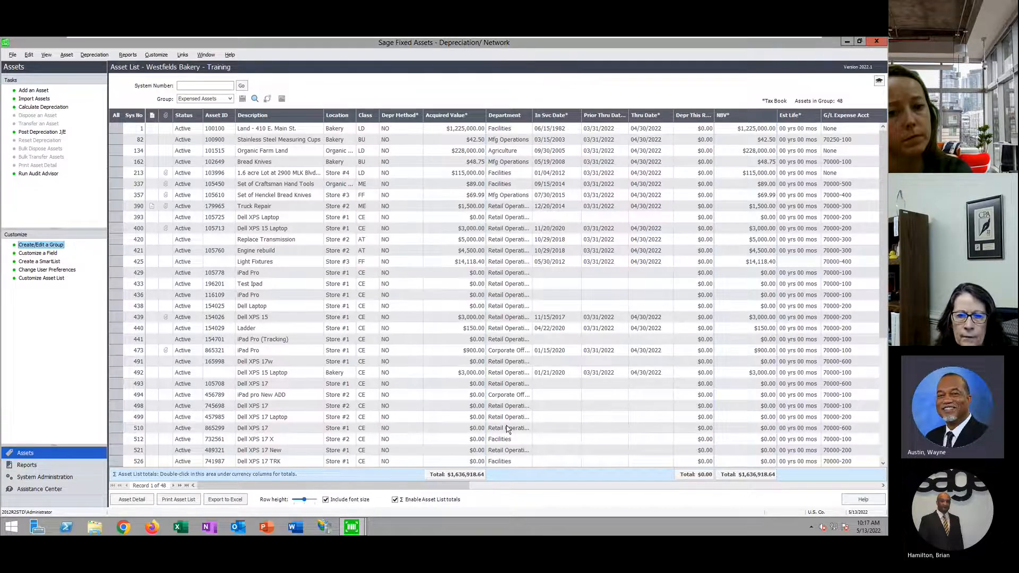
# View asset 436, iPad Pro, in detail, return to the Expensed Assets list, and open File
pyautogui.doubleClick(407, 296)
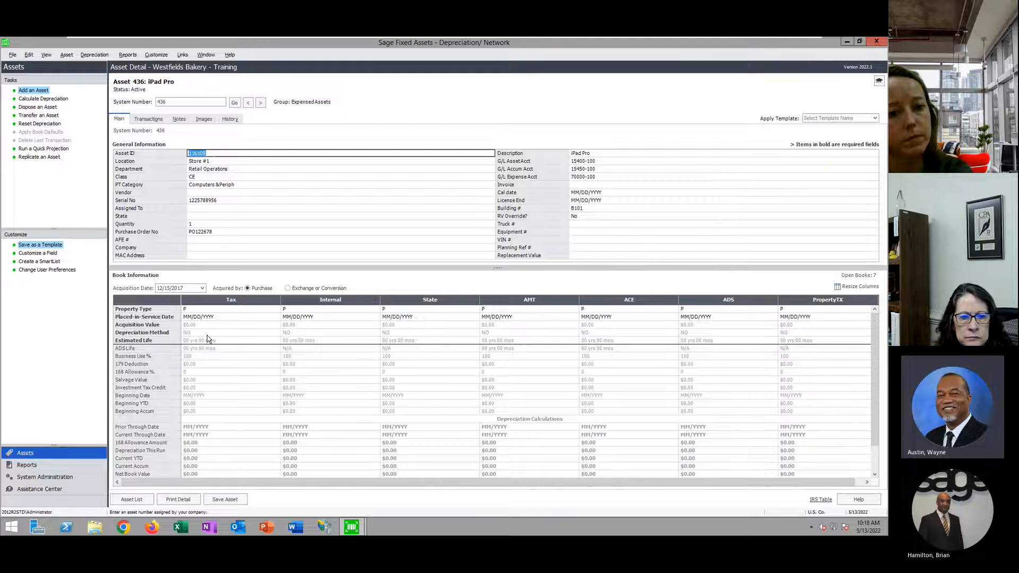
pyautogui.click(132, 502)
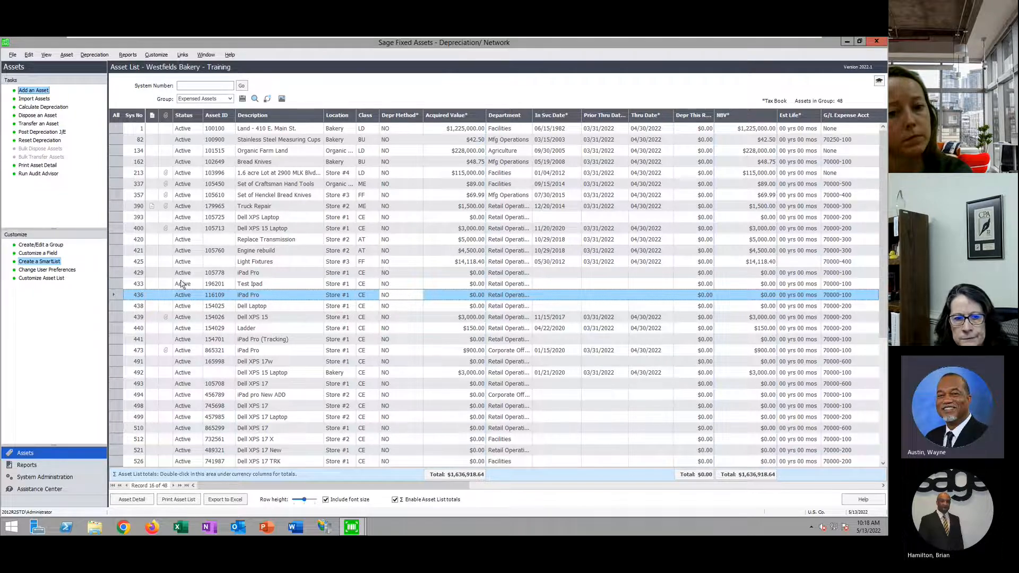
pyautogui.click(14, 55)
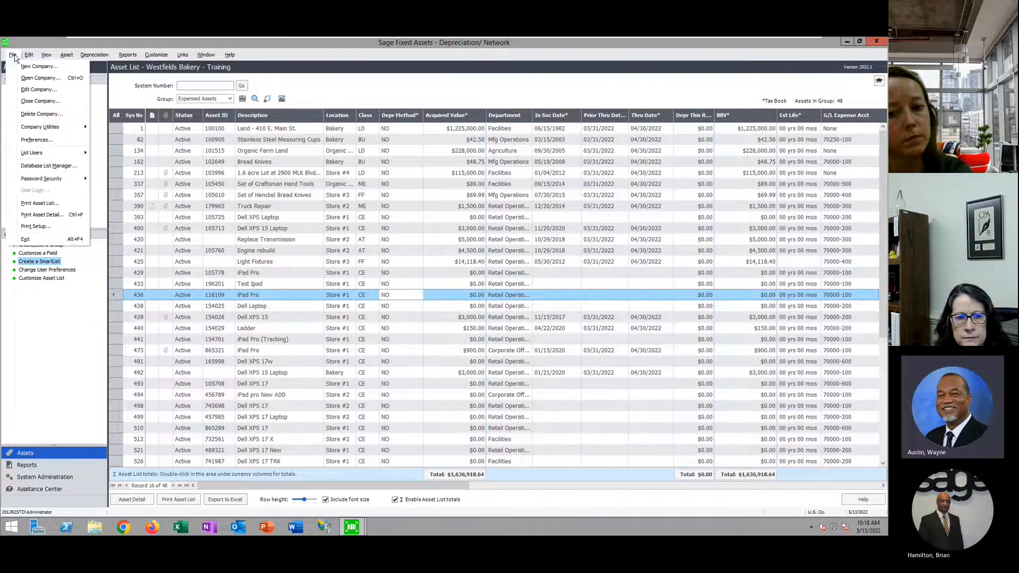
# Reopen Westfields Bakery - Training, close Depreciation, and bring Sage Fixed Assets - Tracking forward
pyautogui.click(40, 78)
pyautogui.click(509, 309)
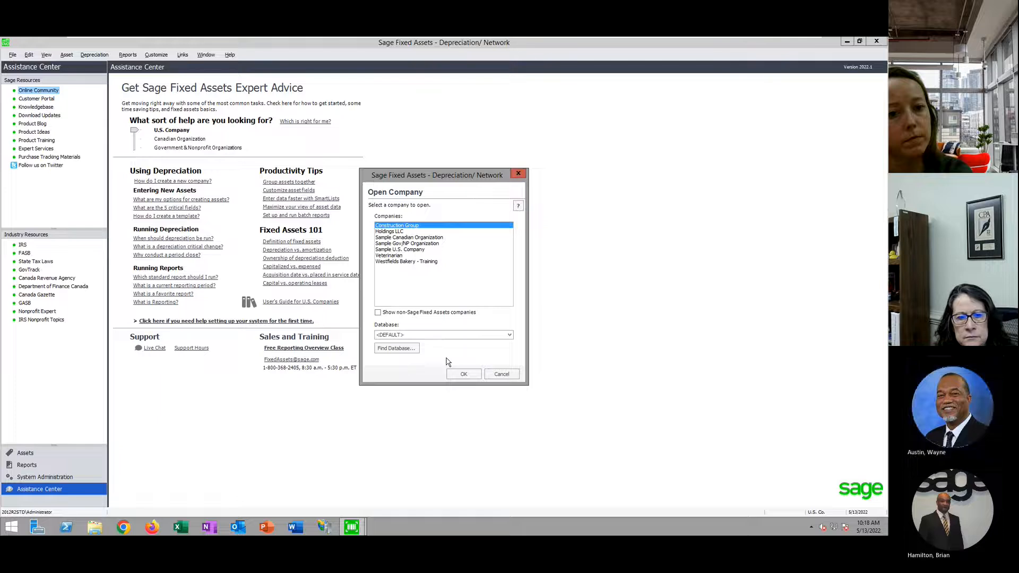
pyautogui.click(419, 263)
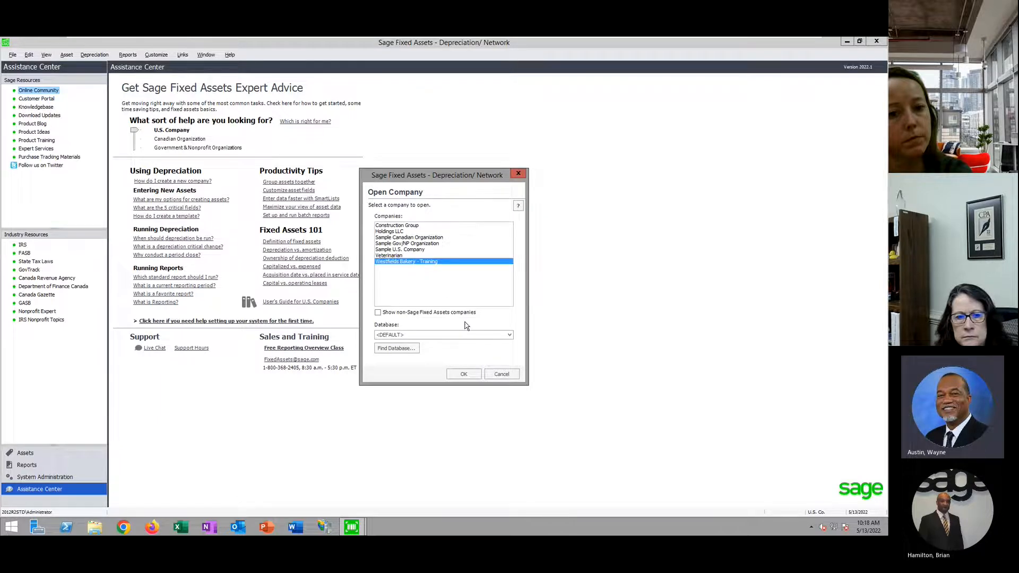
pyautogui.click(463, 374)
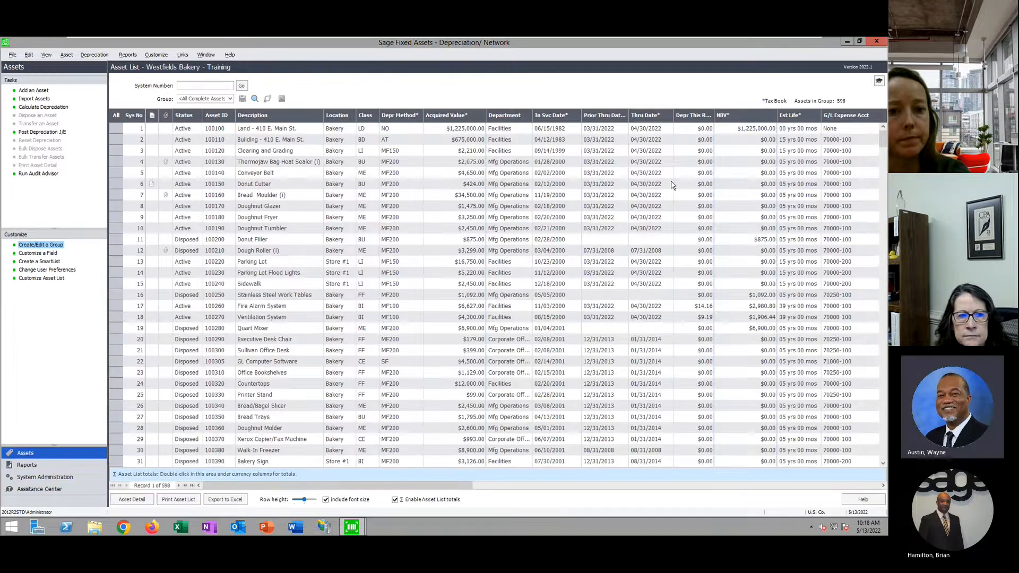
pyautogui.click(876, 42)
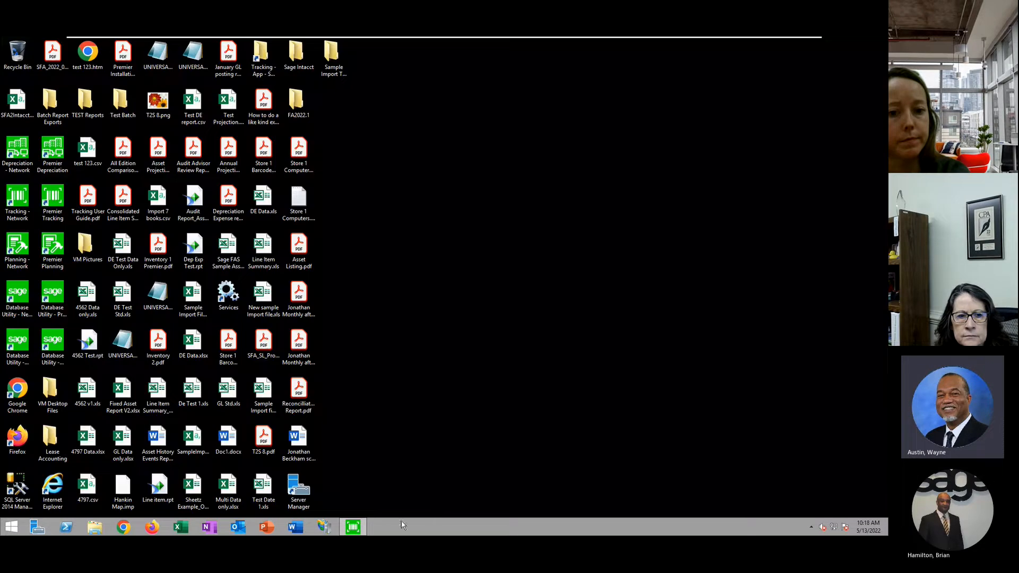
pyautogui.click(352, 527)
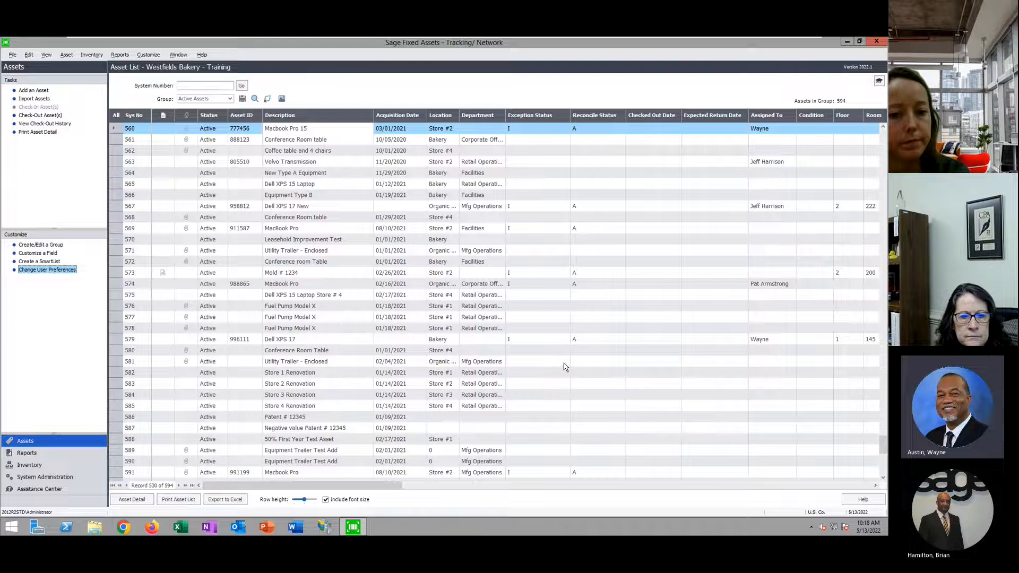
# Review asset 560's serial number and assignee options unchanged, then return to the asset list
pyautogui.doubleClick(311, 129)
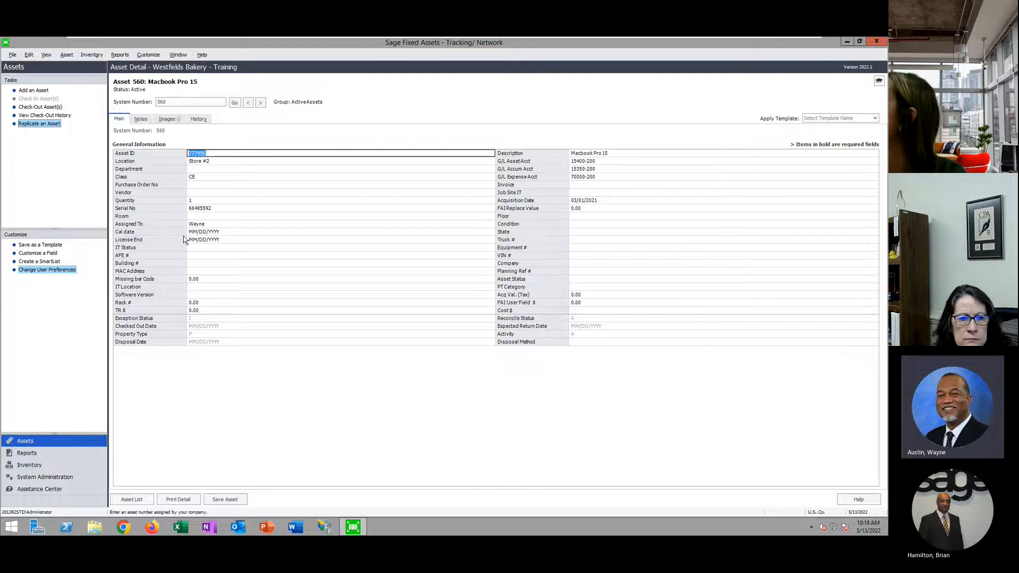
pyautogui.click(201, 207)
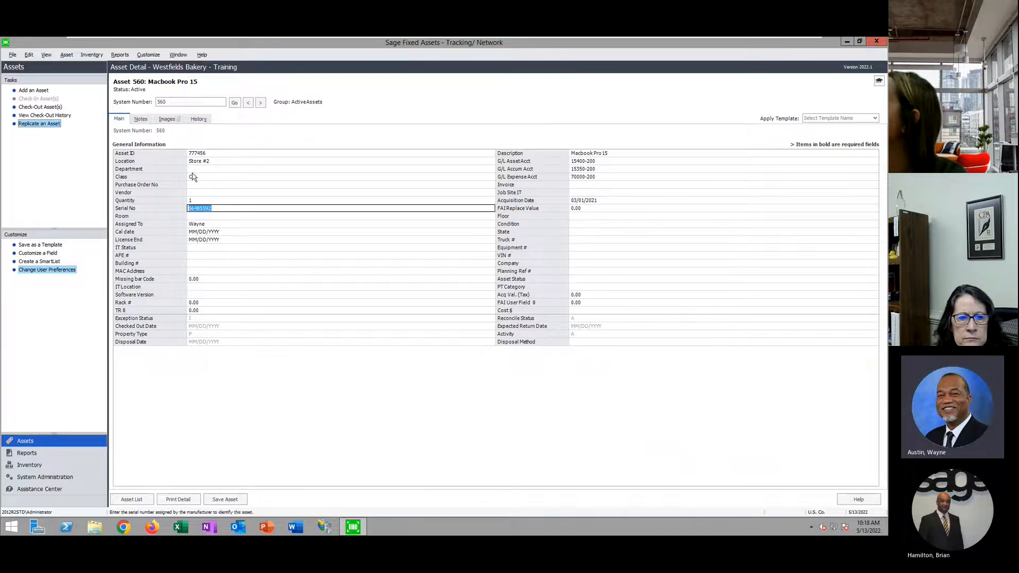
pyautogui.click(202, 224)
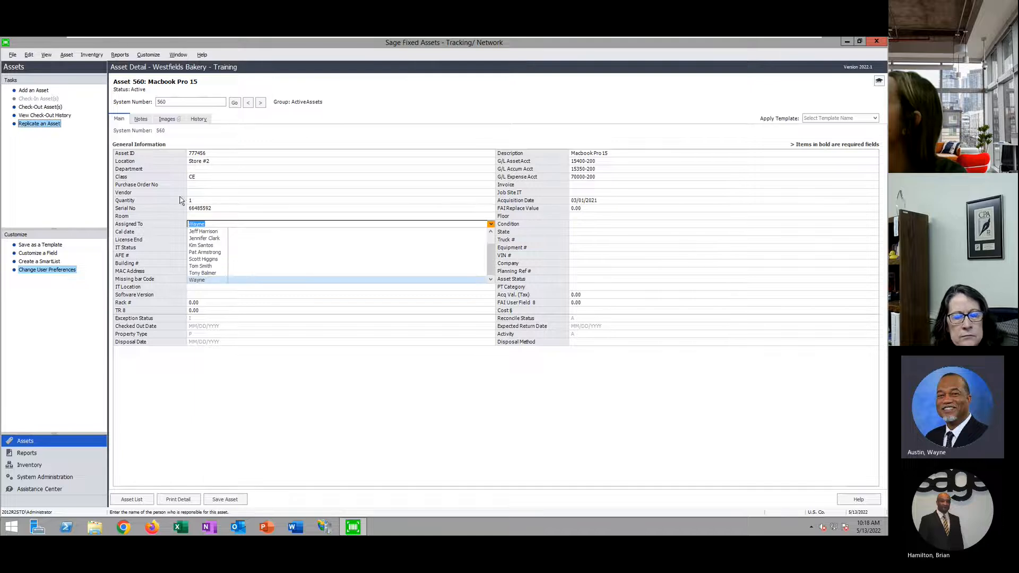
pyautogui.click(280, 432)
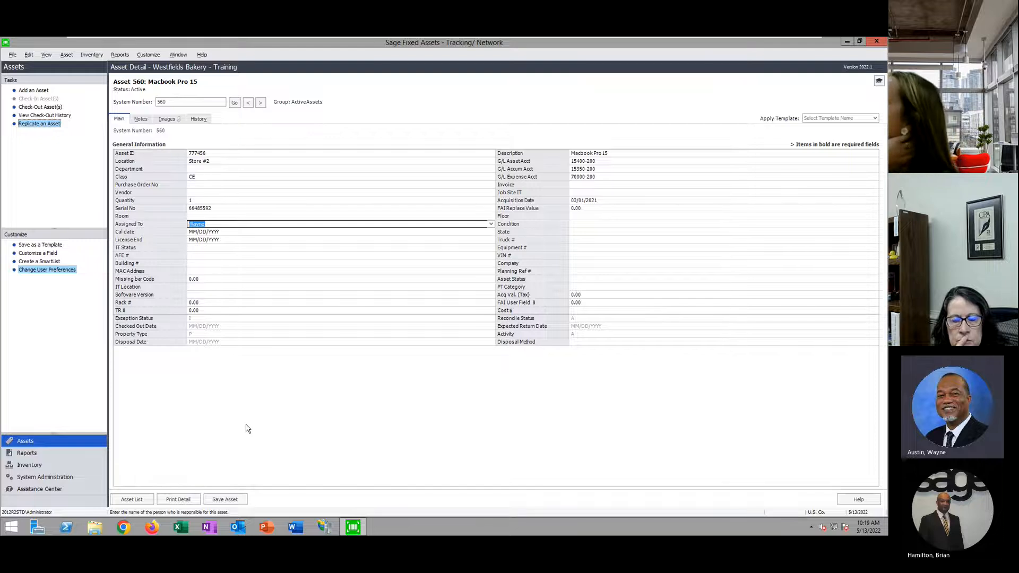
pyautogui.click(131, 499)
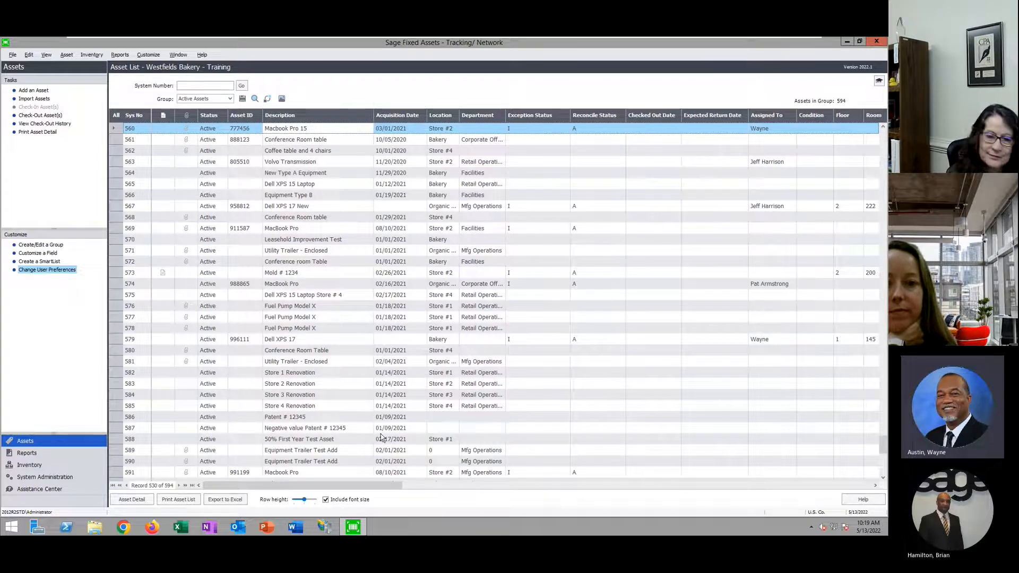
# Open asset 577, Fuel Pump Model X, return to the list, then go to Inventory
pyautogui.click(319, 319)
pyautogui.doubleClick(317, 319)
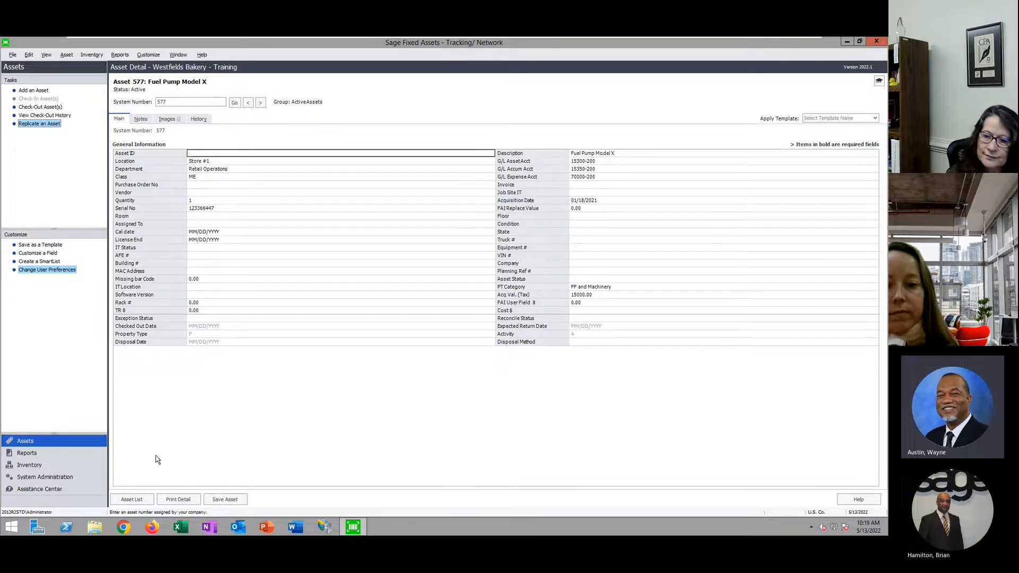
pyautogui.click(132, 499)
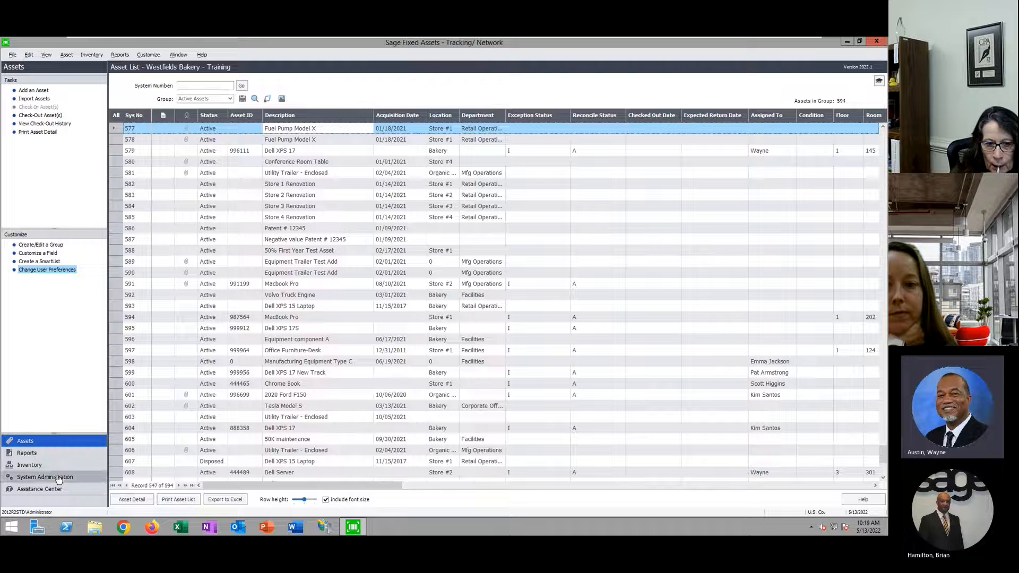
pyautogui.click(25, 468)
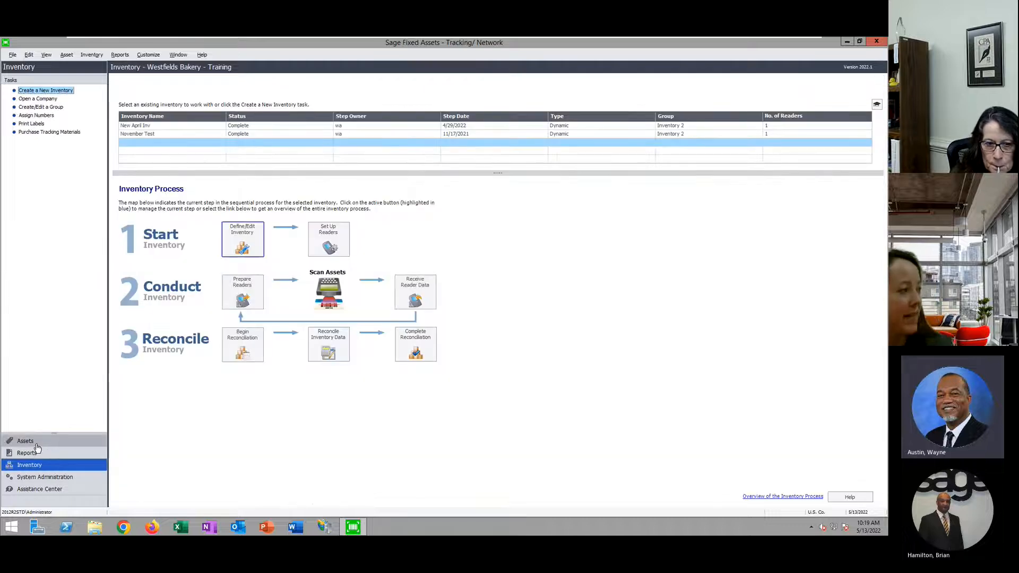
# List the 19 Inventory 2 group assets, then launch the Inventory Helper for a new inventory
pyautogui.click(33, 441)
pyautogui.click(229, 99)
pyautogui.scroll(-2, 223, 137)
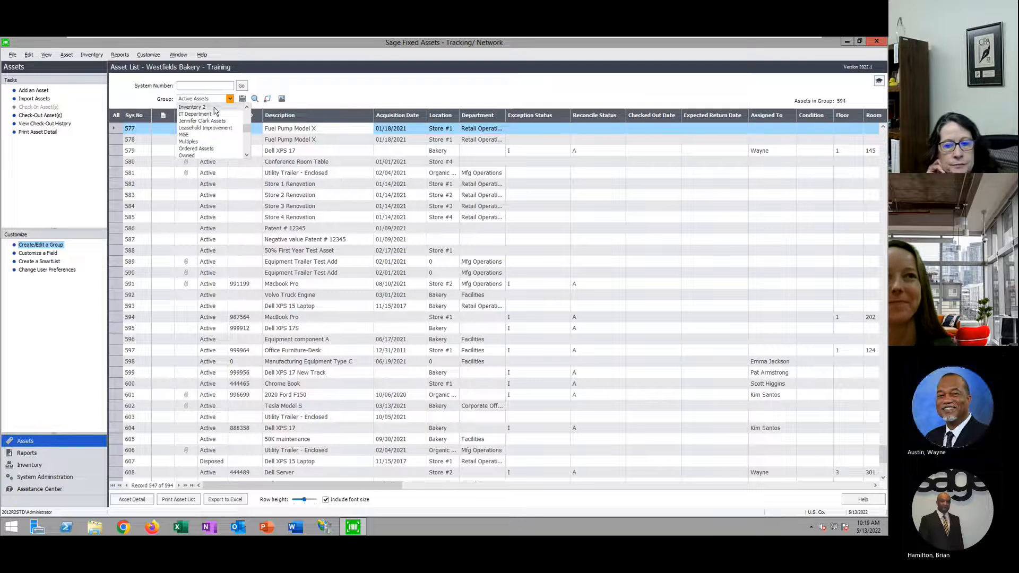
pyautogui.click(183, 106)
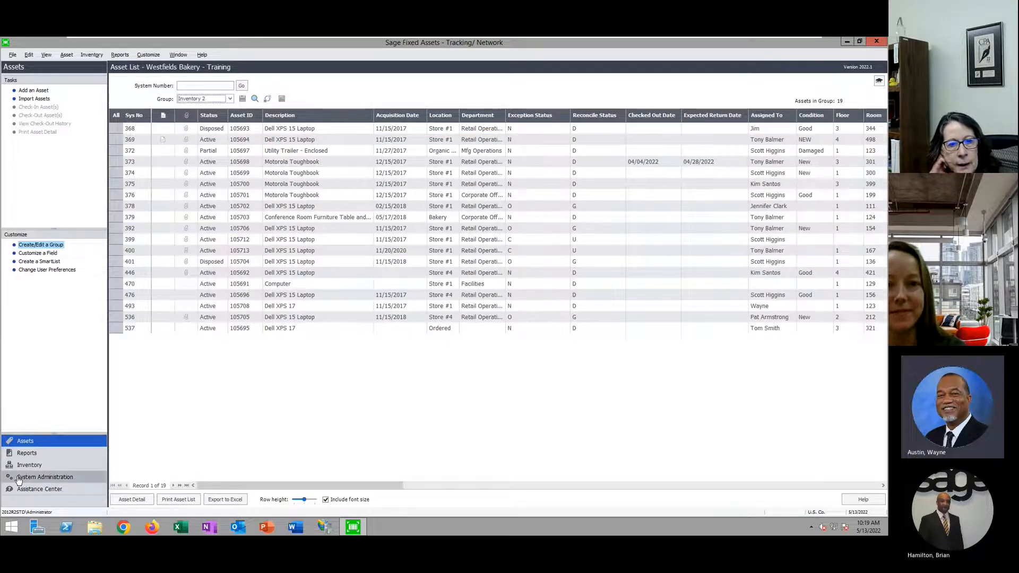
pyautogui.click(53, 464)
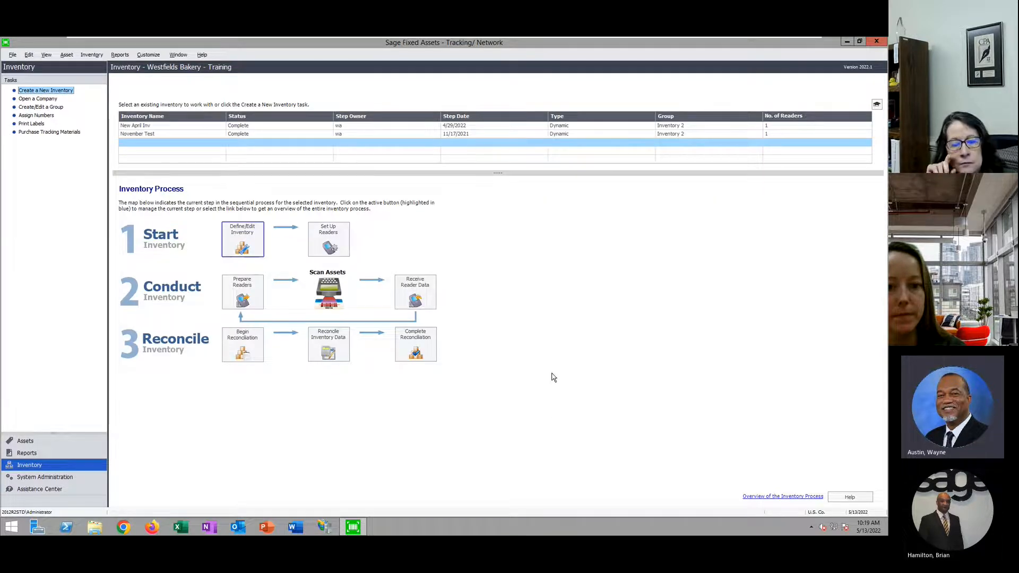
pyautogui.click(243, 242)
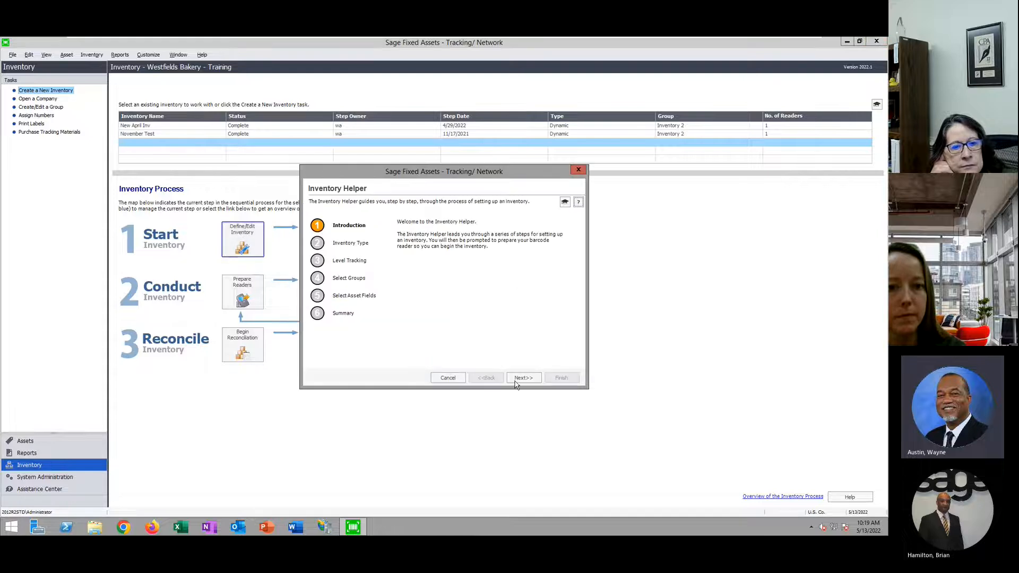
# Name the new inventory 'May inventory' and fill in the step owner
pyautogui.click(523, 378)
pyautogui.click(466, 247)
pyautogui.write('May inventory')
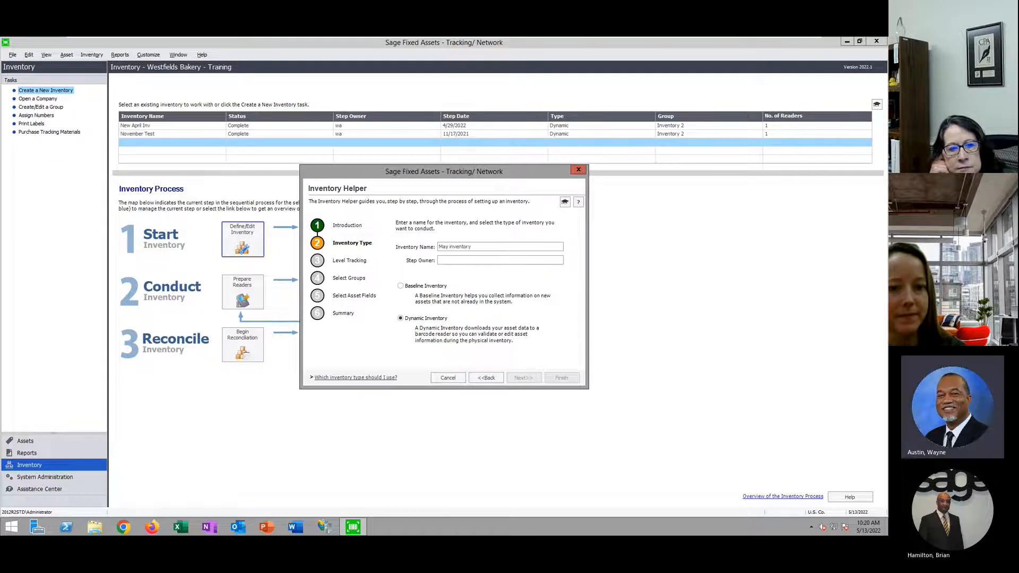
pyautogui.click(445, 262)
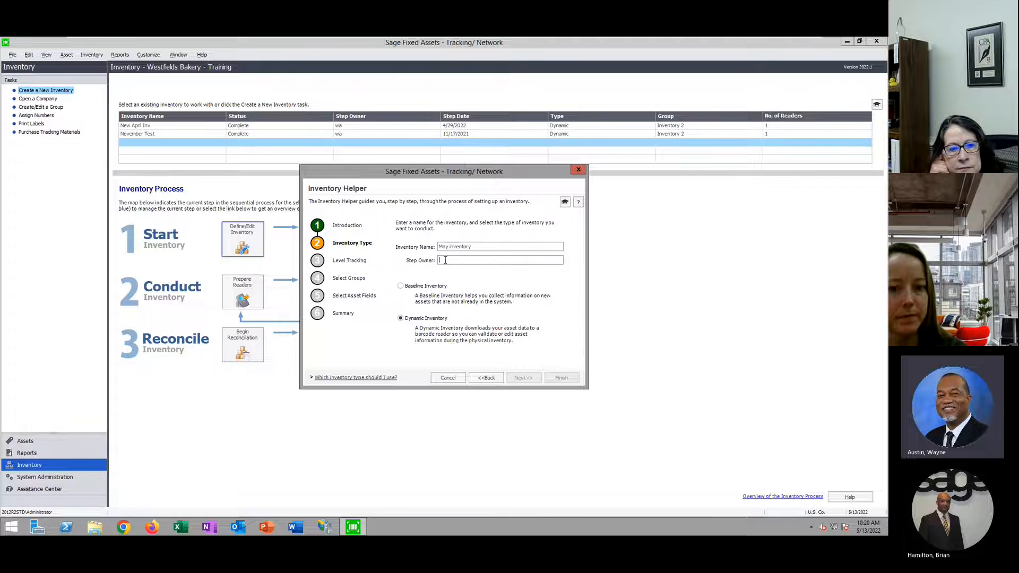
pyautogui.write('wa')
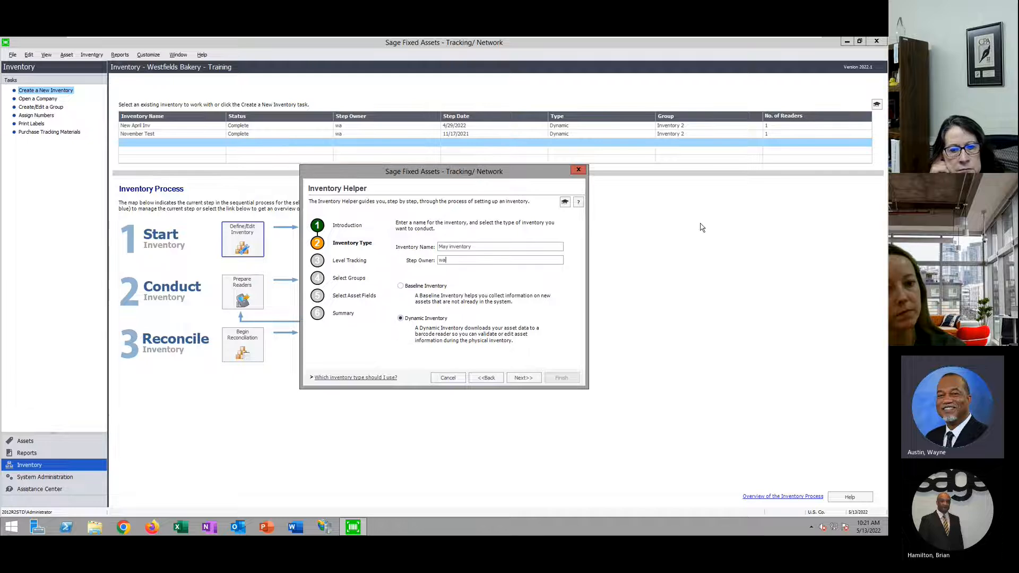
# Include the Inventory 2 group and advance to Select Asset Fields
pyautogui.click(524, 378)
pyautogui.click(459, 294)
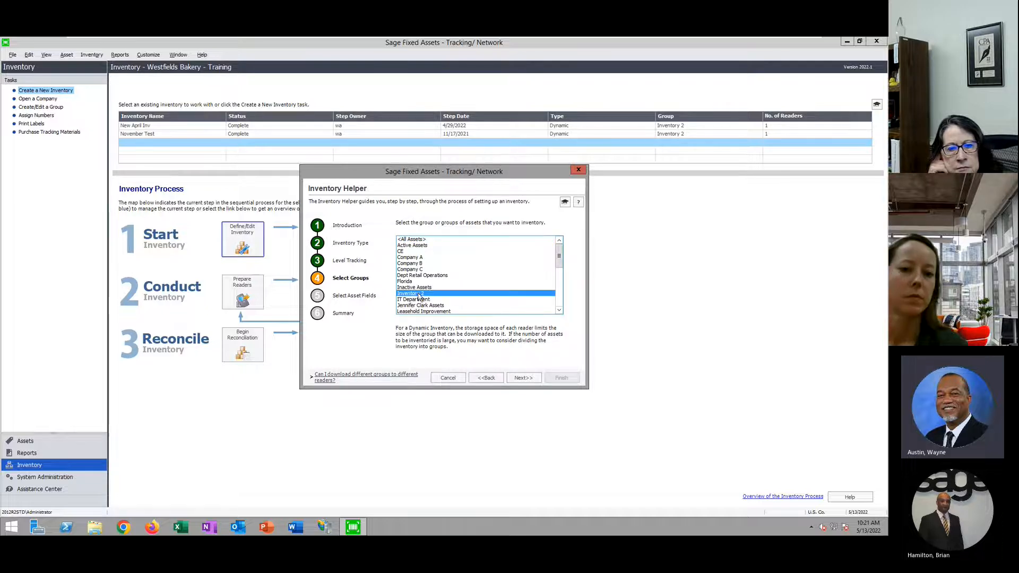
pyautogui.click(523, 378)
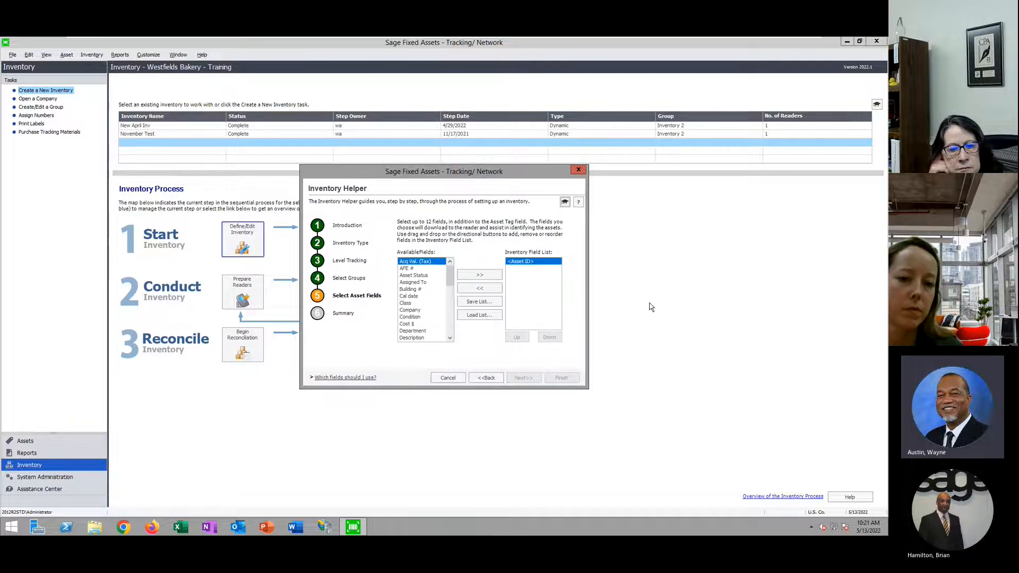
# Load the saved field list New Inventory List.ivf
pyautogui.click(487, 317)
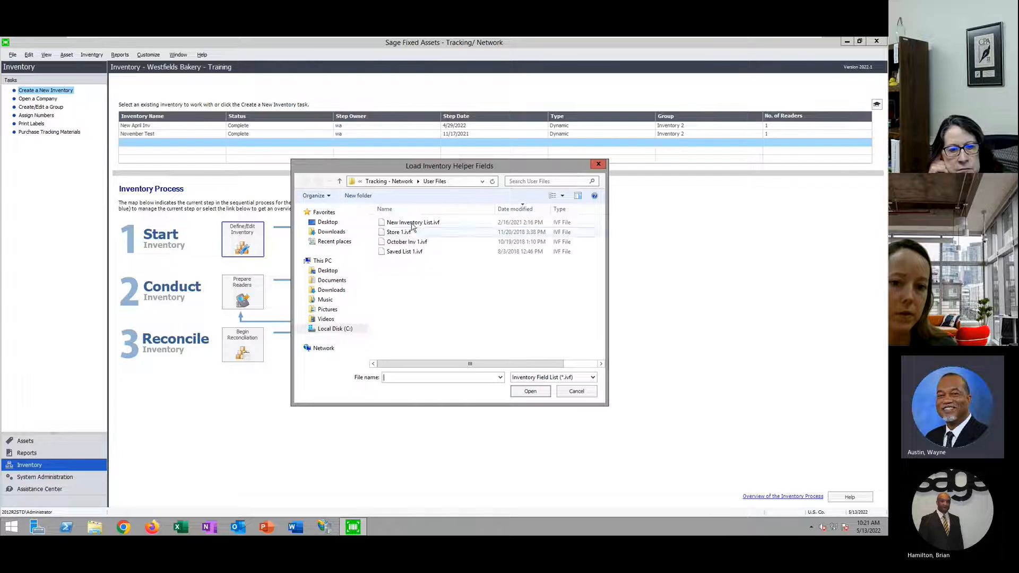
pyautogui.click(412, 222)
pyautogui.click(530, 392)
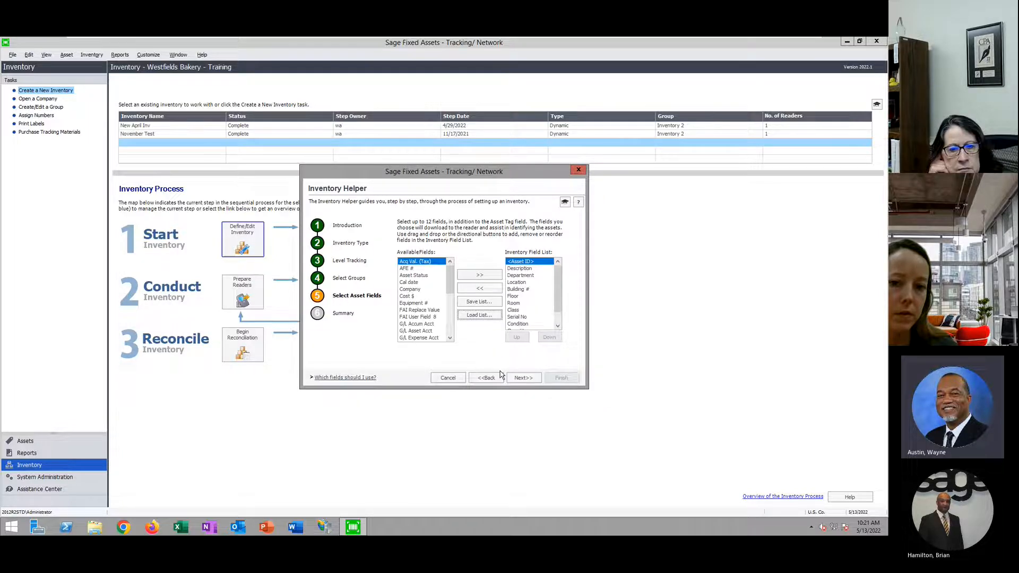
# Move Assigned To above Quantity and continue to the Summary
pyautogui.click(528, 269)
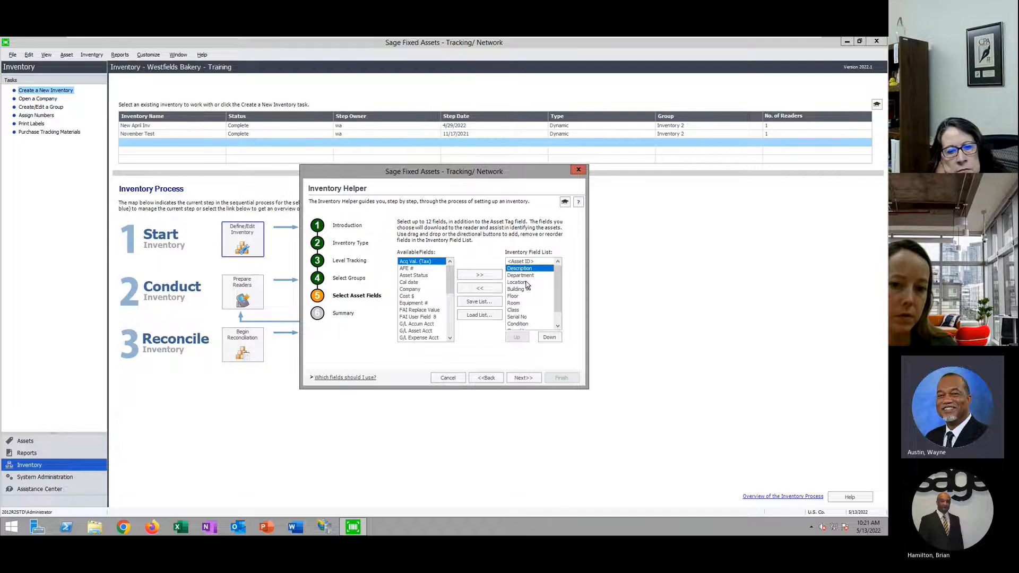
pyautogui.moveTo(557, 289); pyautogui.dragTo(558, 296)
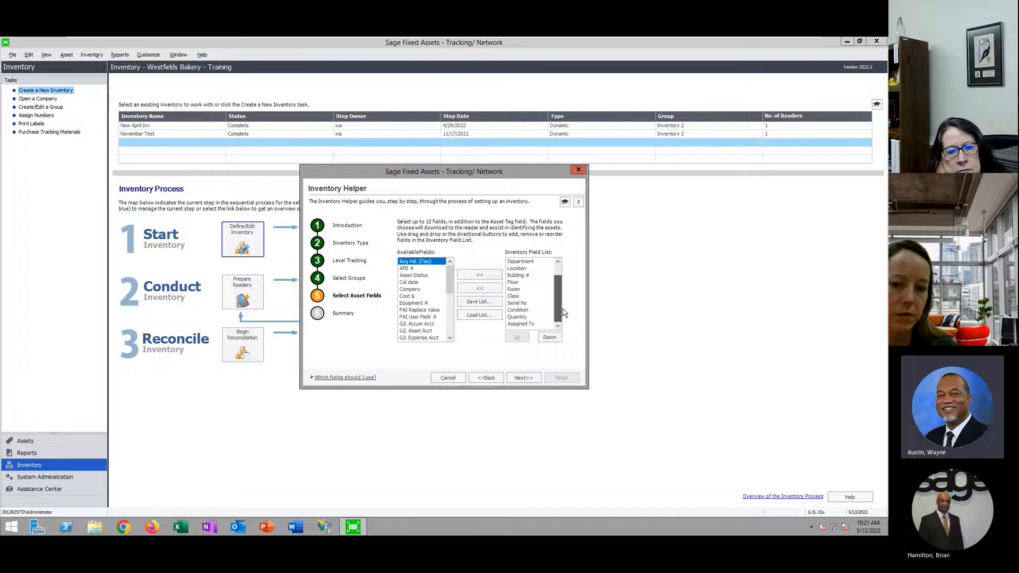
pyautogui.click(518, 324)
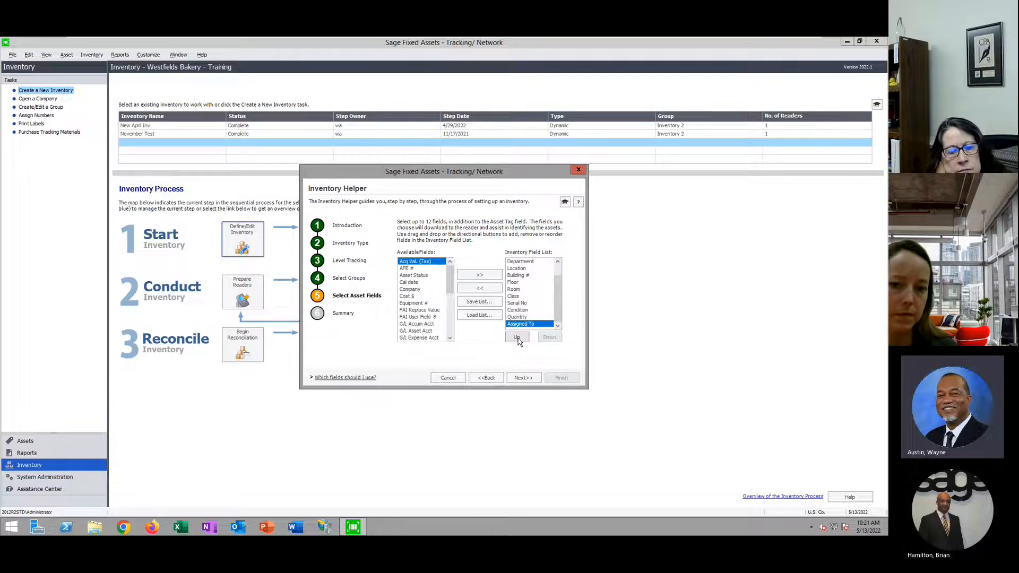
pyautogui.moveTo(518, 324); pyautogui.dragTo(541, 314)
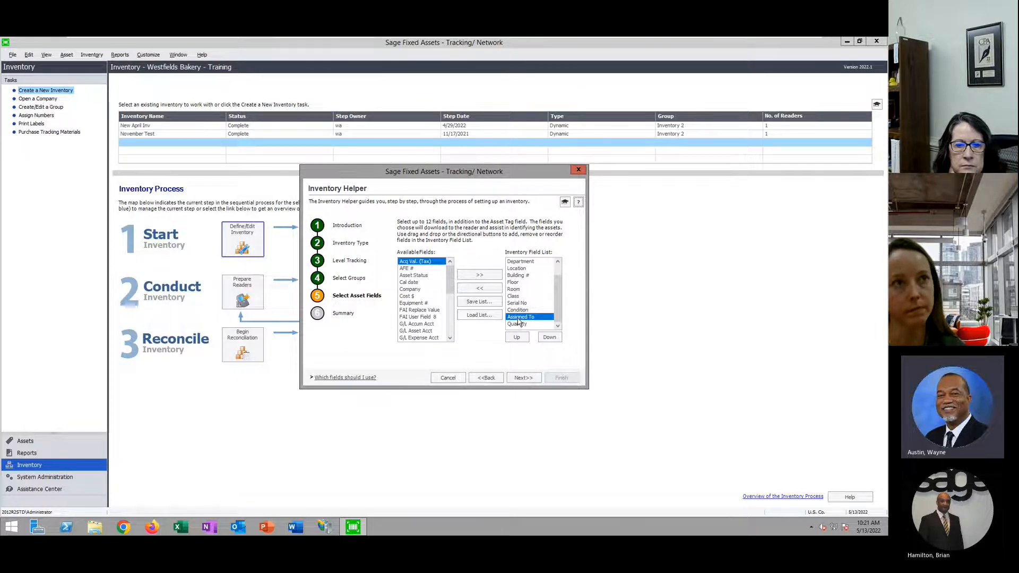
pyautogui.click(524, 377)
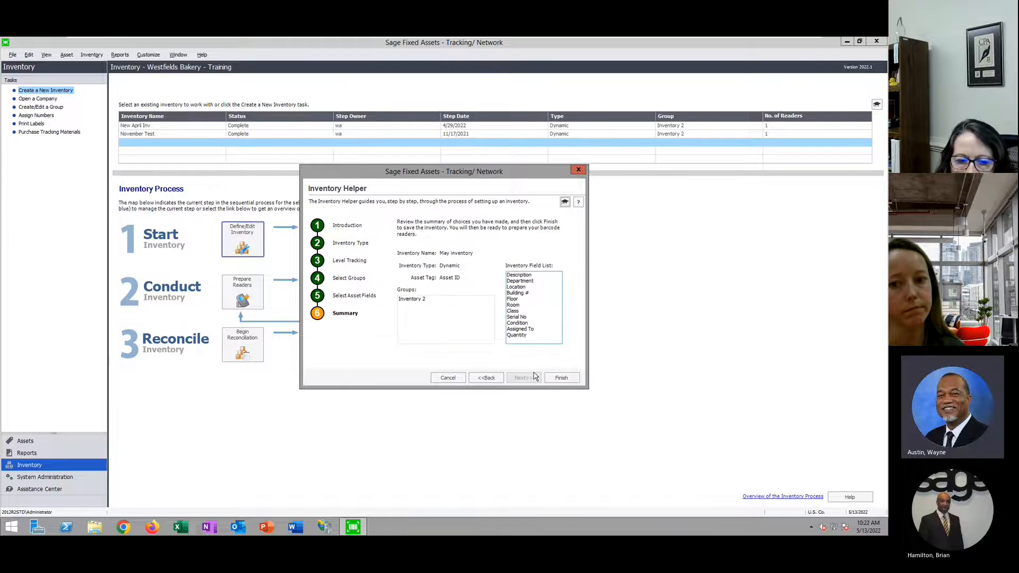
# Finish the Inventory Helper to create May inventory as Preliminary
pyautogui.click(561, 377)
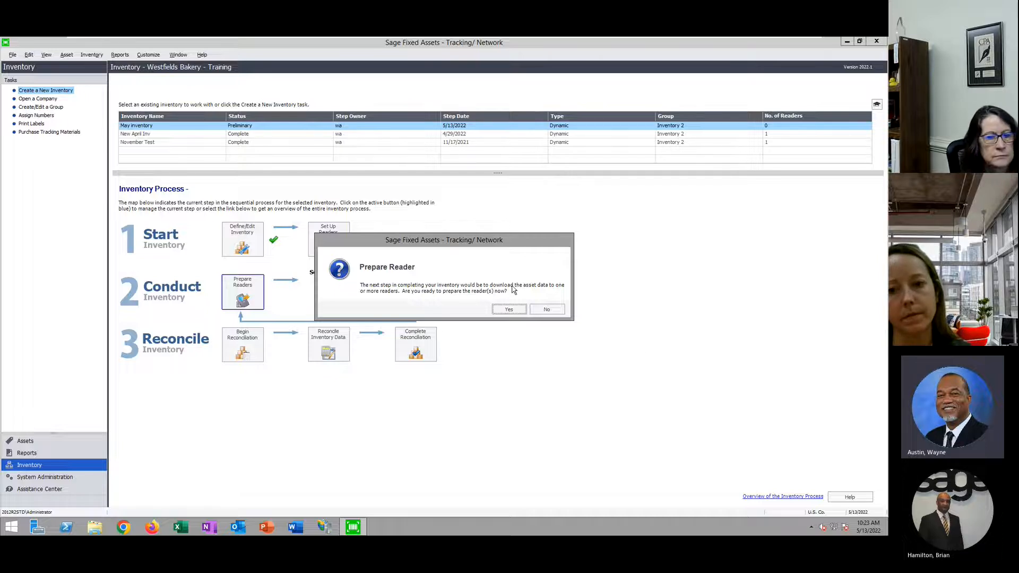
# Prepare the Galaxy S6 reader with May inventory data and confirm the successful transfer
pyautogui.click(504, 309)
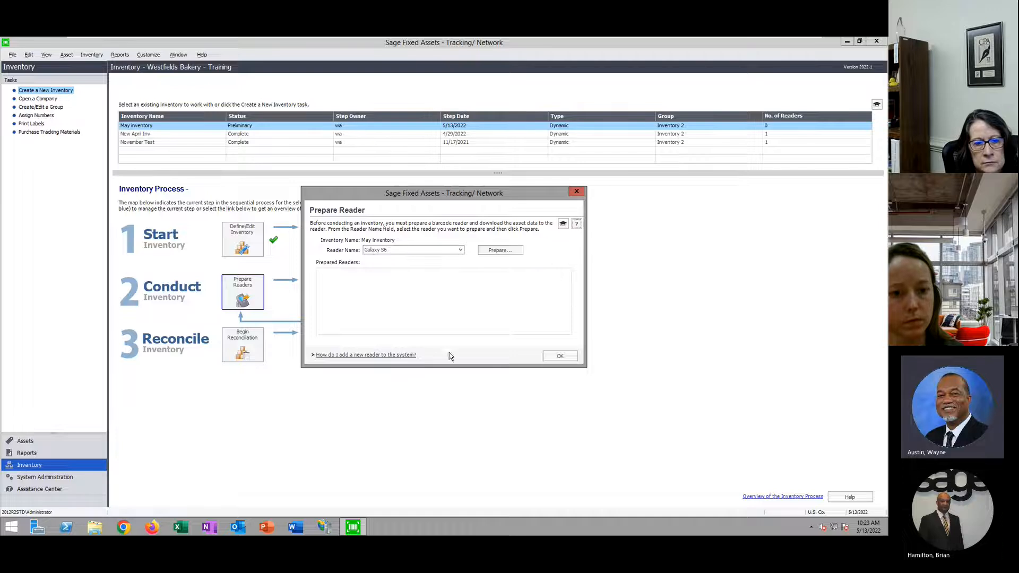
pyautogui.click(501, 250)
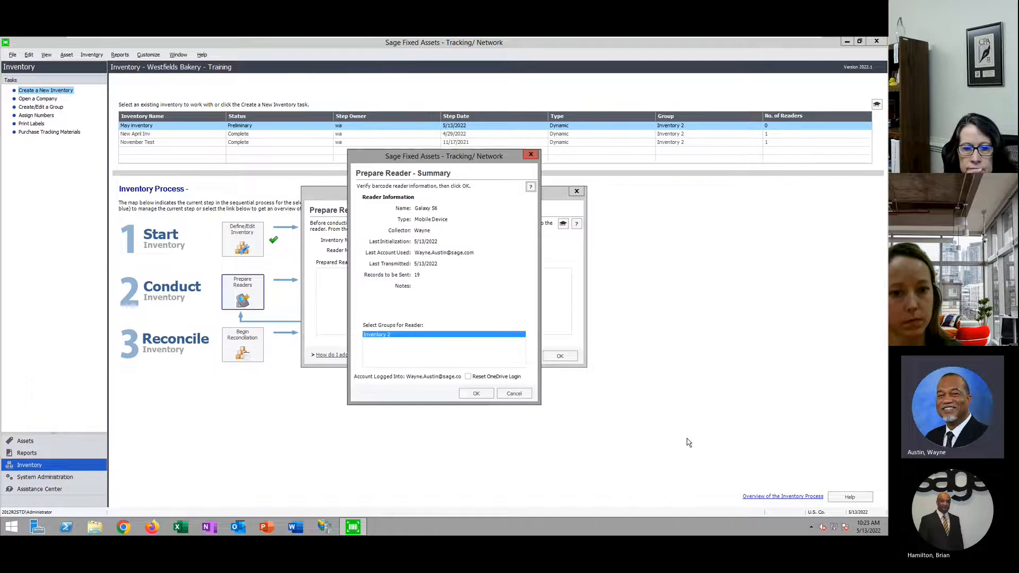
pyautogui.click(475, 396)
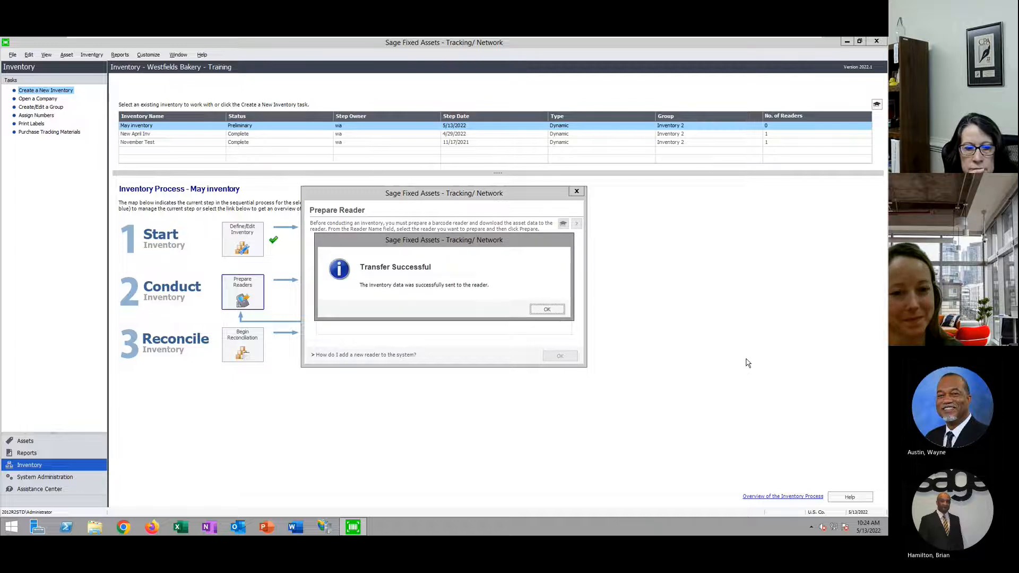
pyautogui.click(547, 310)
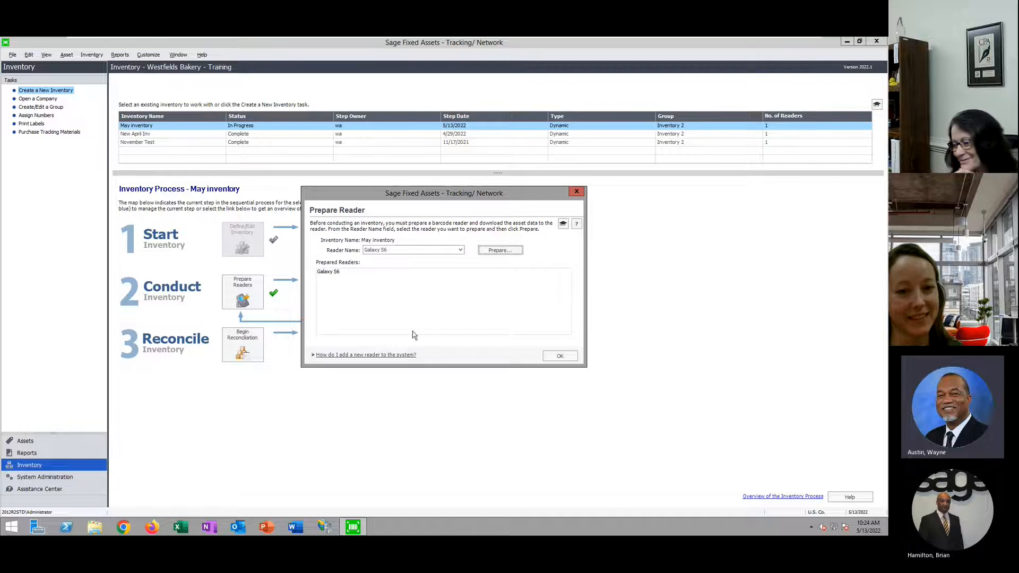
# Close Prepare Reader and switch to the mirrored SM G920V phone screen
pyautogui.click(560, 355)
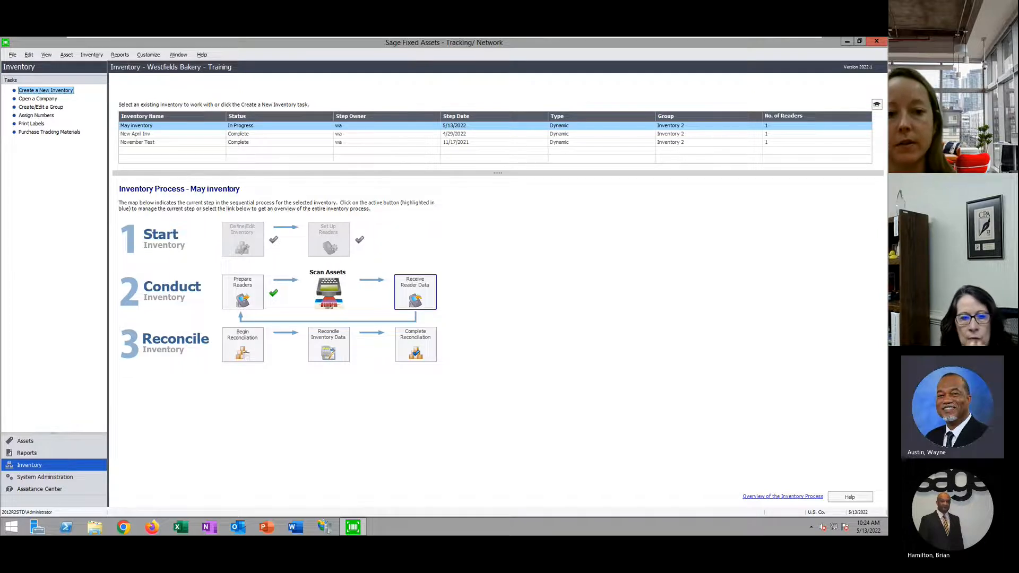
pyautogui.hotkey('alt', 'Tab')
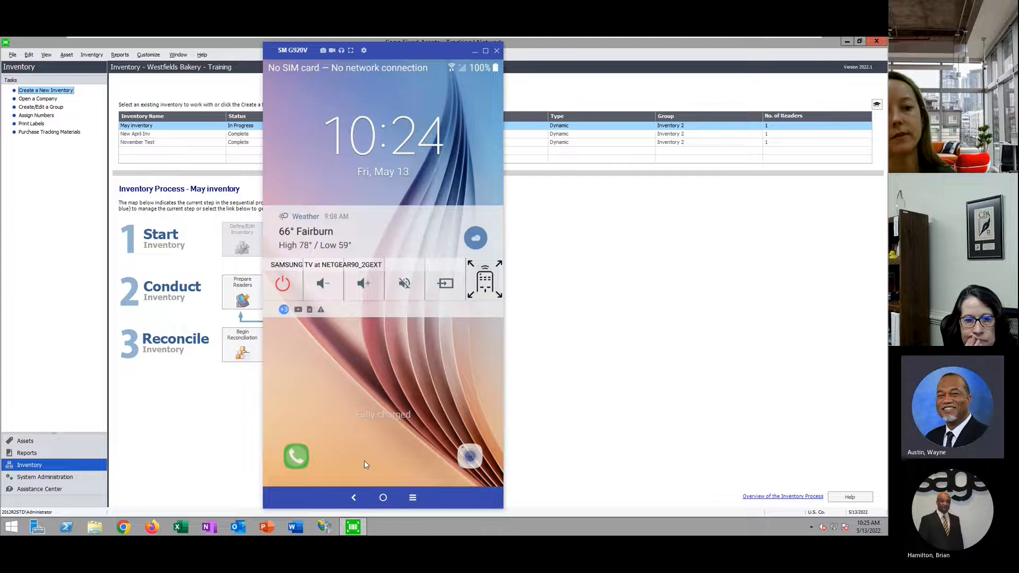
# Unlock the phone, launch Sage FA Scanner, and check the completed December inventory
pyautogui.click(383, 500)
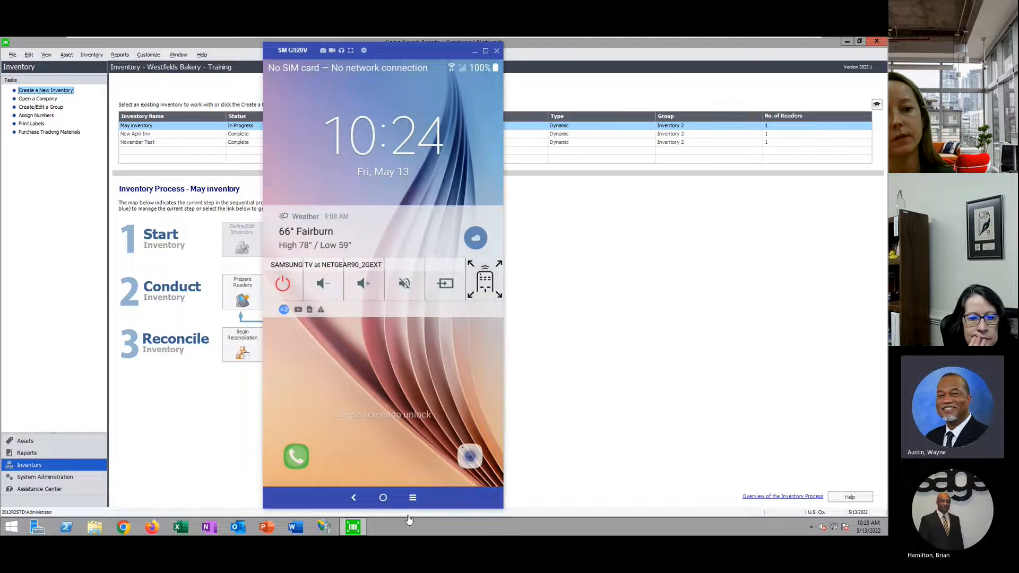
pyautogui.moveTo(381, 443); pyautogui.dragTo(575, 180)
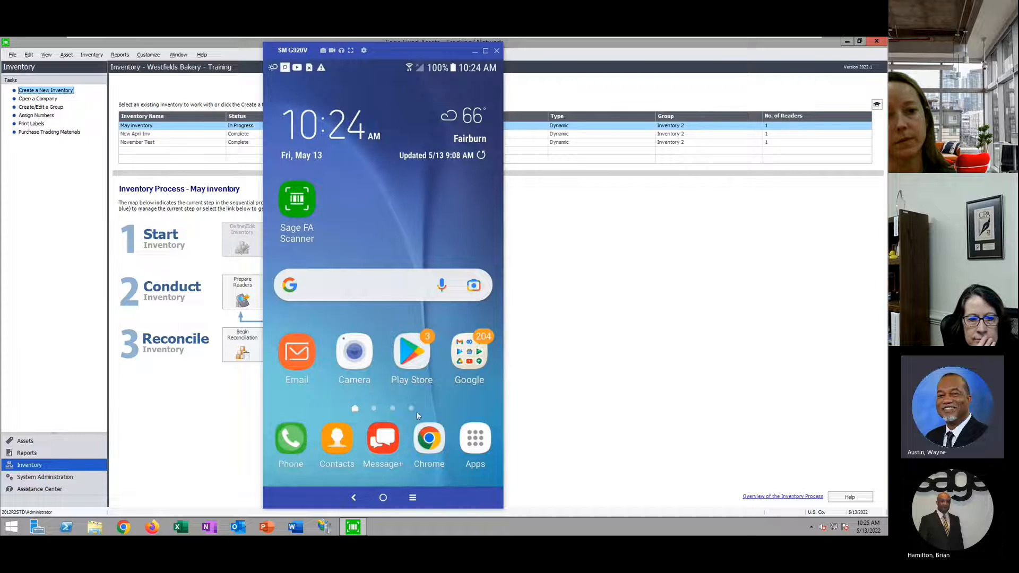
pyautogui.click(299, 203)
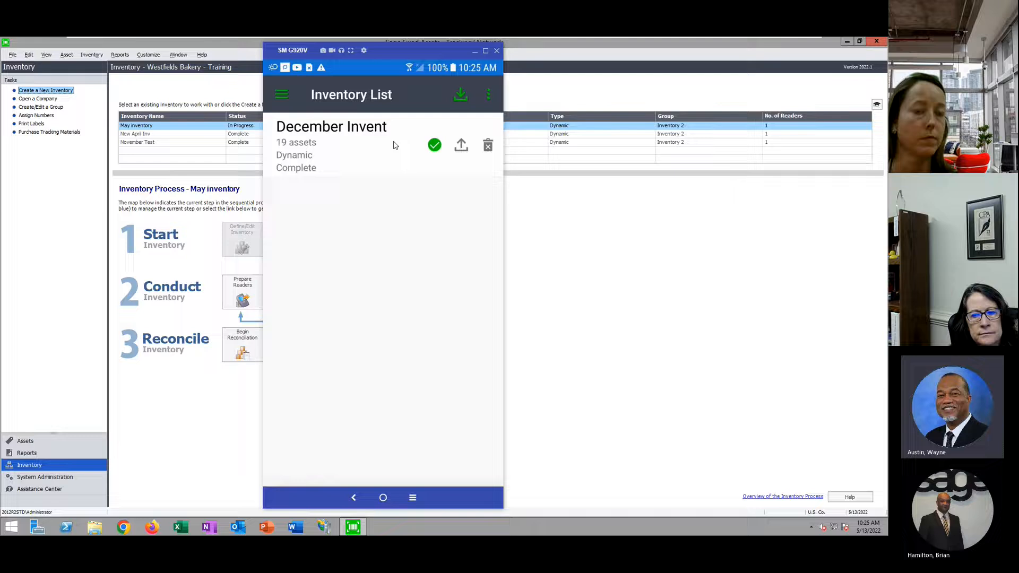
pyautogui.click(355, 184)
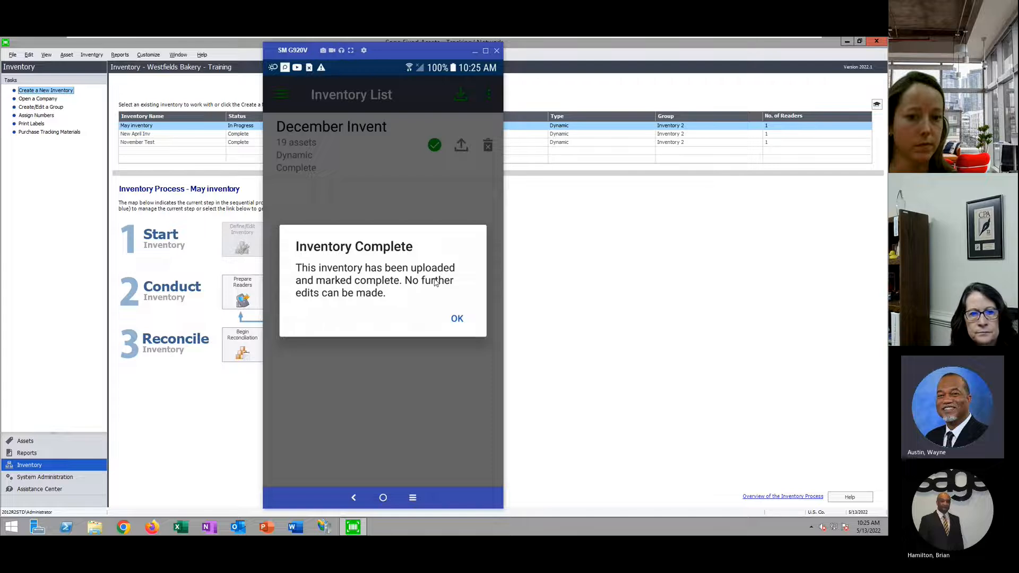
pyautogui.click(458, 320)
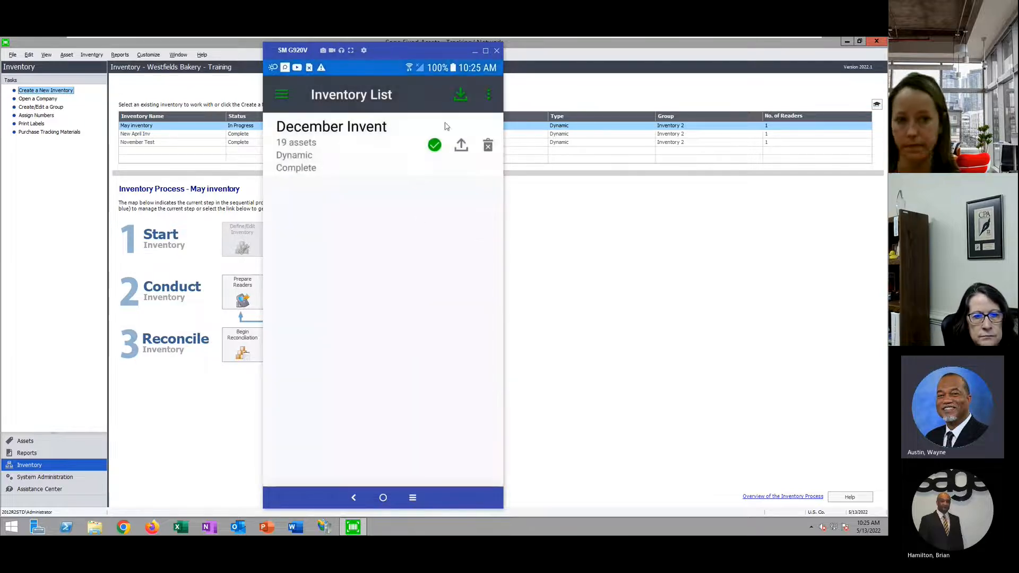
# Download May inventory to the phone through OneDrive using the existing work account
pyautogui.click(460, 95)
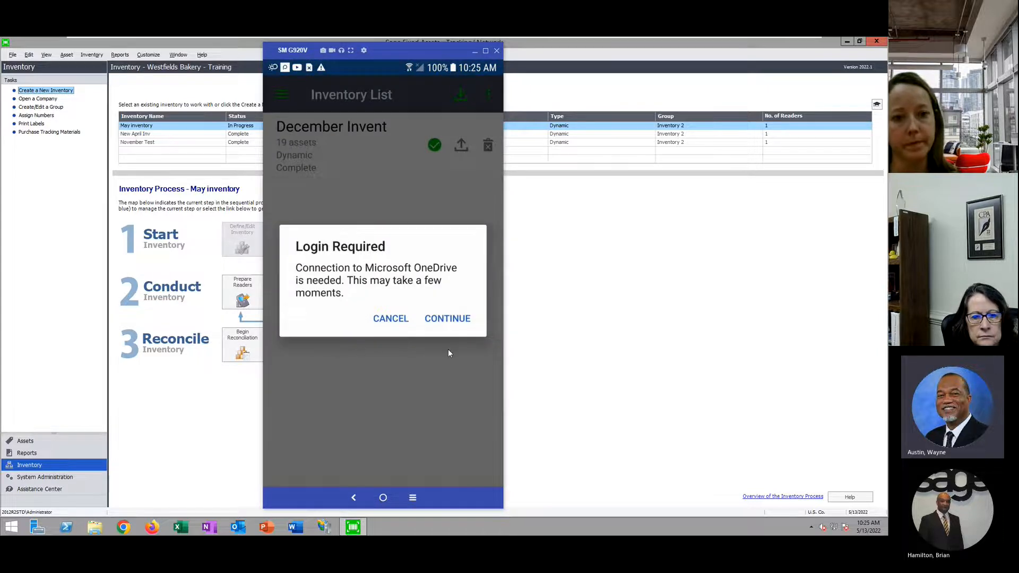
pyautogui.click(455, 320)
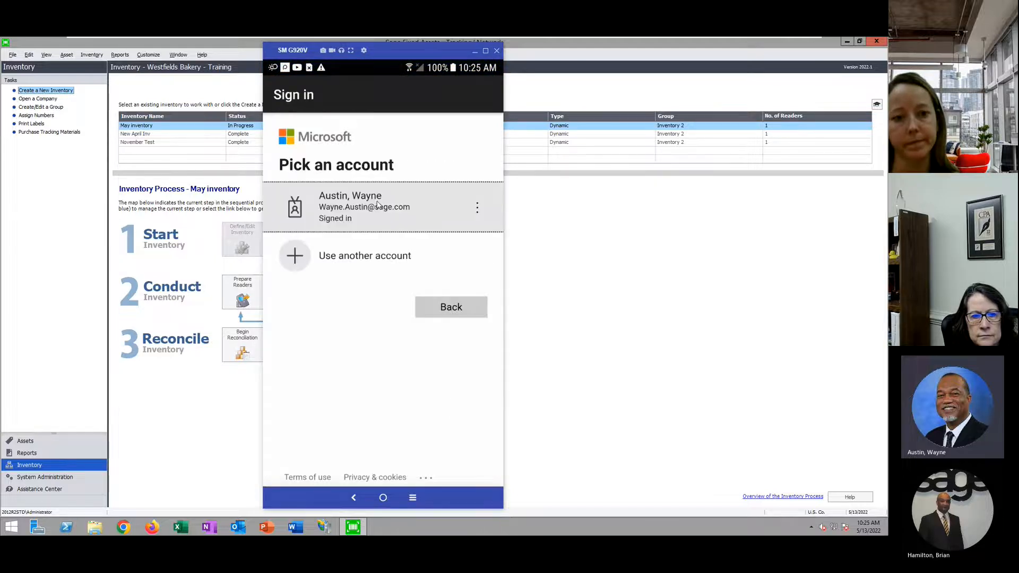
pyautogui.click(379, 202)
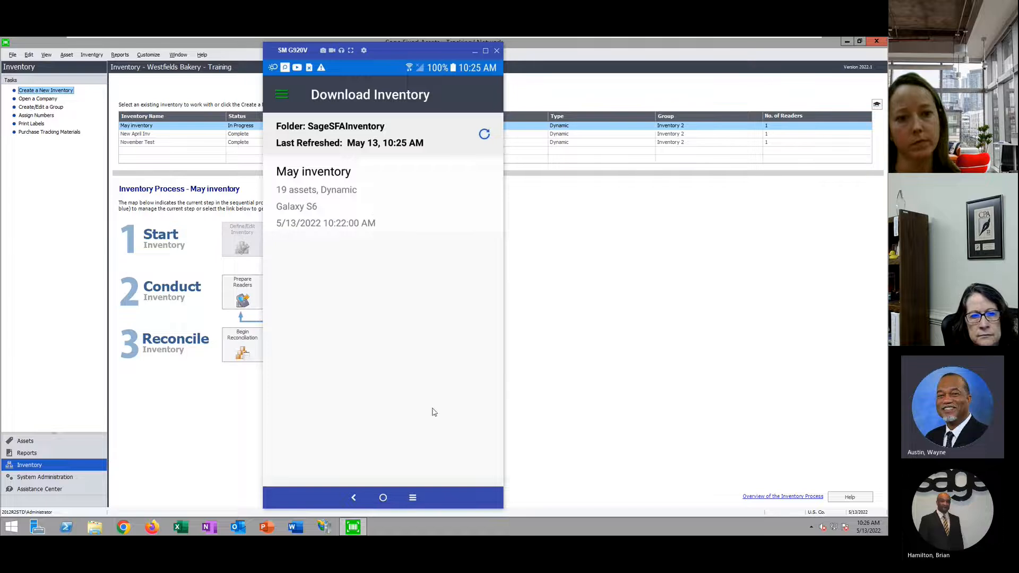
pyautogui.click(444, 315)
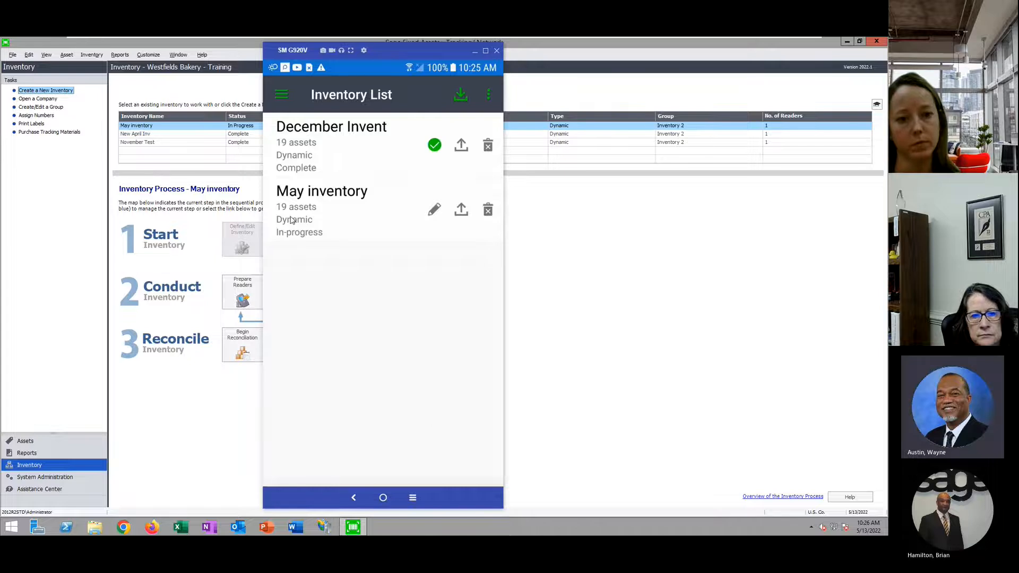
# Open May inventory's Asset List and bring up the Scan Barcode camera
pyautogui.click(353, 214)
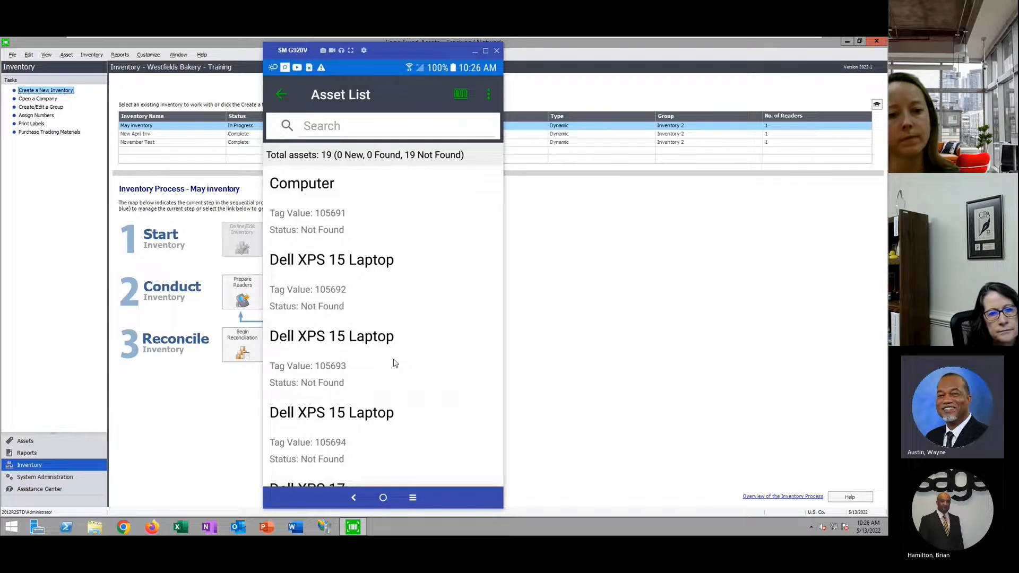
pyautogui.click(460, 94)
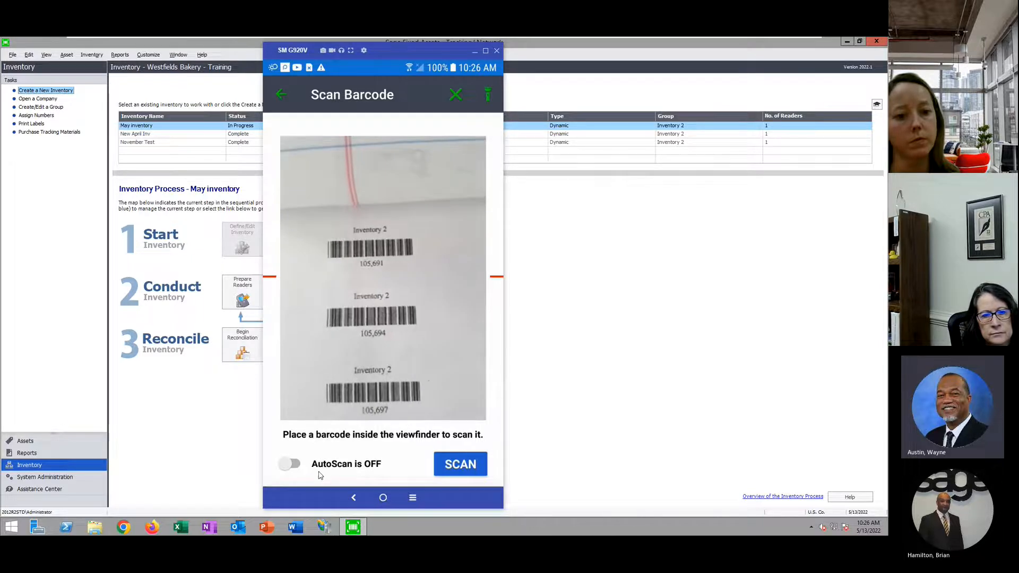
# Scan the first two Motorola Toughbook tags (105701, 105698), marking them Found
pyautogui.click(465, 465)
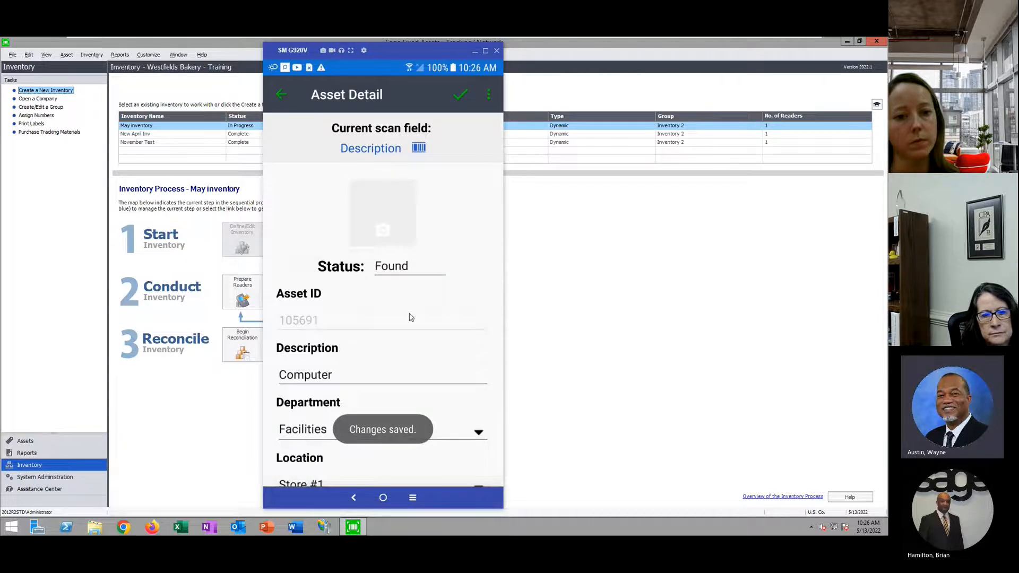
pyautogui.scroll(-8, 411, 372)
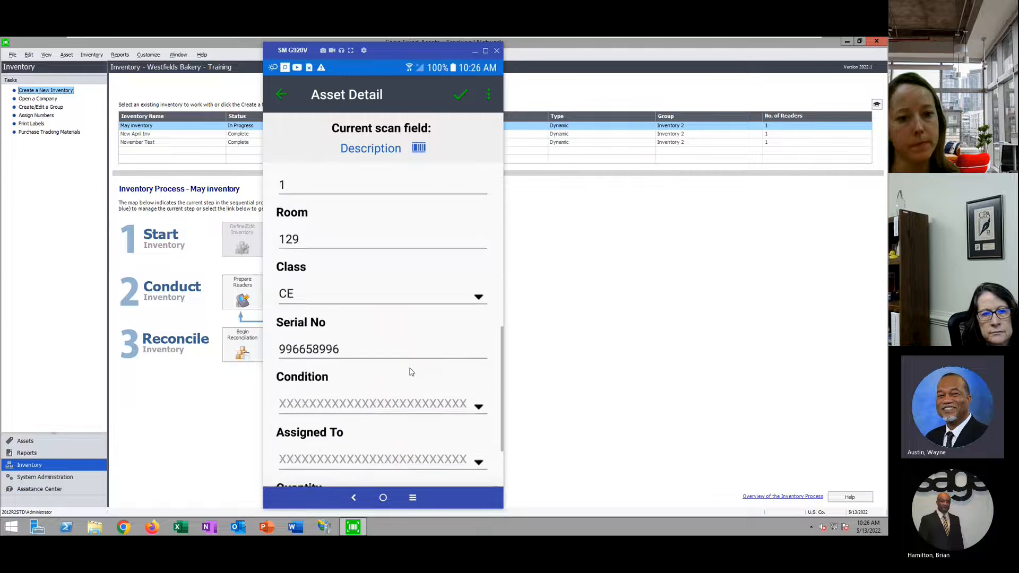
pyautogui.scroll(8, 386, 393)
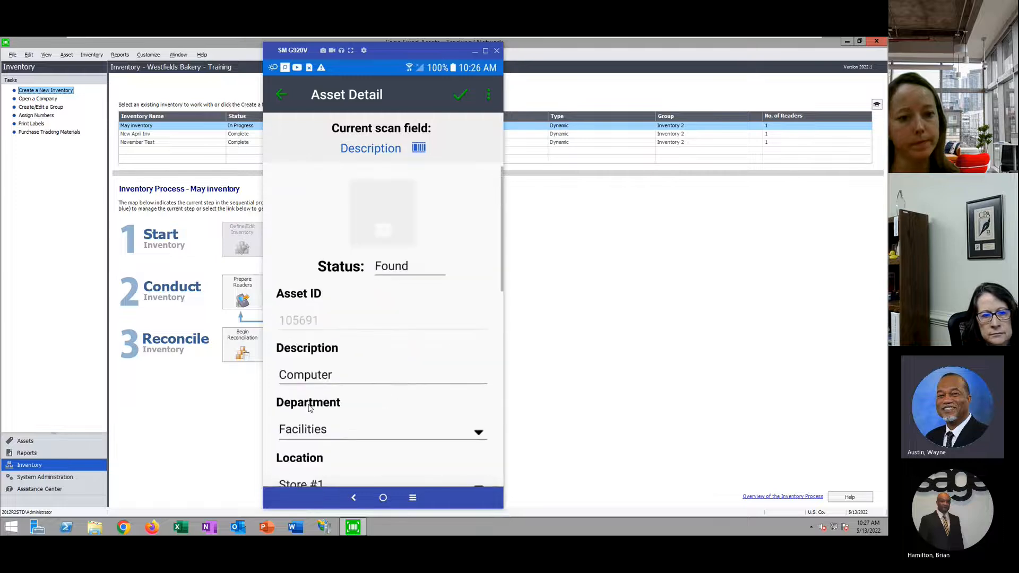
pyautogui.click(279, 93)
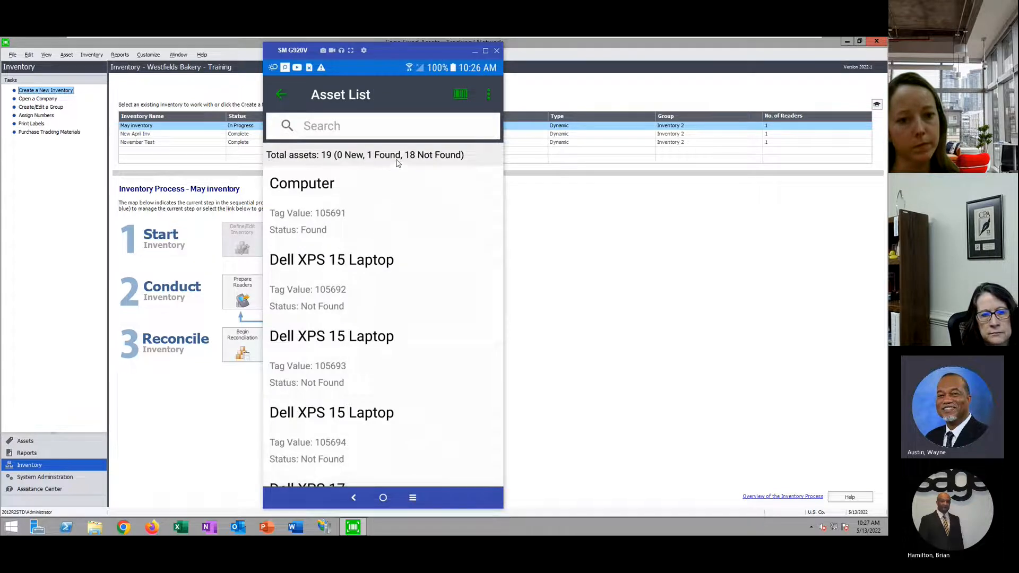
pyautogui.click(461, 95)
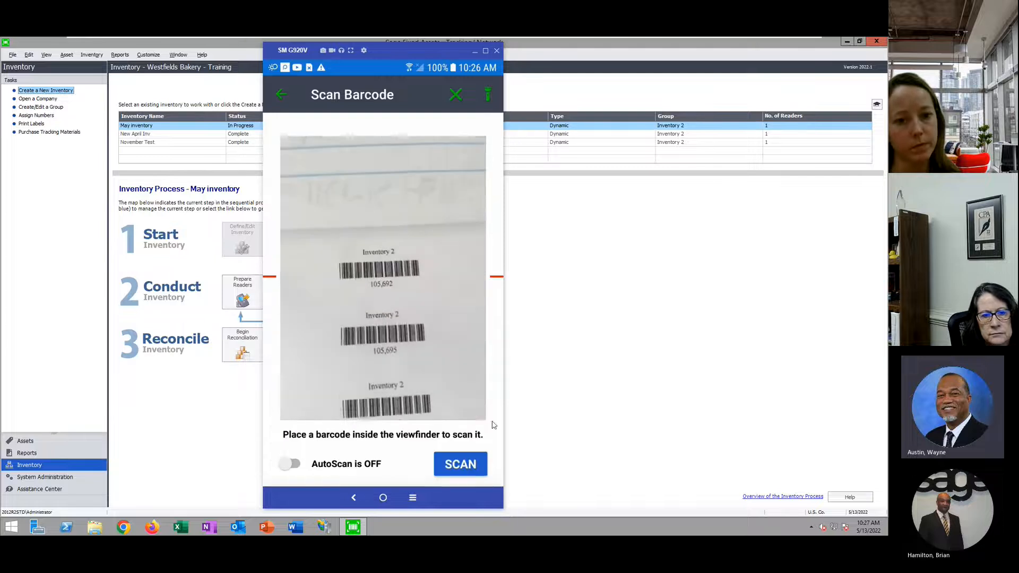
pyautogui.click(472, 464)
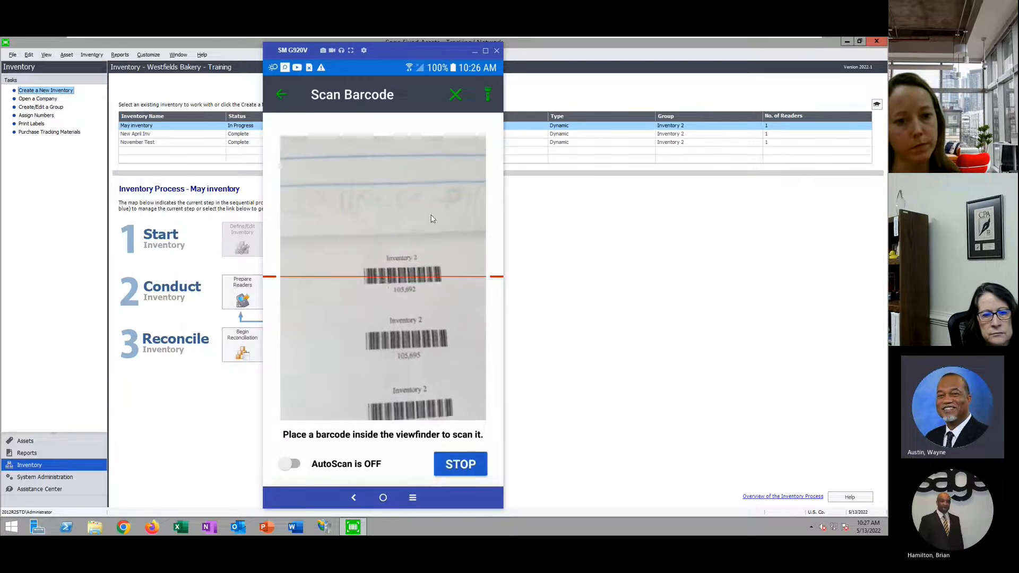
pyautogui.click(282, 95)
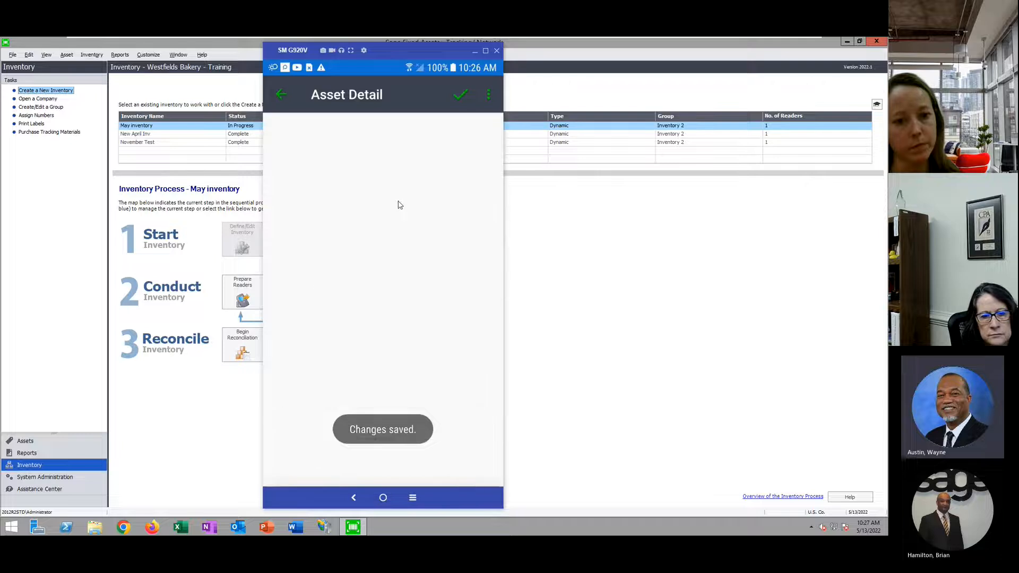
# Scan further asset tags, checking totals, ending with asset 105699
pyautogui.click(464, 95)
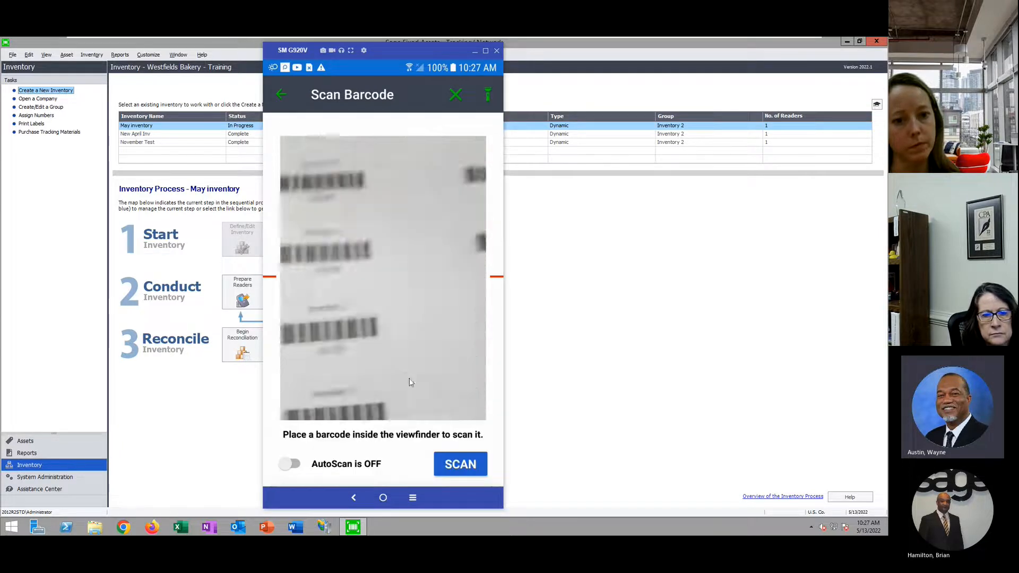
pyautogui.click(460, 465)
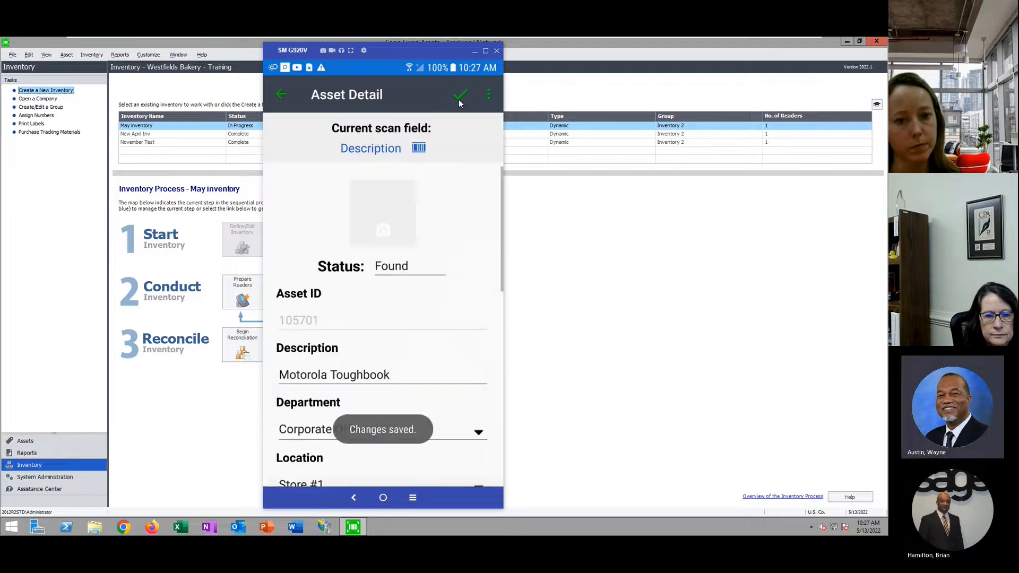
pyautogui.click(459, 96)
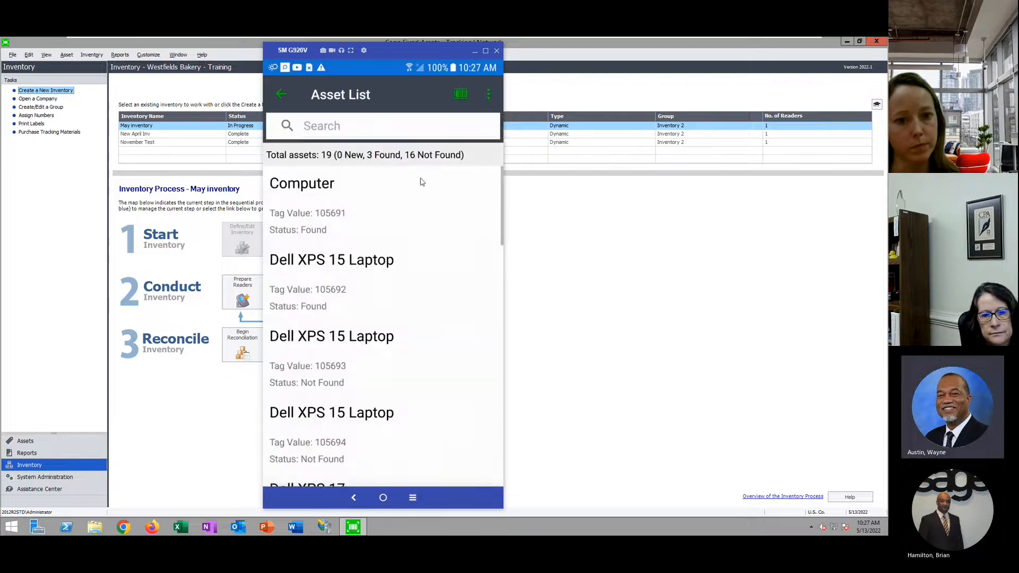
pyautogui.click(461, 95)
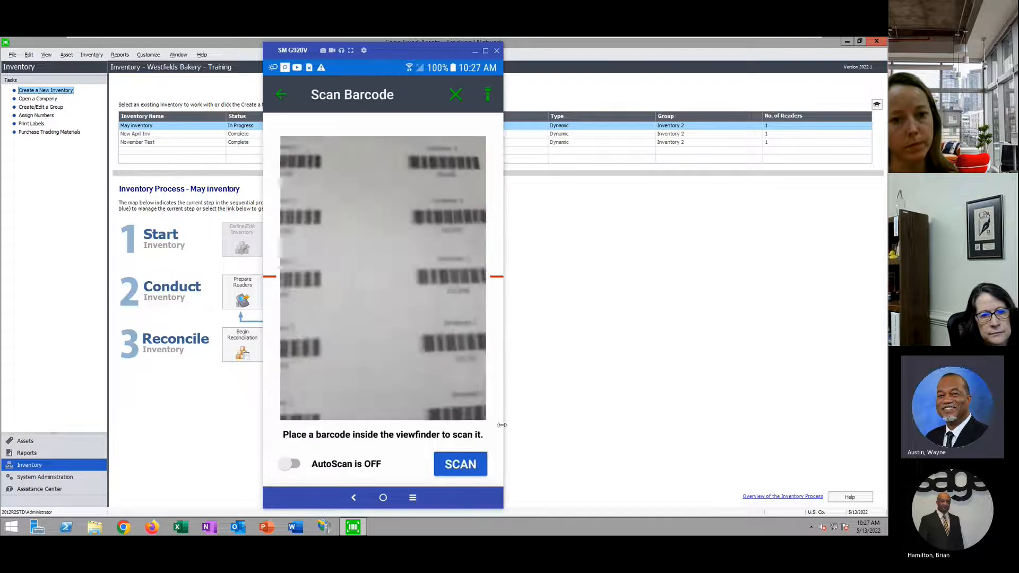
pyautogui.click(468, 465)
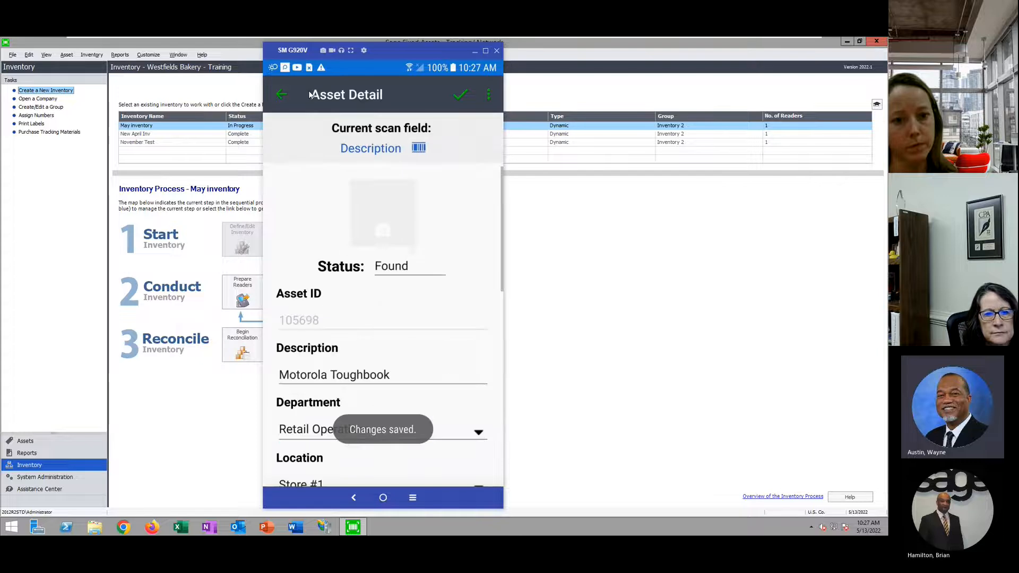
pyautogui.click(281, 95)
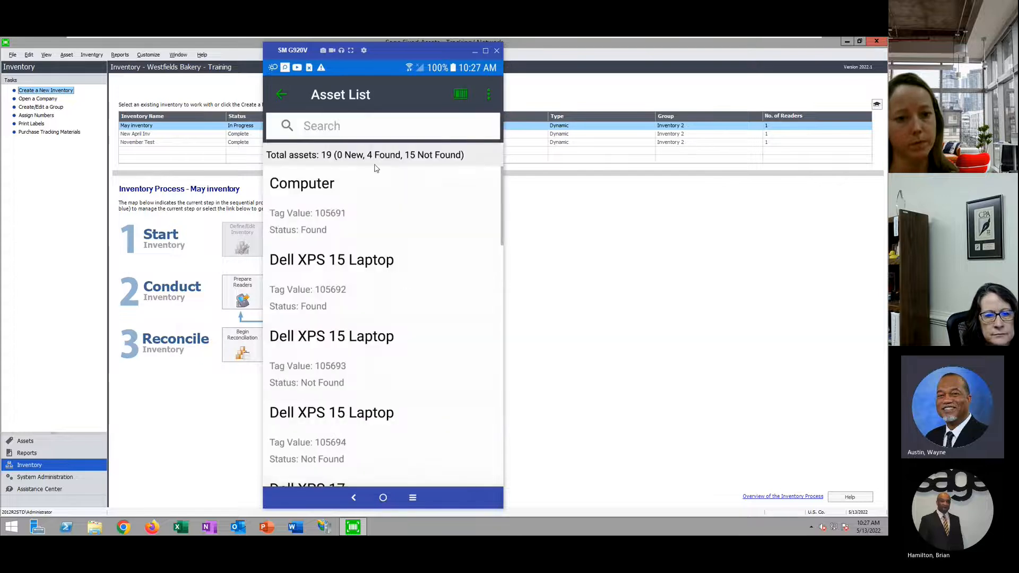
pyautogui.click(459, 94)
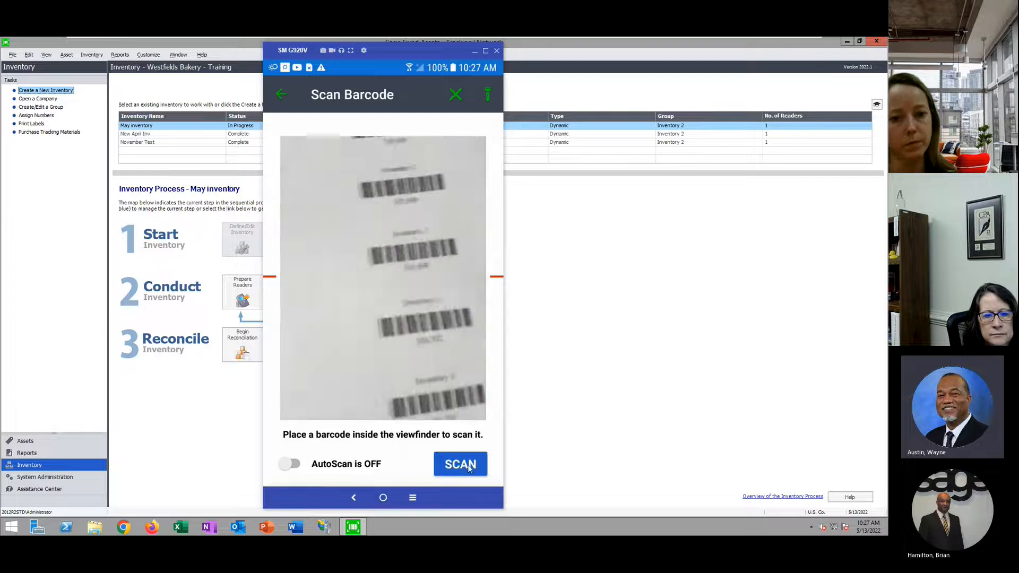
pyautogui.click(464, 468)
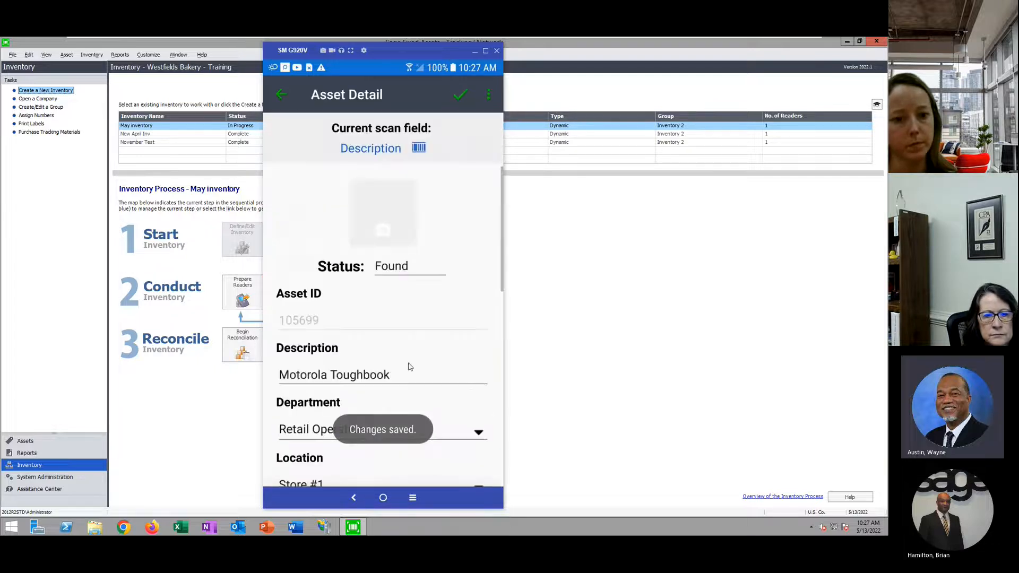
# Change asset 105699's Building # to B300 and Floor to 2
pyautogui.scroll(-3, 410, 366)
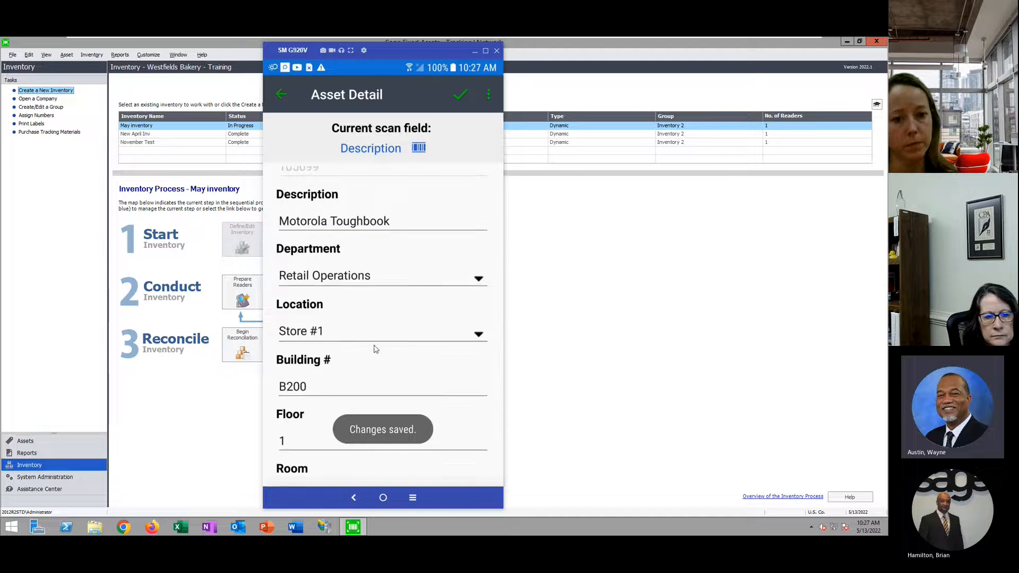
pyautogui.click(319, 390)
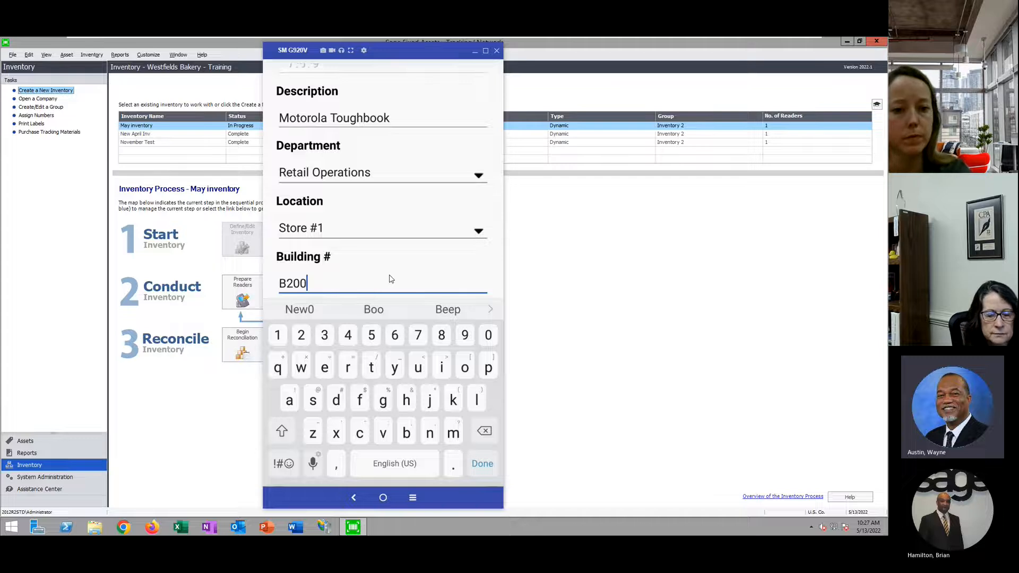
pyautogui.press('BackSpace')
pyautogui.press('BackSpace')
pyautogui.press('BackSpace')
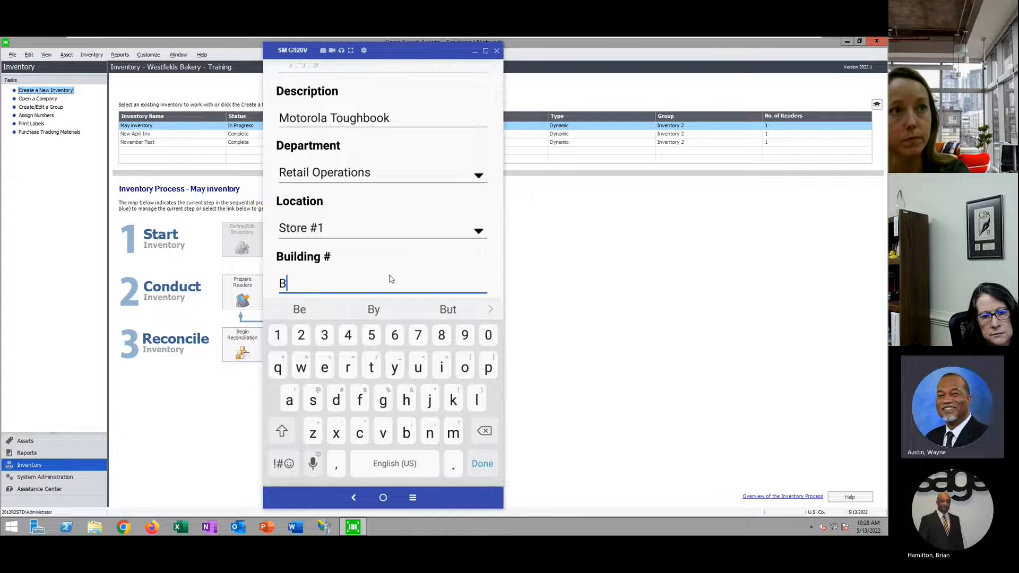
pyautogui.write('300')
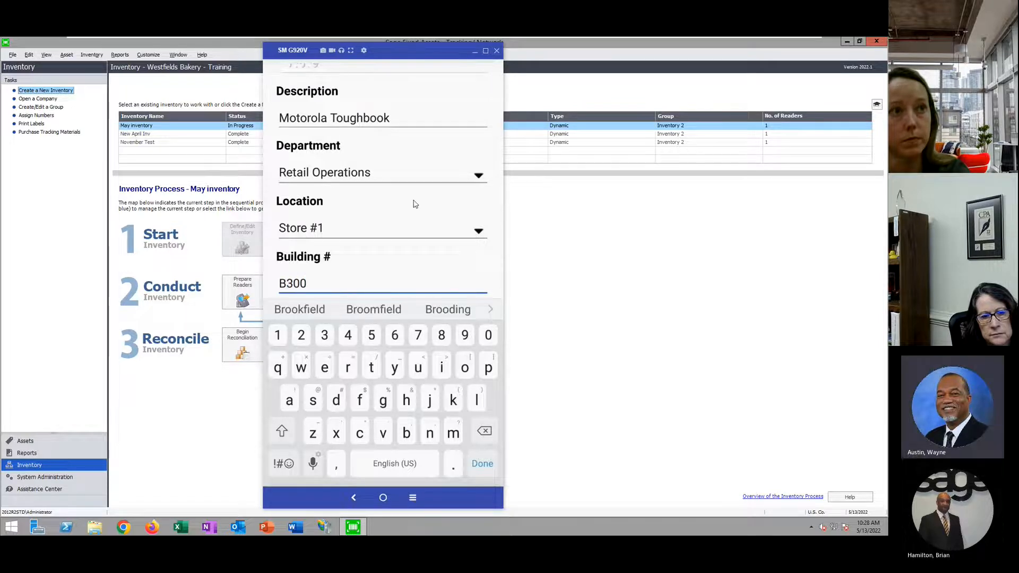
pyautogui.scroll(-3, 417, 212)
pyautogui.click(330, 237)
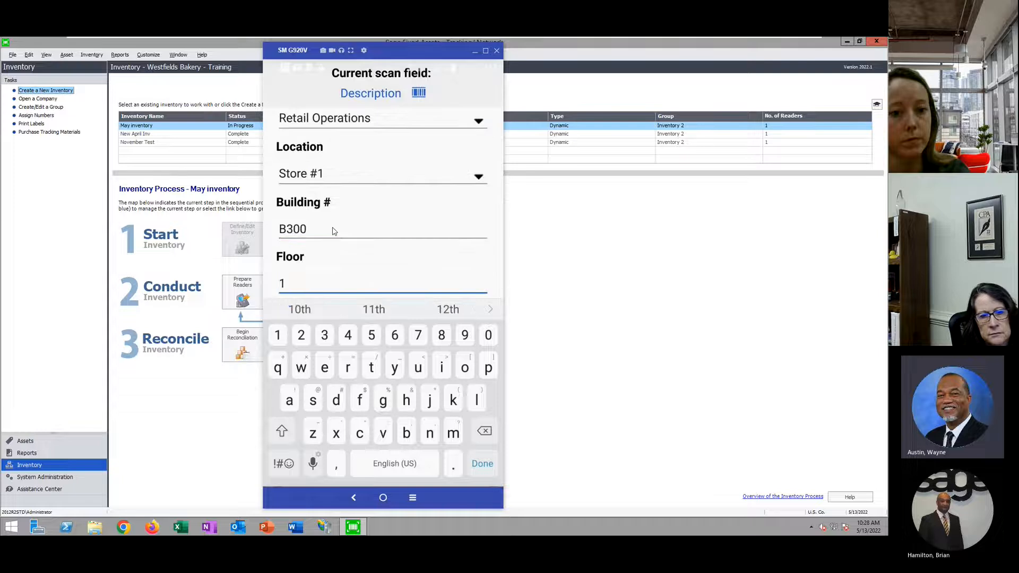
pyautogui.press('BackSpace')
pyautogui.write('2')
# Set the Room to 209, save the location, and return to the Asset List
pyautogui.scroll(-2, 372, 241)
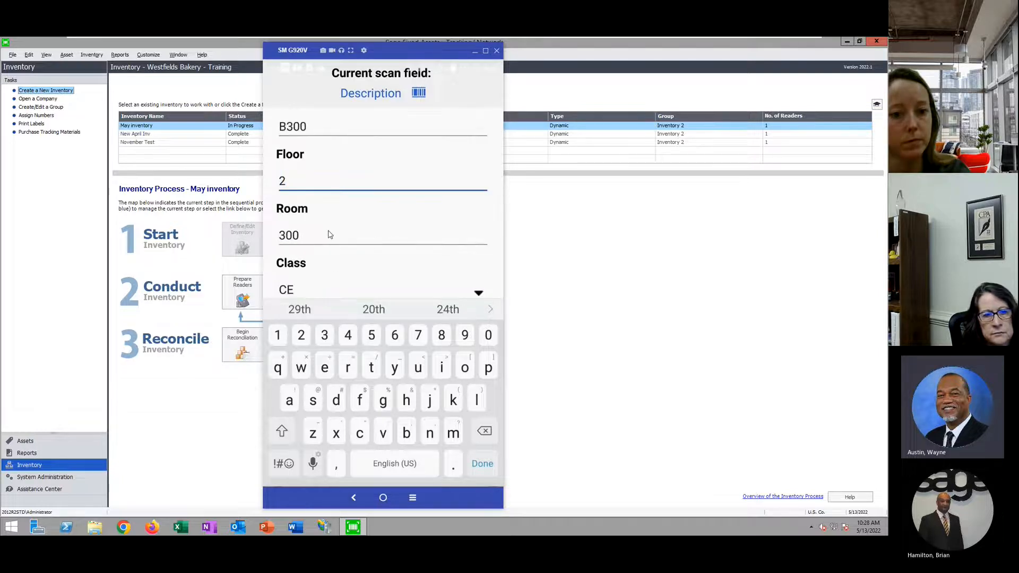
pyautogui.click(330, 236)
pyautogui.press('BackSpace')
pyautogui.press('BackSpace')
pyautogui.press('BackSpace')
pyautogui.write('200')
pyautogui.press('BackSpace')
pyautogui.write('9')
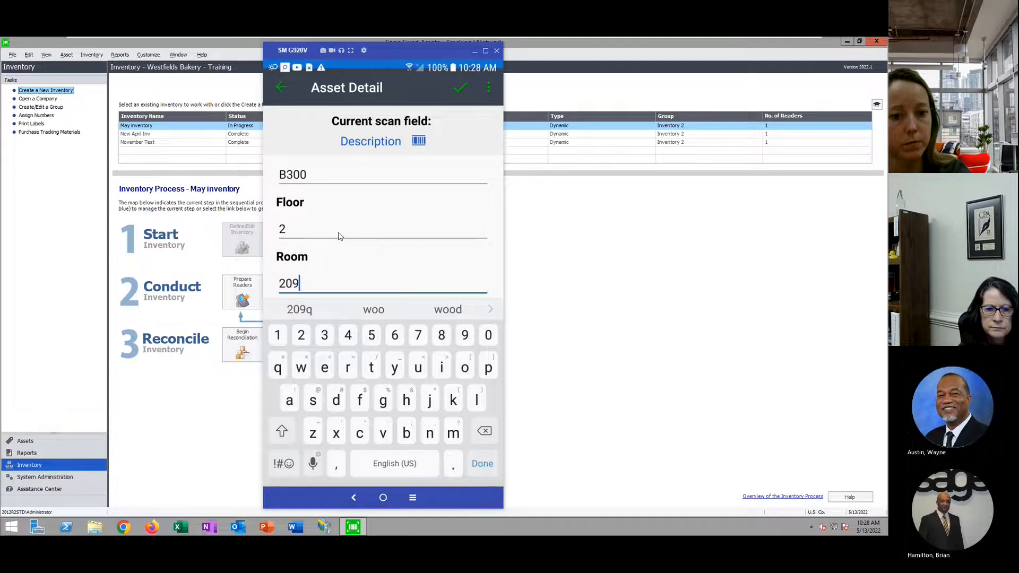
pyautogui.click(483, 463)
pyautogui.scroll(-3, 386, 355)
pyautogui.click(383, 461)
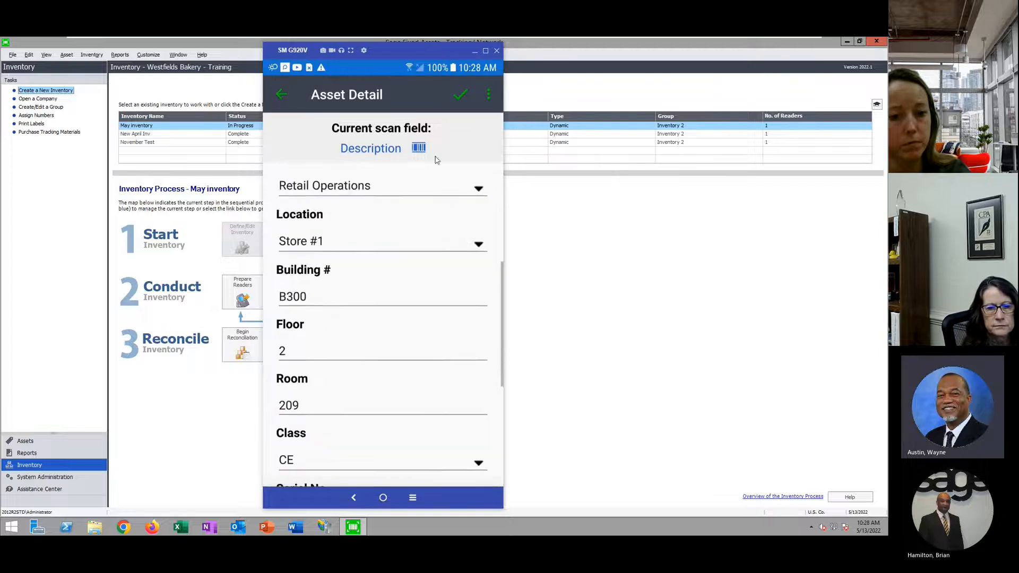
pyautogui.click(282, 95)
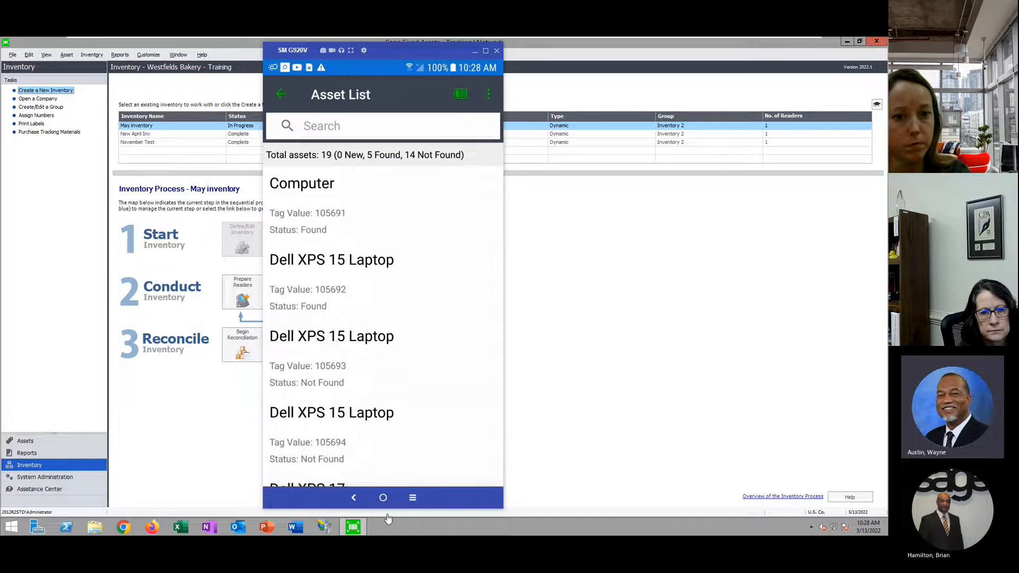
pyautogui.click(279, 95)
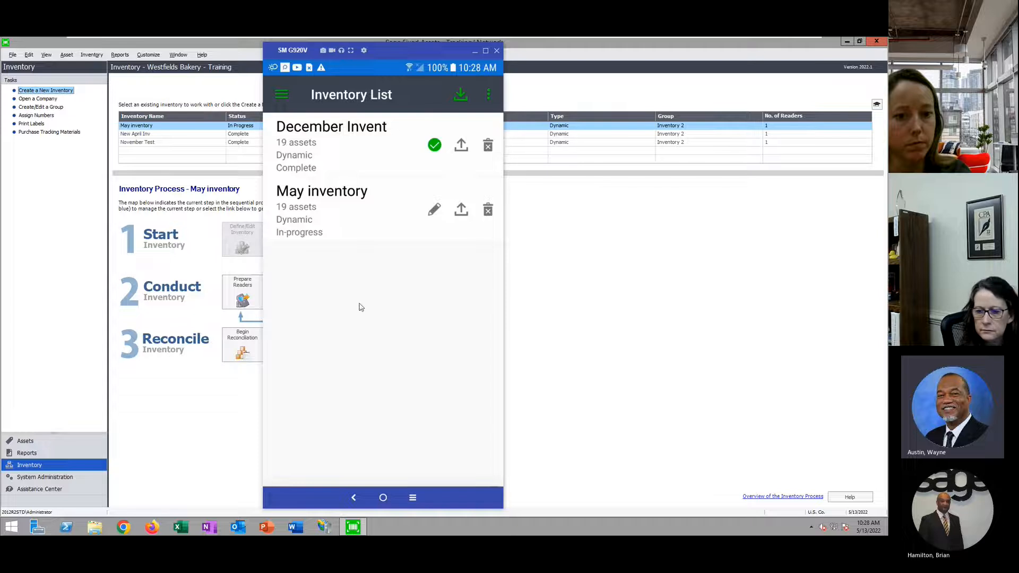
pyautogui.click(348, 226)
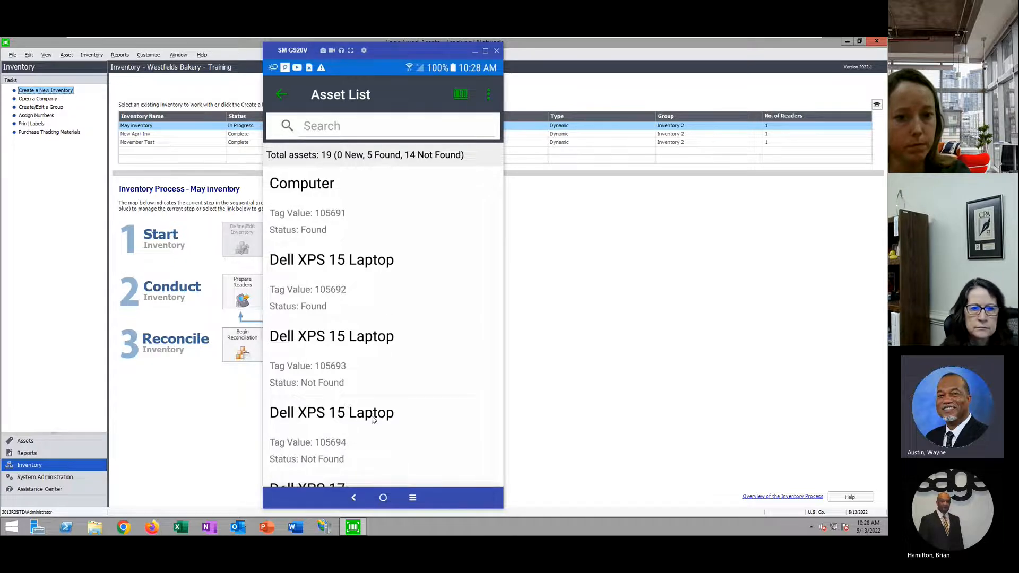
pyautogui.click(336, 129)
pyautogui.write('not fou')
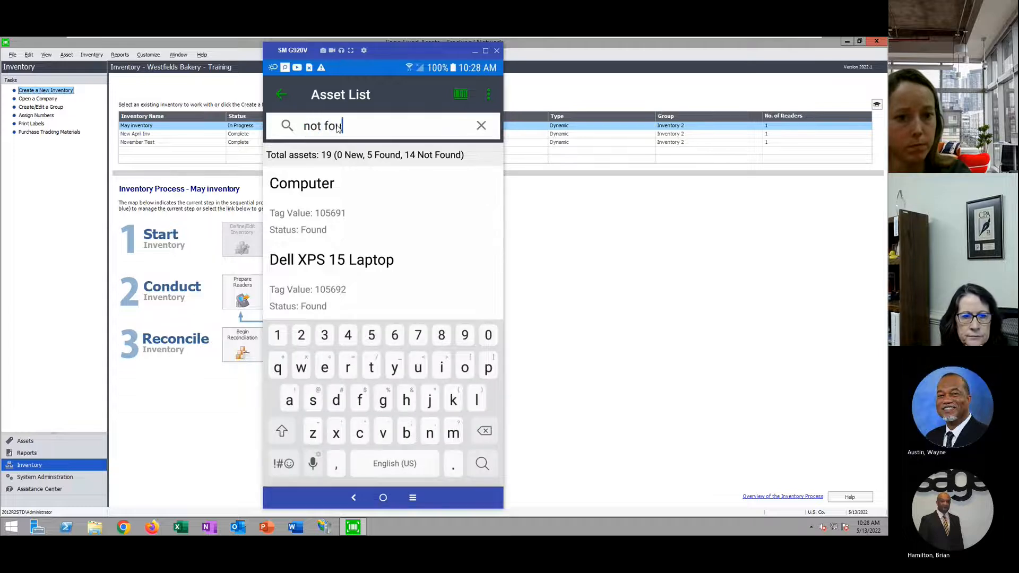
pyautogui.write('nd')
pyautogui.press('Return')
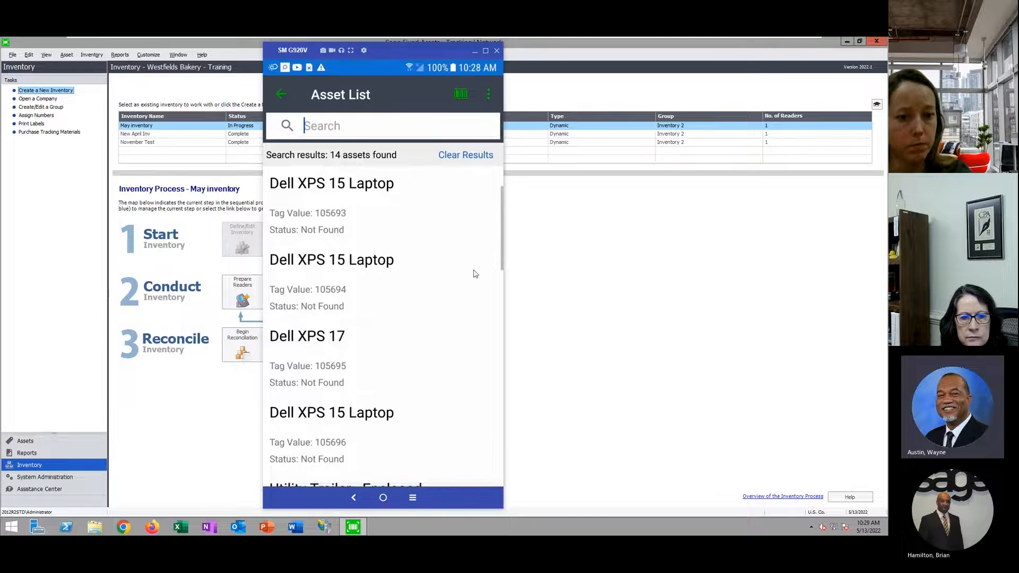
pyautogui.click(481, 126)
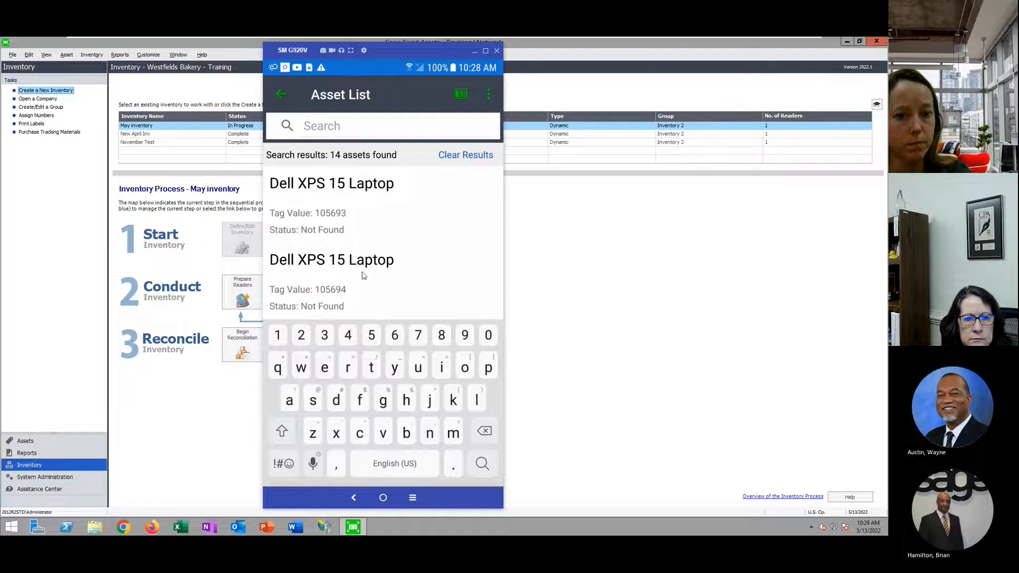
pyautogui.click(282, 94)
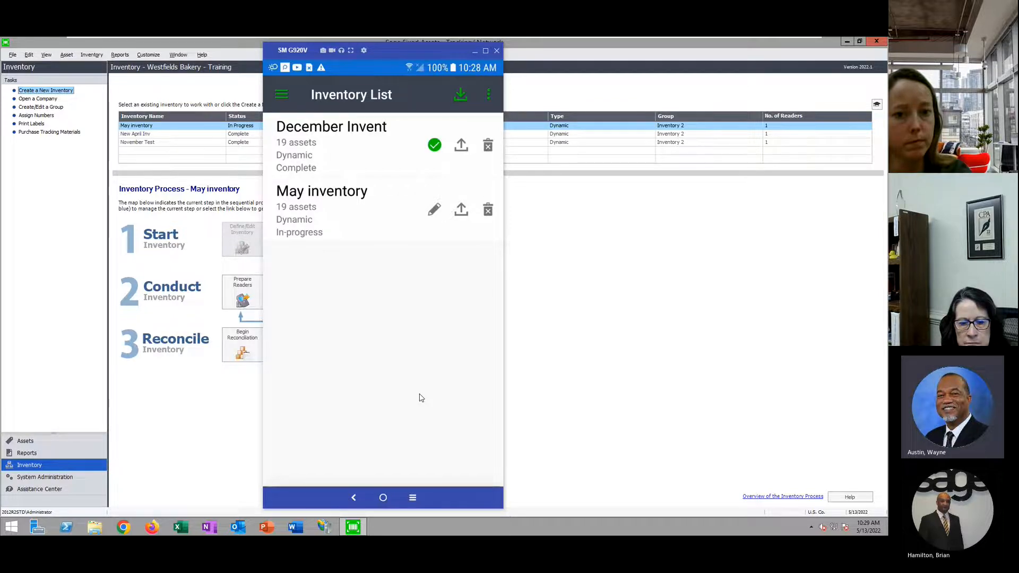
pyautogui.click(378, 221)
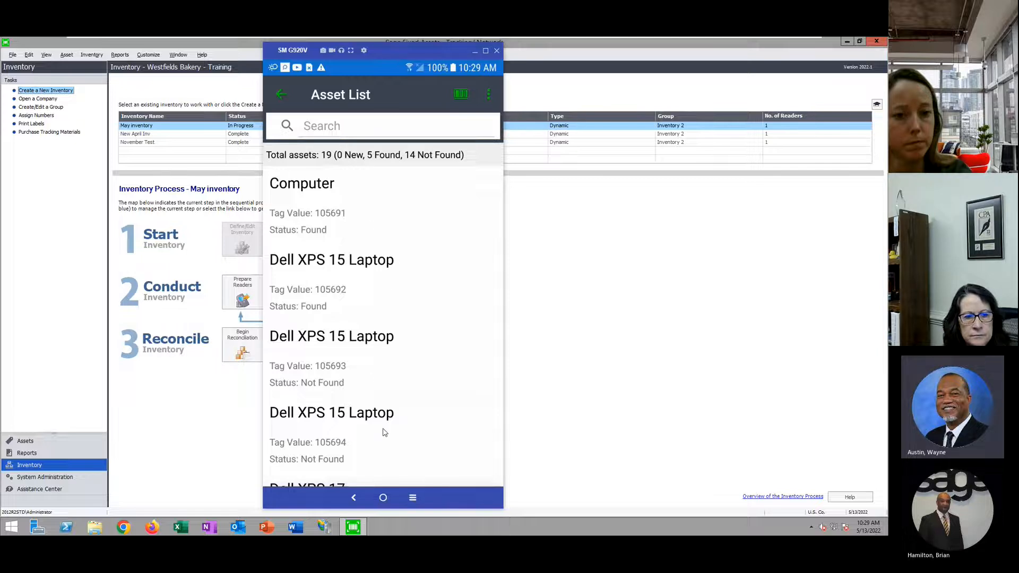
# Search for 'moto', then search May inventory's assets for '449'
pyautogui.click(341, 127)
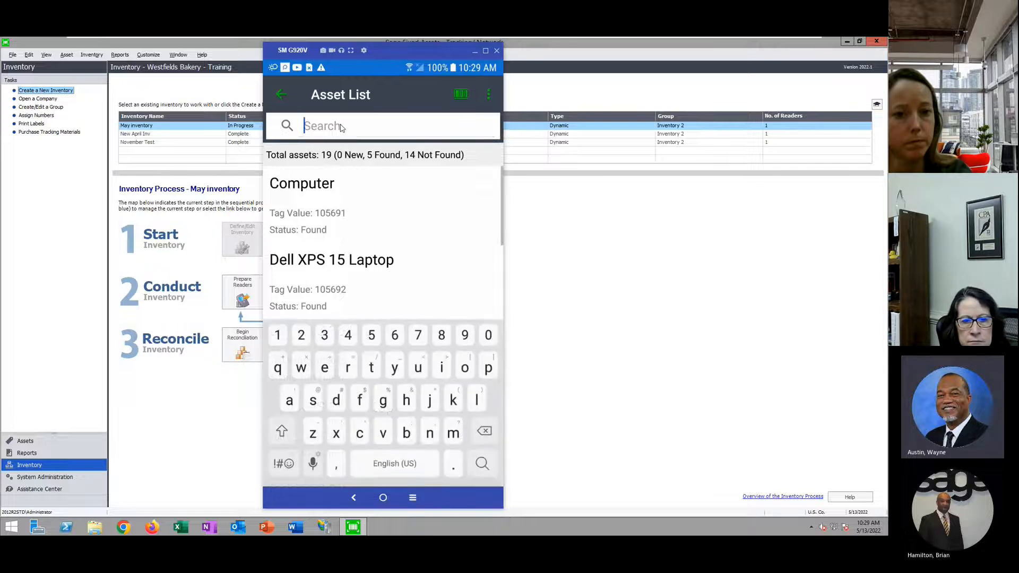
pyautogui.write('moto')
pyautogui.press('Return')
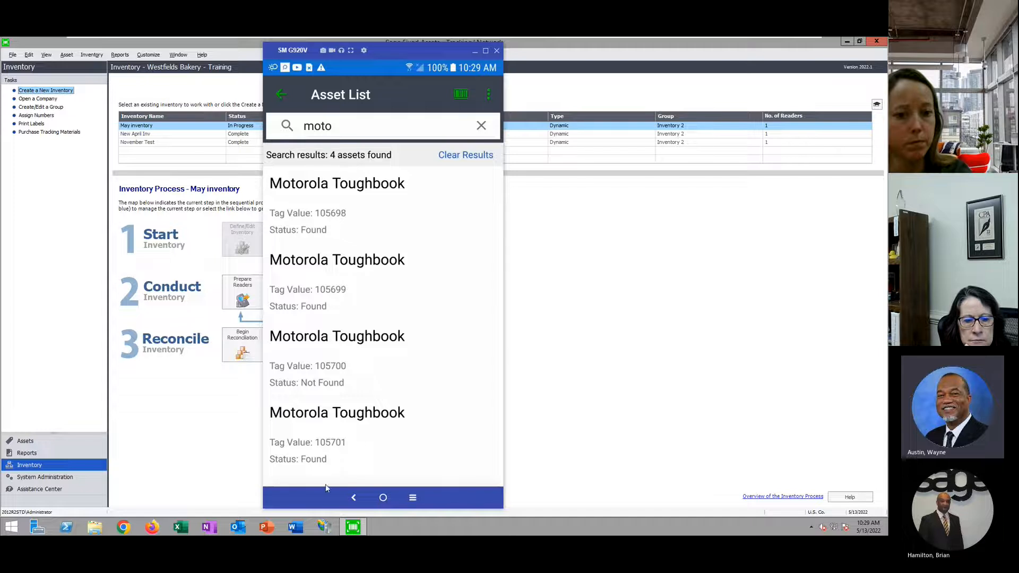
pyautogui.click(356, 124)
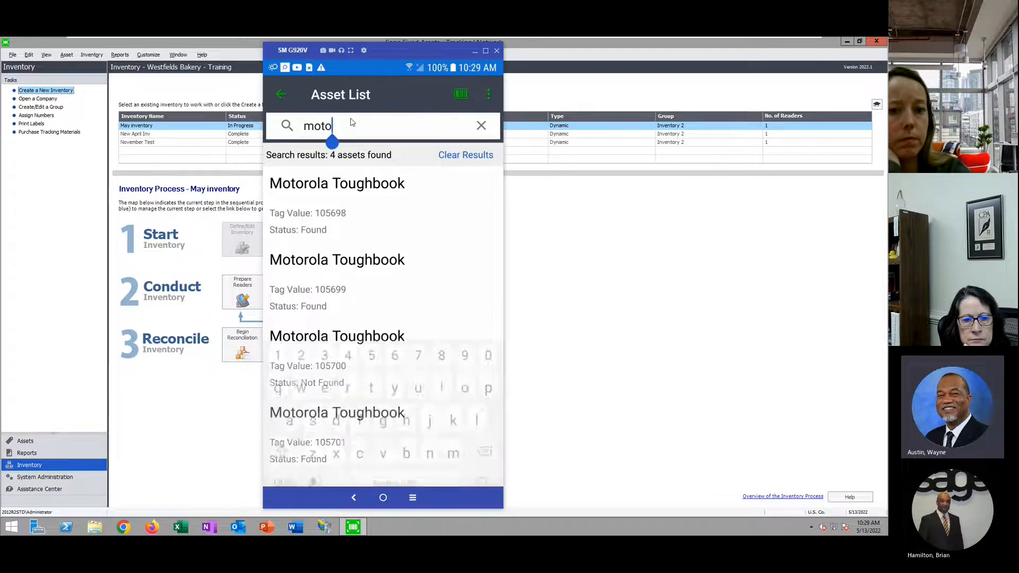
pyautogui.click(481, 126)
pyautogui.click(281, 94)
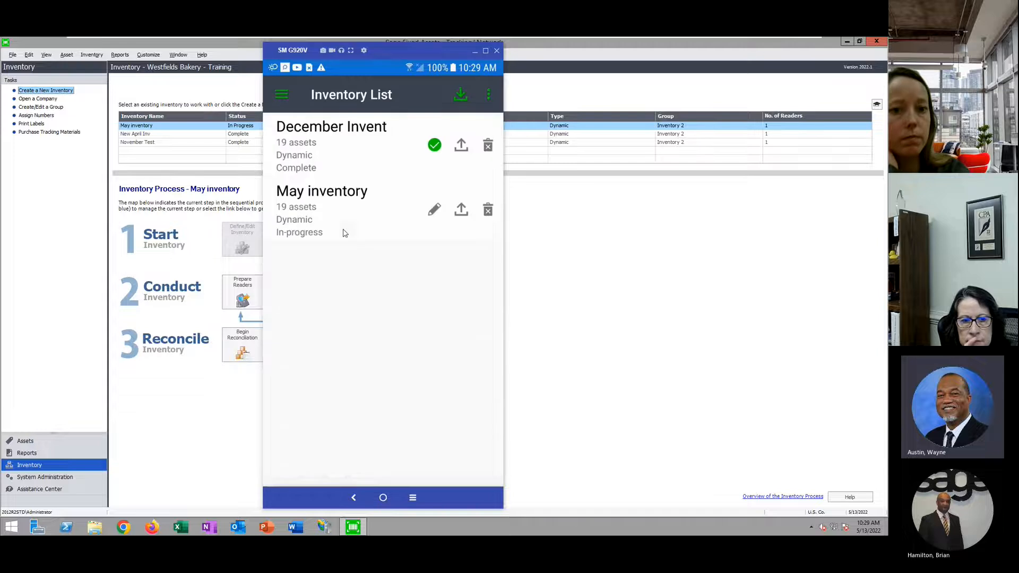
pyautogui.click(348, 227)
pyautogui.click(332, 127)
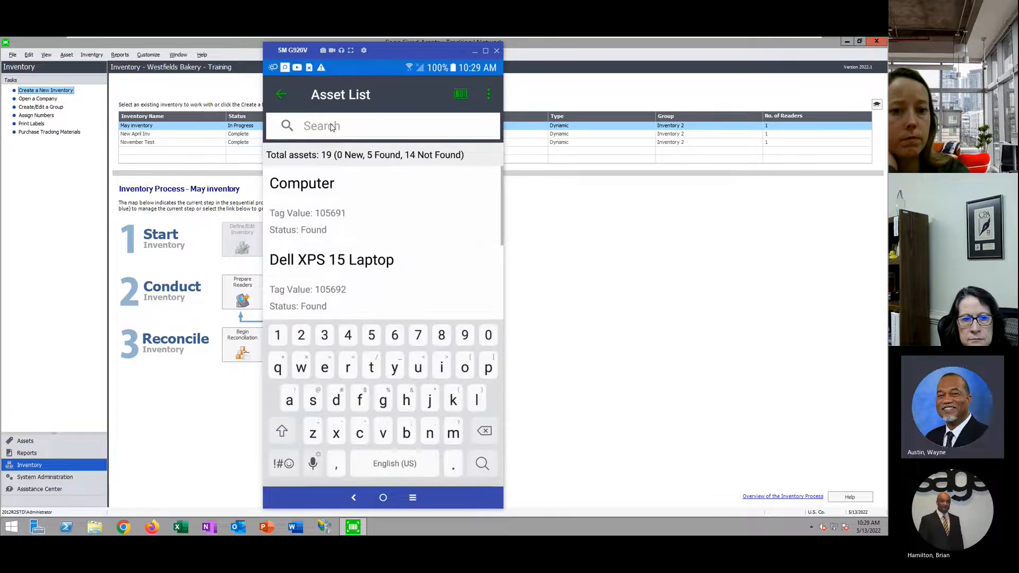
pyautogui.write('44')
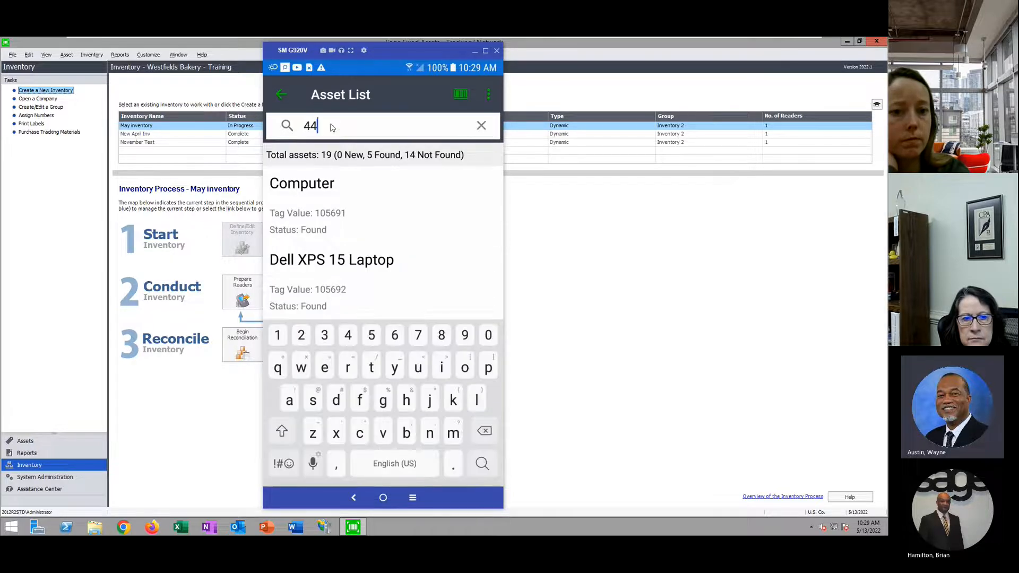
pyautogui.write('9')
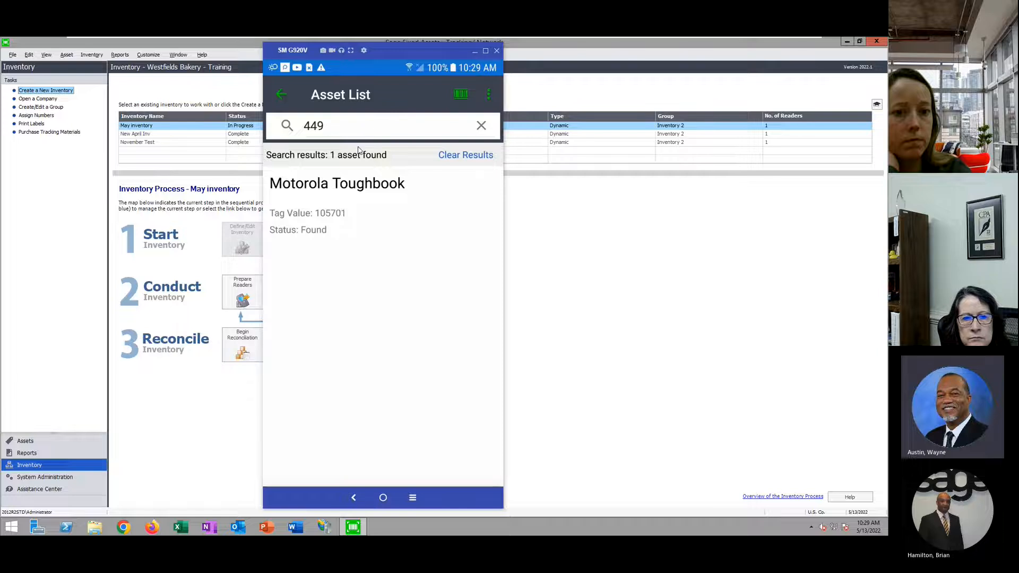
# Choose a new employee in the Motorola Toughbook's Assigned To, save, and go back
pyautogui.click(342, 221)
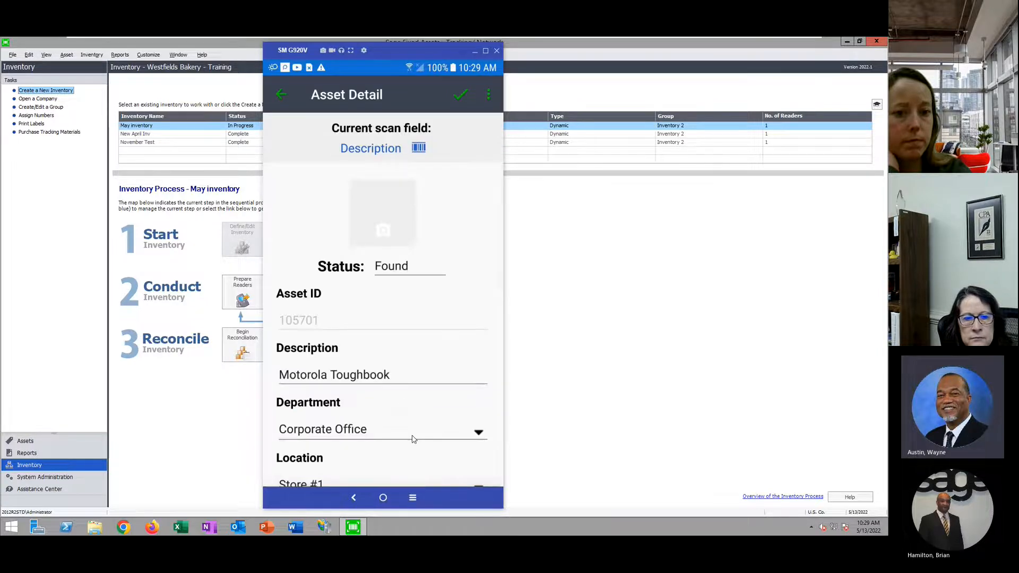
pyautogui.scroll(-3, 412, 438)
pyautogui.scroll(1, 413, 439)
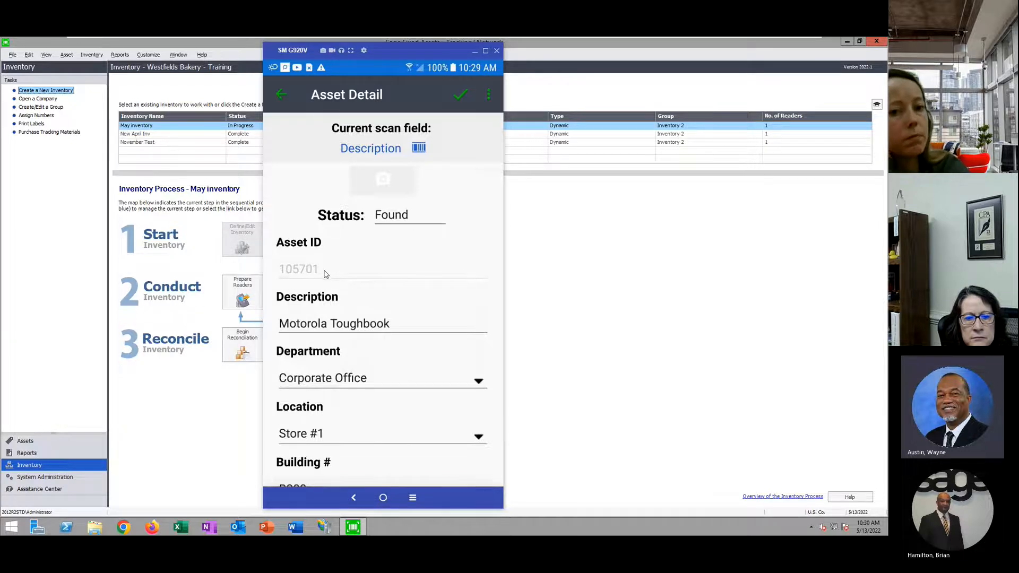
pyautogui.scroll(-5, 393, 357)
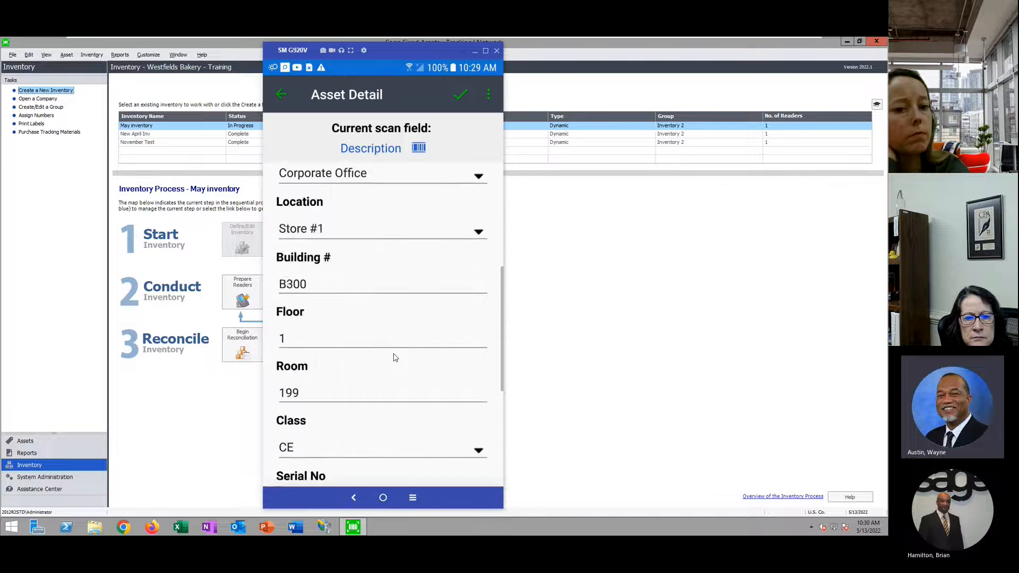
pyautogui.scroll(-1, 364, 398)
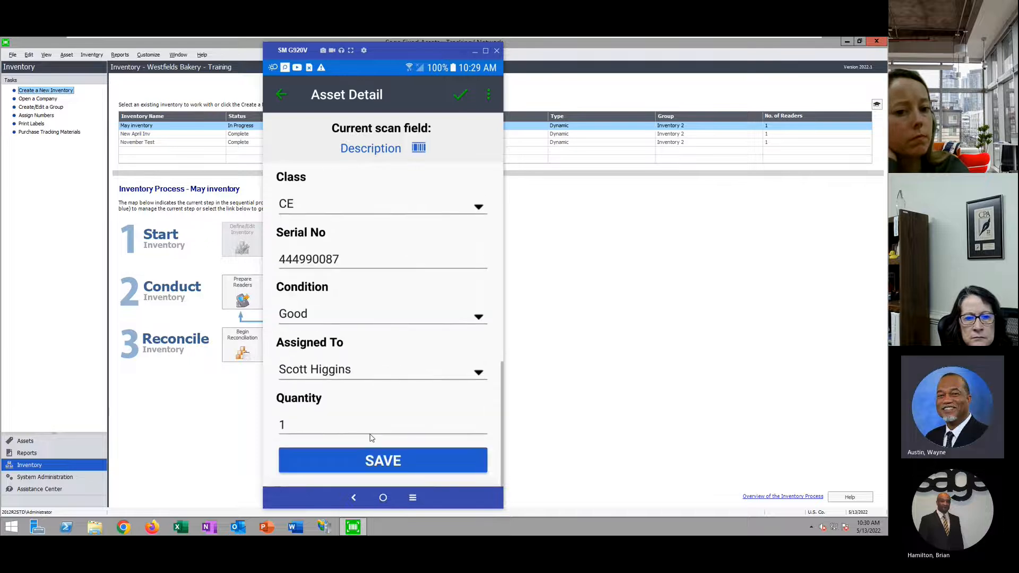
pyautogui.scroll(5, 370, 437)
pyautogui.scroll(3, 371, 437)
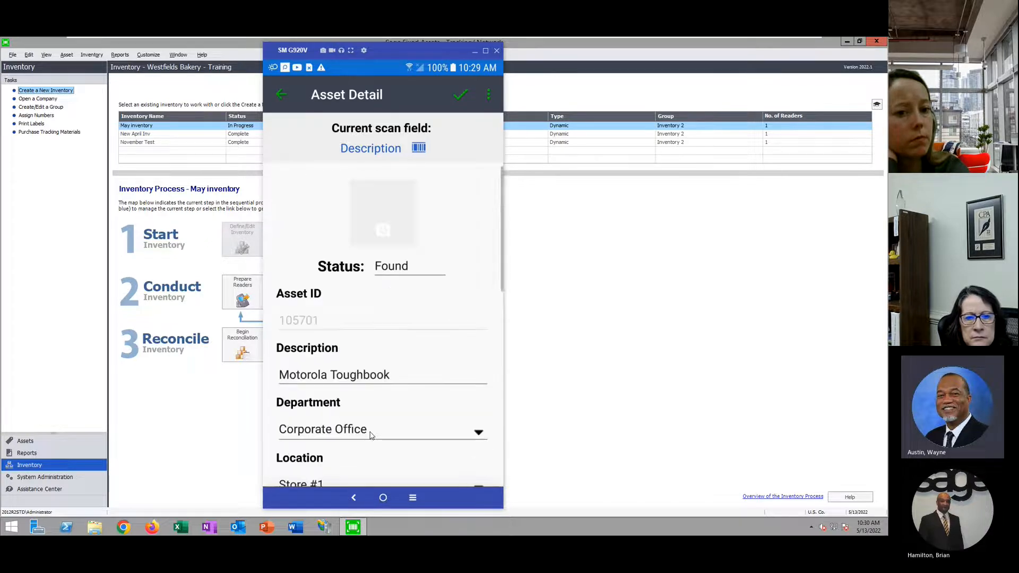
pyautogui.scroll(-5, 372, 436)
pyautogui.scroll(-3, 371, 432)
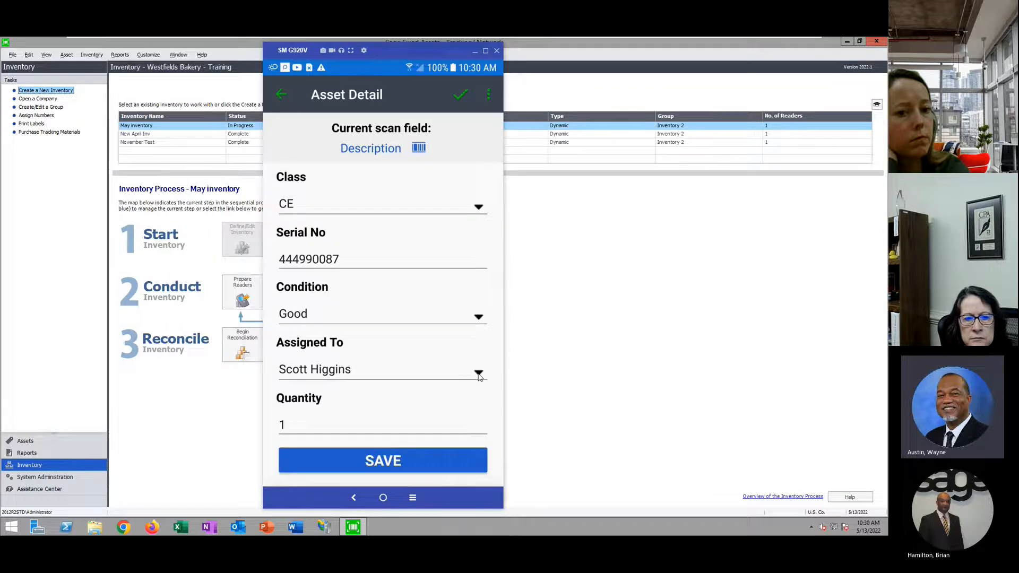
pyautogui.click(480, 372)
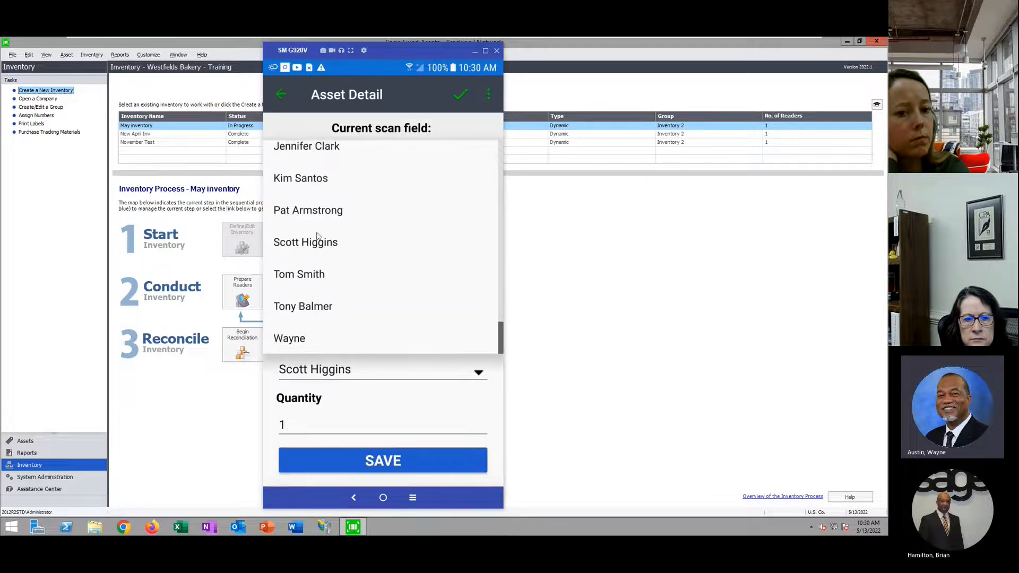
pyautogui.click(322, 212)
pyautogui.click(411, 459)
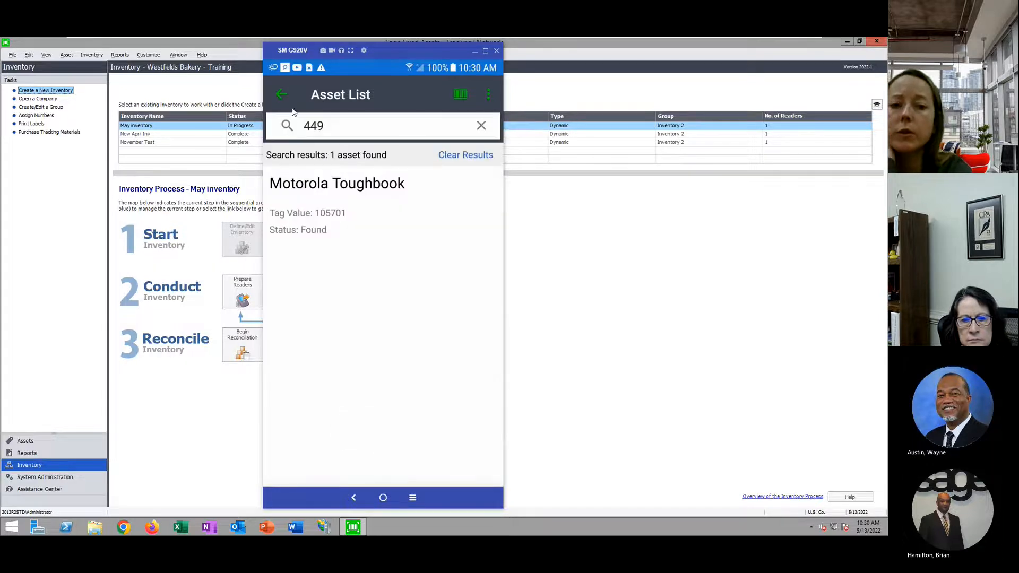
pyautogui.click(281, 94)
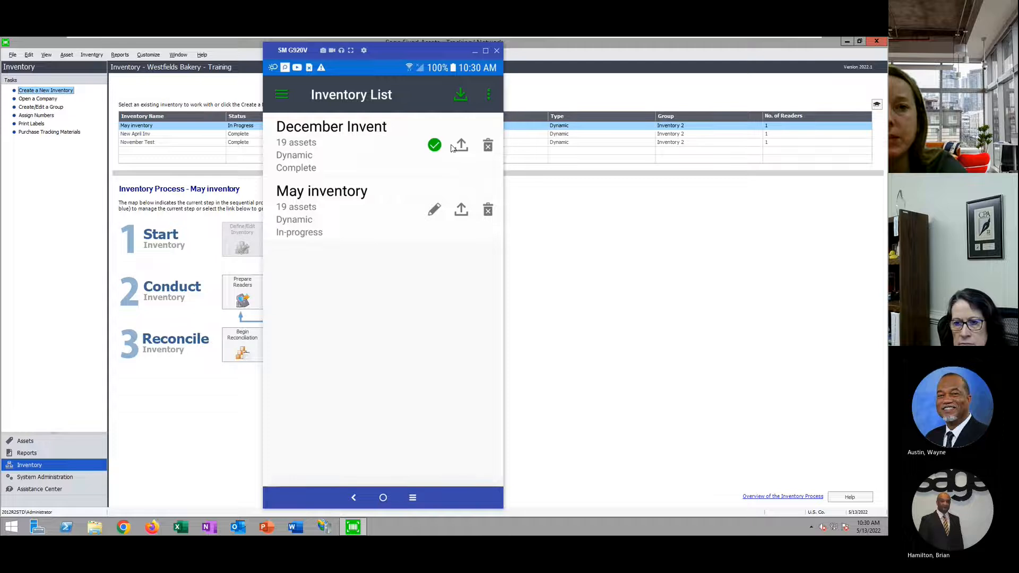
# Review the not-found Dell XPS 15 Laptop 105693's details, then switch to the Sage Fixed Assets process map
pyautogui.click(343, 215)
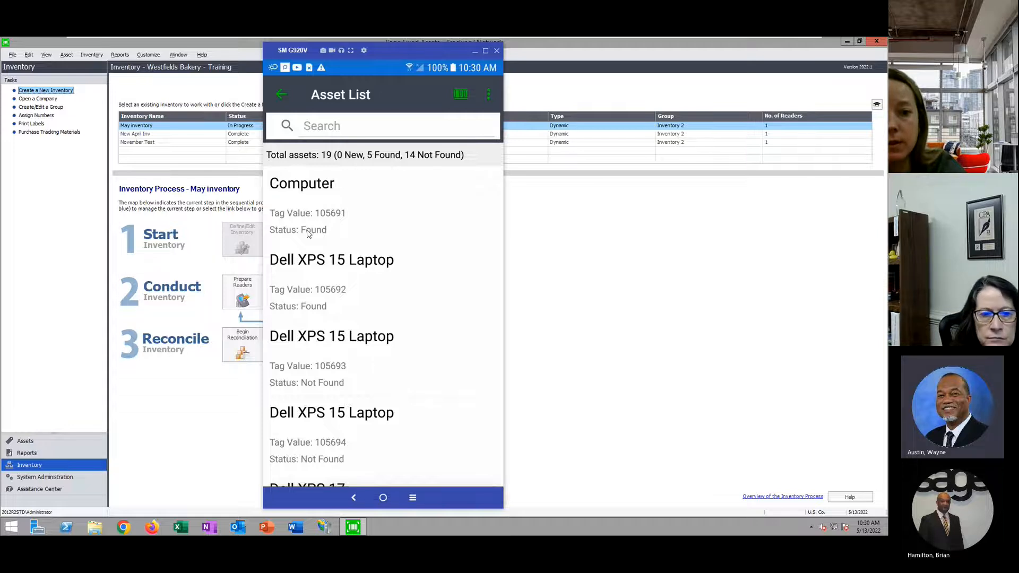
pyautogui.click(375, 368)
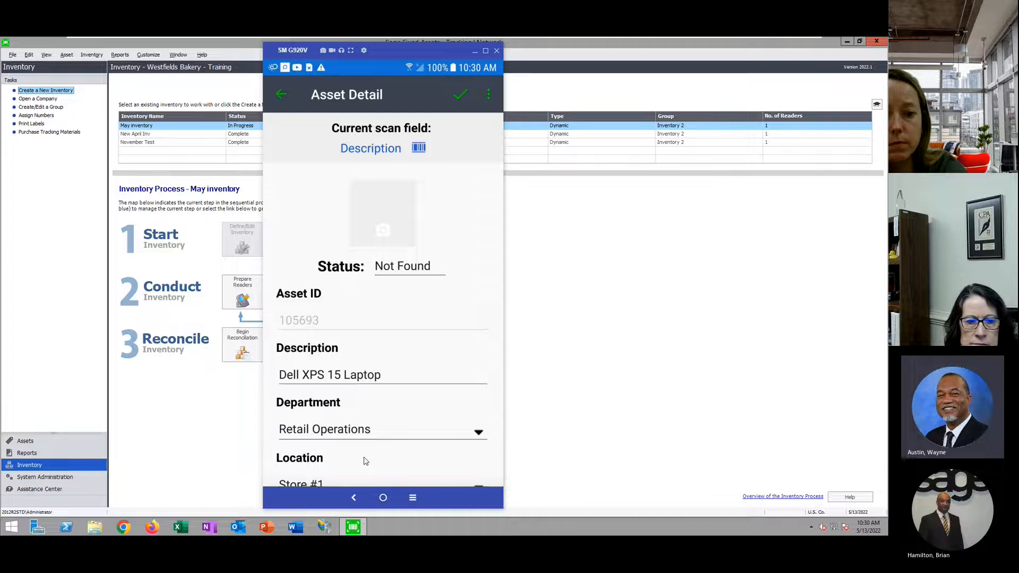
pyautogui.scroll(-4, 396, 358)
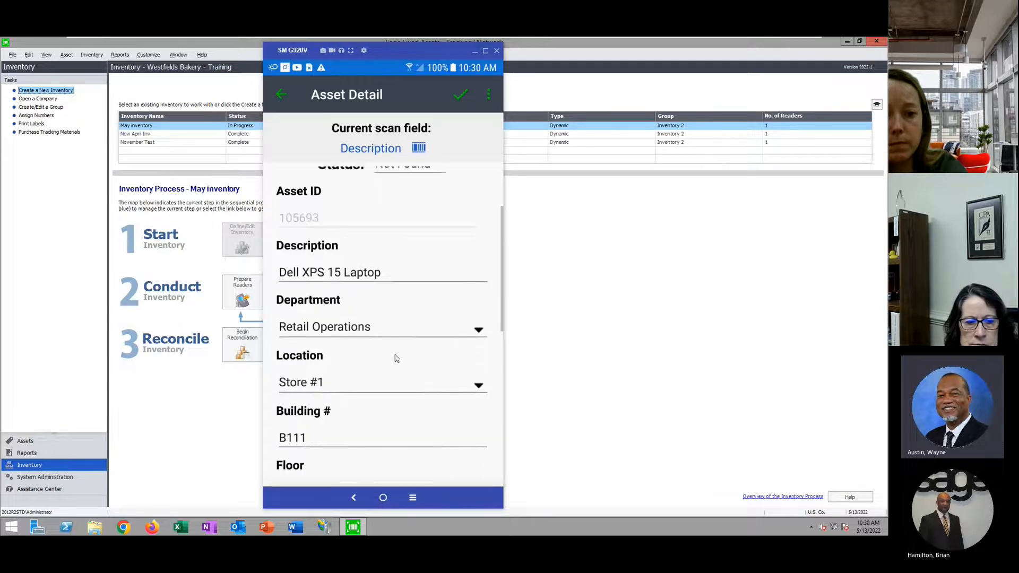
pyautogui.scroll(-3, 386, 414)
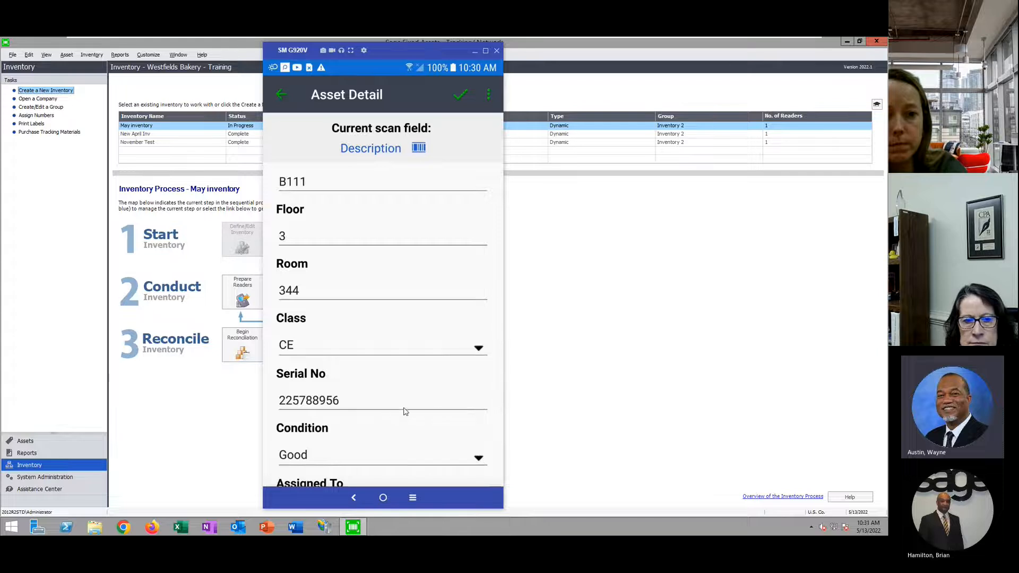
pyautogui.scroll(3, 405, 412)
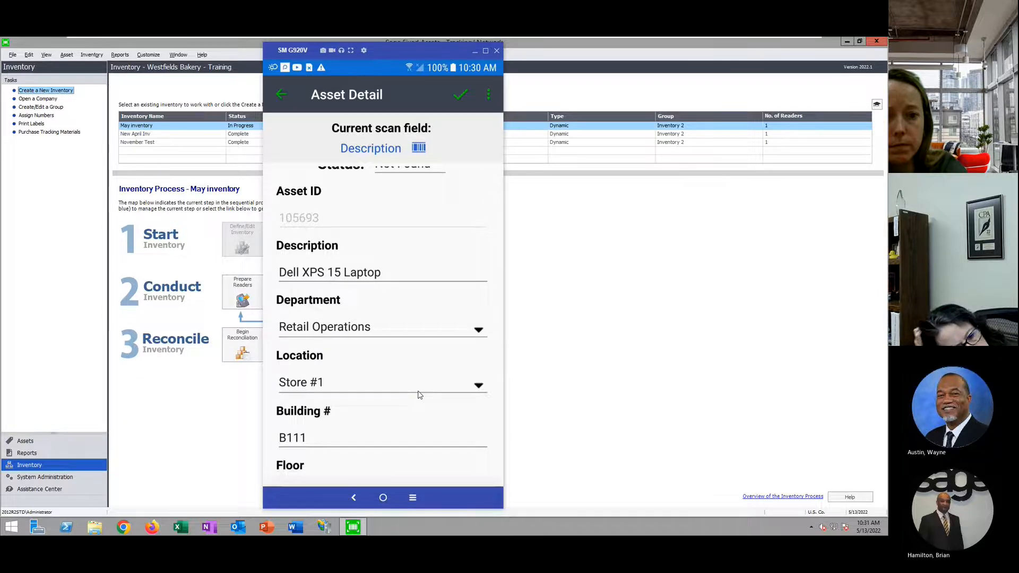
pyautogui.scroll(2, 416, 391)
pyautogui.click(281, 94)
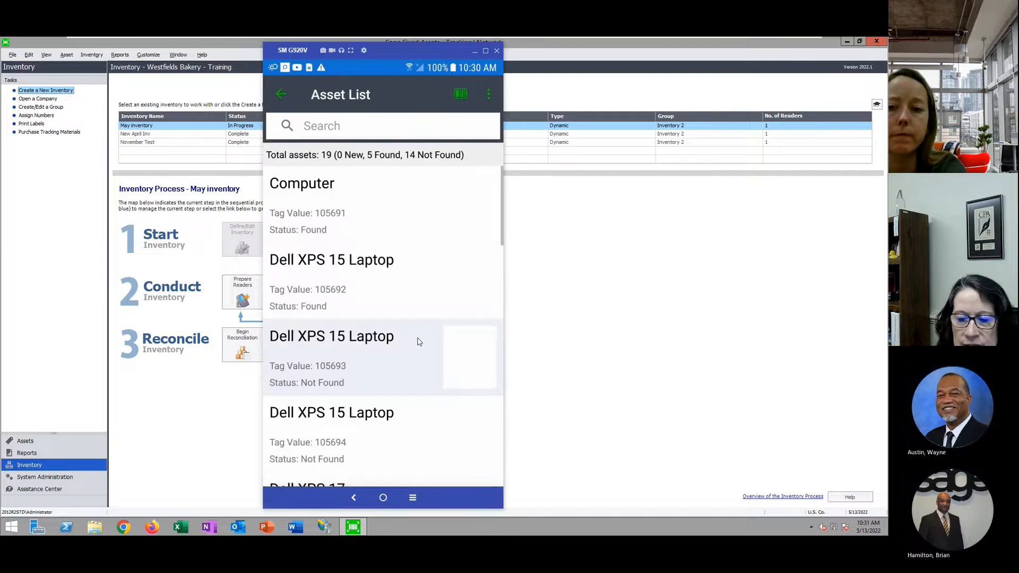
pyautogui.click(625, 291)
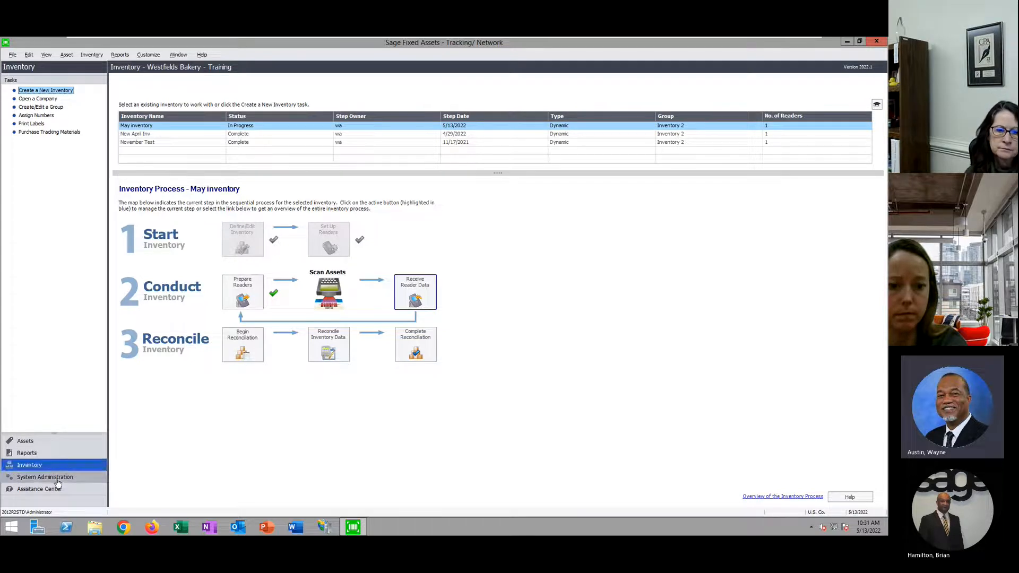
# Preview Express barcode labels for local numbers 100 to 150 titled 'Name Here'
pyautogui.click(32, 124)
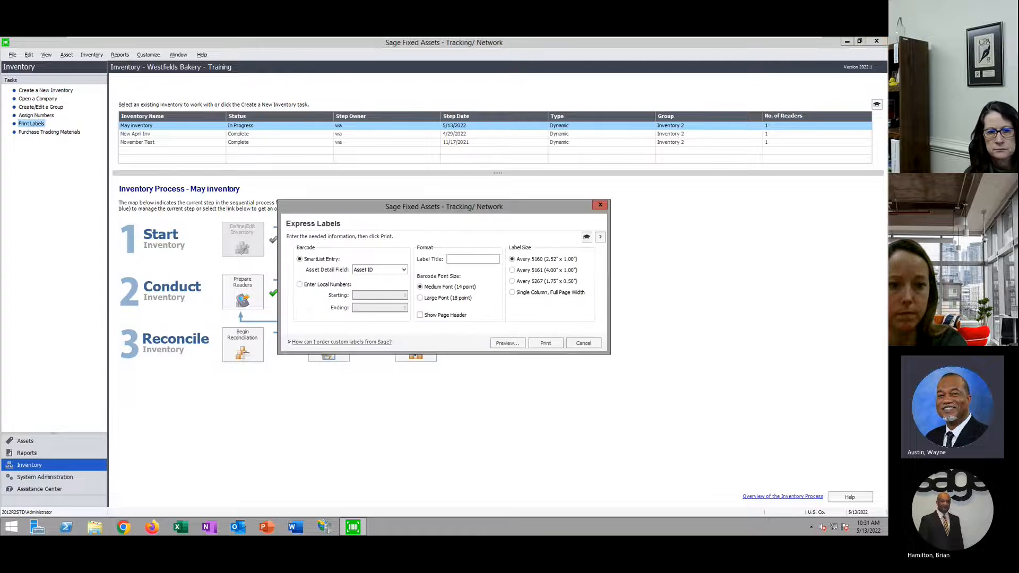
pyautogui.click(300, 285)
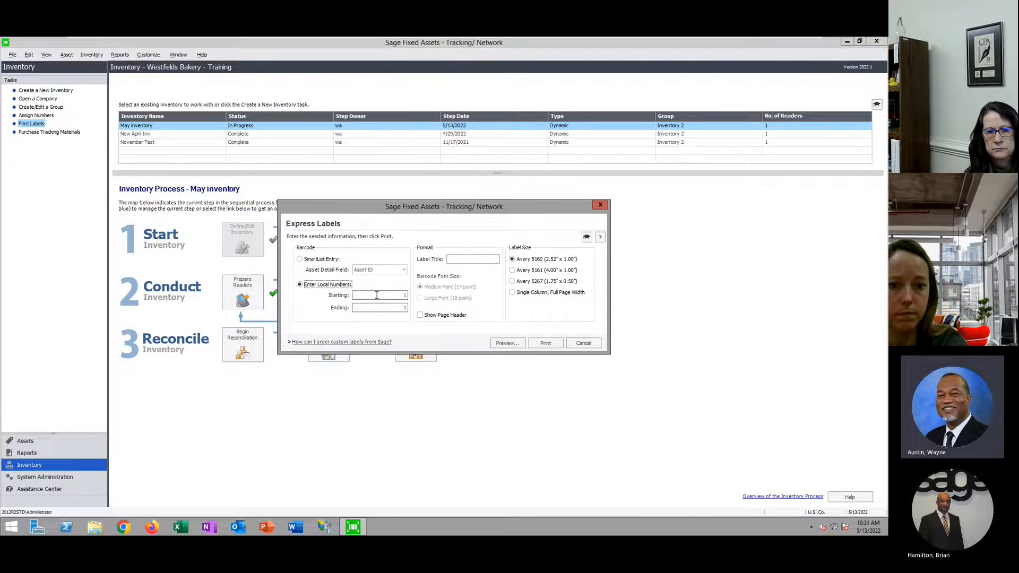
pyautogui.write('100')
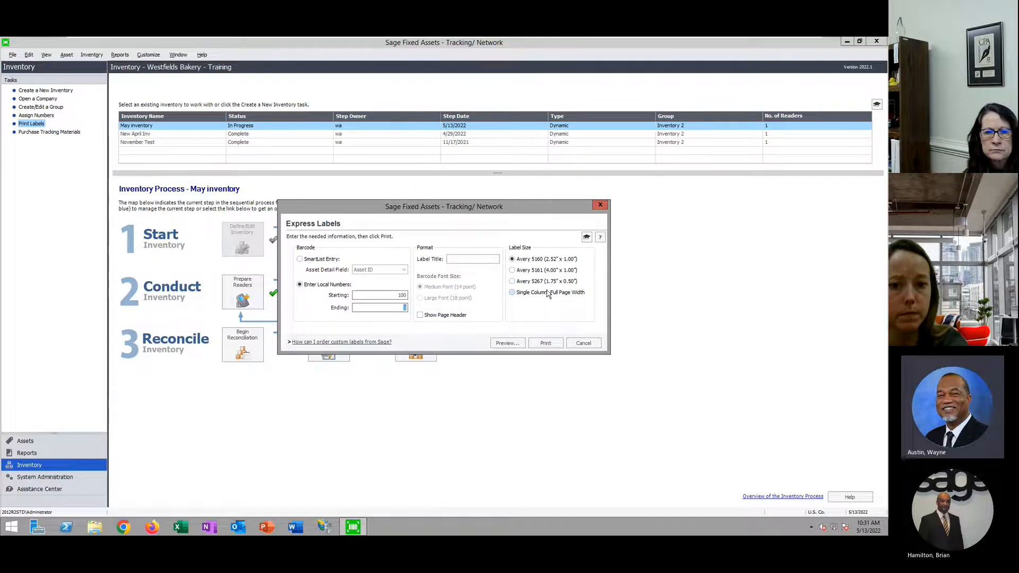
pyautogui.write('150')
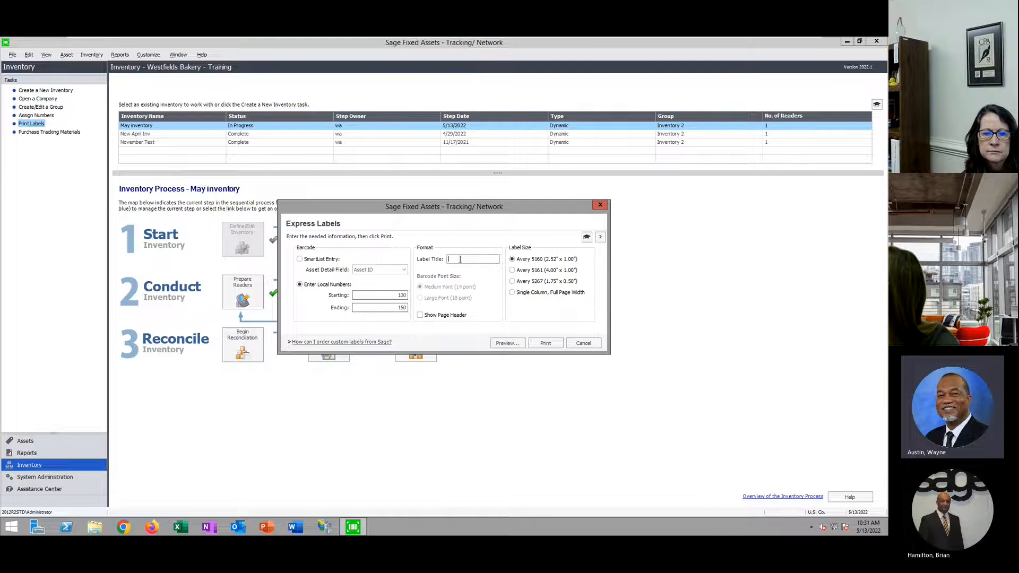
pyautogui.write('Nam')
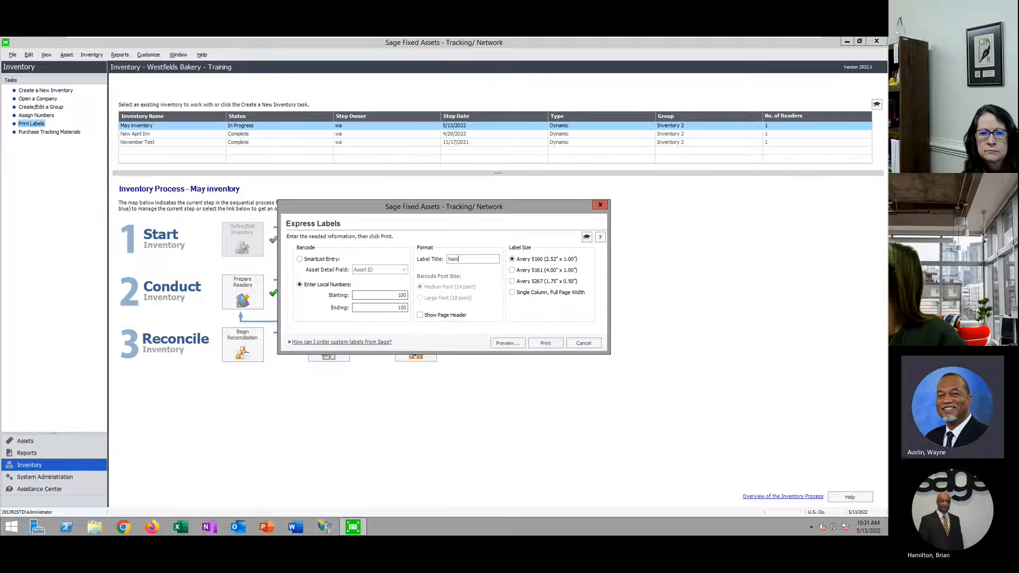
pyautogui.write('e ')
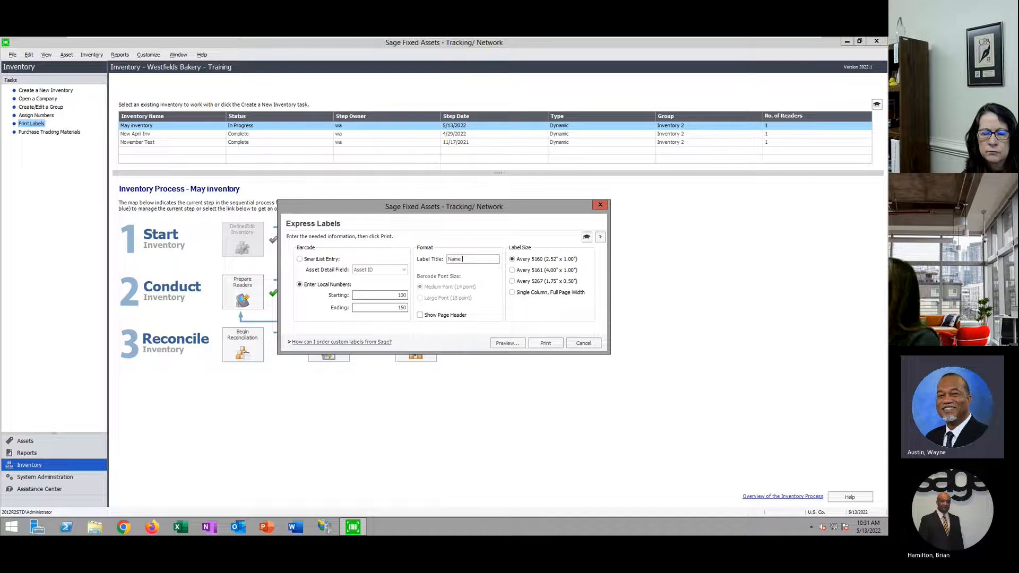
pyautogui.write('Here')
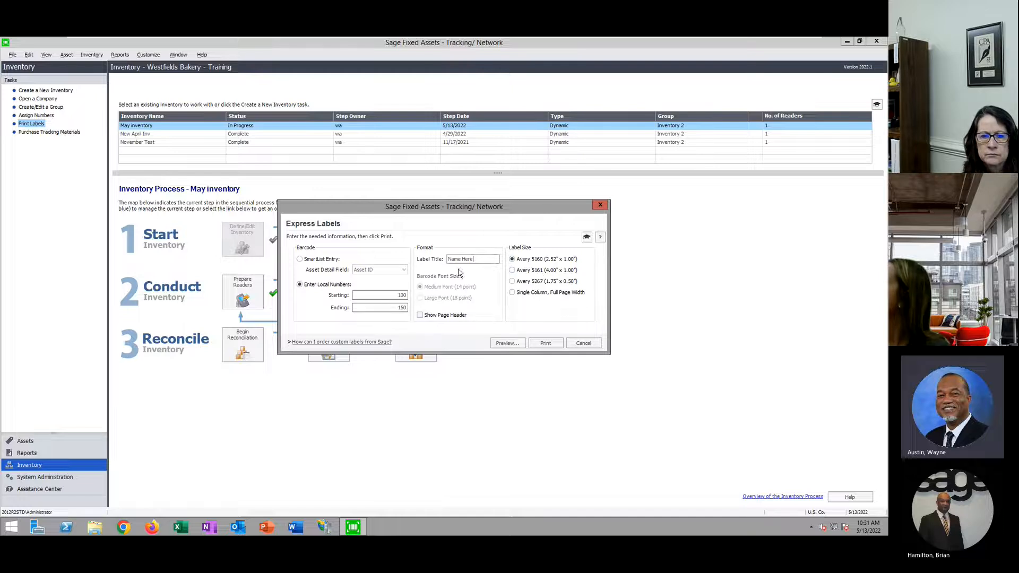
pyautogui.click(506, 343)
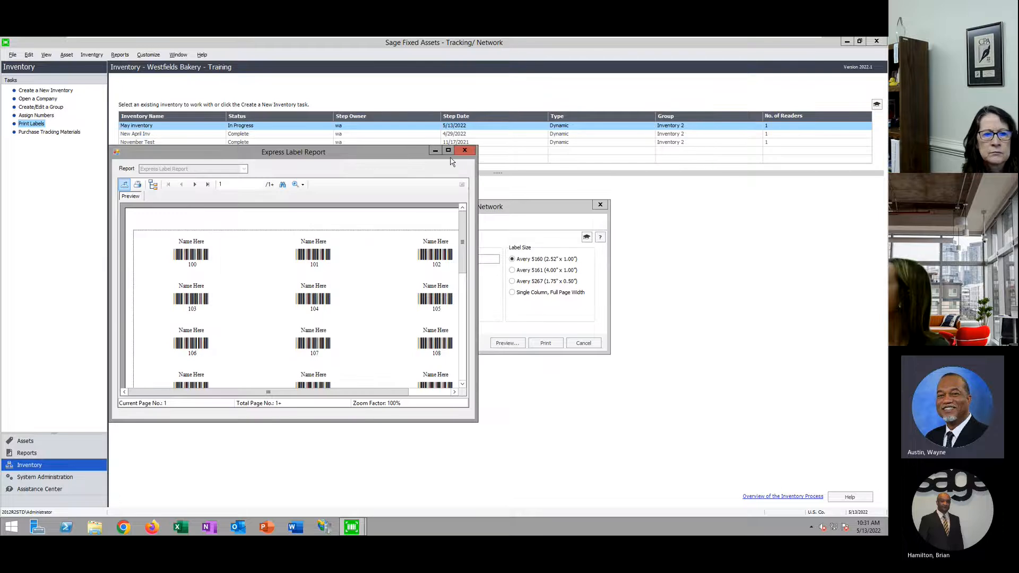
# Maximize the label preview and zoom it to 150%
pyautogui.click(447, 150)
pyautogui.click(189, 72)
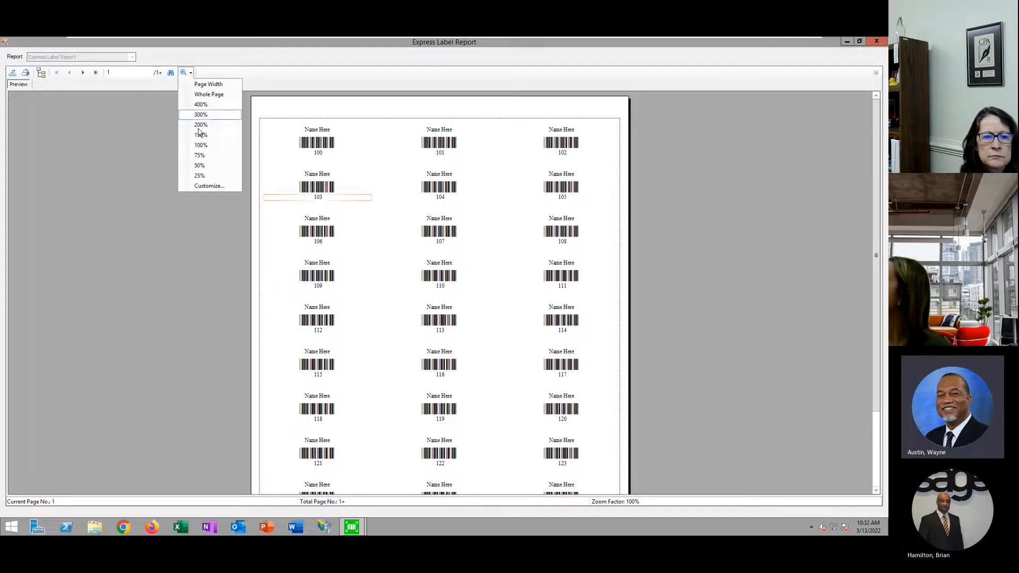
pyautogui.click(200, 135)
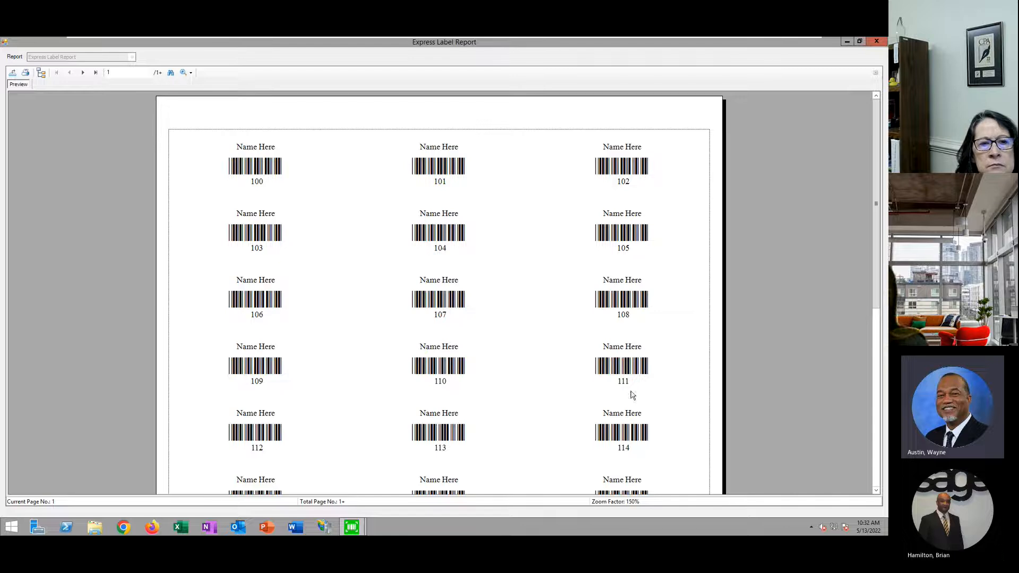
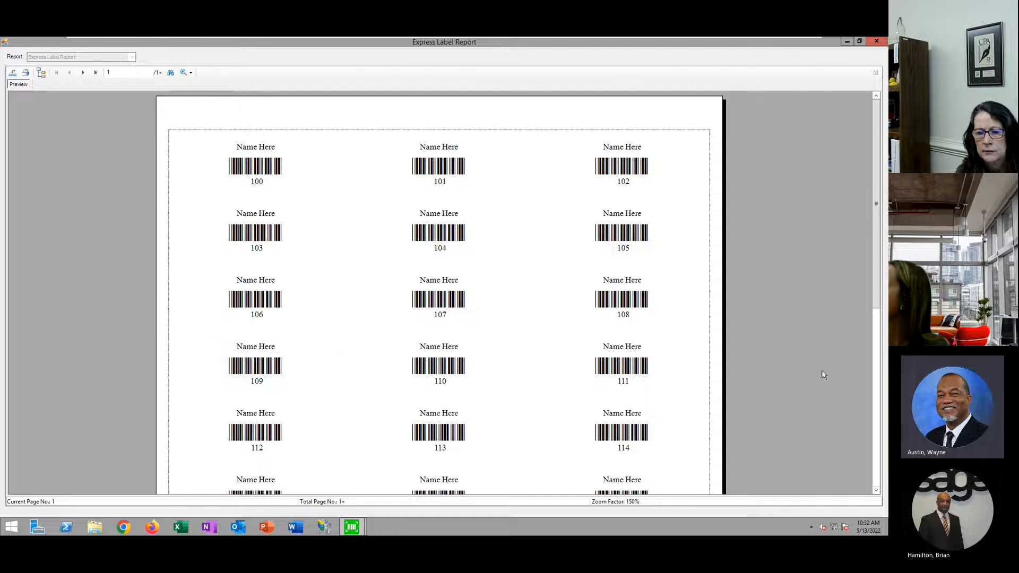
# Close the barcode label preview and cancel the Express Labels setup without printing
pyautogui.click(876, 41)
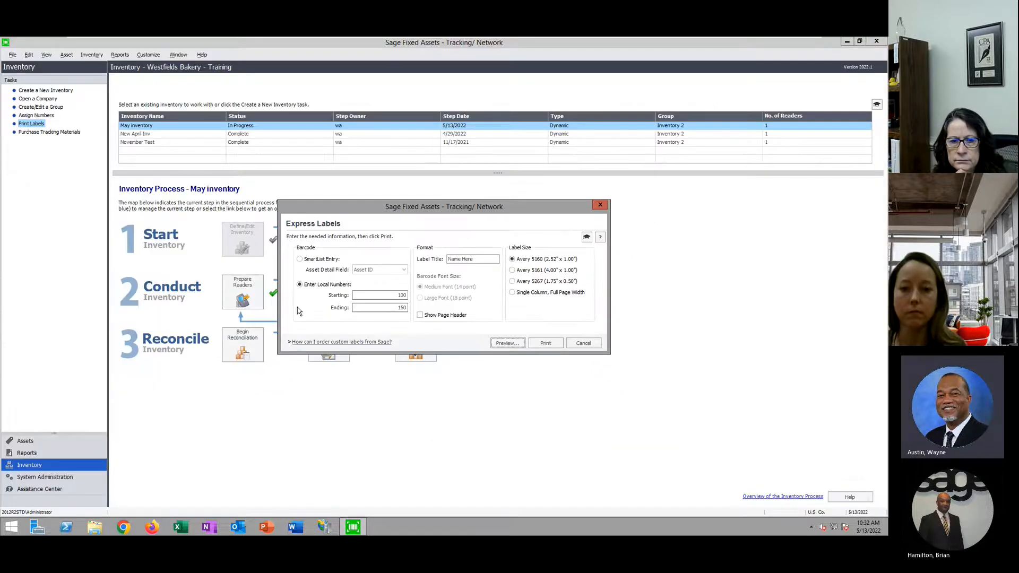
pyautogui.click(583, 343)
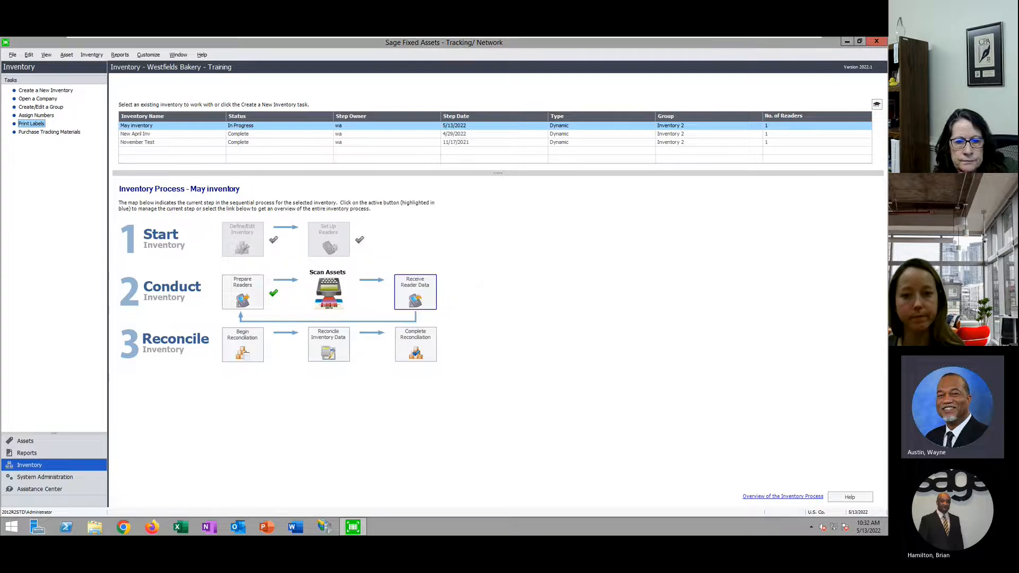
# Unlock the mirrored phone and choose Add Asset from the Scanner's Asset List menu
pyautogui.hotkey('alt', 'Tab')
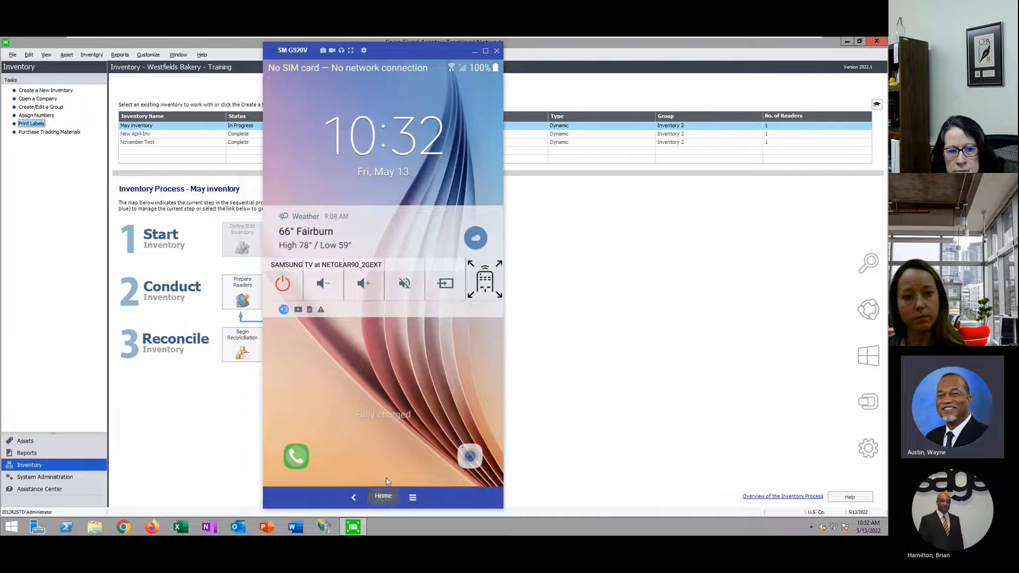
pyautogui.moveTo(386, 476); pyautogui.dragTo(441, 63)
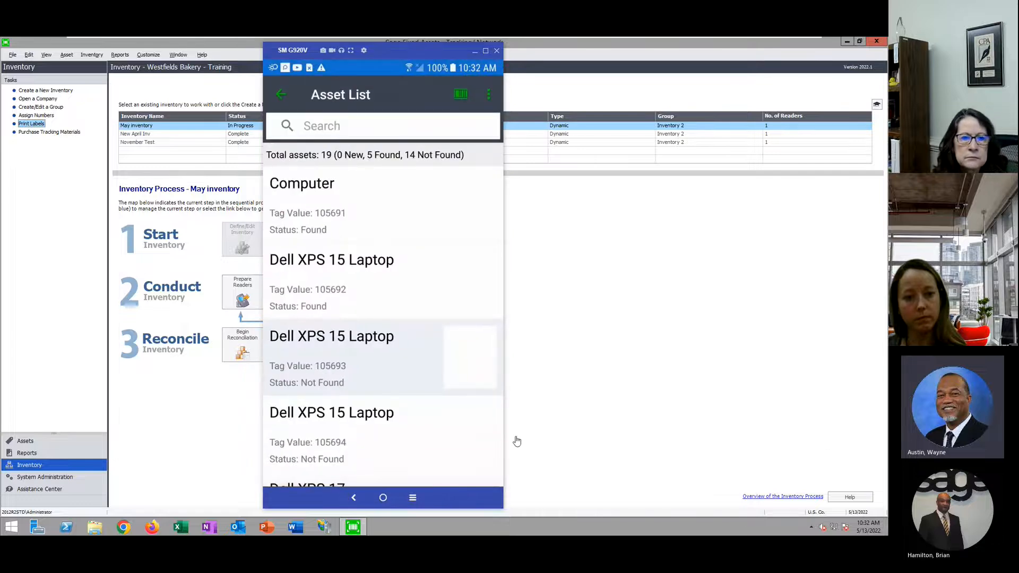
pyautogui.scroll(-1, 411, 322)
pyautogui.scroll(1, 412, 322)
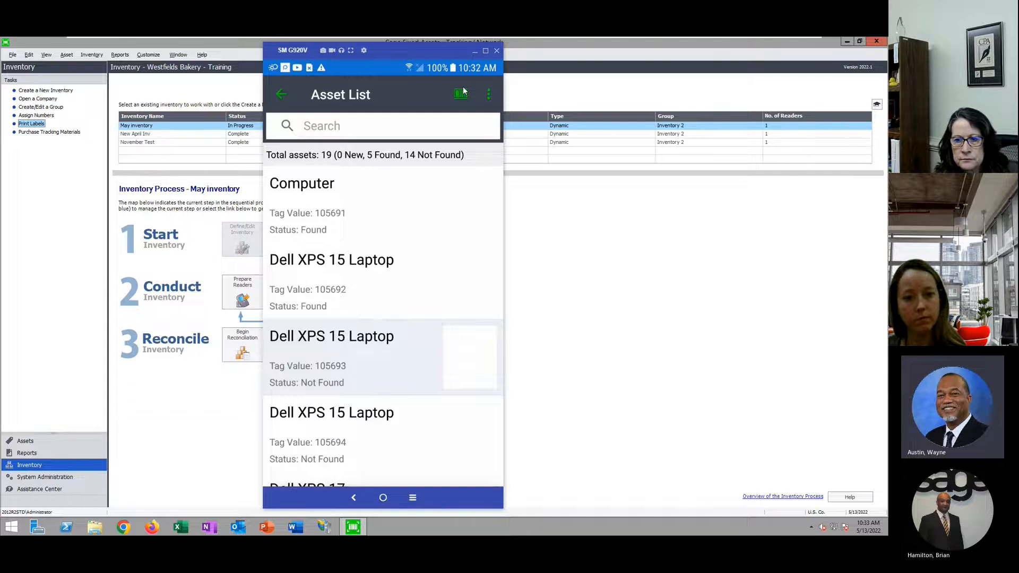
pyautogui.click(488, 95)
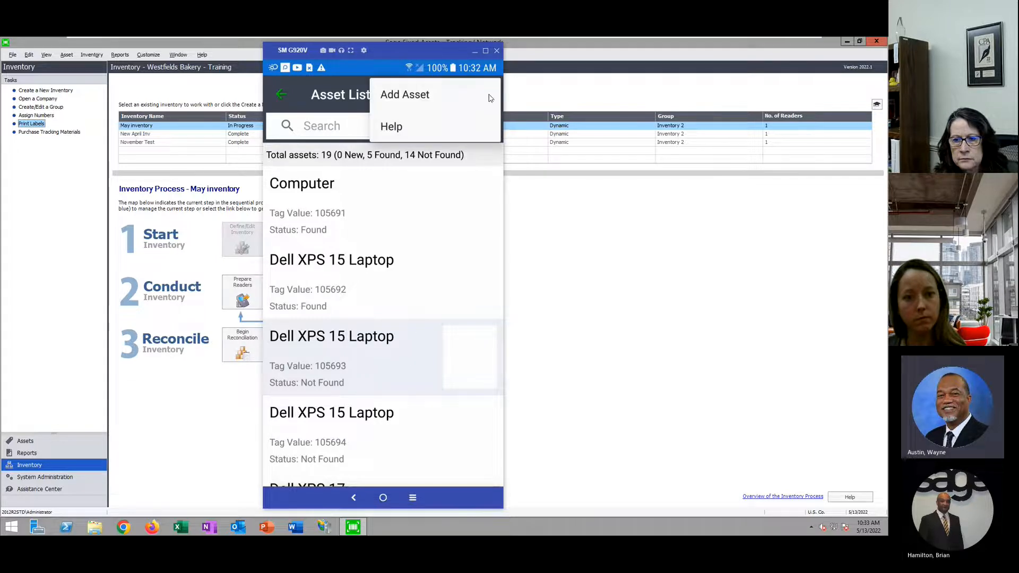
pyautogui.click(421, 95)
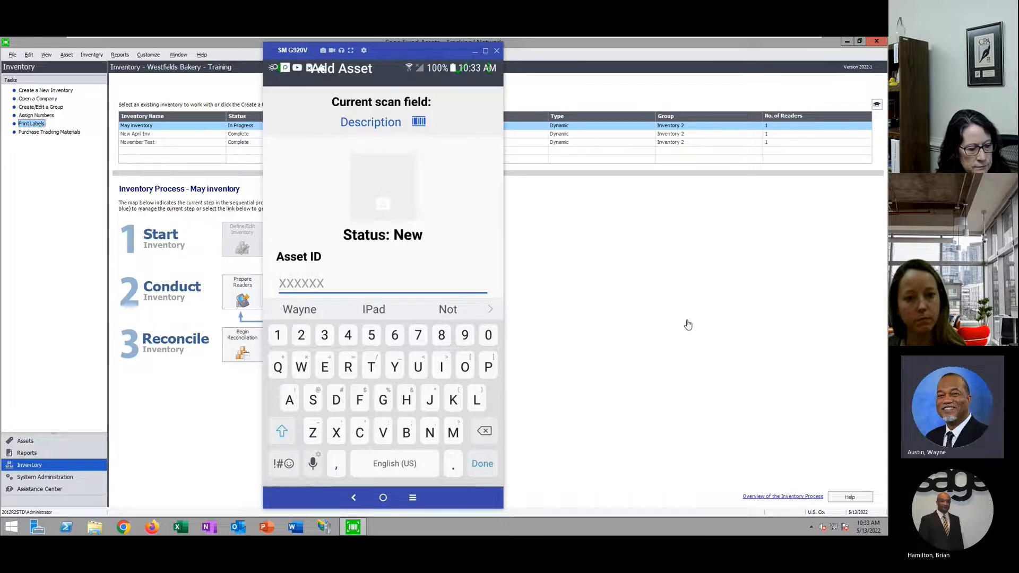
# Enter Asset ID 99972 and the description 'Dell XPS 17 May Add'
pyautogui.write('999')
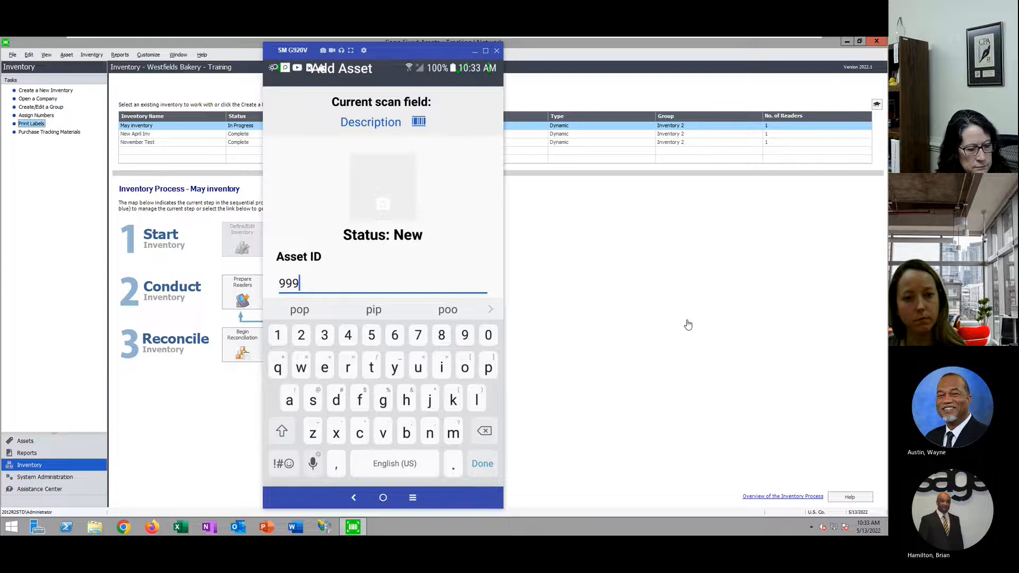
pyautogui.write('72')
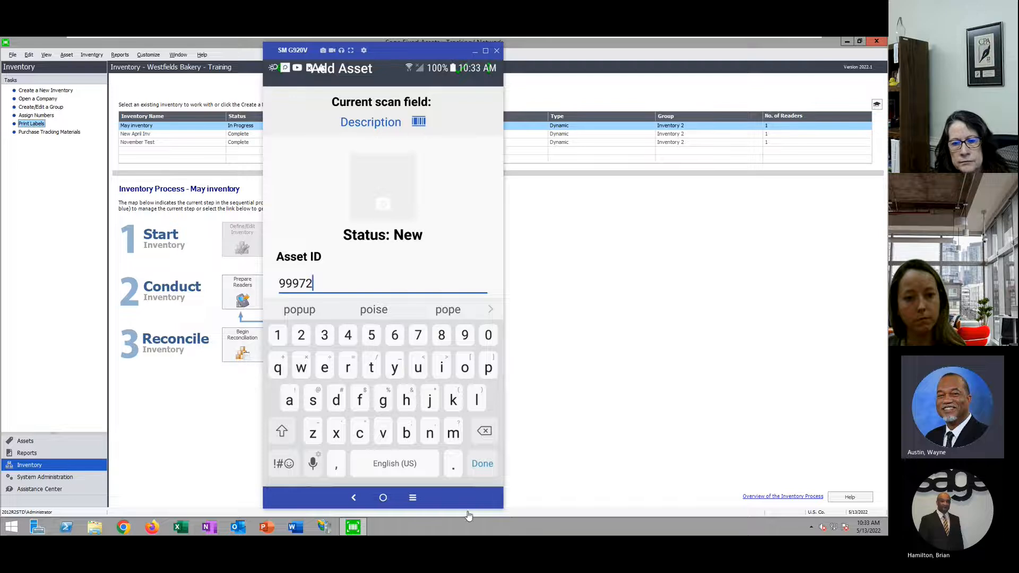
pyautogui.click(488, 464)
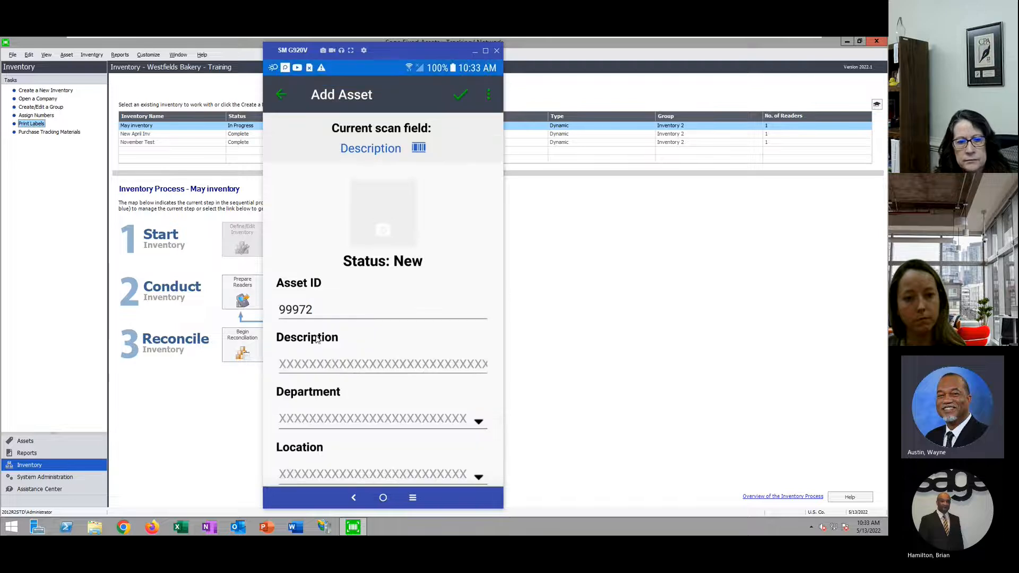
pyautogui.click(312, 364)
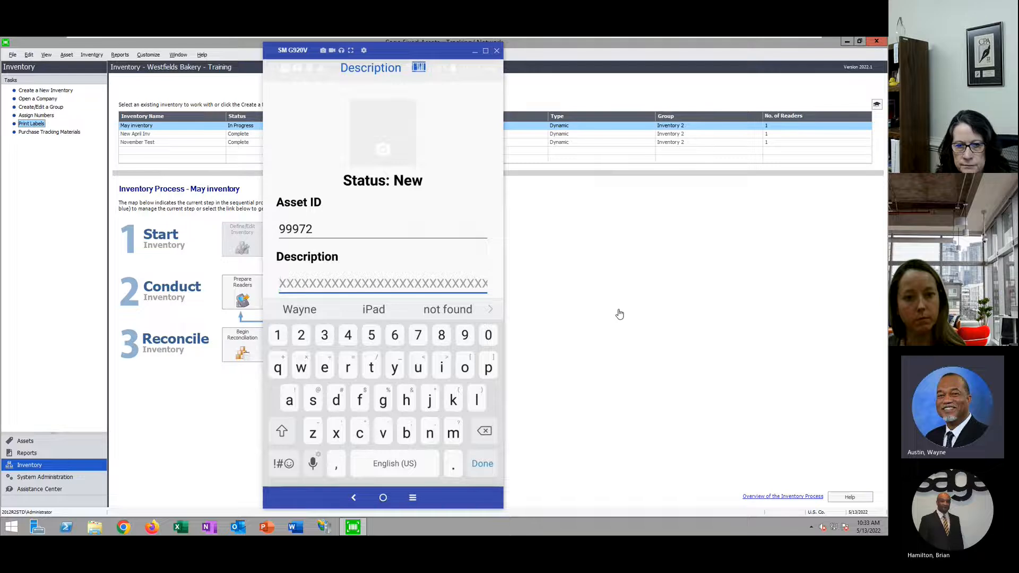
pyautogui.write('De')
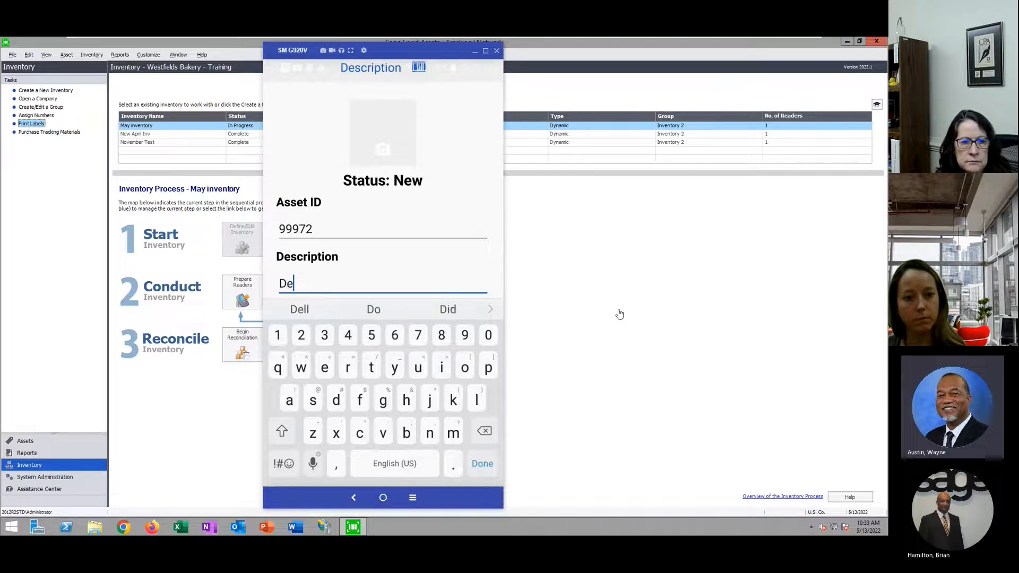
pyautogui.write('ll')
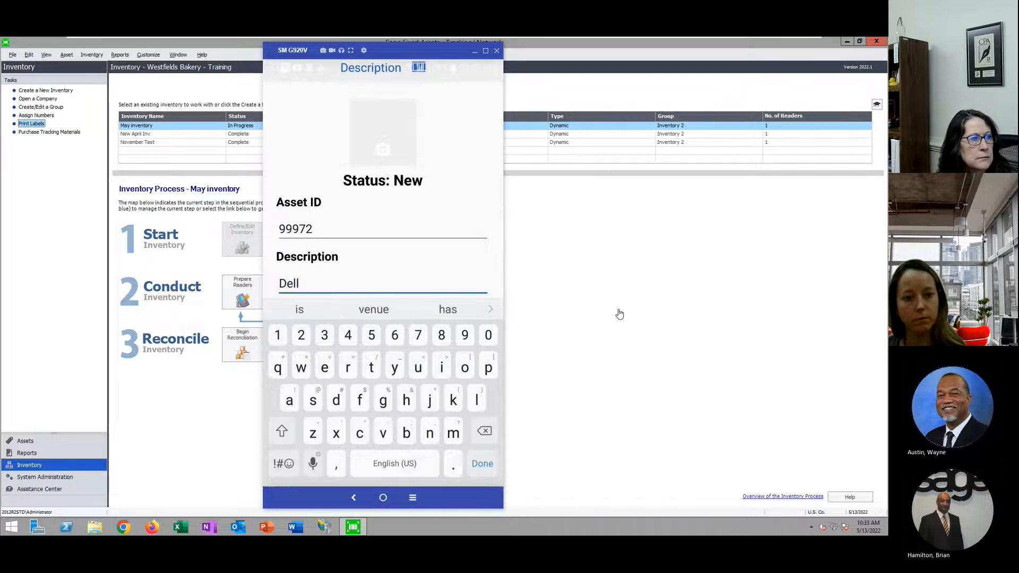
pyautogui.write(' XPS')
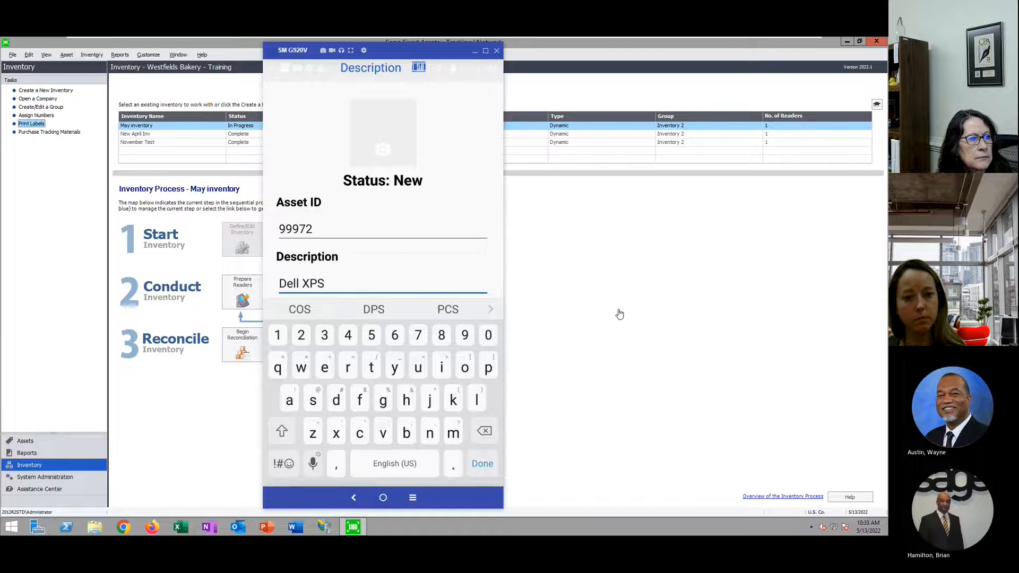
pyautogui.write(' 17')
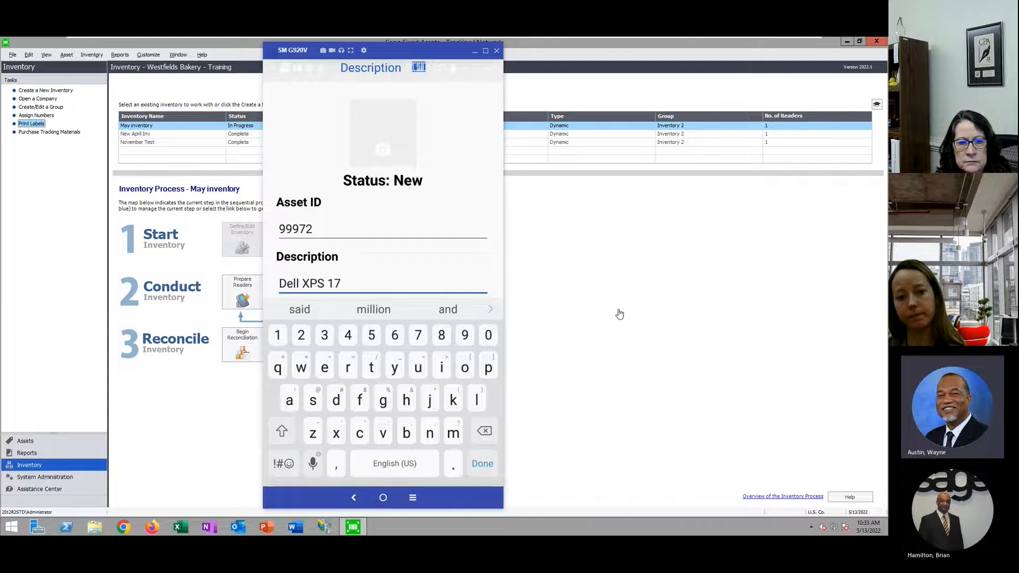
pyautogui.write('May Add')
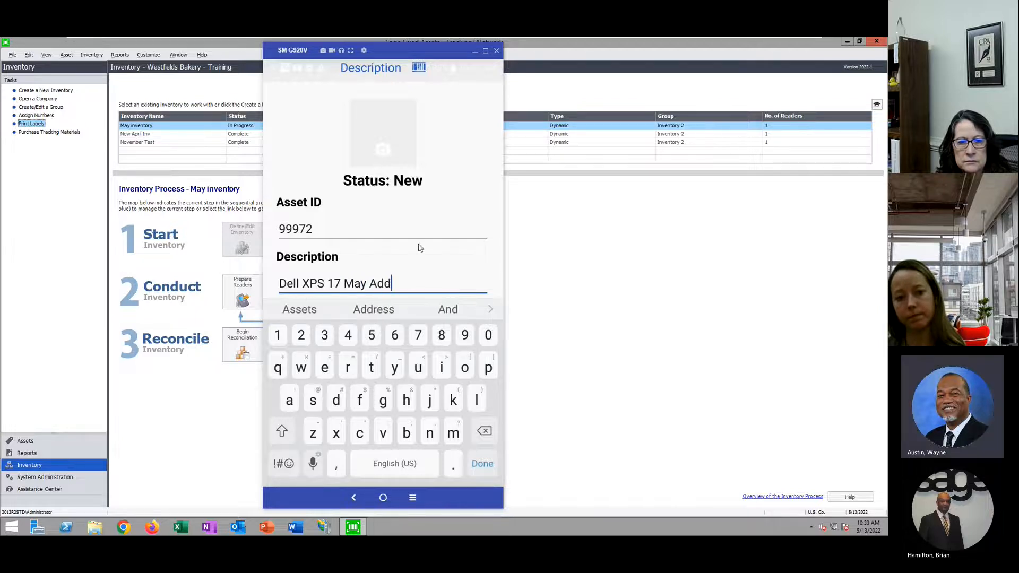
pyautogui.click(488, 463)
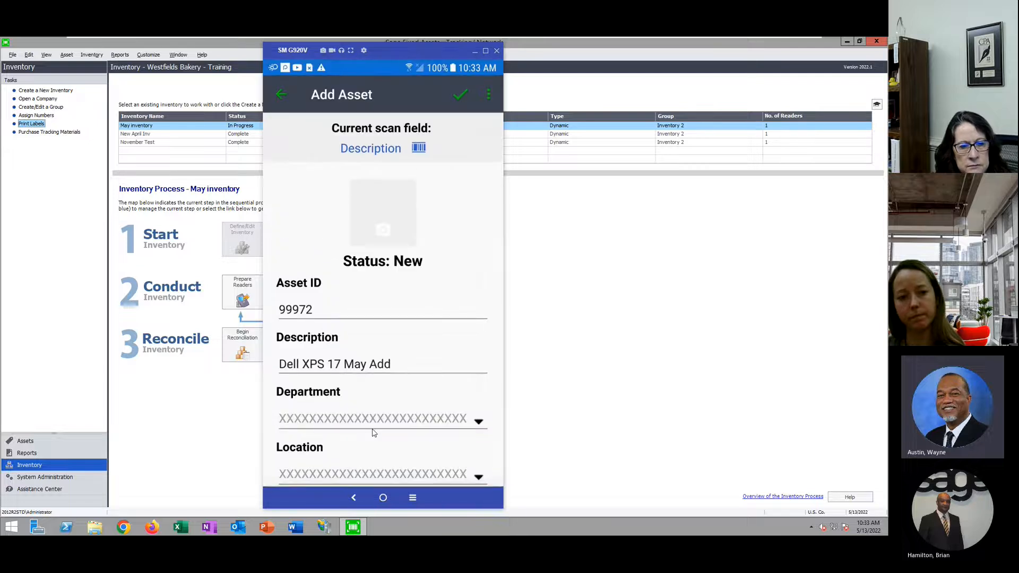
# Set the asset's department to Corporate Office and its location to Store #2
pyautogui.scroll(-1, 374, 432)
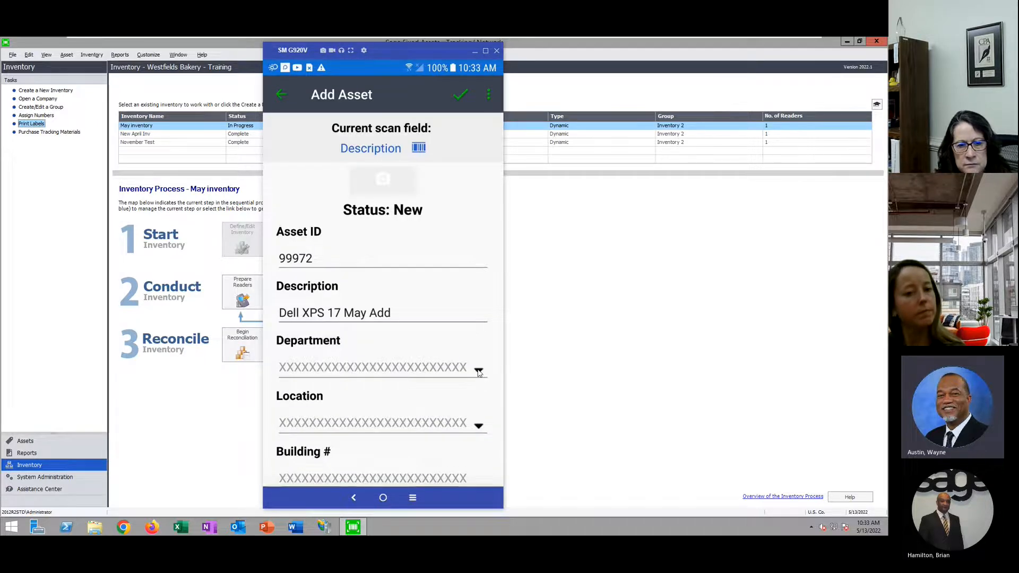
pyautogui.click(478, 372)
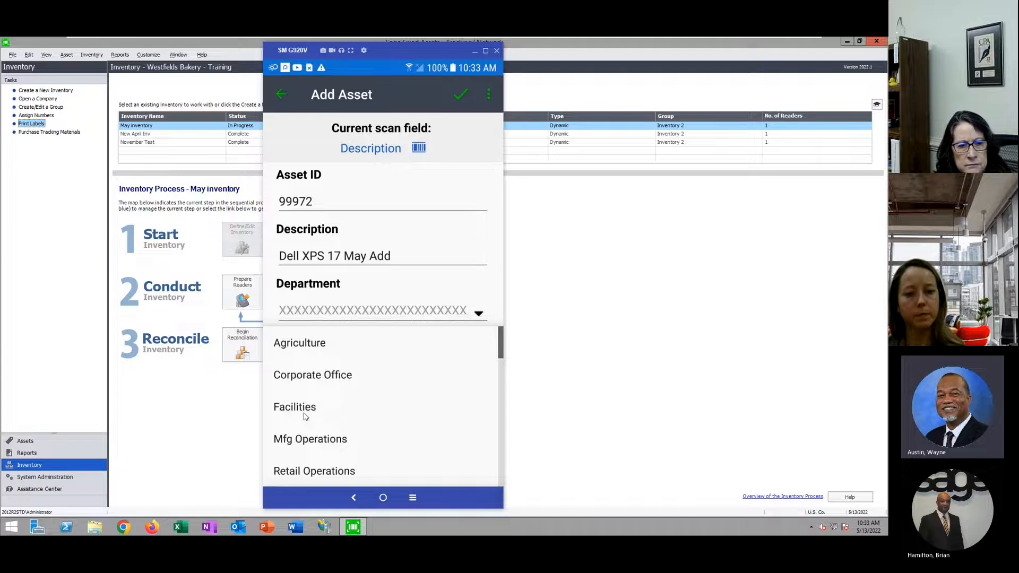
pyautogui.click(320, 376)
pyautogui.click(297, 425)
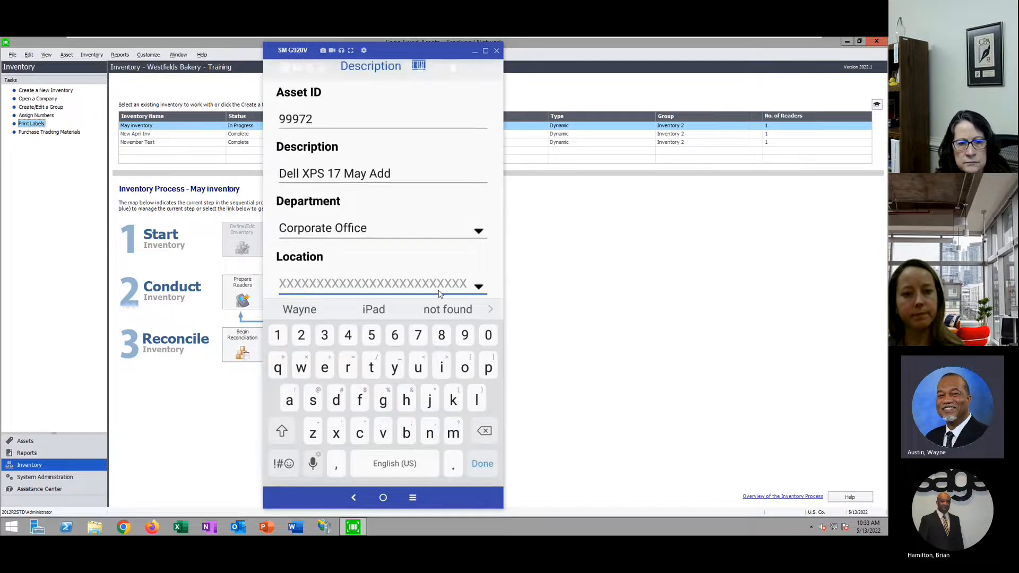
pyautogui.click(479, 290)
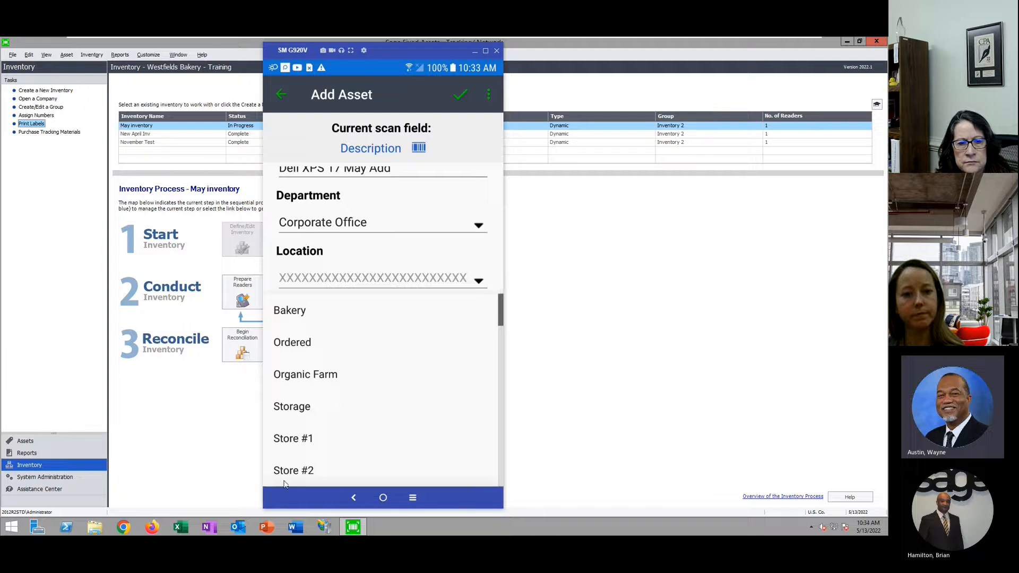
pyautogui.click(308, 472)
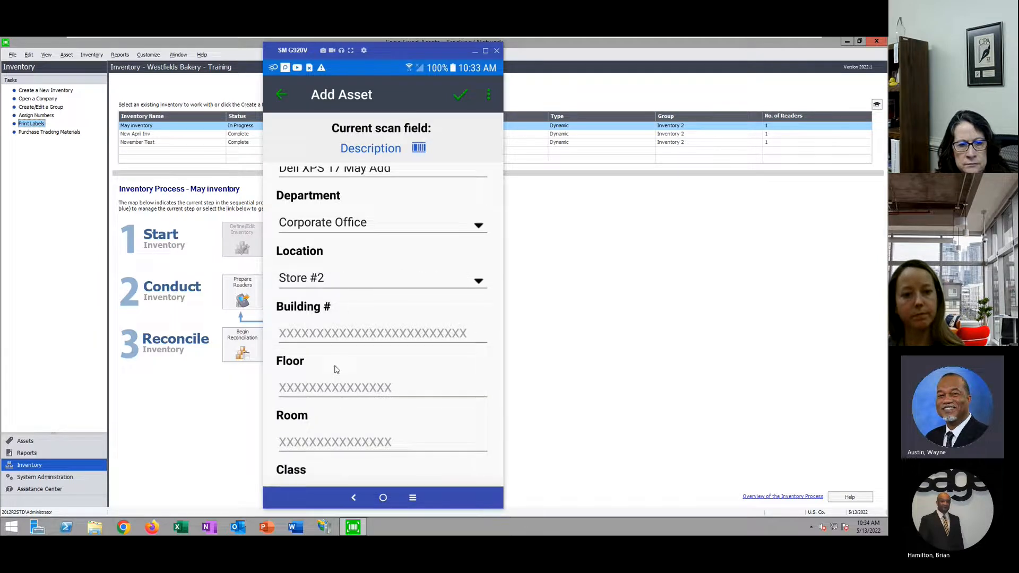
pyautogui.click(332, 337)
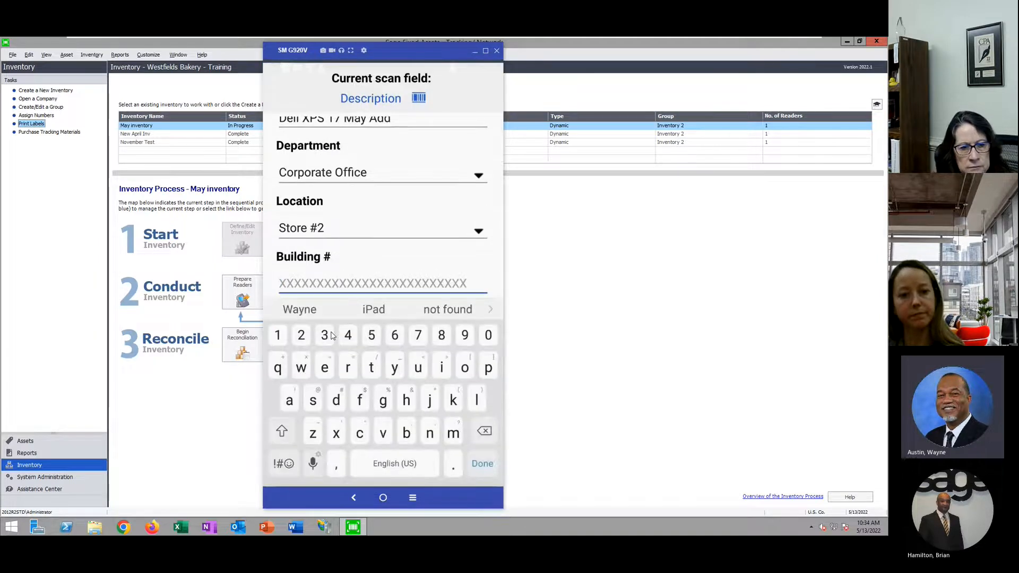
pyautogui.scroll(-2, 393, 268)
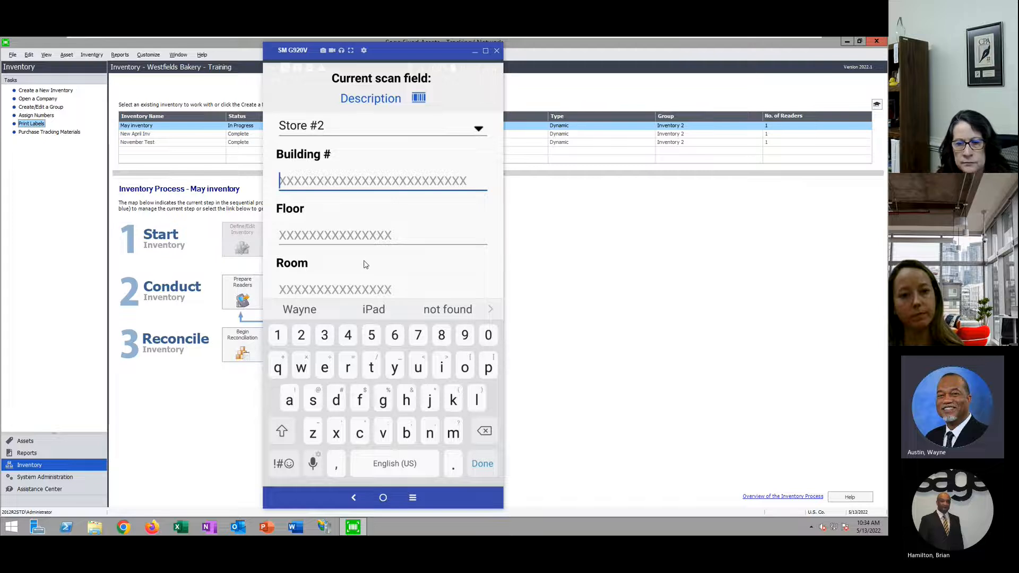
pyautogui.scroll(-3, 370, 272)
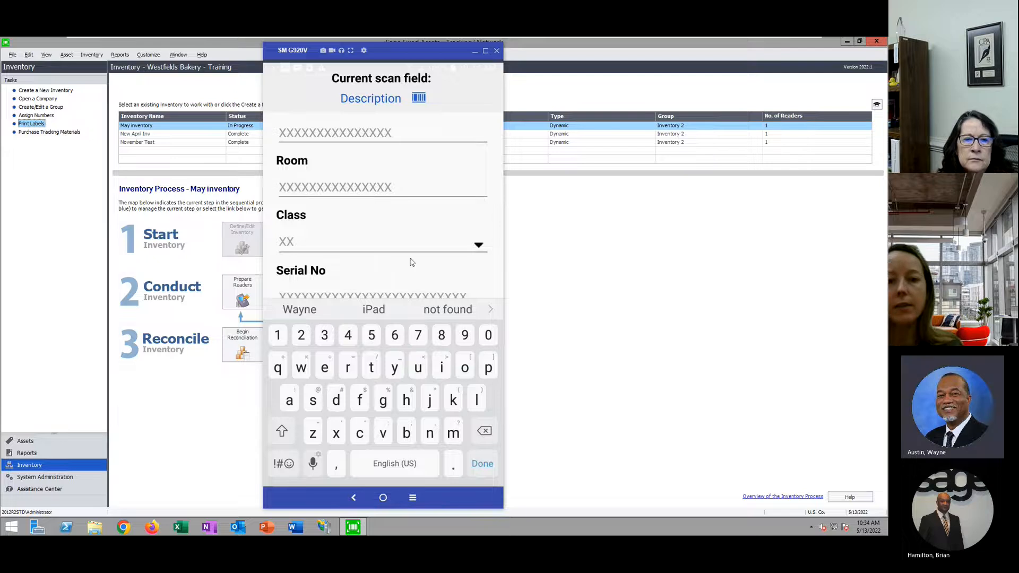
pyautogui.scroll(-2, 413, 262)
pyautogui.click(312, 209)
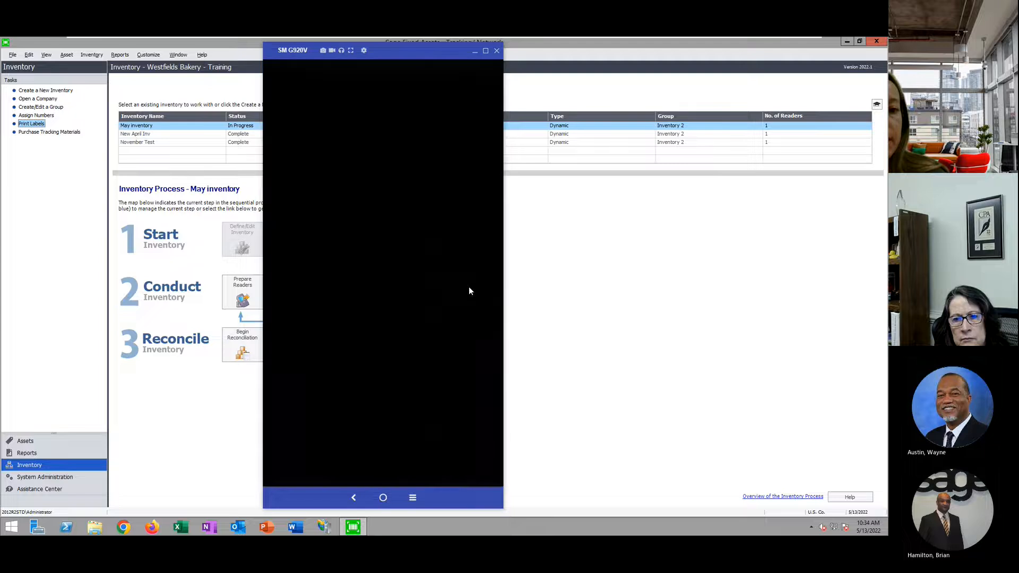
pyautogui.click(383, 498)
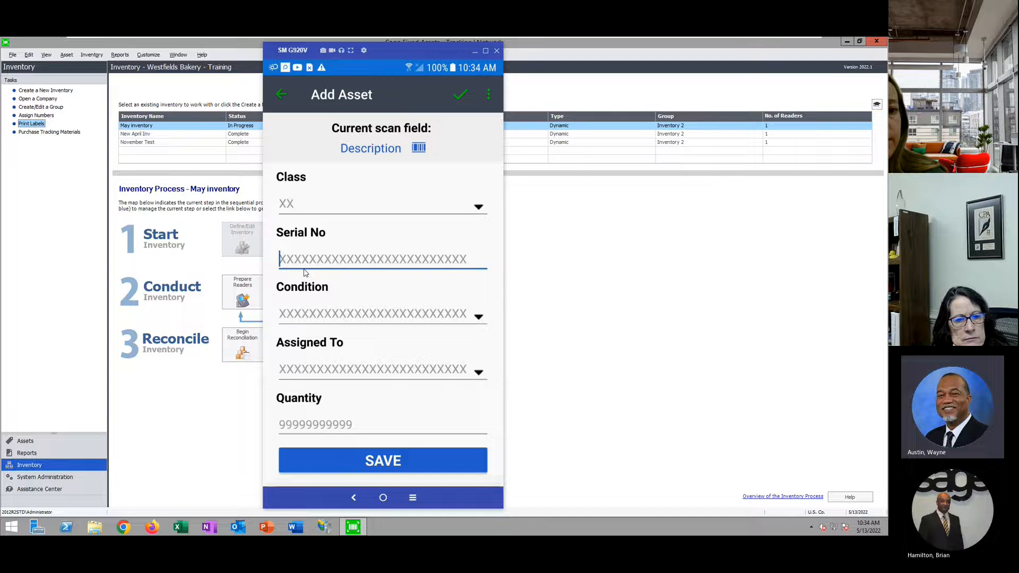
pyautogui.write('9')
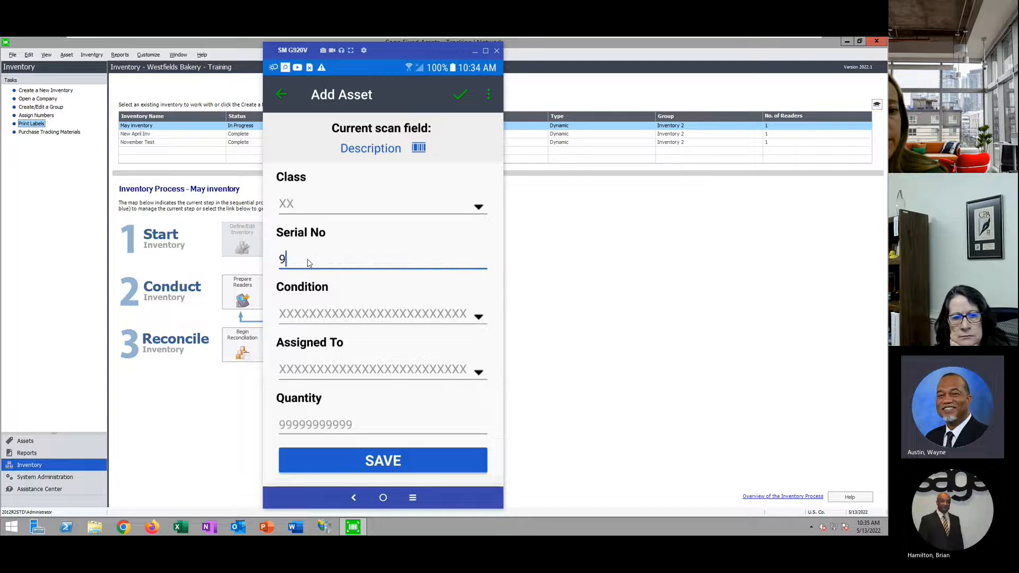
pyautogui.write('99633111258')
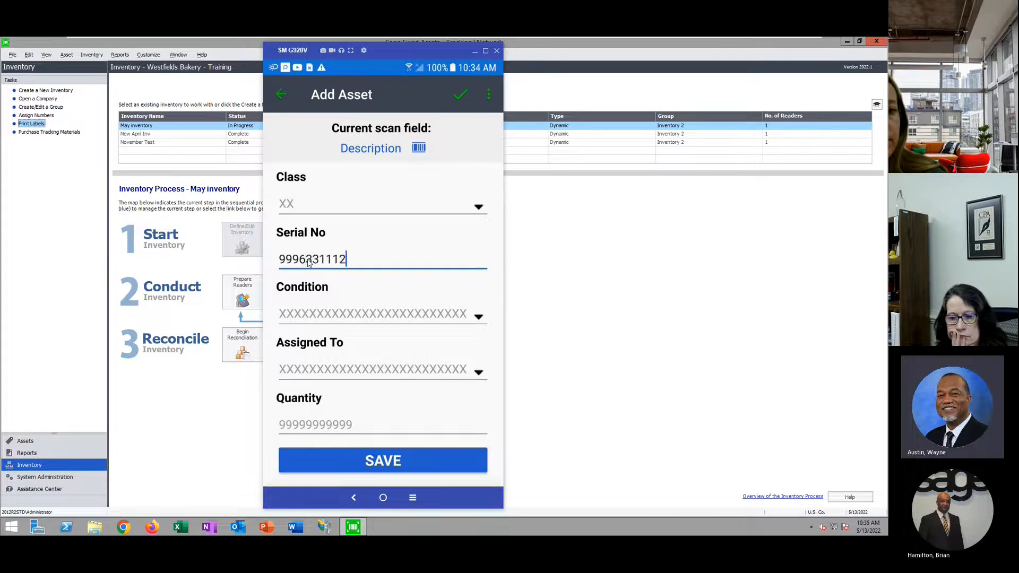
# Assign the asset to an employee, save it, and go back to the asset list
pyautogui.click(317, 369)
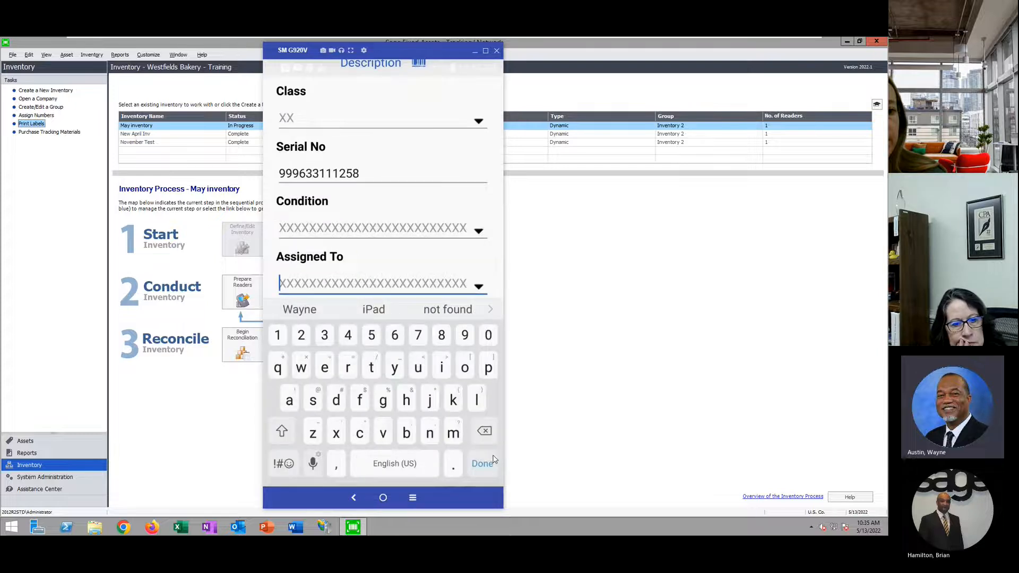
pyautogui.click(484, 290)
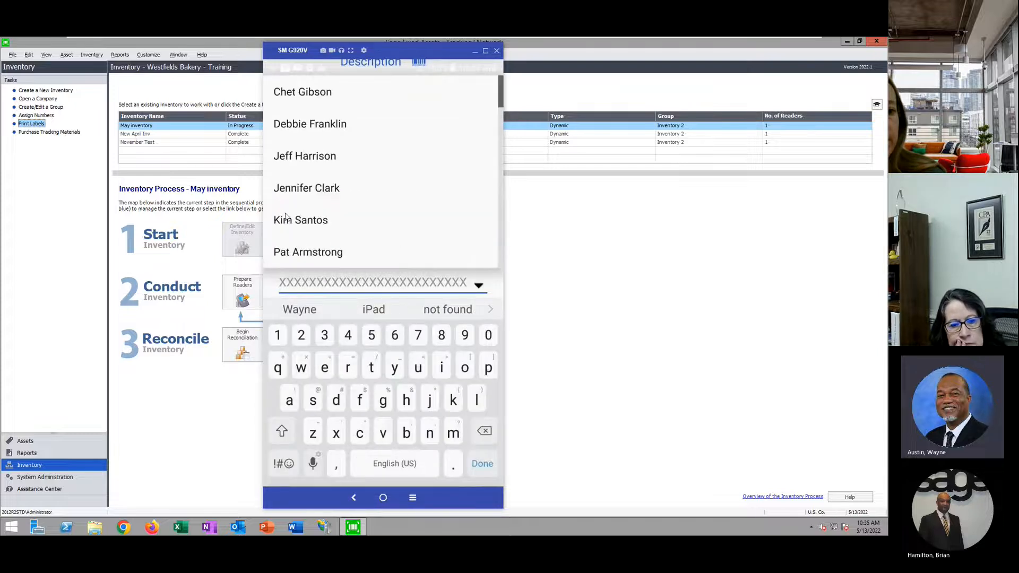
pyautogui.click(310, 223)
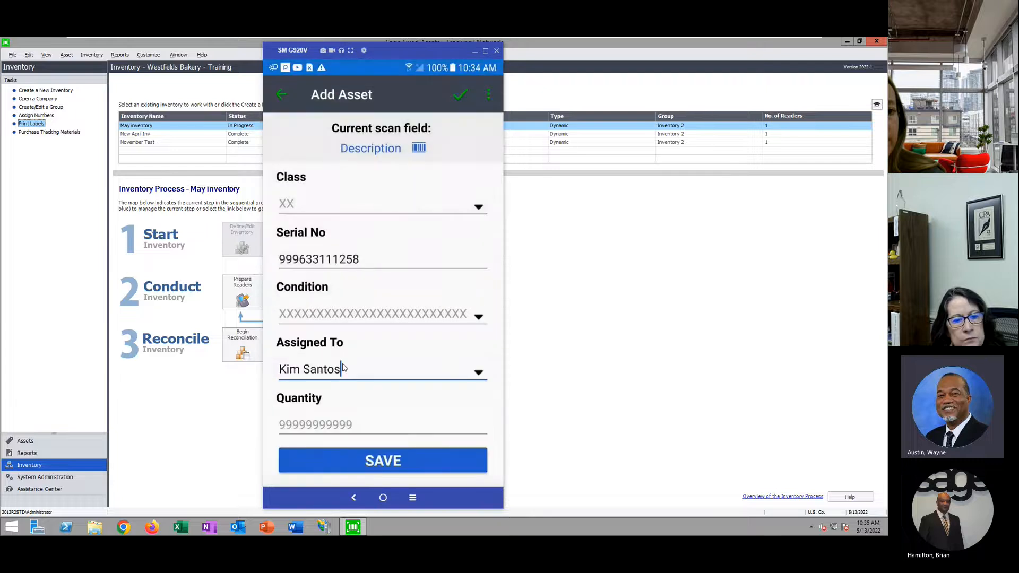
pyautogui.click(399, 460)
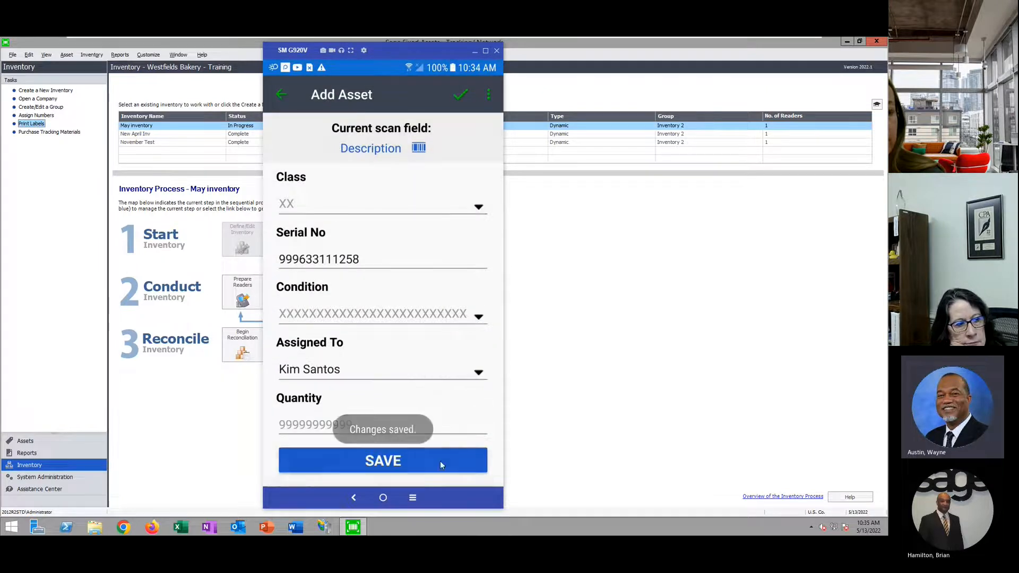
pyautogui.click(281, 96)
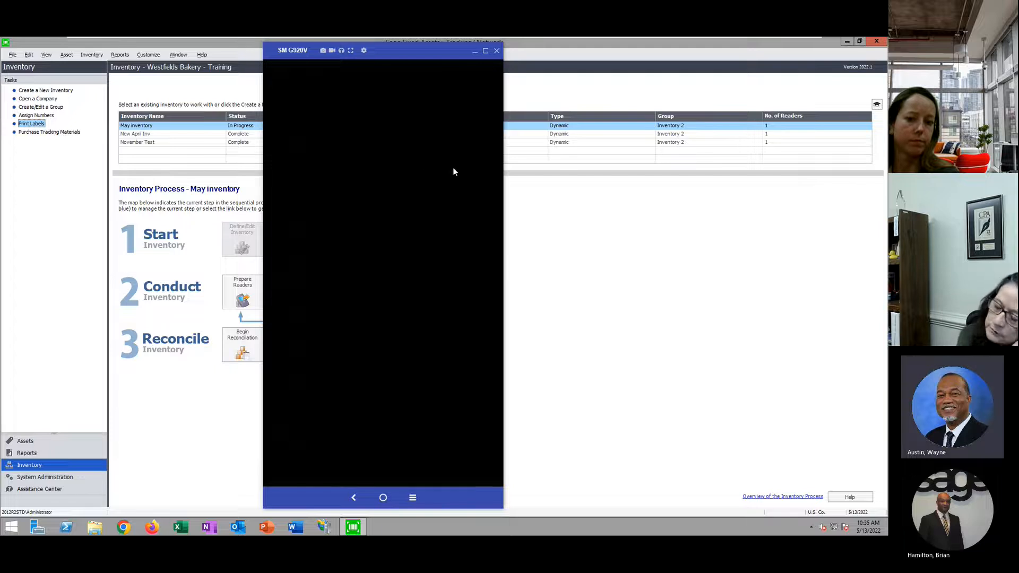
# Wake and unlock the mirrored phone to see the Asset List totalling 20 assets
pyautogui.click(383, 496)
pyautogui.moveTo(405, 412); pyautogui.dragTo(436, 128)
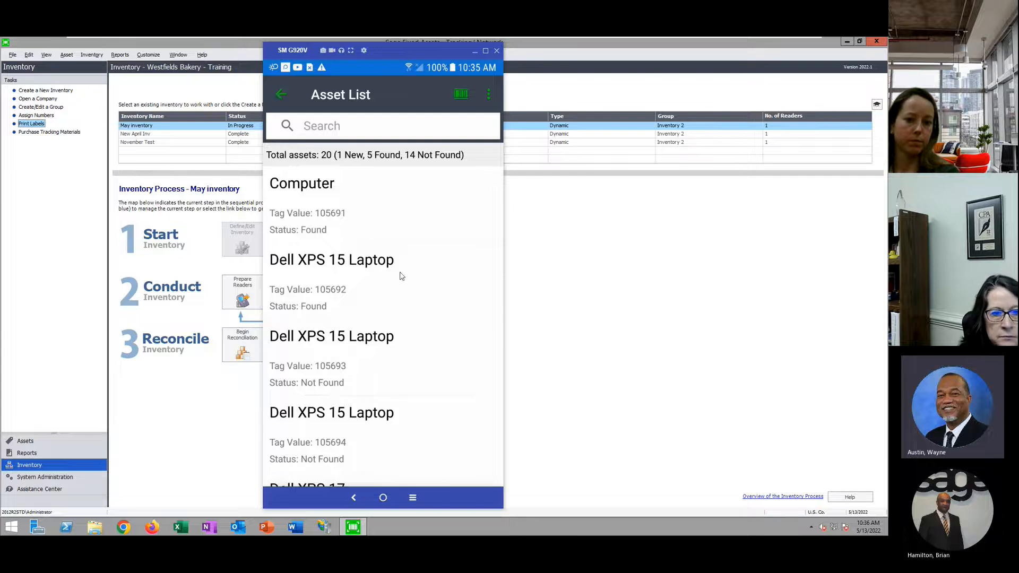
# Upload and complete the May inventory from the Scanner, then return to the desktop program
pyautogui.click(460, 213)
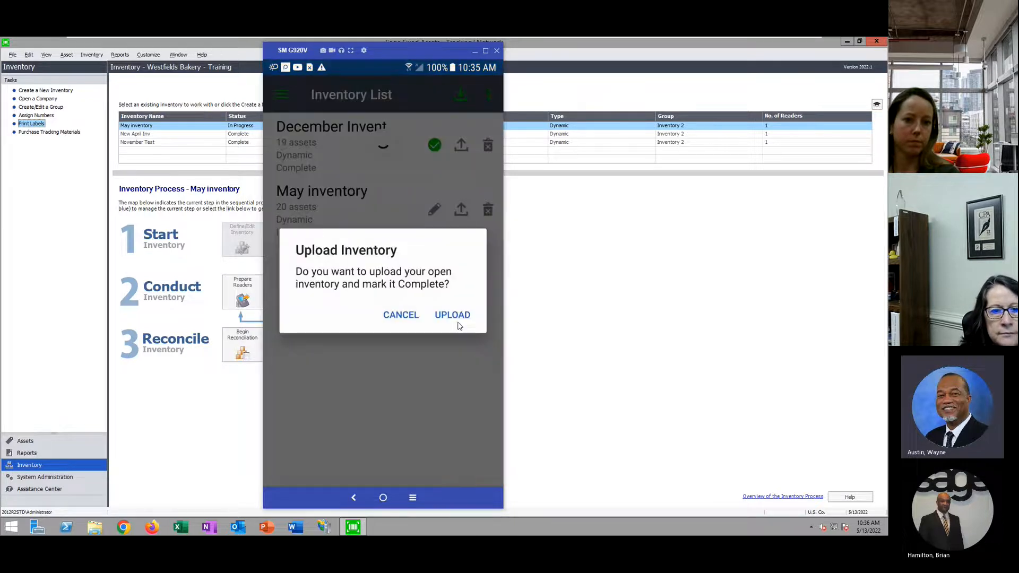
pyautogui.click(455, 314)
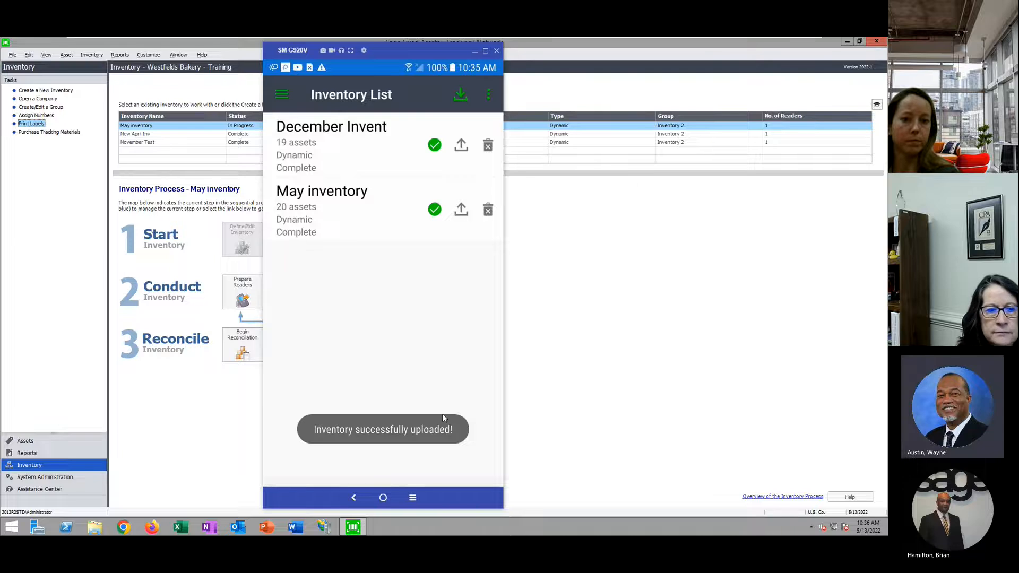
pyautogui.click(698, 313)
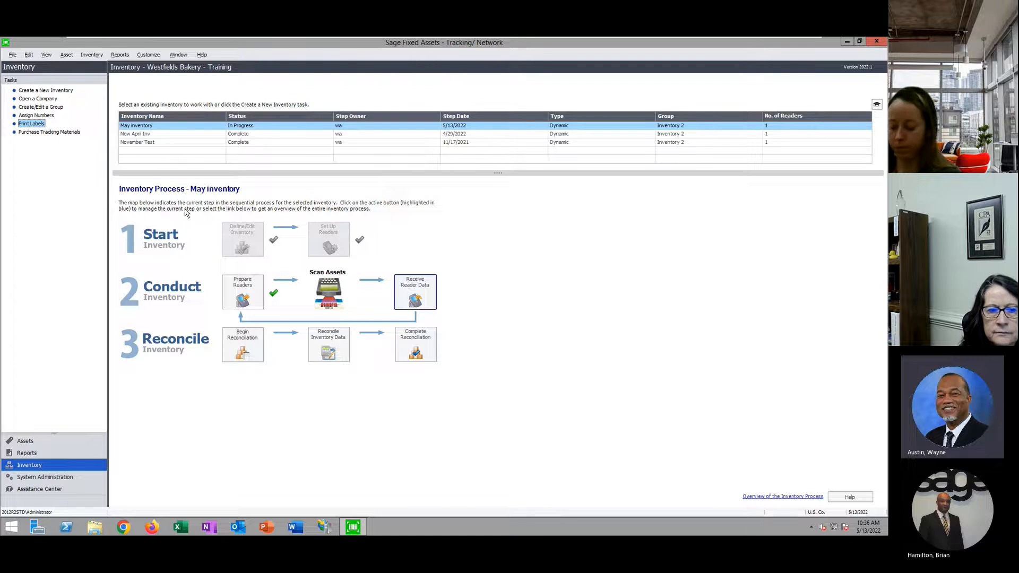
# Receive the 6 scanned records into May inventory and begin reconciliation, entering the step owner
pyautogui.click(166, 134)
pyautogui.click(174, 126)
pyautogui.click(421, 297)
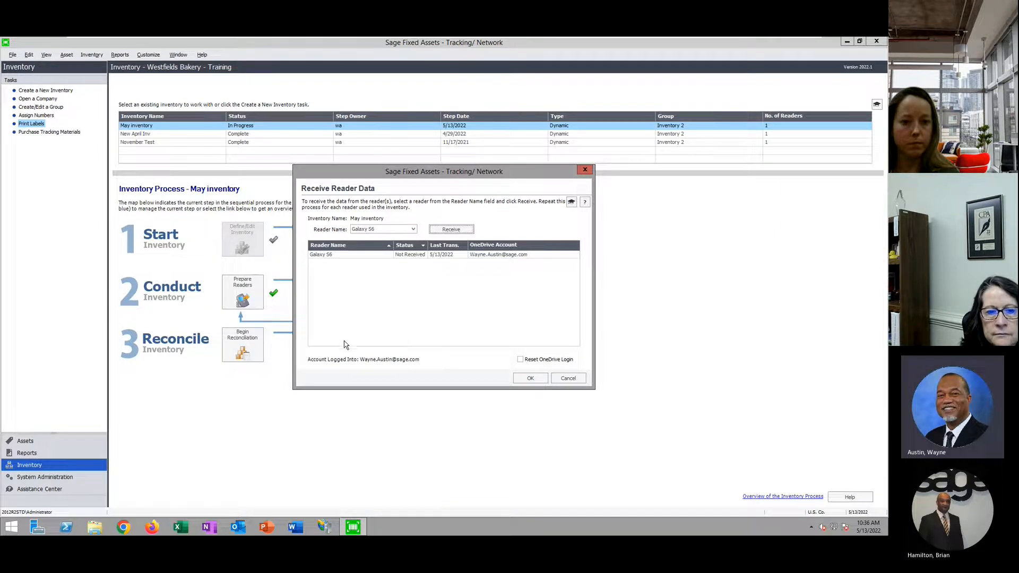
pyautogui.click(460, 232)
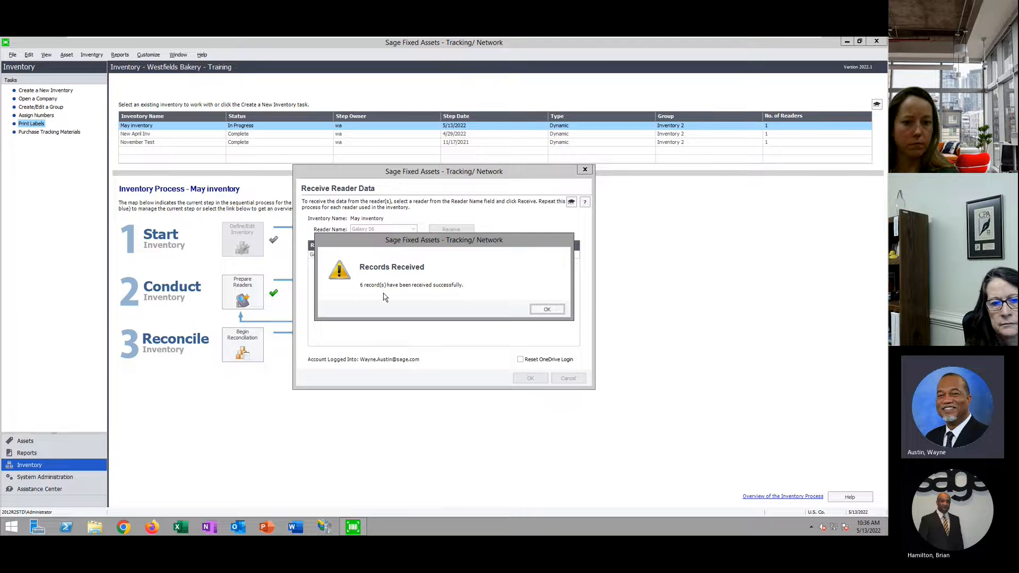
pyautogui.click(548, 310)
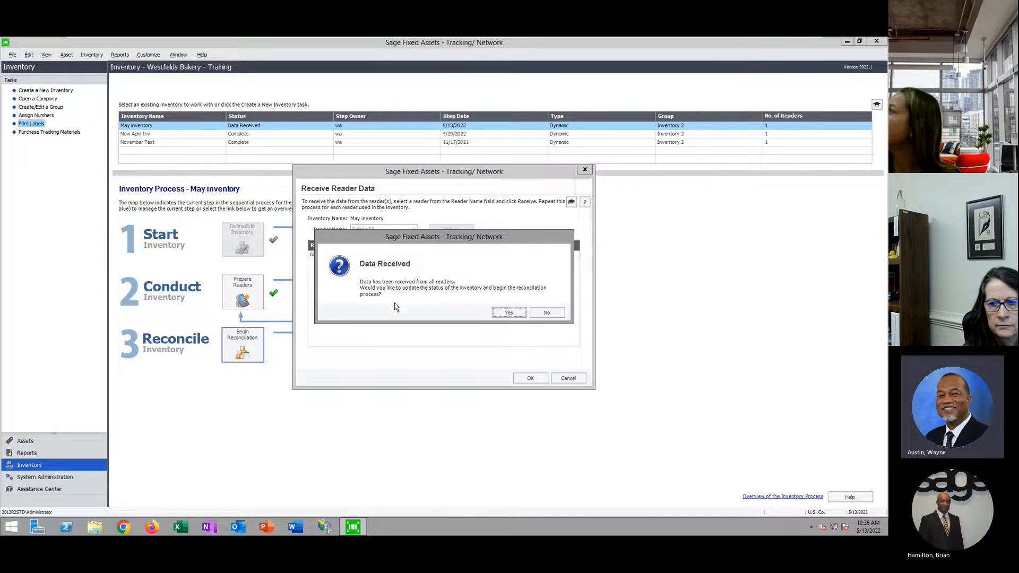
pyautogui.click(509, 313)
pyautogui.write('wa')
pyautogui.click(467, 331)
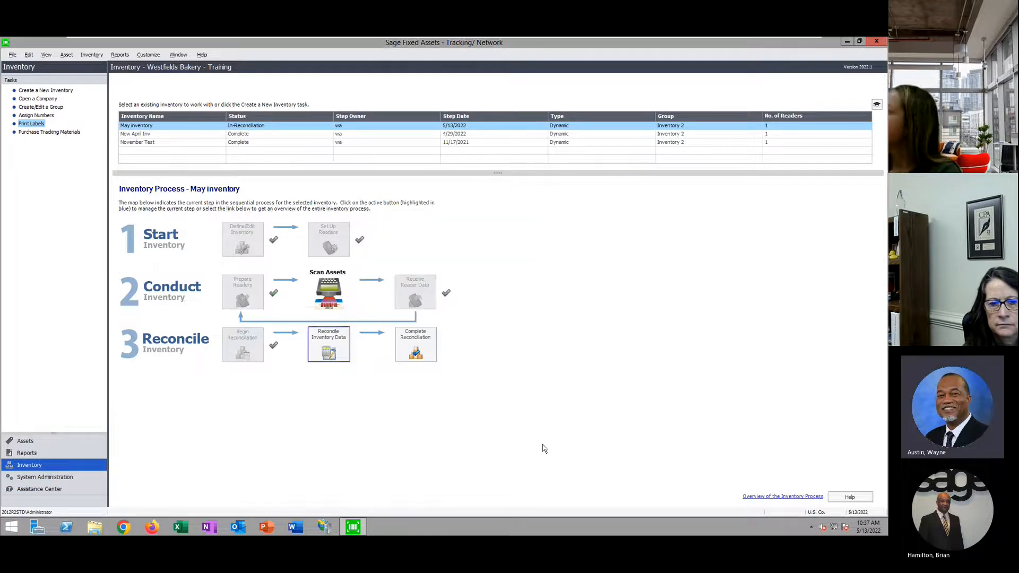
# Set all 14 not-found assets to Do not reconcile using Apply to All
pyautogui.click(338, 343)
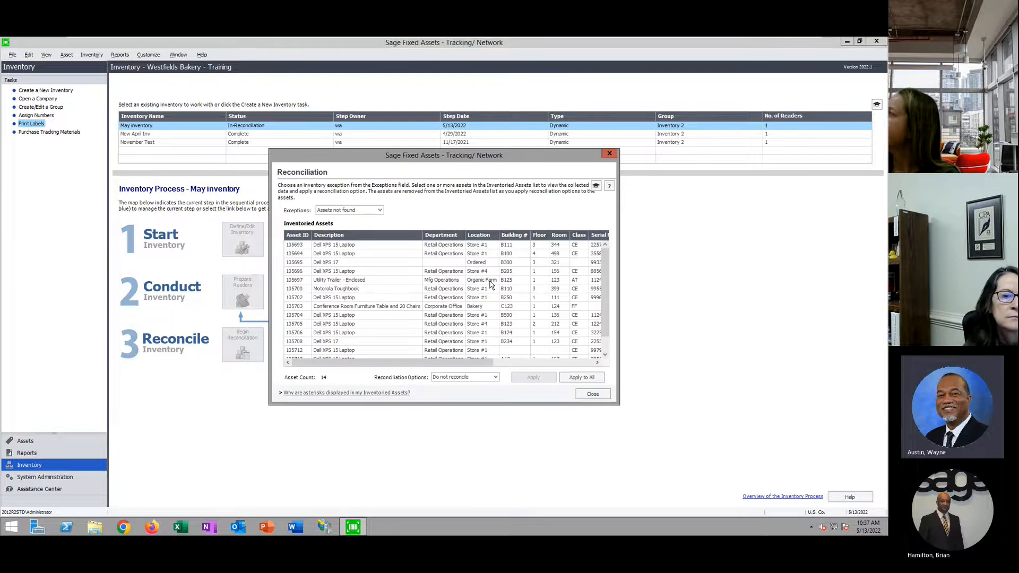
pyautogui.click(380, 211)
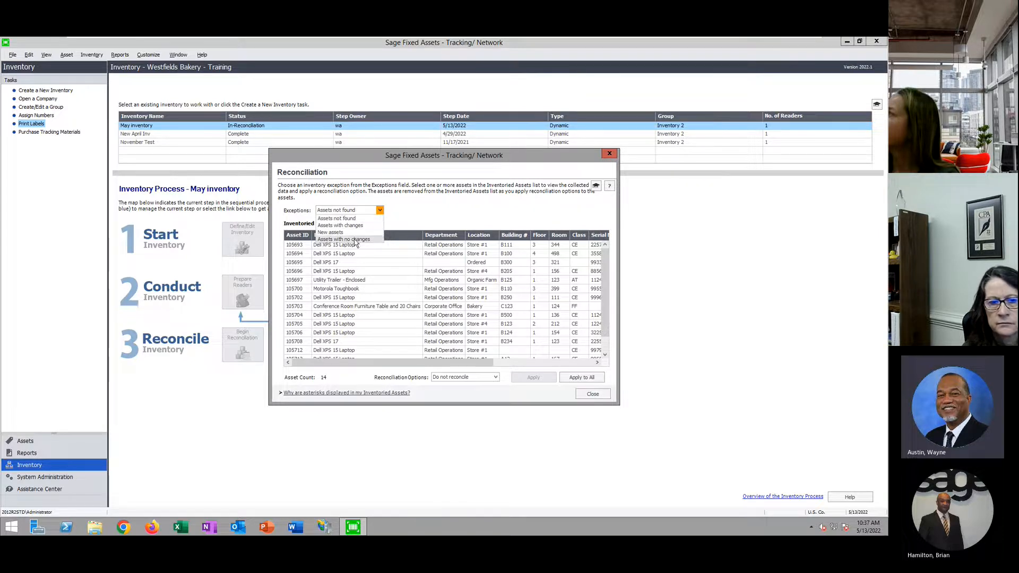
pyautogui.click(365, 220)
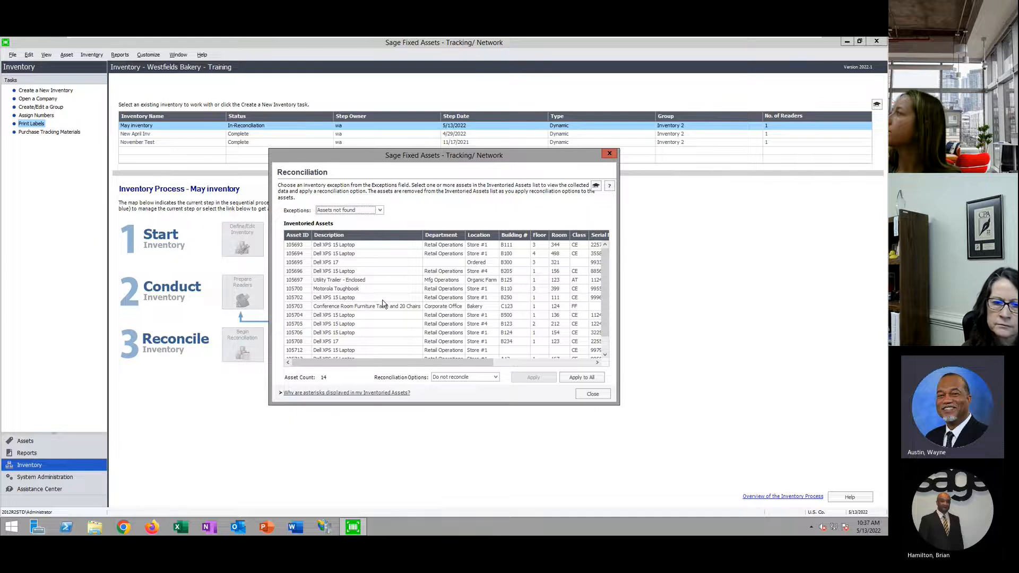
pyautogui.click(335, 272)
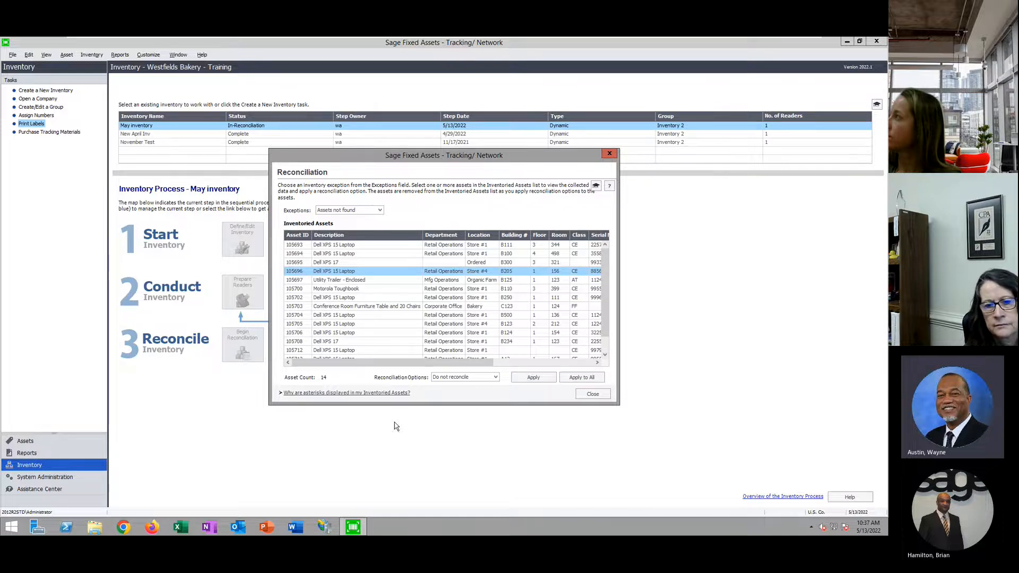
pyautogui.click(495, 377)
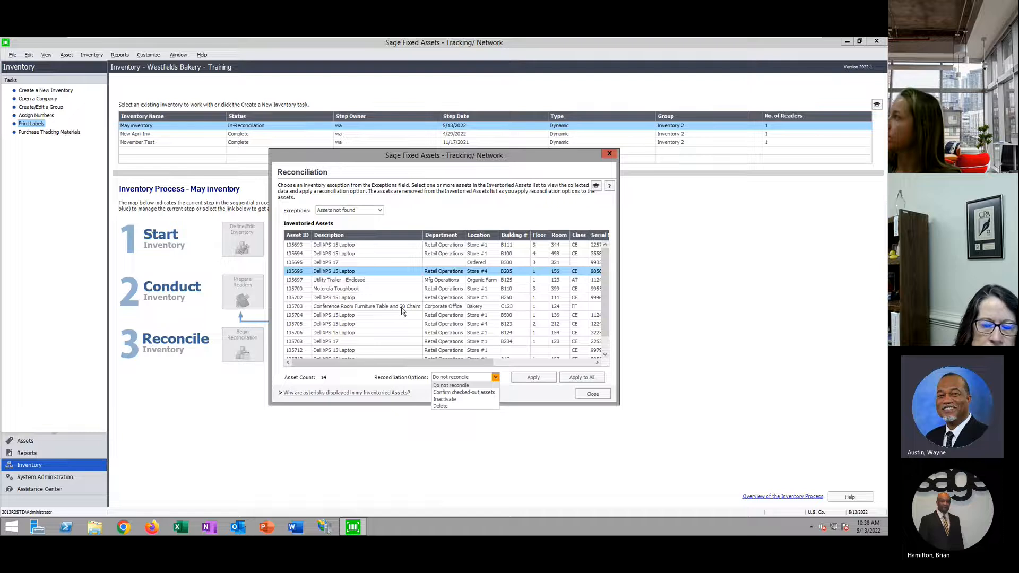
pyautogui.click(464, 386)
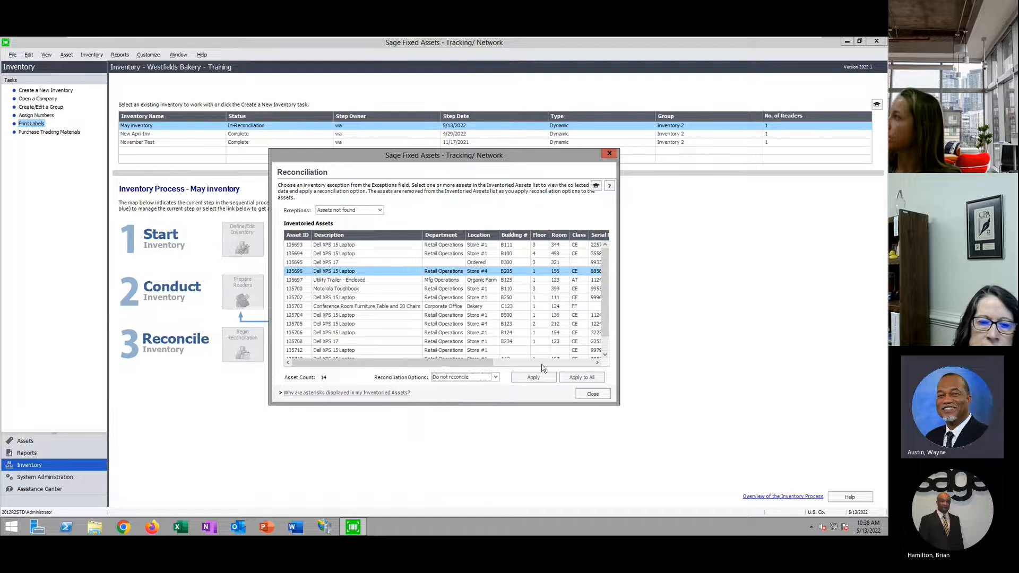
pyautogui.click(594, 379)
pyautogui.click(509, 314)
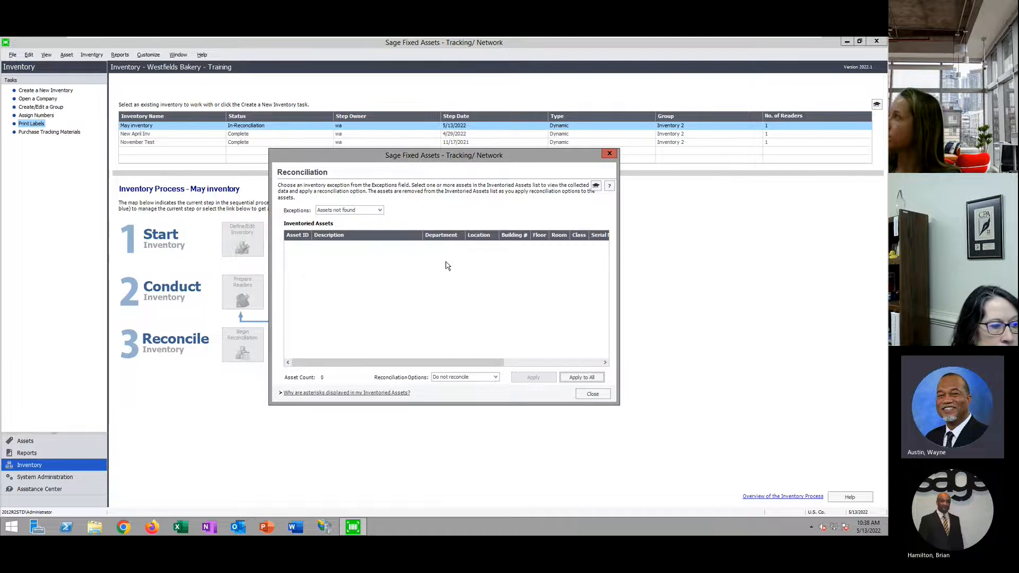
pyautogui.click(380, 209)
# Update both changed assets with their collected scanner data, then list the new assets
pyautogui.click(360, 226)
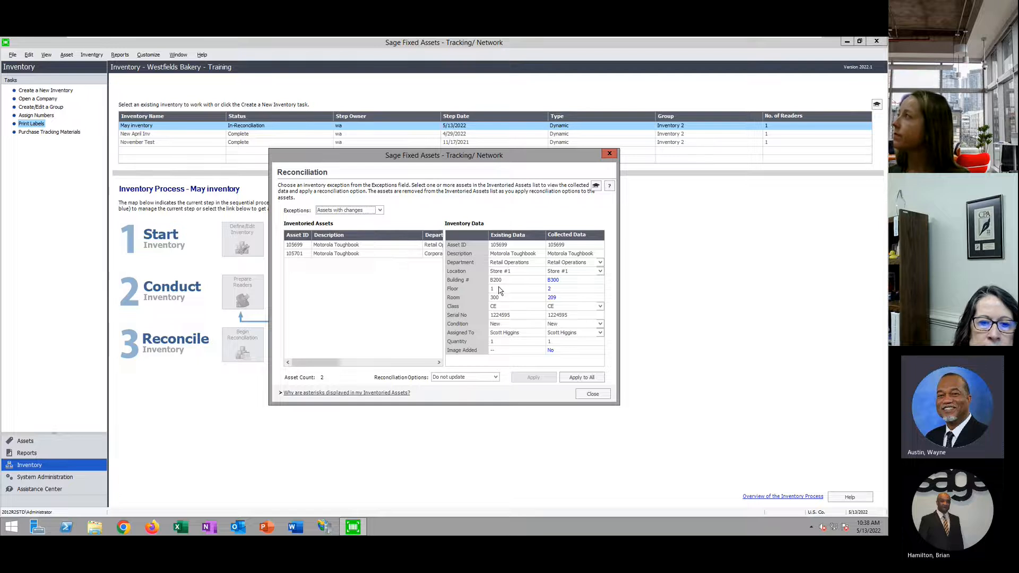
pyautogui.click(368, 245)
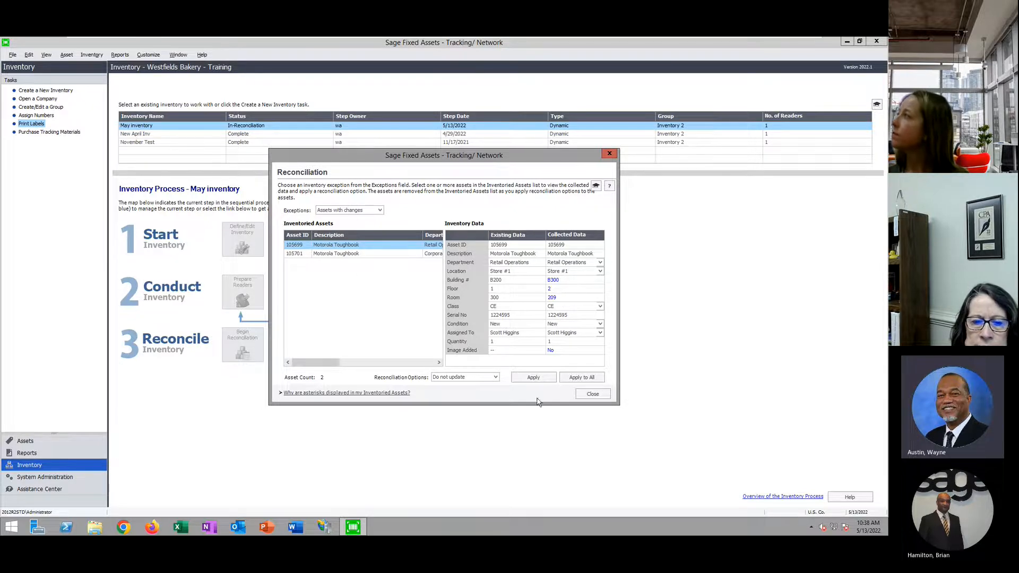
pyautogui.click(495, 378)
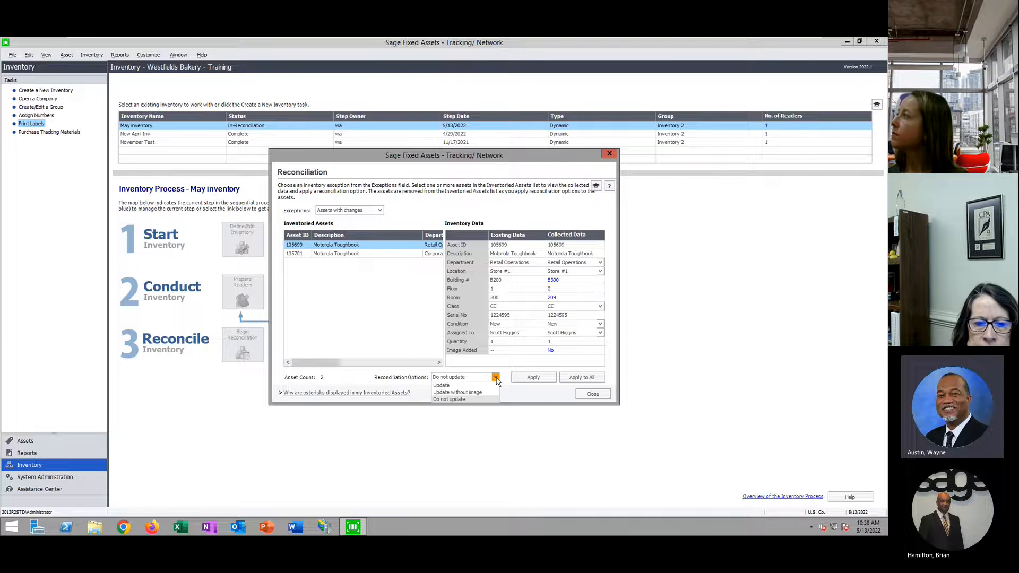
pyautogui.click(445, 389)
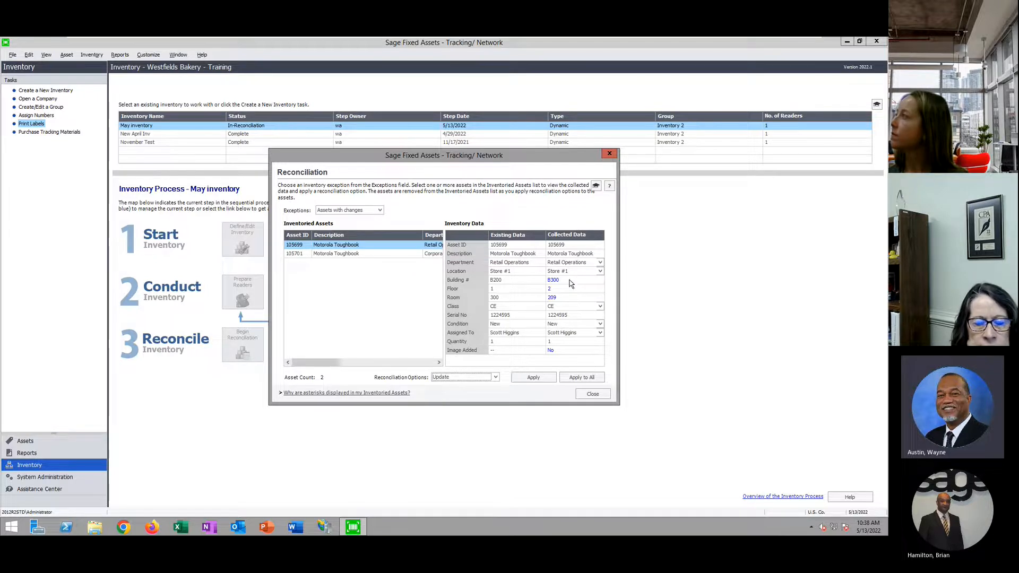
pyautogui.click(598, 380)
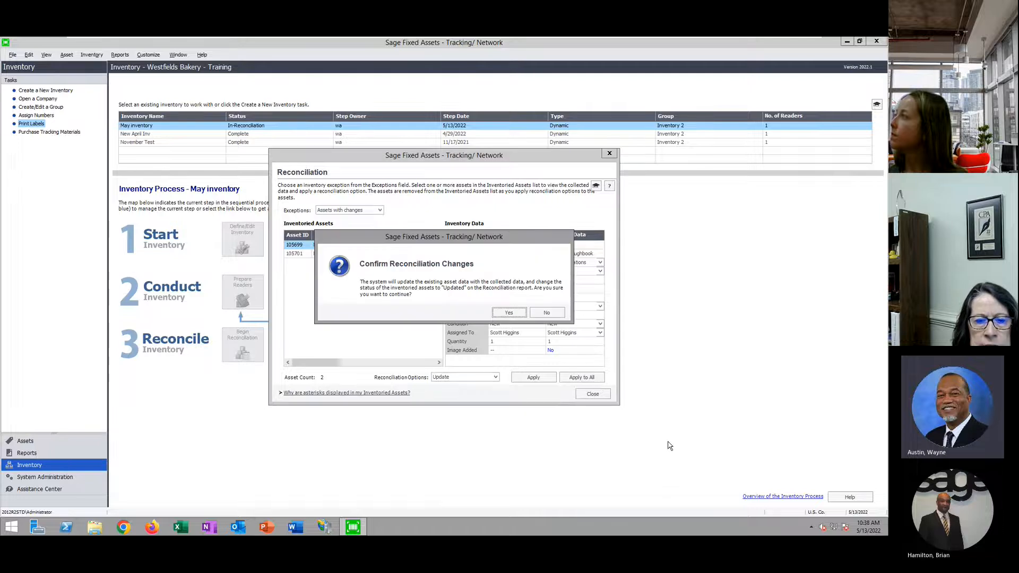
pyautogui.click(510, 315)
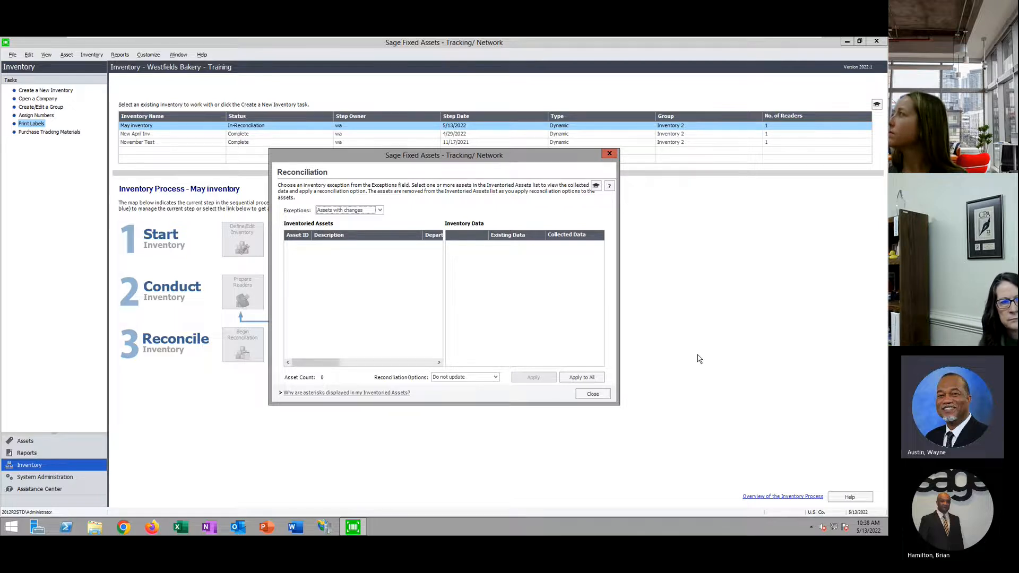
pyautogui.click(494, 377)
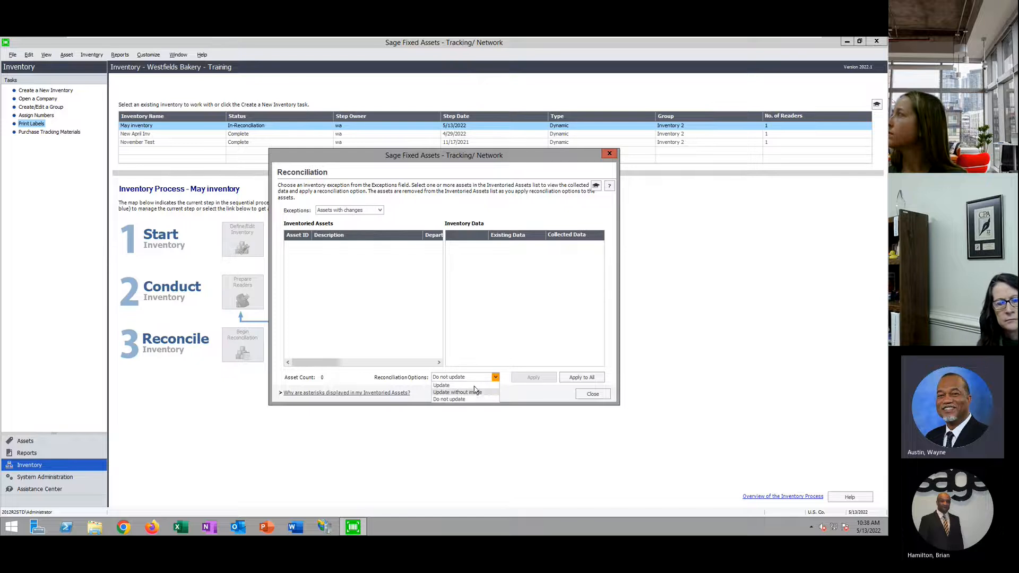
pyautogui.click(379, 211)
pyautogui.click(345, 239)
# Add new asset 99972 from the Dell XPS 15 Bakery template, then show assets with no changes
pyautogui.click(344, 245)
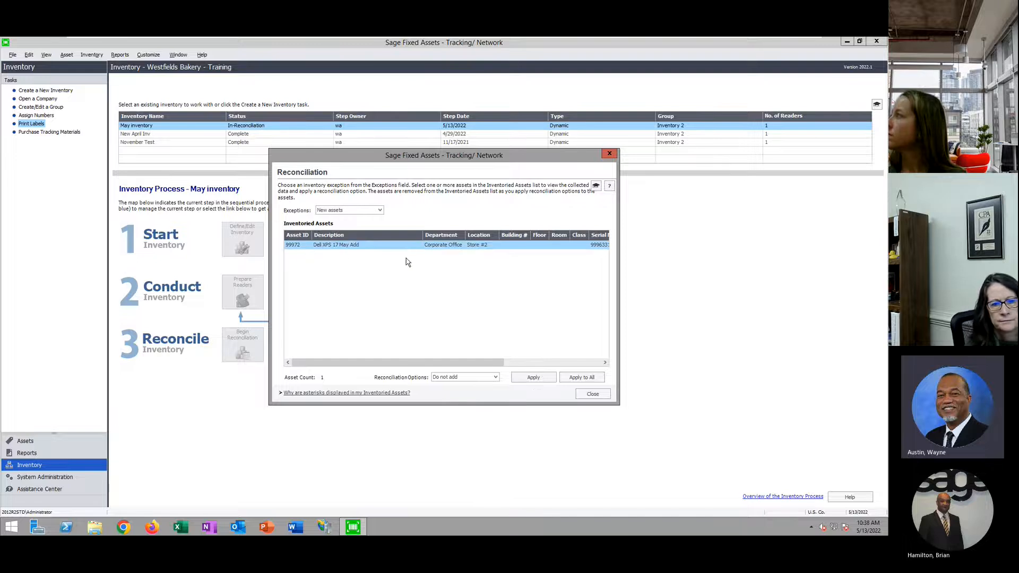
pyautogui.click(495, 377)
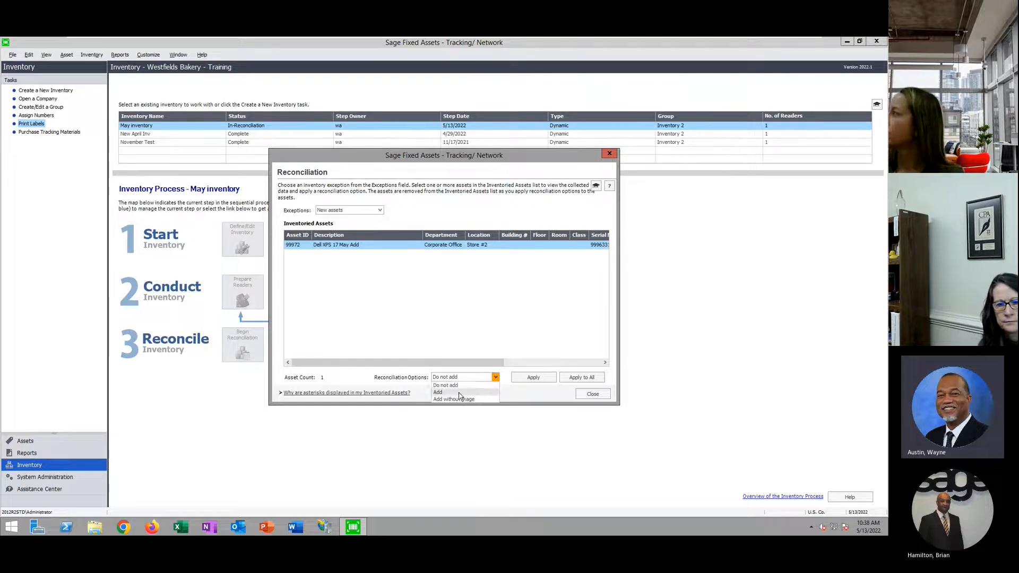
pyautogui.click(459, 393)
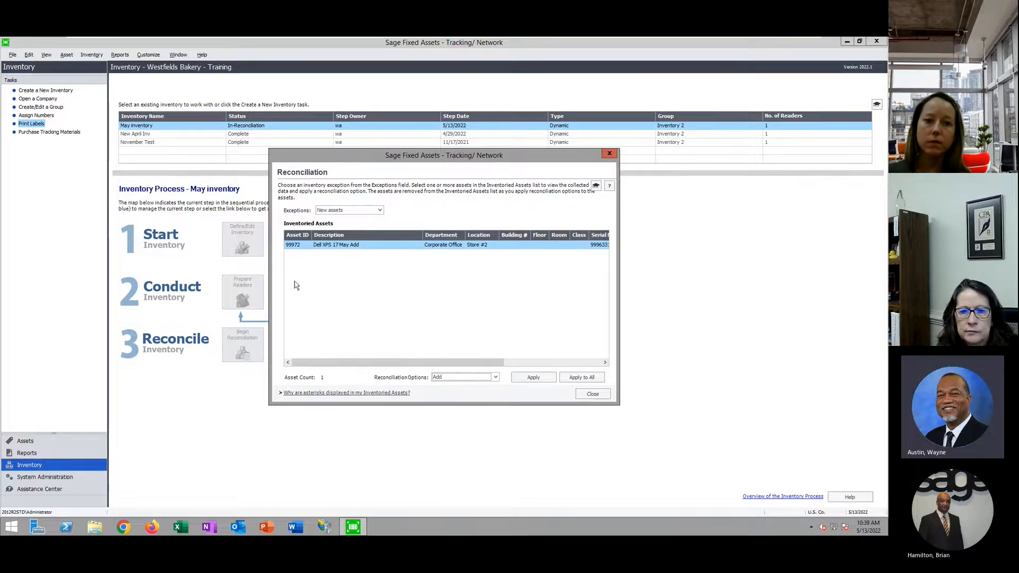
pyautogui.click(532, 378)
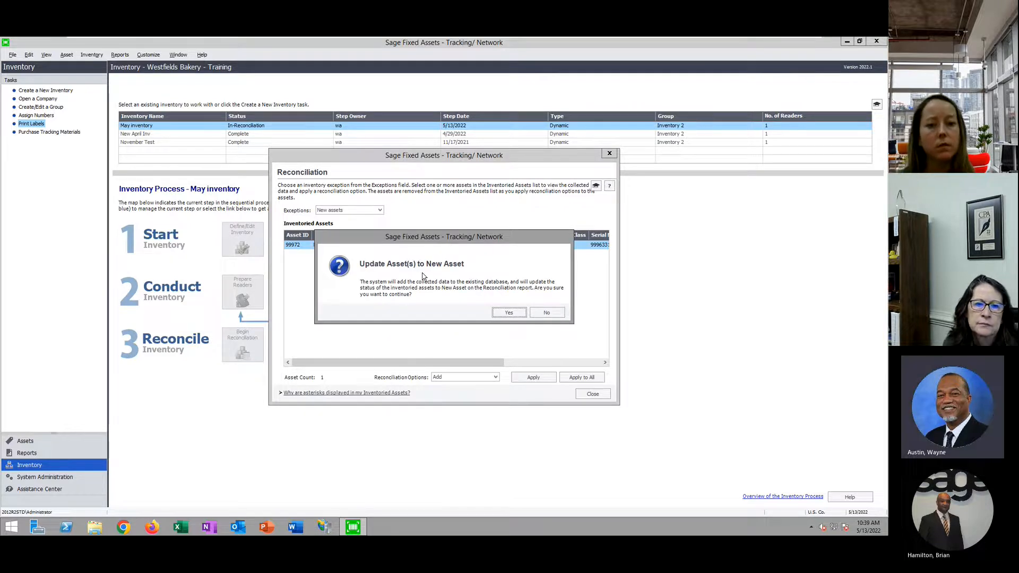
pyautogui.click(509, 313)
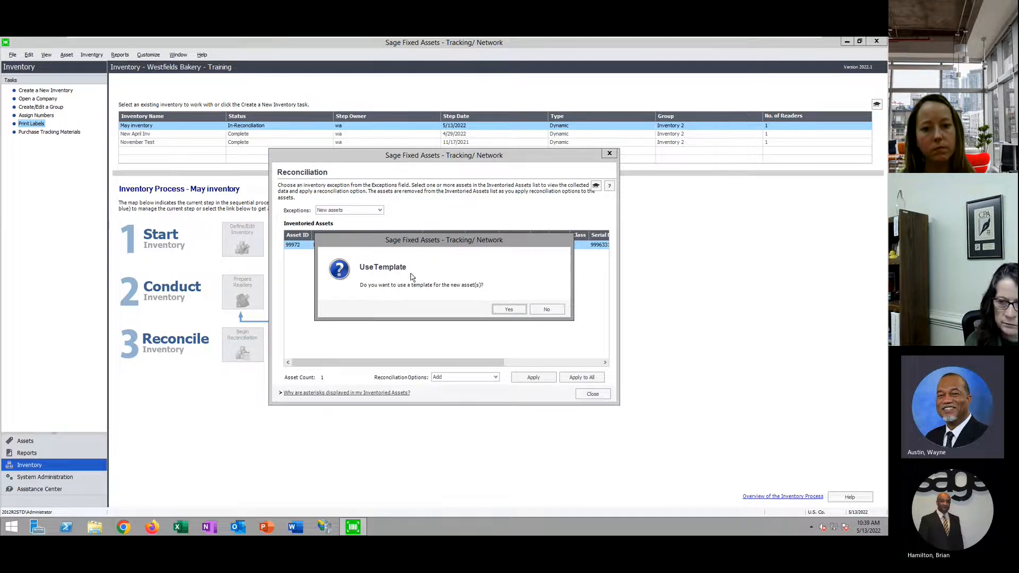
pyautogui.click(507, 309)
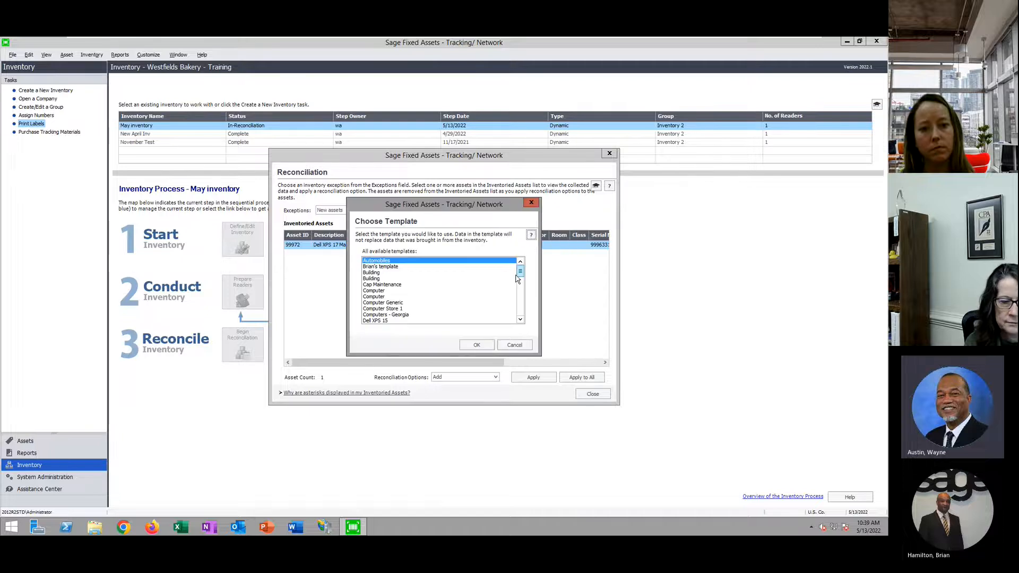
pyautogui.scroll(-2, 524, 276)
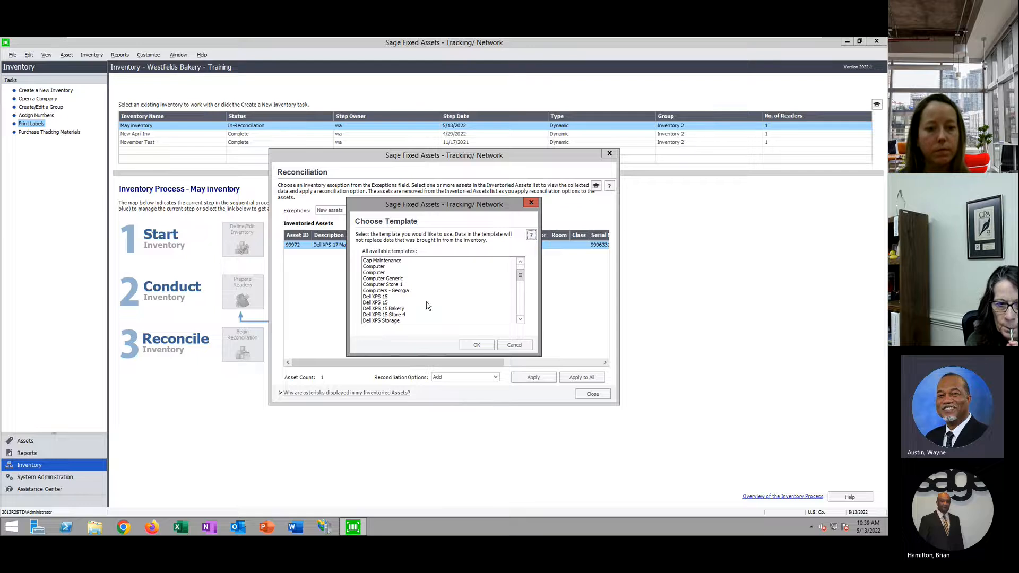
pyautogui.click(391, 310)
pyautogui.scroll(-2, 515, 278)
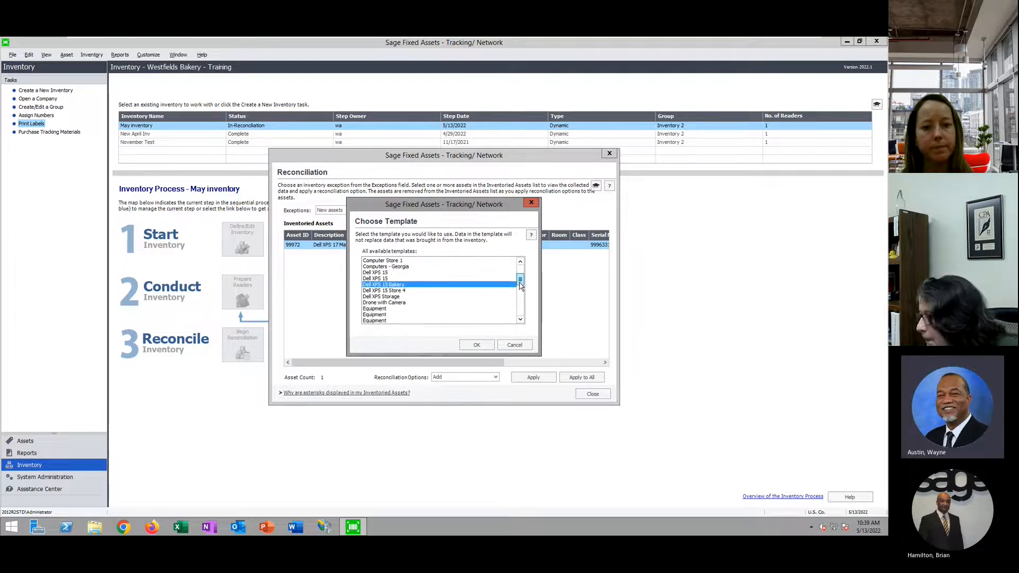
pyautogui.click(476, 345)
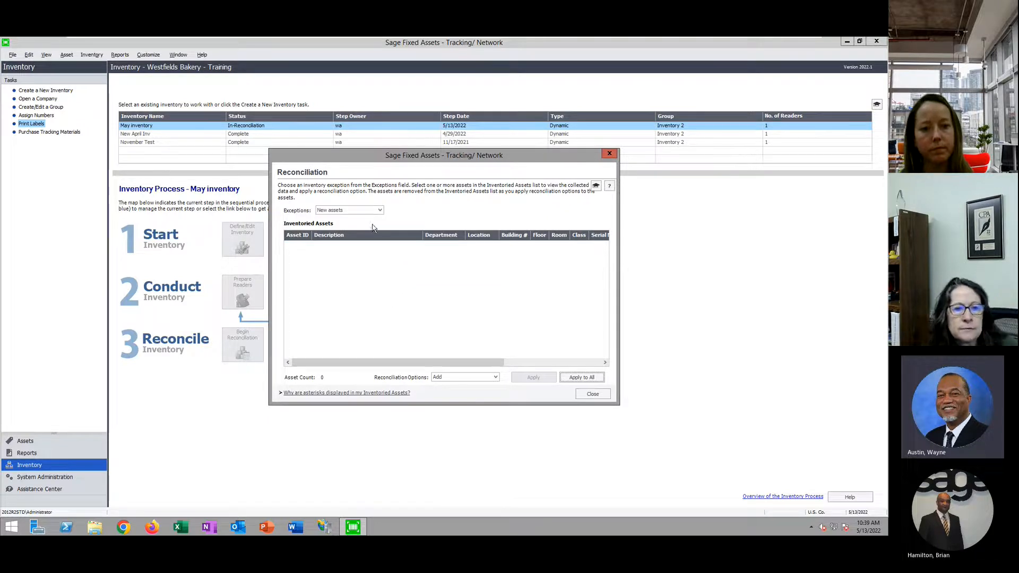
pyautogui.click(380, 210)
pyautogui.click(342, 239)
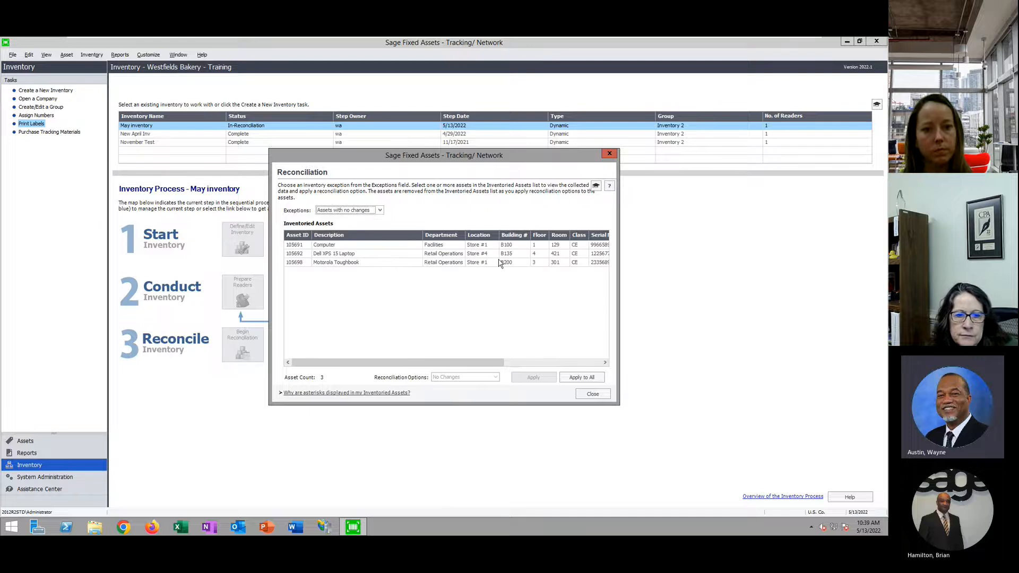
# Reconcile all three unchanged assets at once, confirming the prompts and dismissing the printer error
pyautogui.click(582, 377)
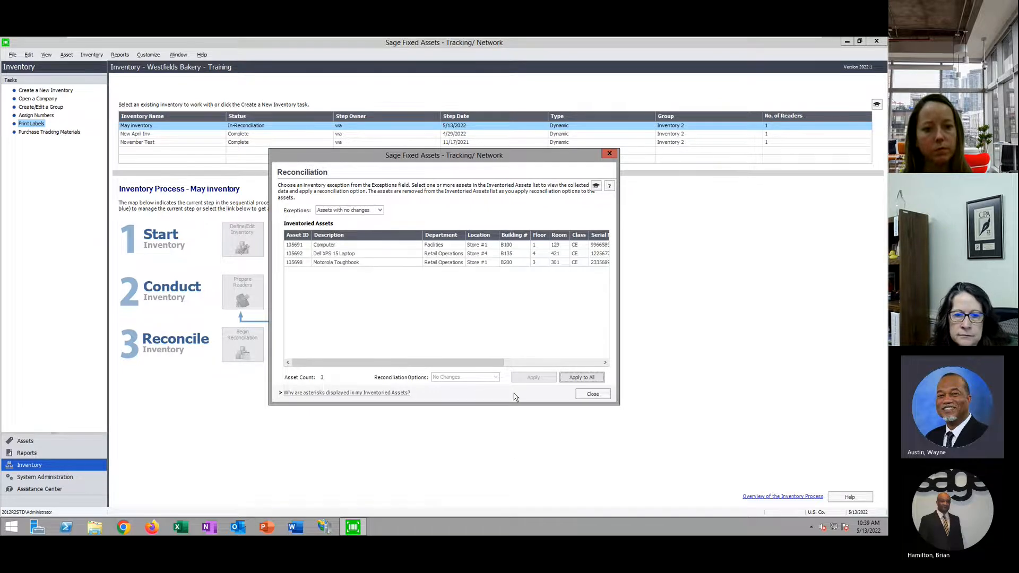
pyautogui.click(491, 315)
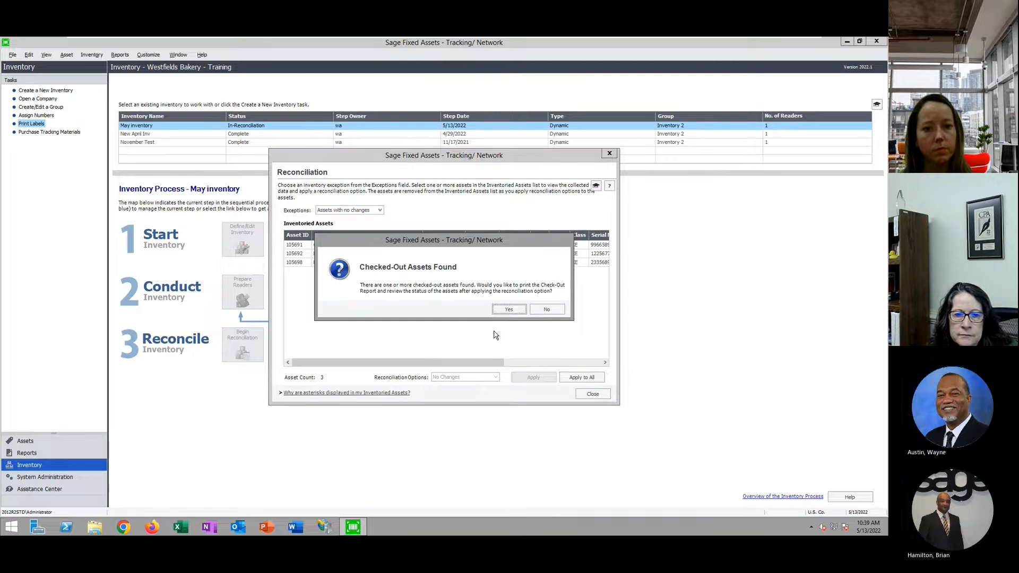
pyautogui.click(508, 311)
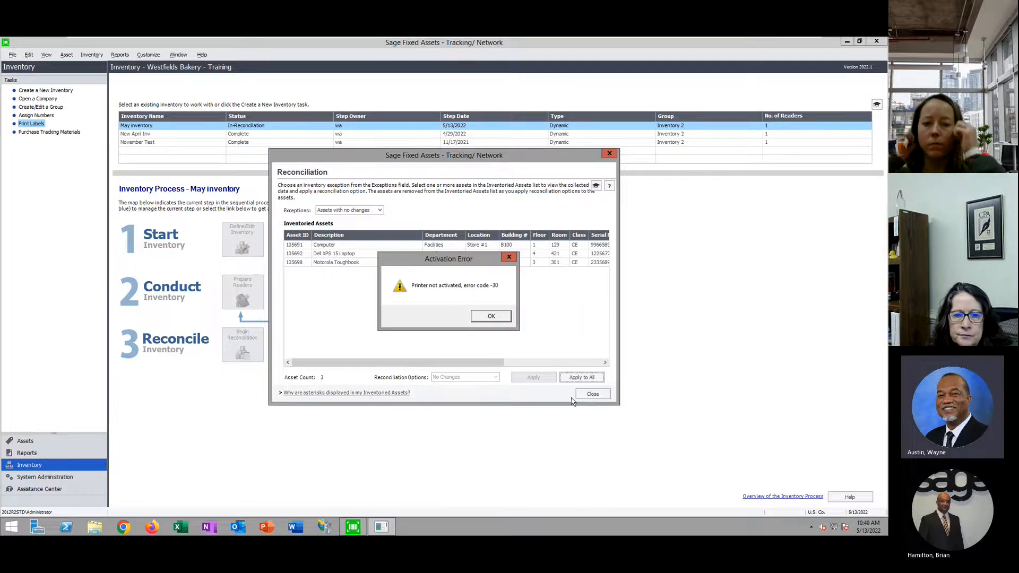
pyautogui.click(500, 314)
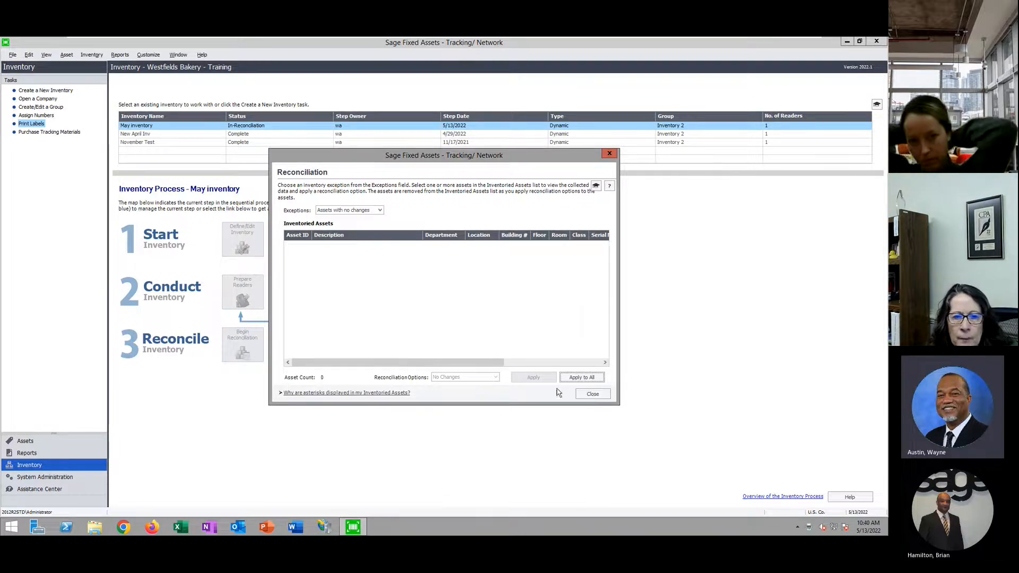
# Mark the May inventory reconciliation Complete under the entered name and agree to run its report
pyautogui.click(594, 393)
pyautogui.write('wa')
pyautogui.click(462, 320)
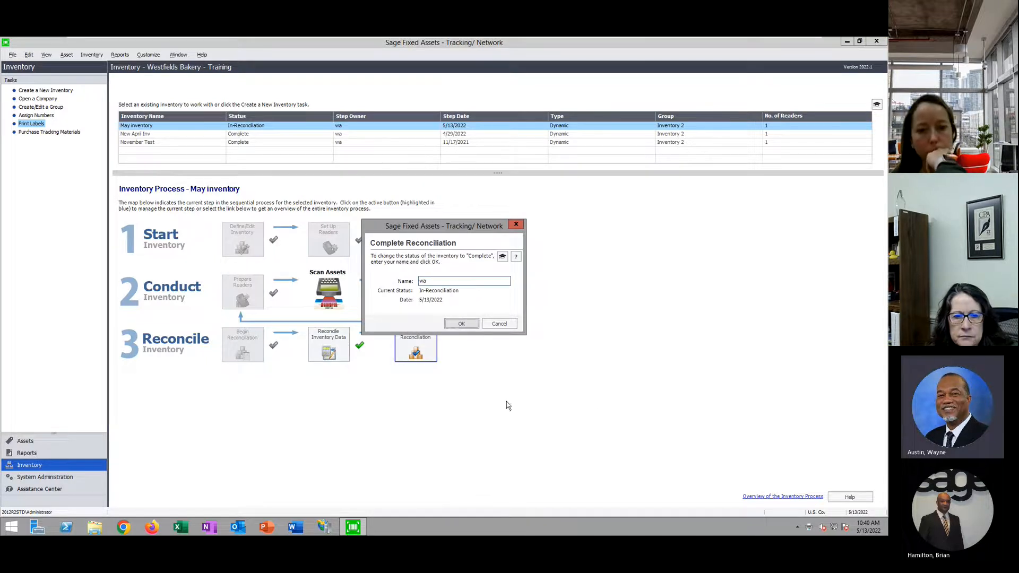
pyautogui.press('Return')
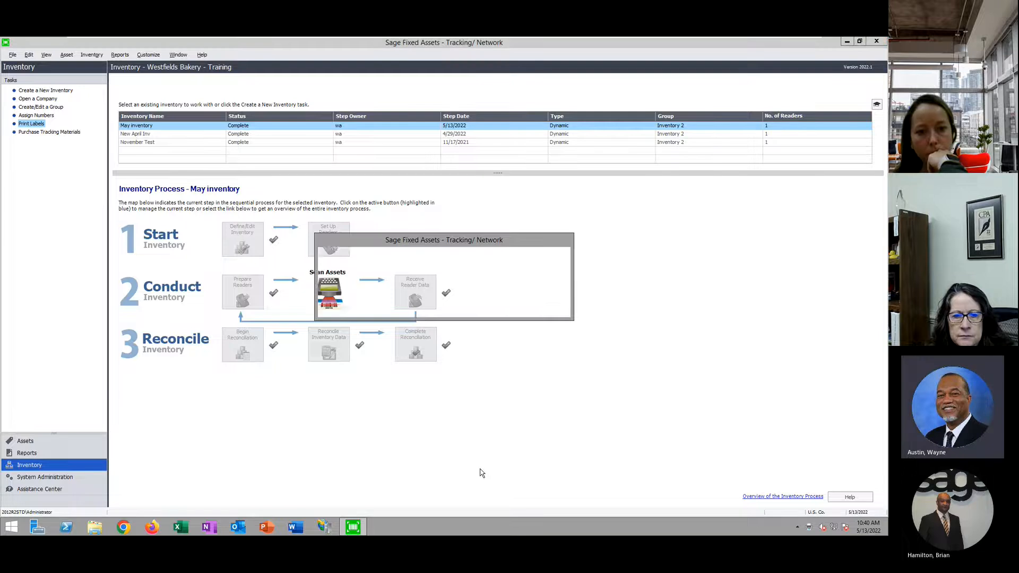
pyautogui.click(508, 311)
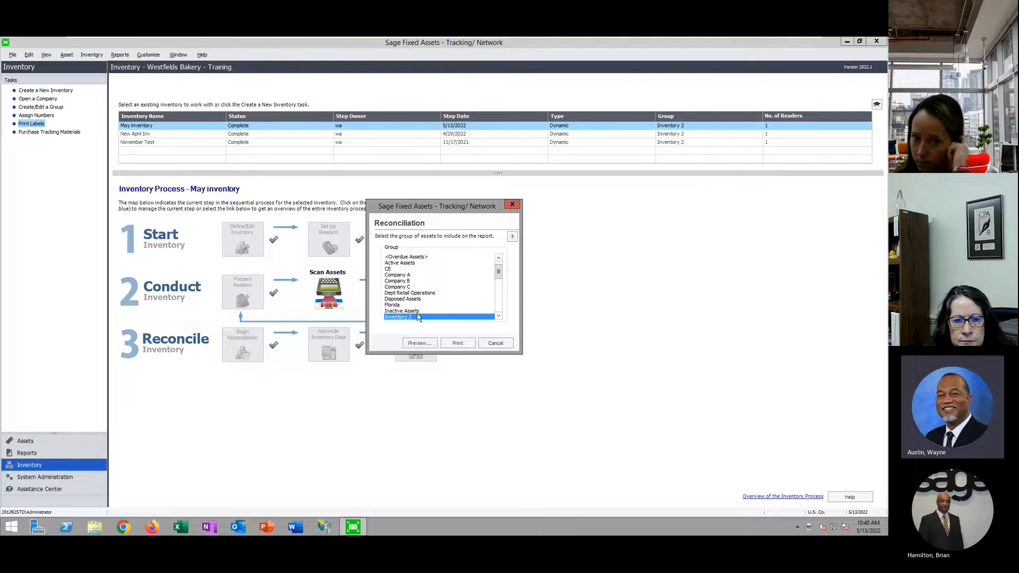
# Review the Inventory 2 reconciliation report full-screen at 200% zoom, then close it and cancel the group choice
pyautogui.click(419, 343)
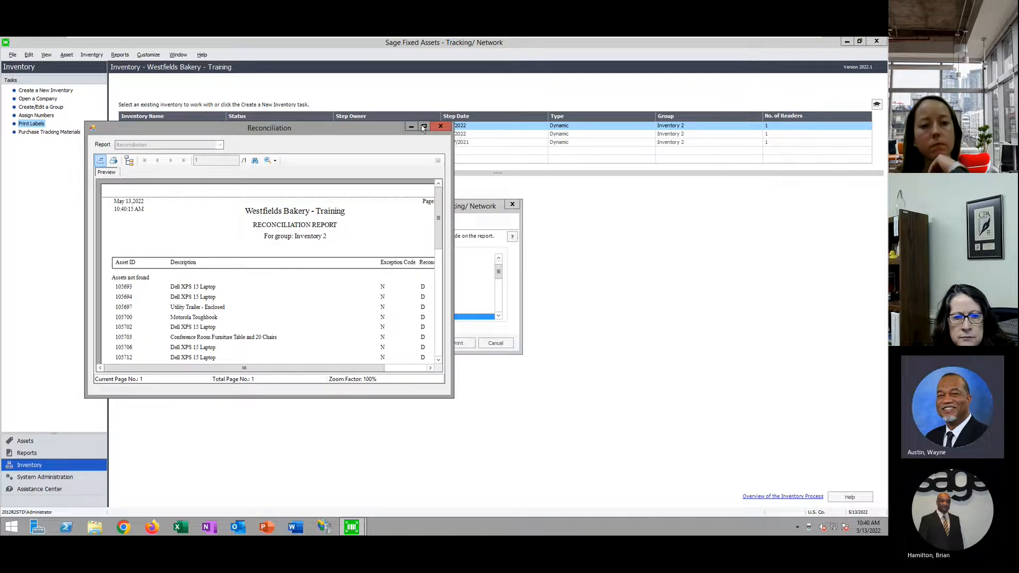
pyautogui.click(424, 128)
pyautogui.click(186, 72)
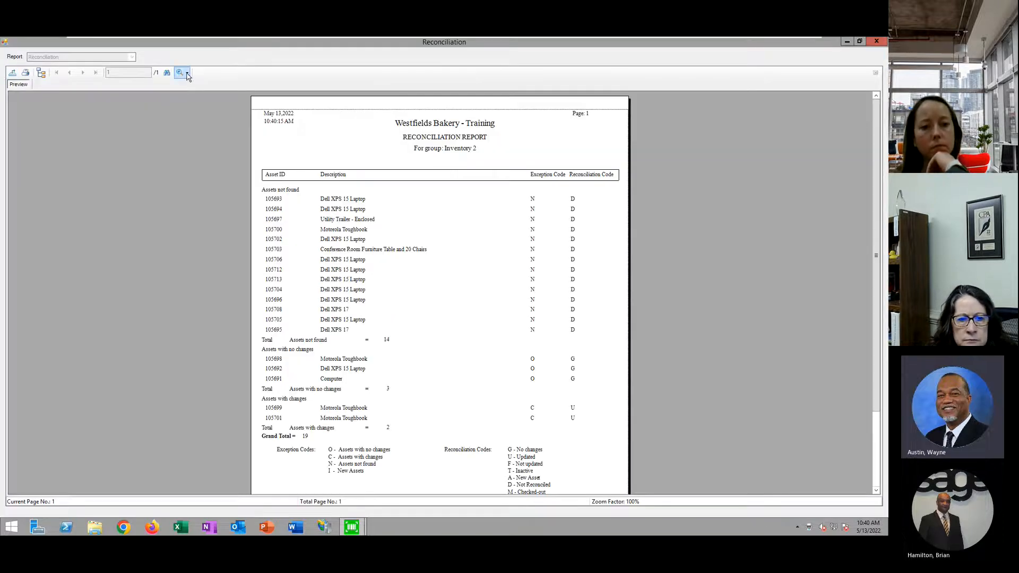
pyautogui.click(196, 124)
pyautogui.scroll(-3, 800, 307)
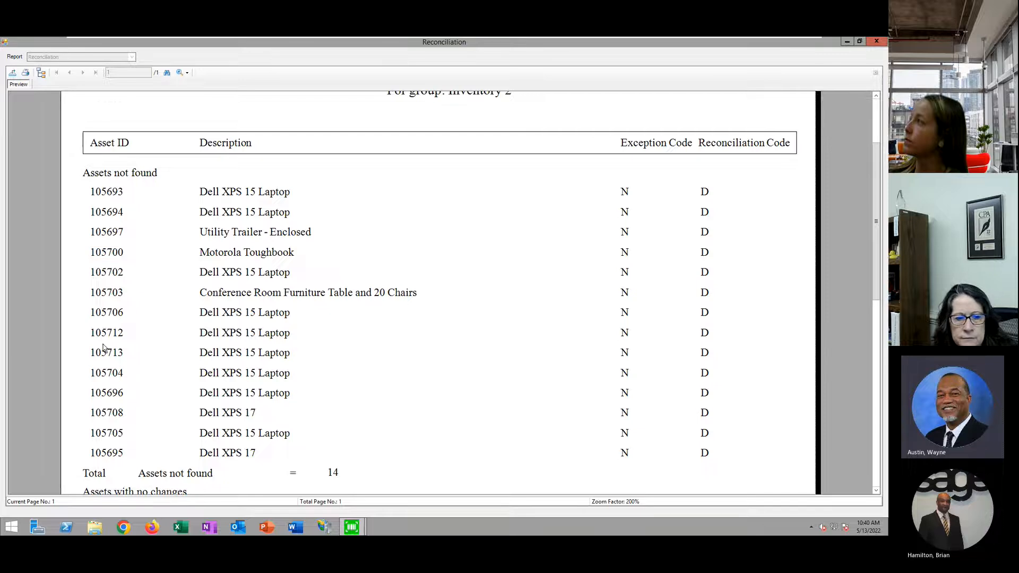
pyautogui.scroll(-3, 104, 348)
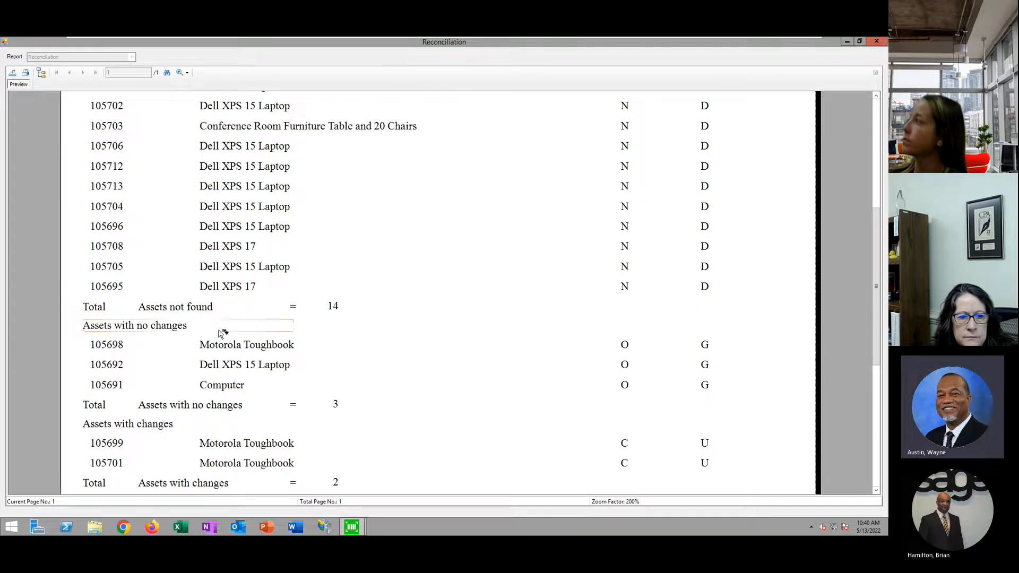
pyautogui.scroll(-3, 638, 384)
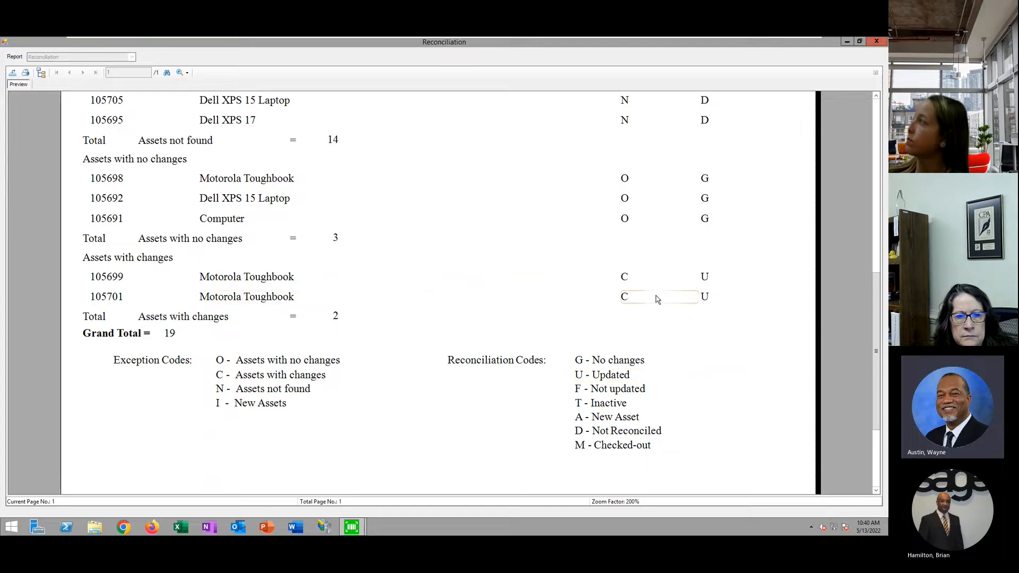
pyautogui.scroll(5, 656, 296)
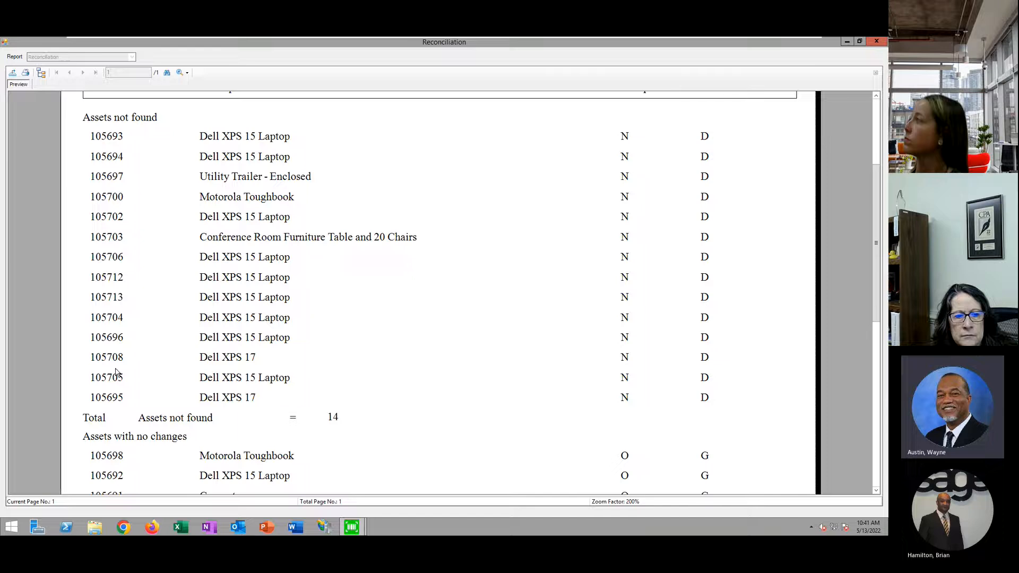
pyautogui.click(876, 41)
pyautogui.click(495, 343)
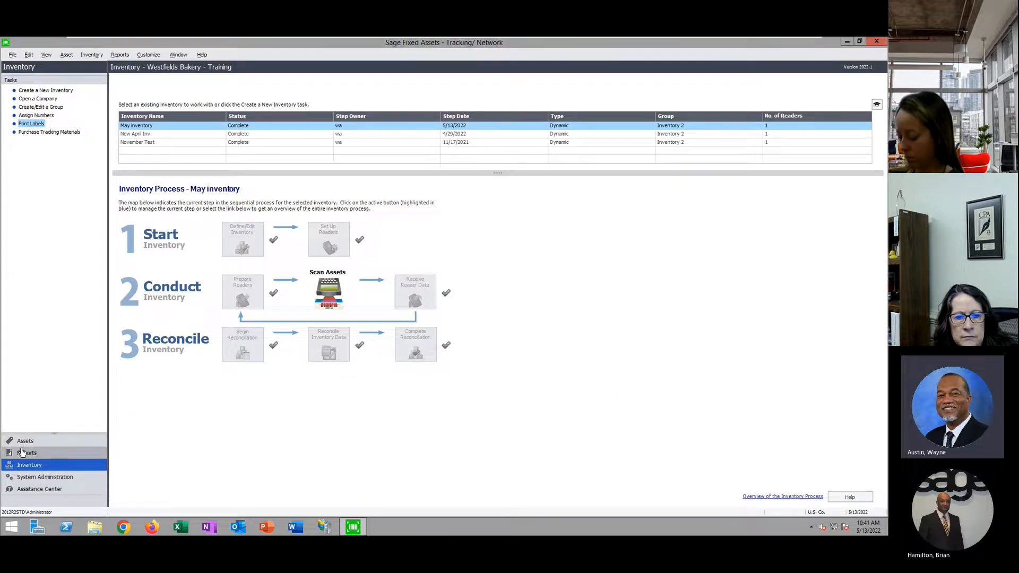
# Show the Active Assets group and inspect asset 625, Dell XPS 17 May Add, at the list's end
pyautogui.click(25, 441)
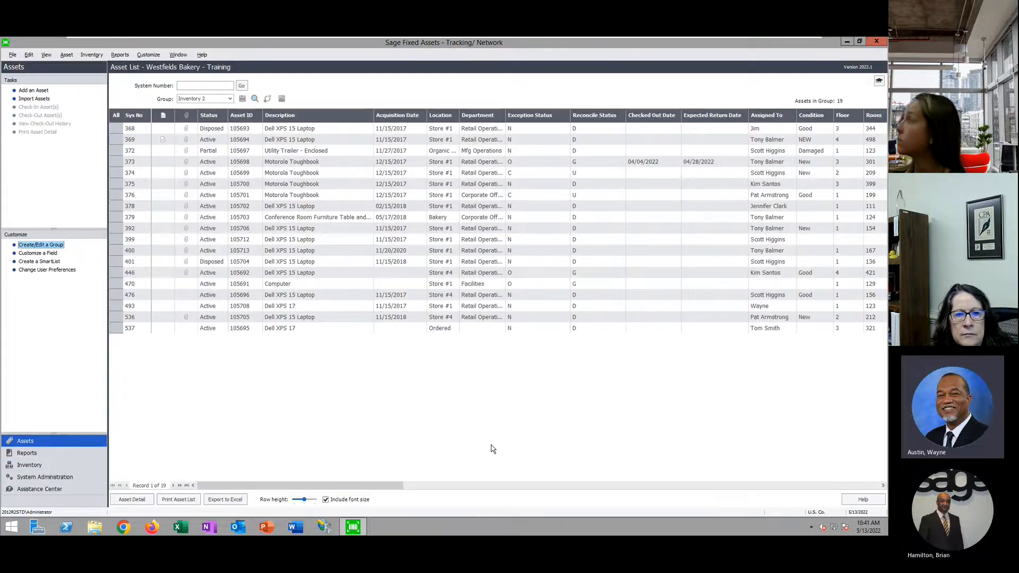
pyautogui.click(229, 99)
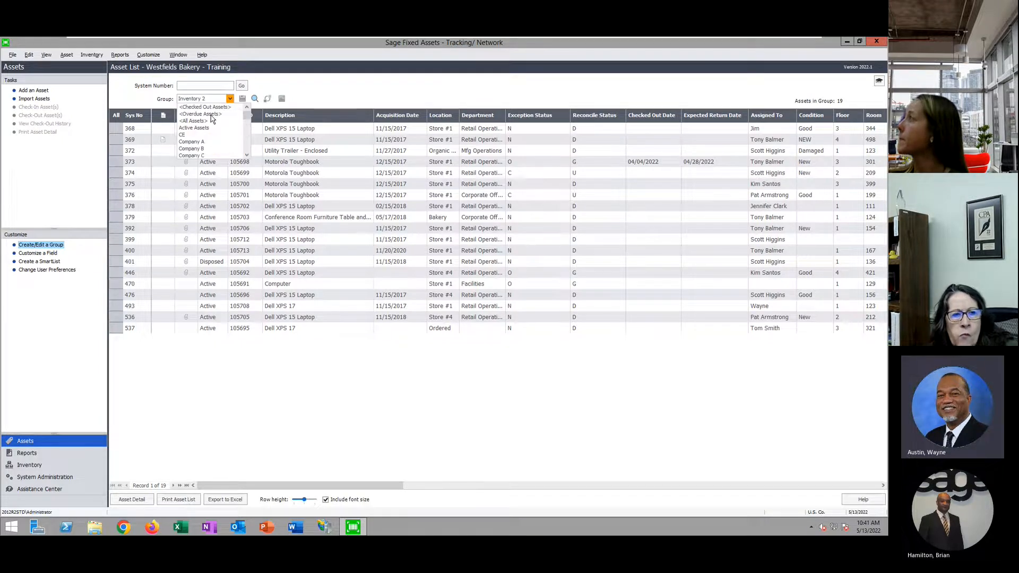
pyautogui.click(206, 129)
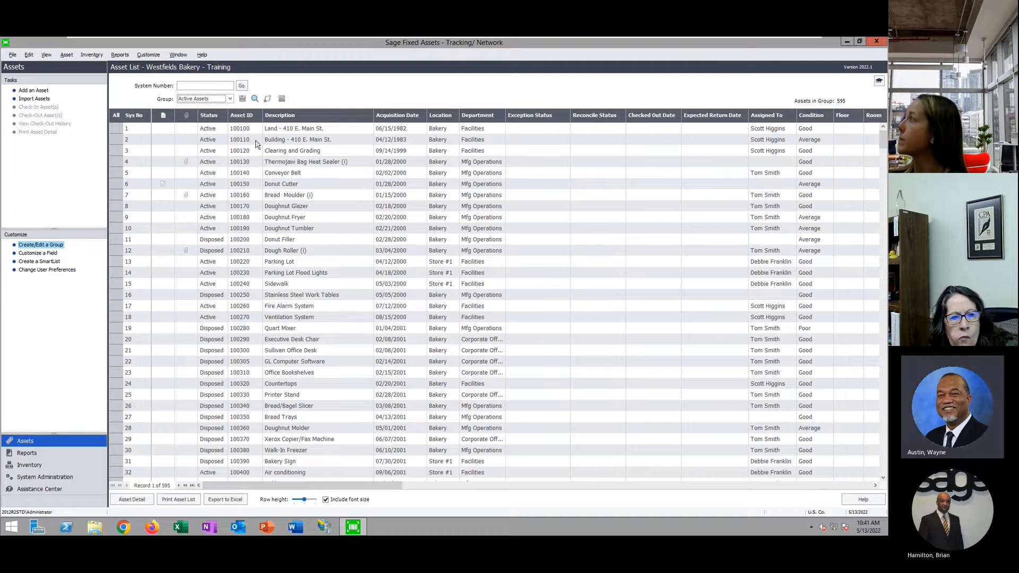
pyautogui.moveTo(883, 139); pyautogui.dragTo(870, 481)
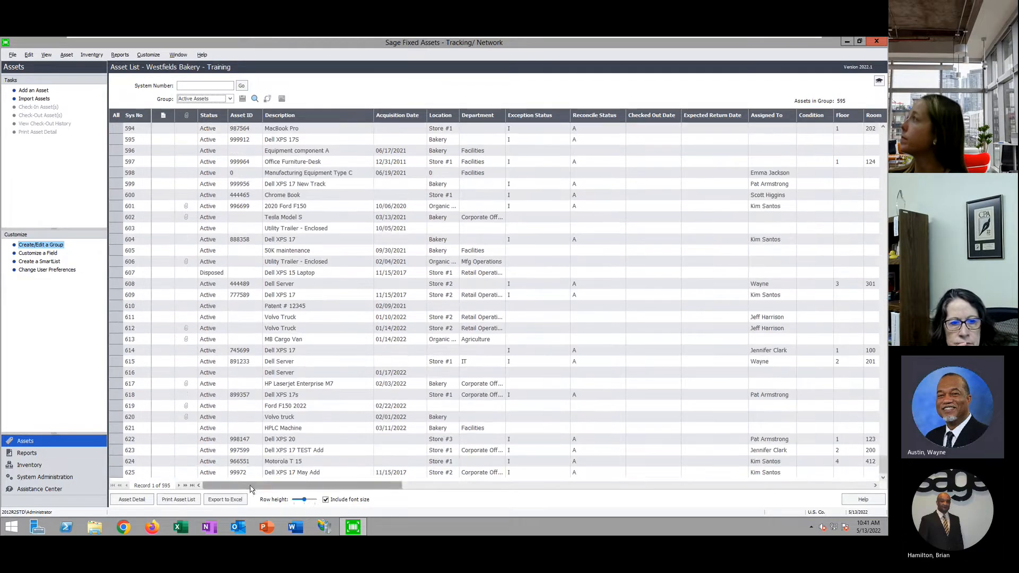
pyautogui.doubleClick(321, 472)
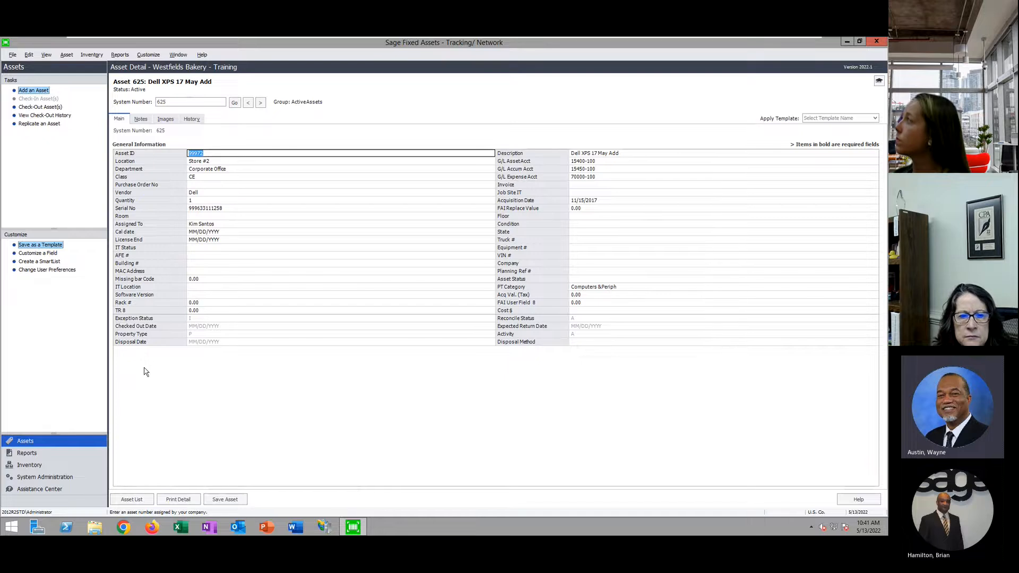
pyautogui.click(131, 499)
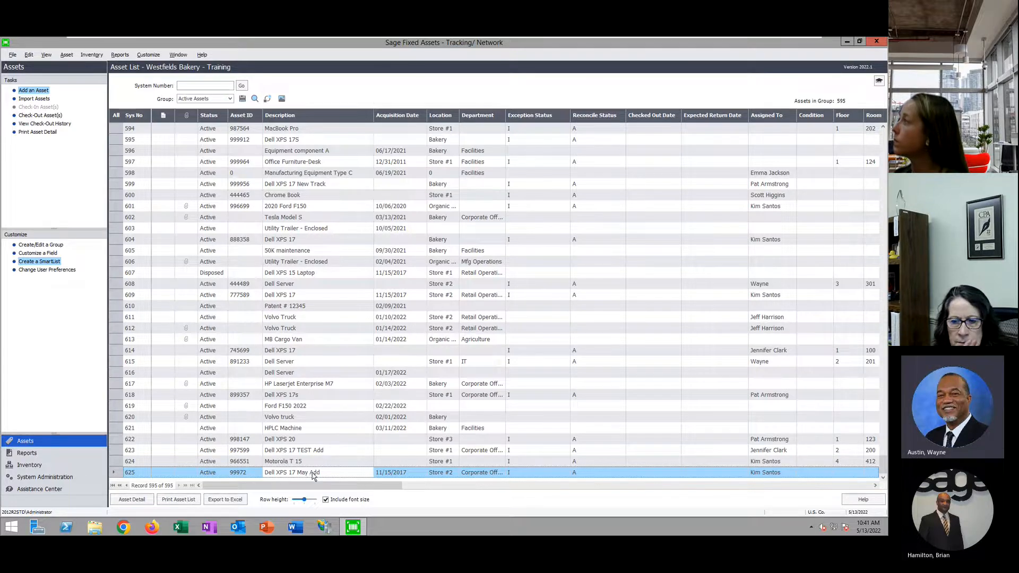
# Launch Sage Fixed Assets Depreciation and filter the asset list to <All Incomplete Assets>, showing 18 assets
pyautogui.click(847, 41)
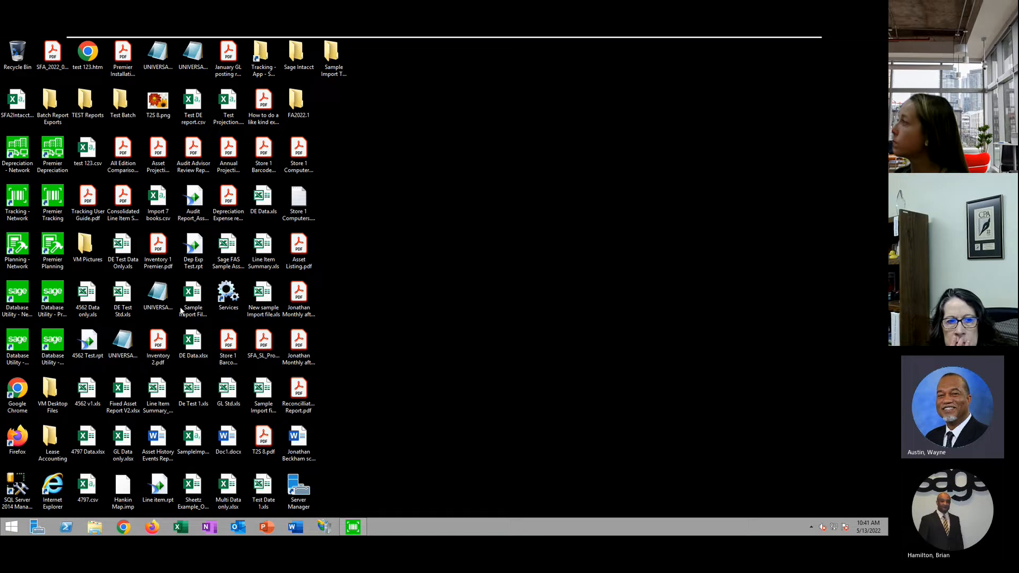
pyautogui.doubleClick(18, 154)
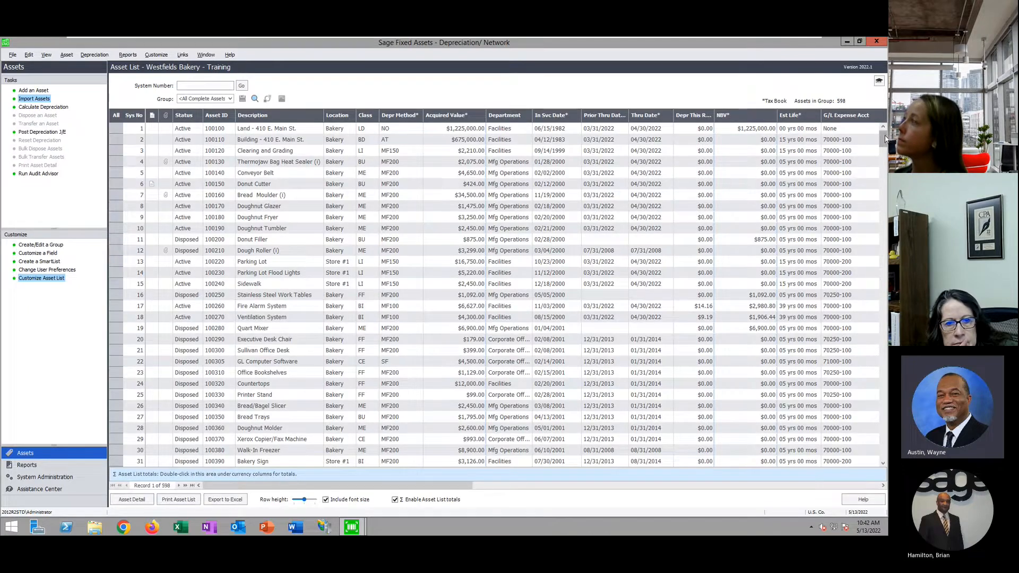
pyautogui.moveTo(885, 141); pyautogui.dragTo(883, 451)
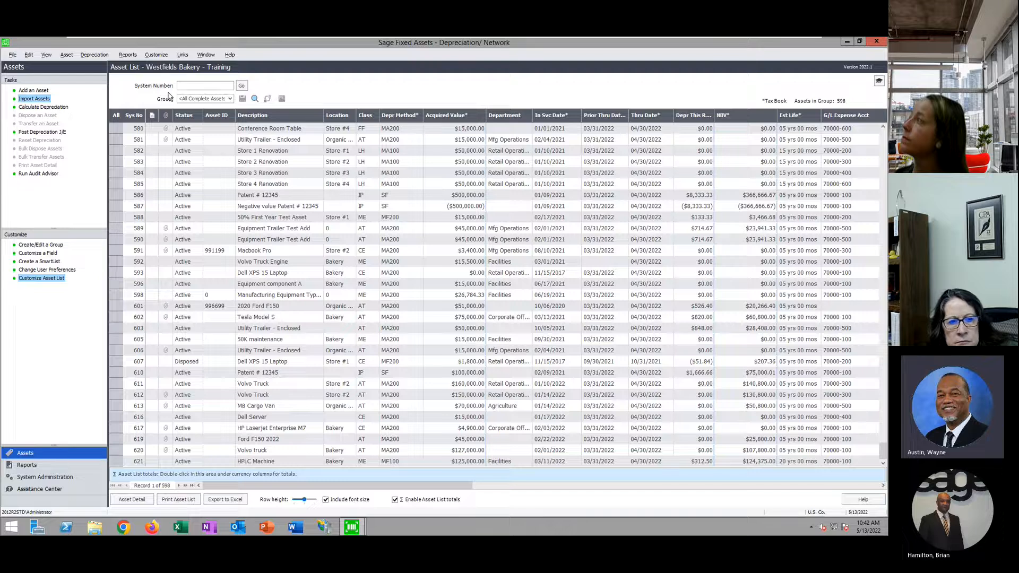
pyautogui.click(231, 99)
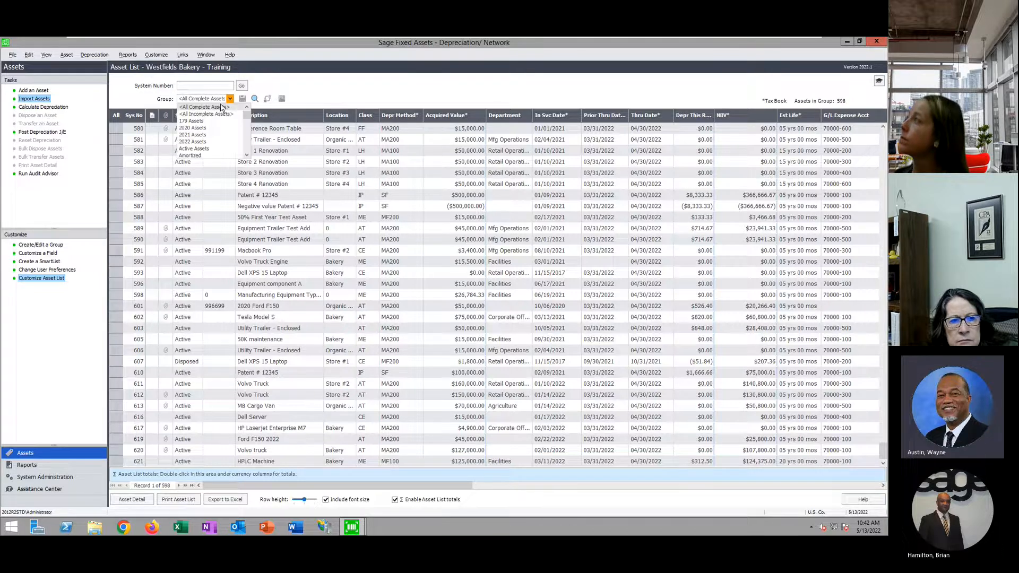
pyautogui.click(226, 111)
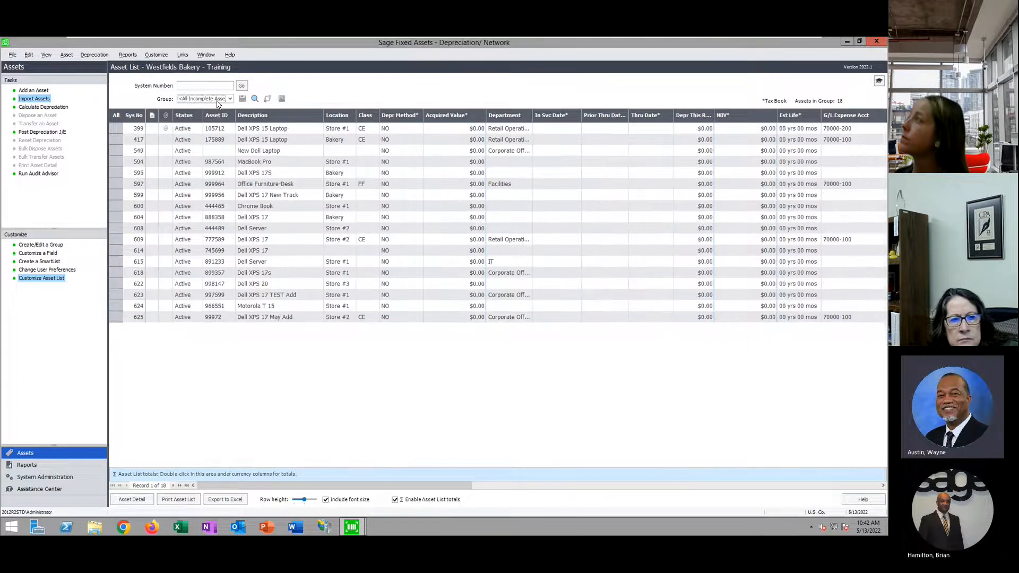
# Open asset 625 Dell XPS 17 May Add, checking its 11/15/2017 acquisition date and Images tab
pyautogui.click(291, 319)
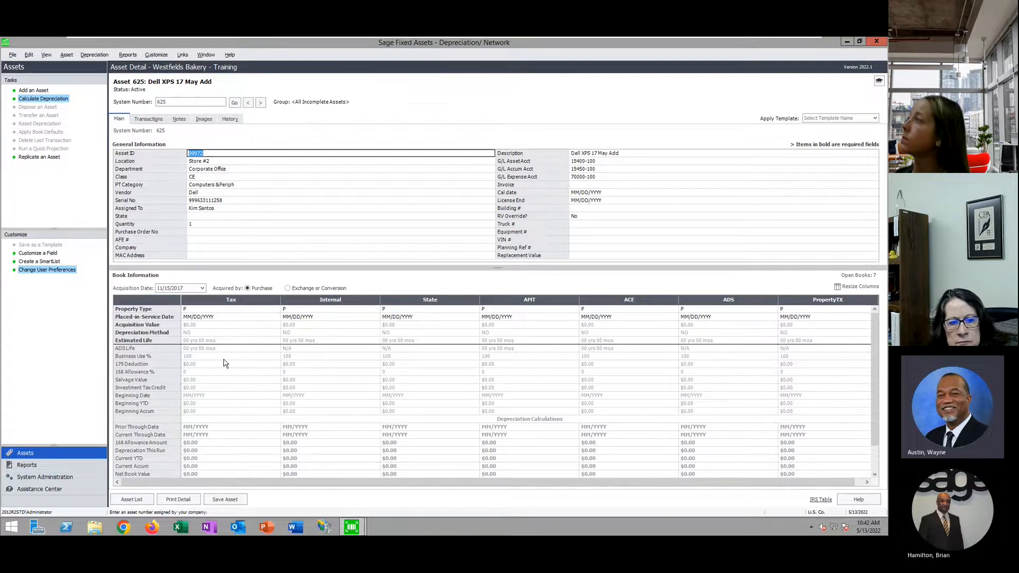
pyautogui.click(203, 288)
pyautogui.click(203, 288)
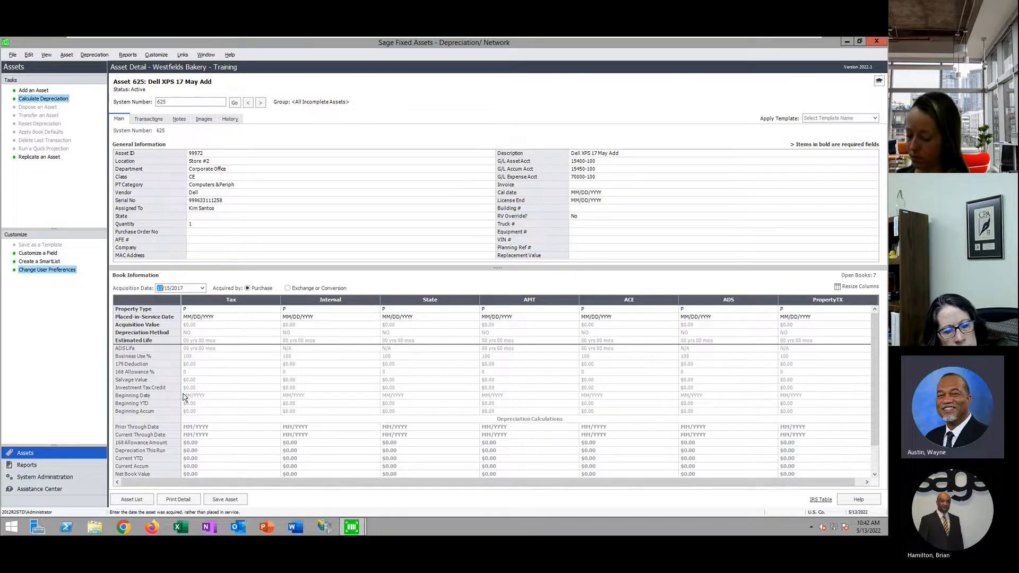
pyautogui.click(207, 122)
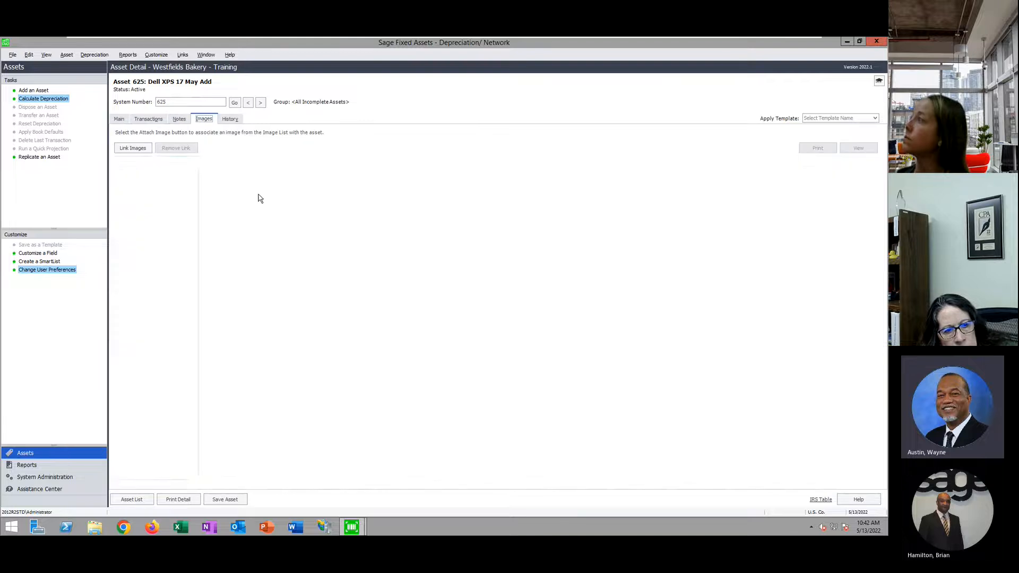
pyautogui.click(116, 120)
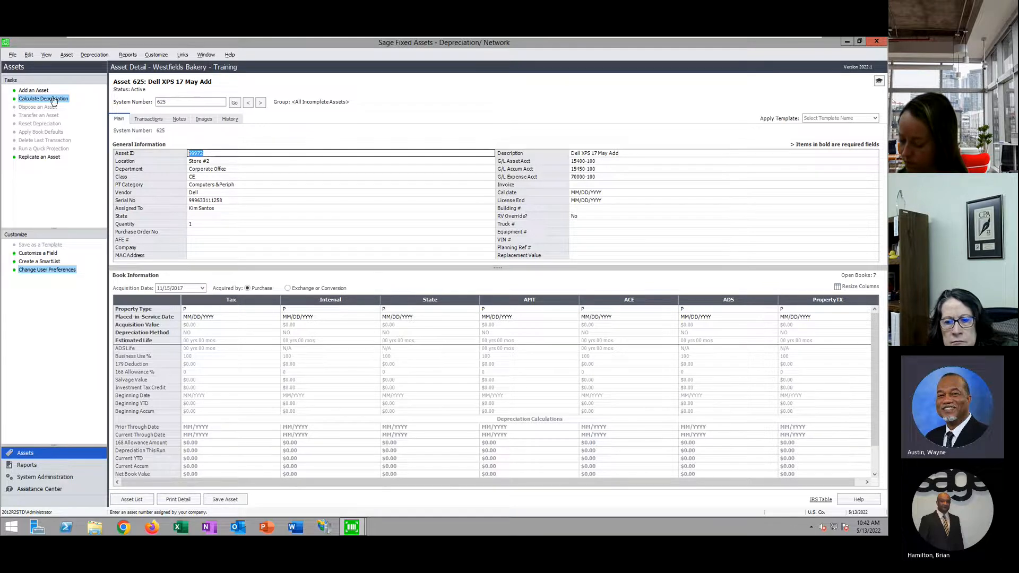
# Close the current company and open the Sample Gov/NP Organization company
pyautogui.click(13, 55)
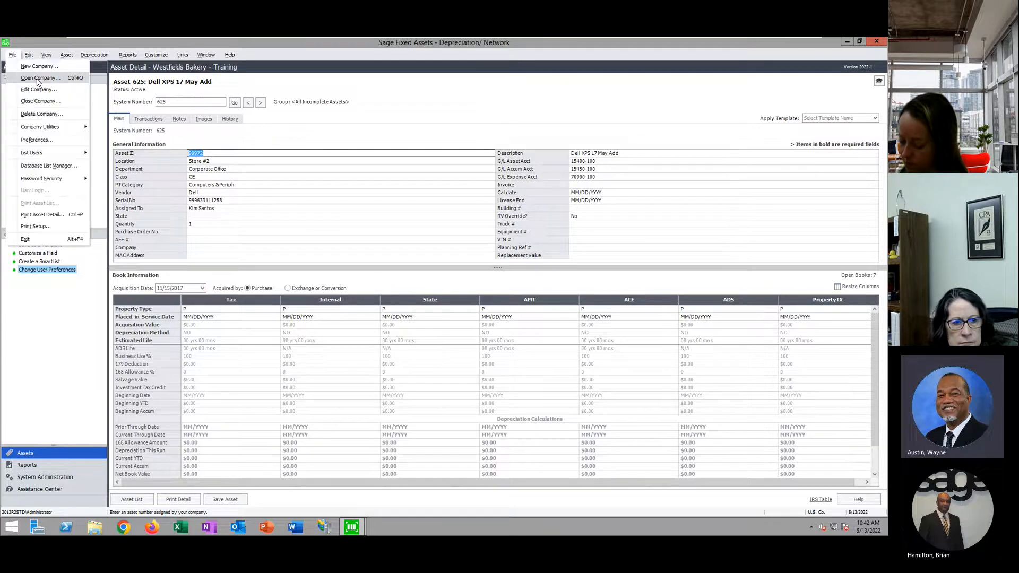
pyautogui.press('Escape')
pyautogui.click(510, 312)
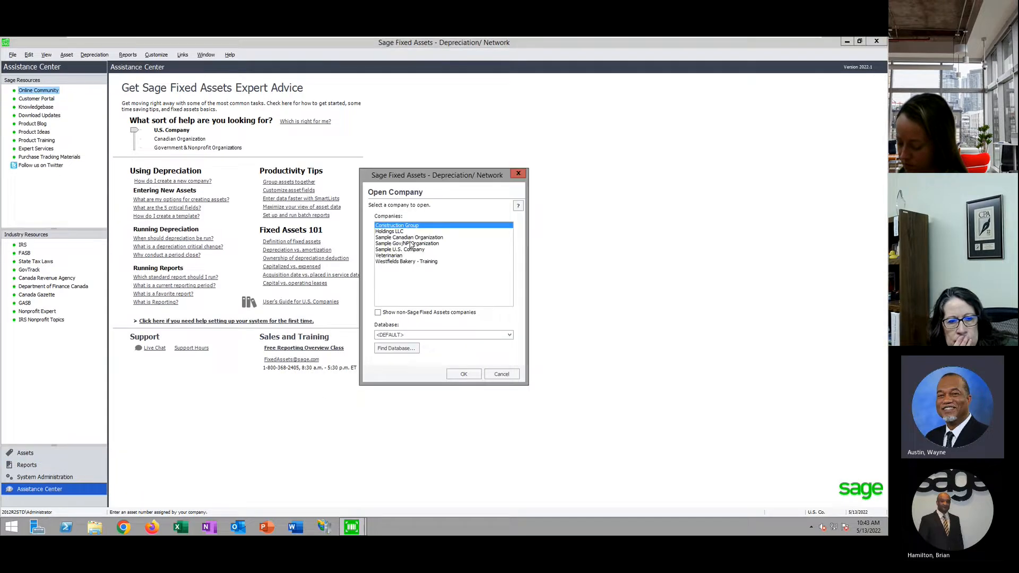
pyautogui.click(418, 244)
pyautogui.click(463, 374)
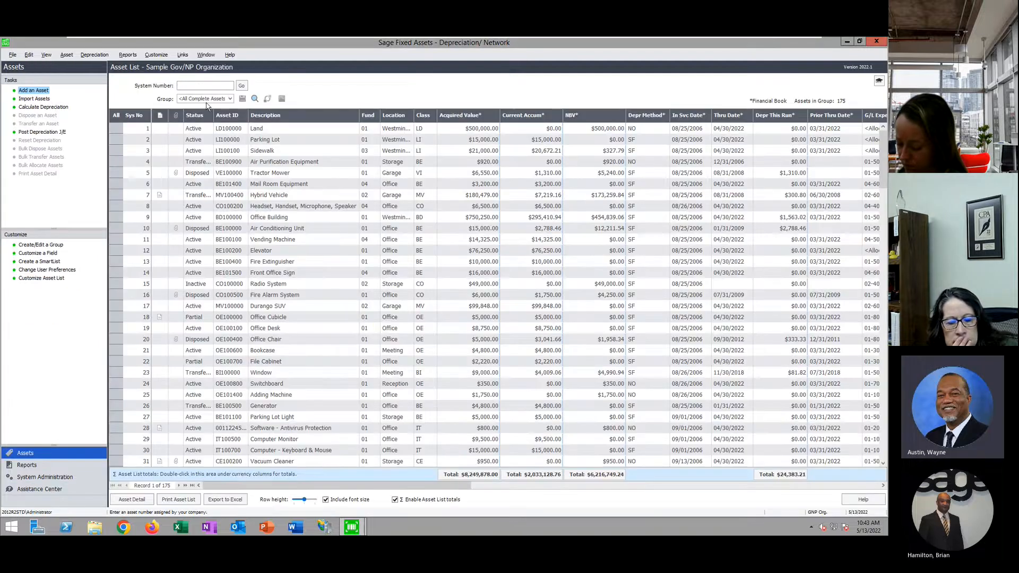
# List <All Incomplete Assets>, open asset 169 Dell XPS 17, then return to the list discarding changes
pyautogui.click(230, 99)
pyautogui.click(232, 119)
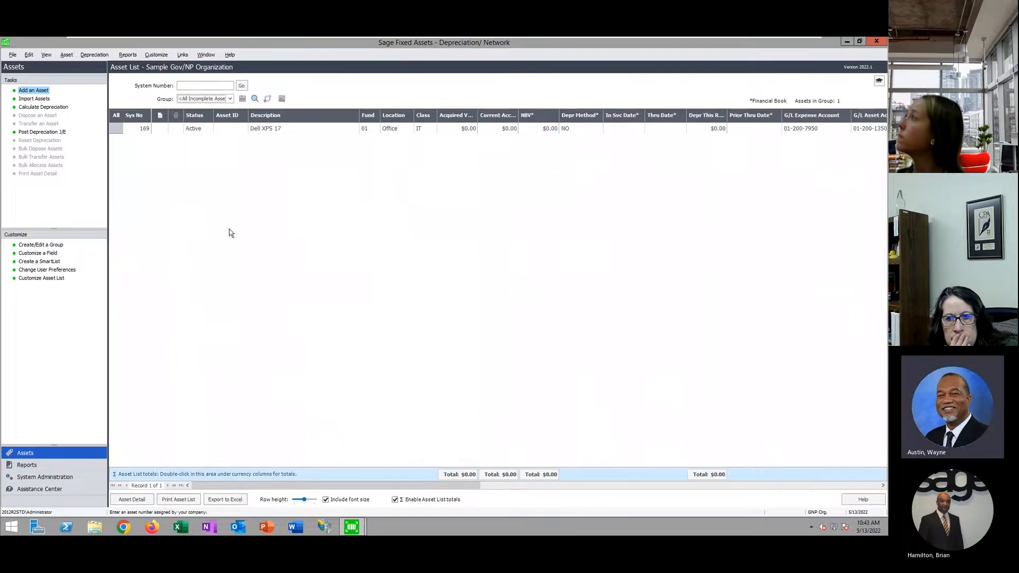
pyautogui.doubleClick(281, 129)
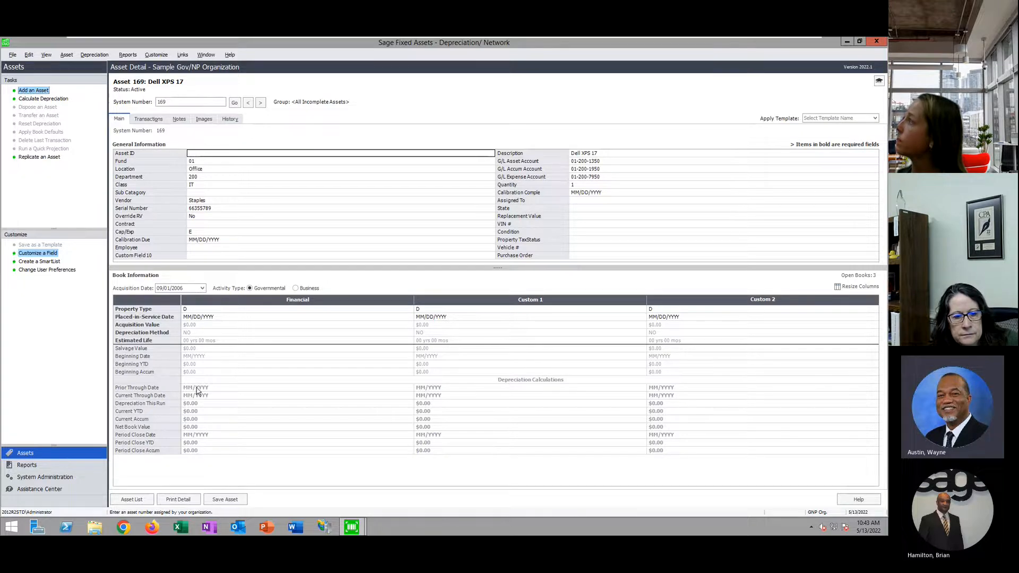
pyautogui.click(205, 317)
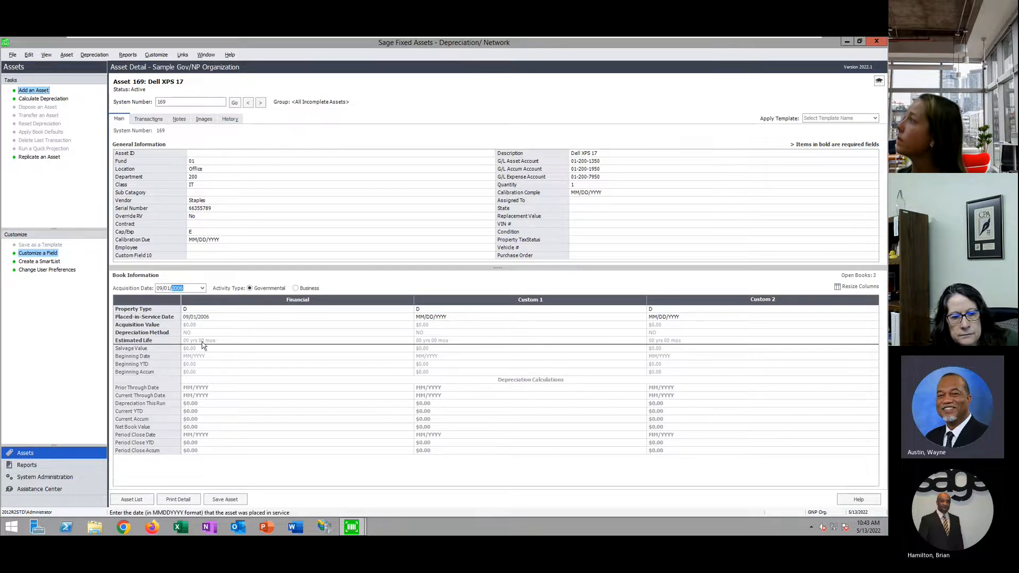
pyautogui.click(208, 324)
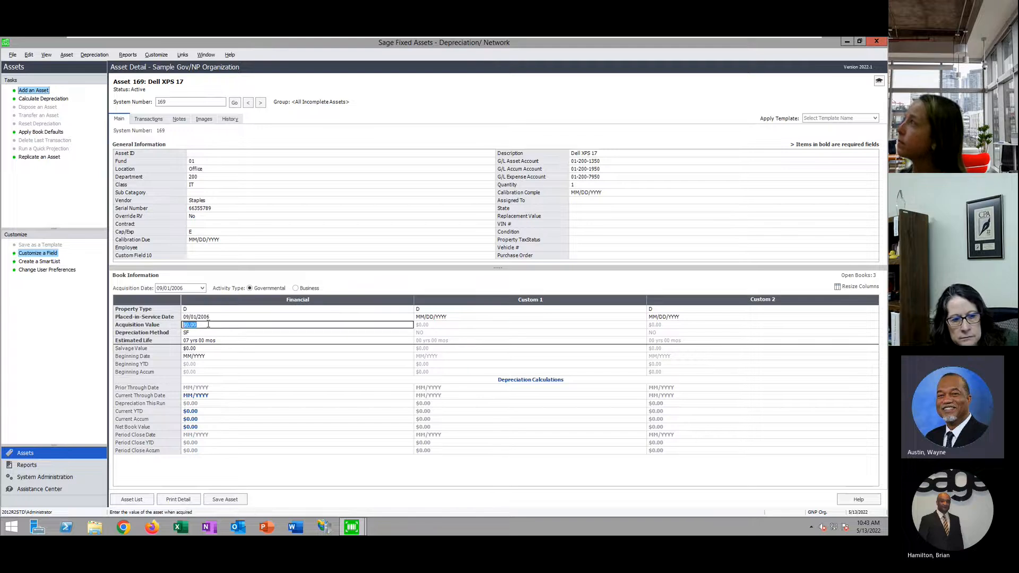
pyautogui.click(131, 500)
pyautogui.click(509, 312)
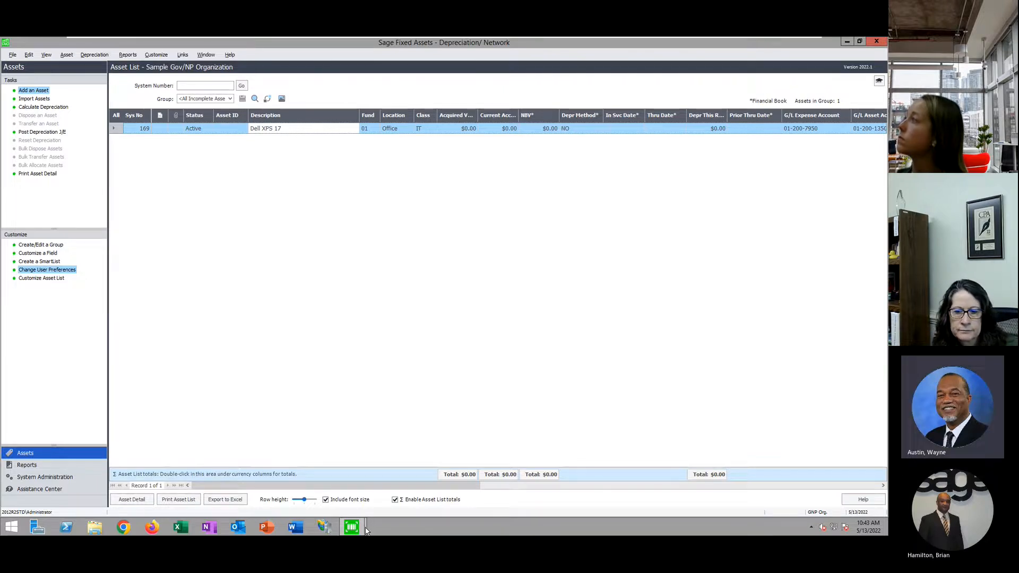
# Run the Asset Listing report from the Reports page and preview it for the chosen group
pyautogui.moveTo(351, 511)
pyautogui.click(317, 478)
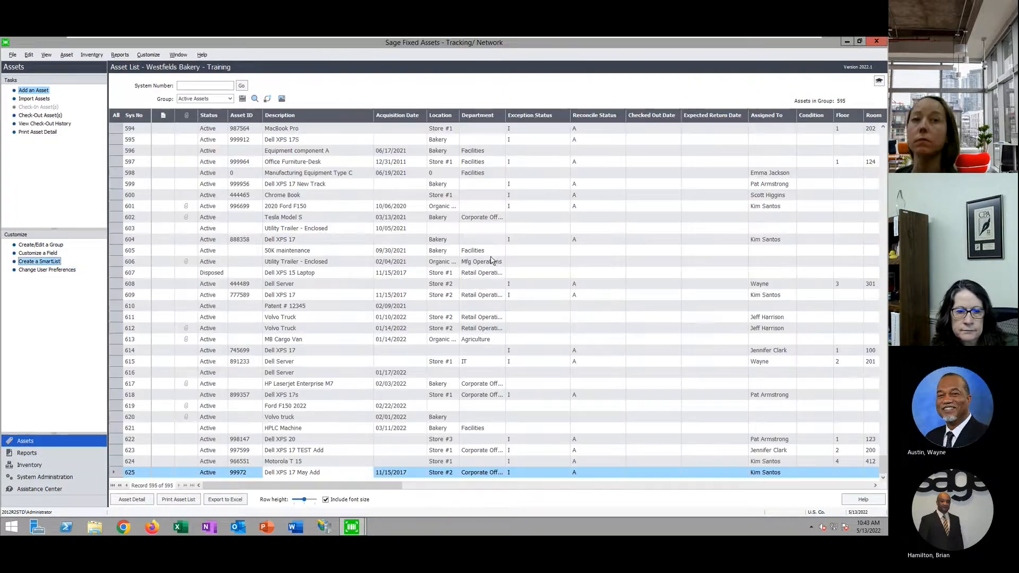
pyautogui.click(27, 454)
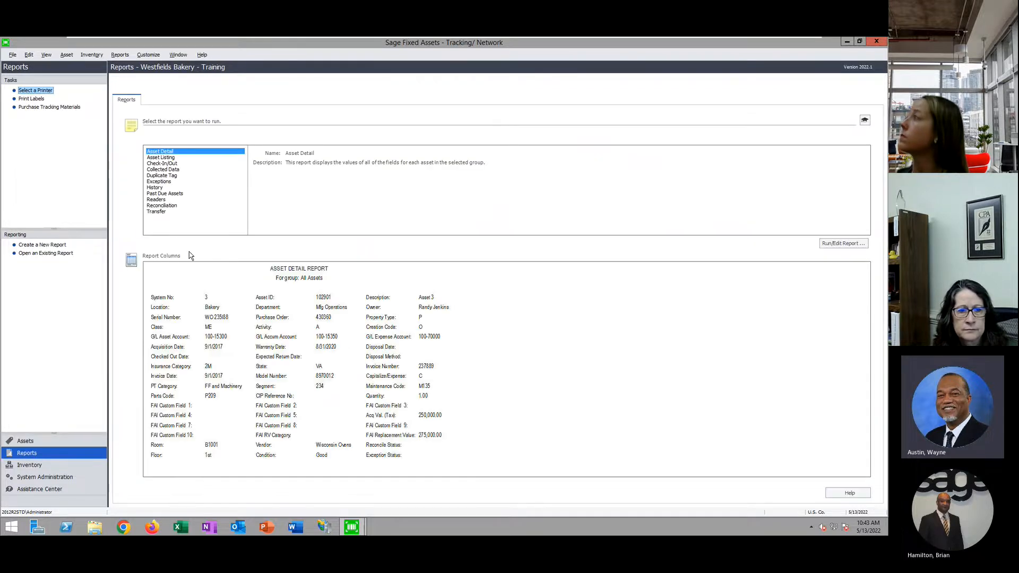
pyautogui.click(168, 158)
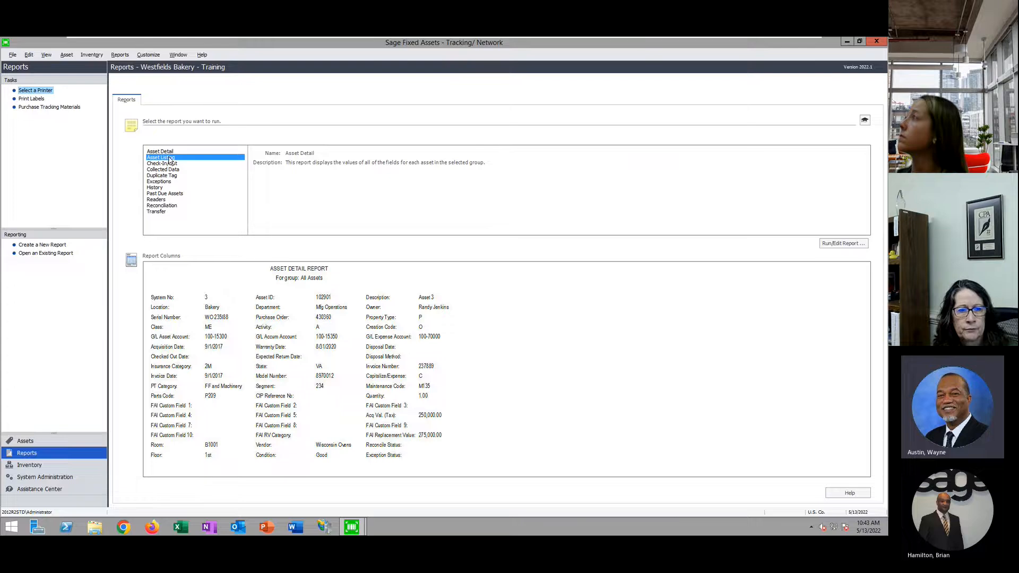
pyautogui.click(844, 245)
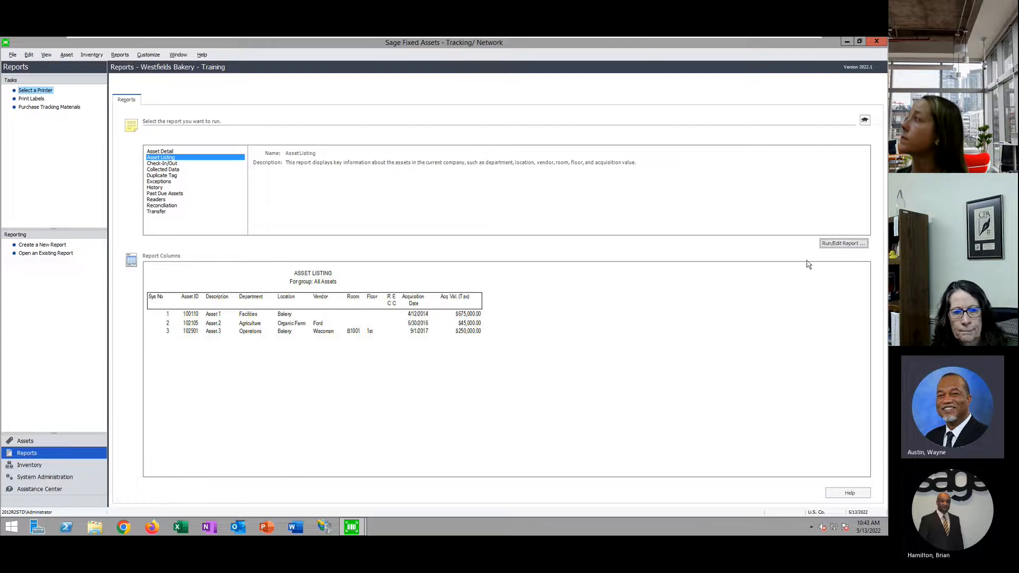
pyautogui.moveTo(499, 269); pyautogui.dragTo(499, 279)
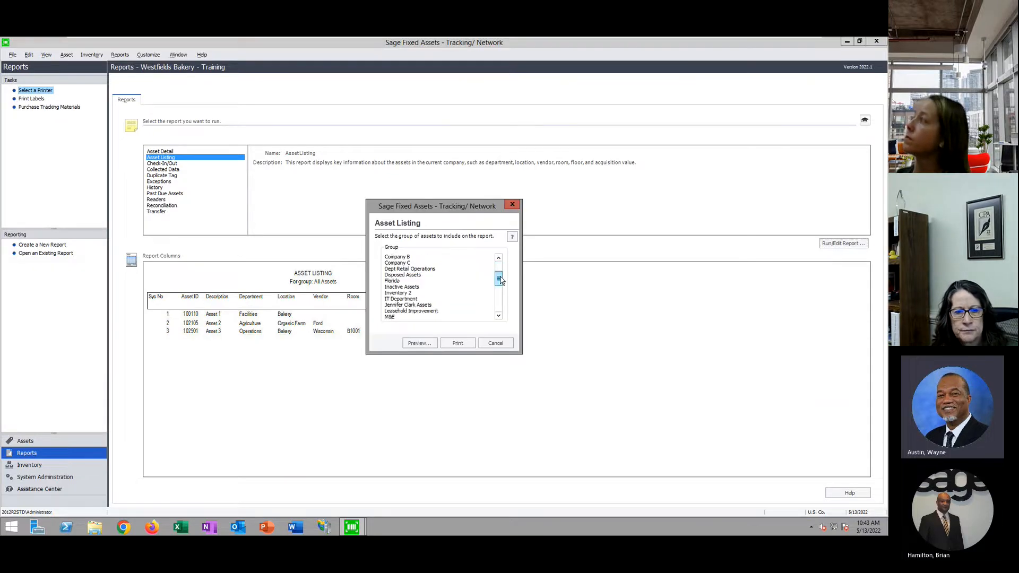
pyautogui.click(402, 293)
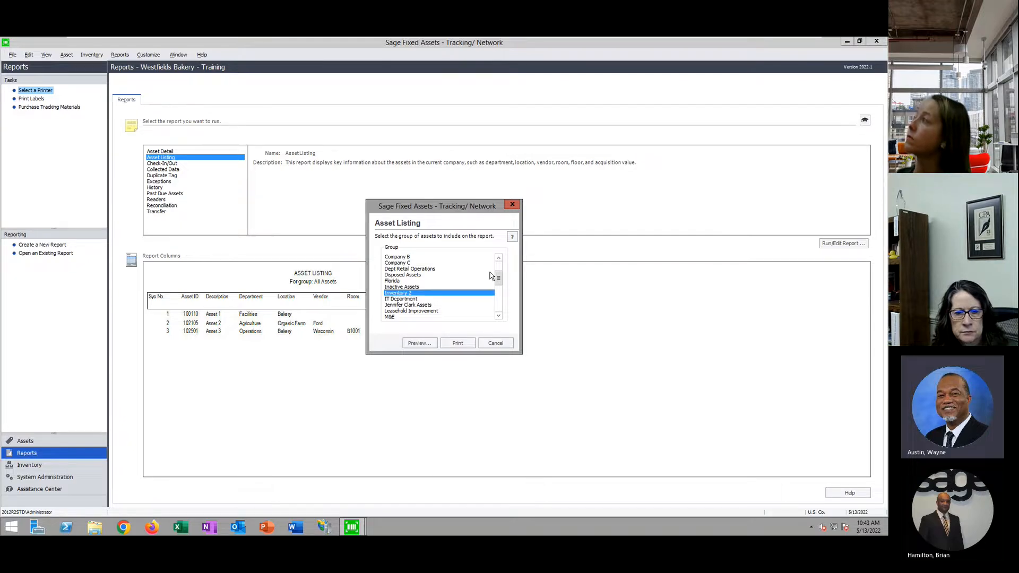
pyautogui.click(421, 344)
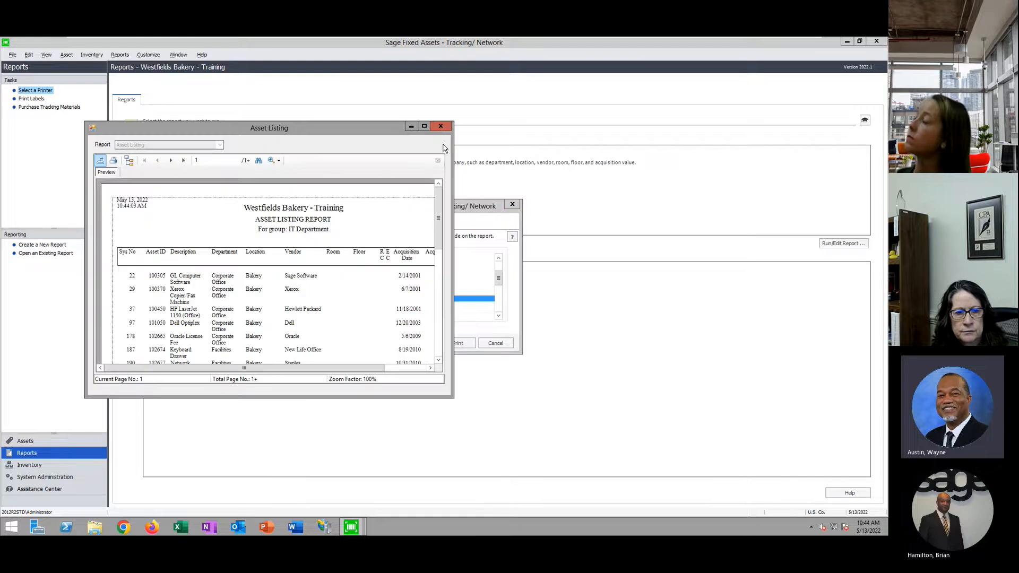
# Maximize the Asset Listing preview at 200% zoom and scroll through the report
pyautogui.click(424, 125)
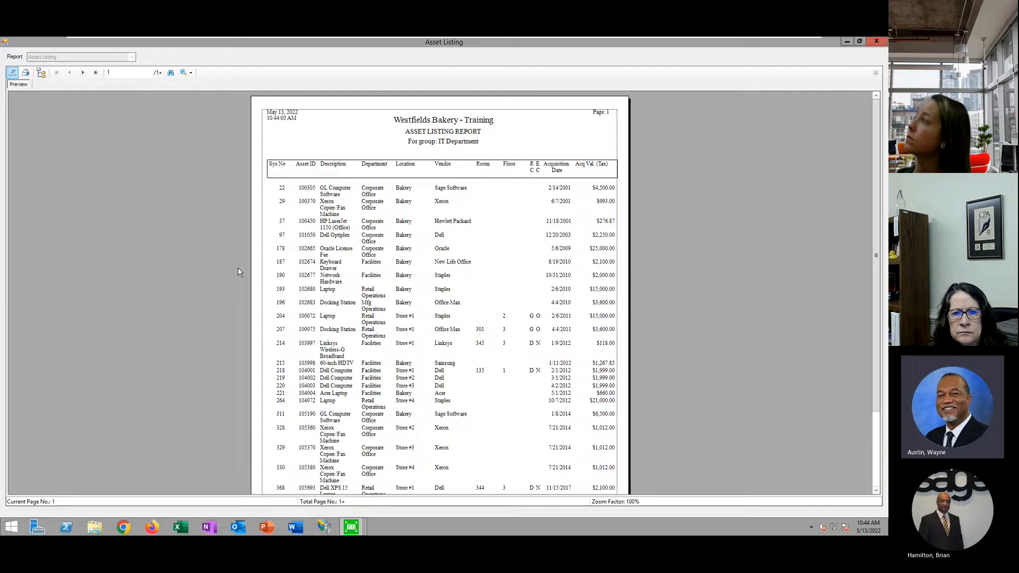
pyautogui.click(192, 73)
pyautogui.click(210, 125)
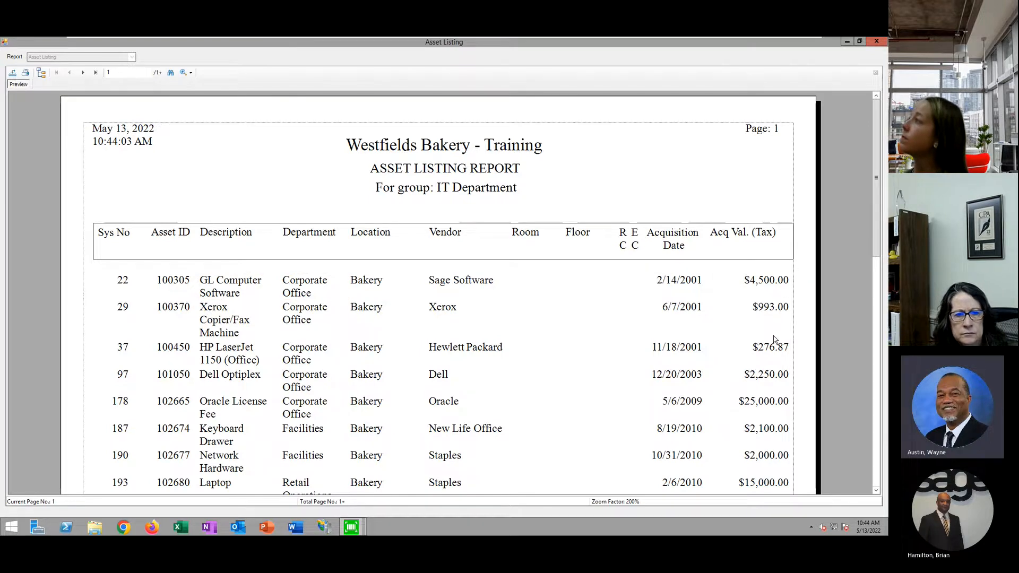
pyautogui.scroll(-3, 771, 397)
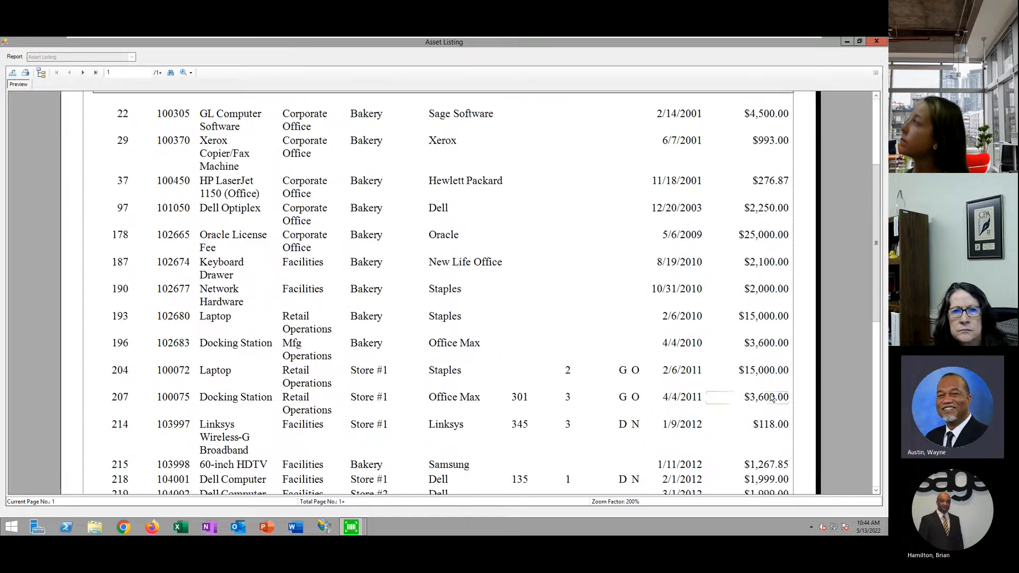
pyautogui.scroll(-5, 771, 397)
pyautogui.scroll(8, 769, 392)
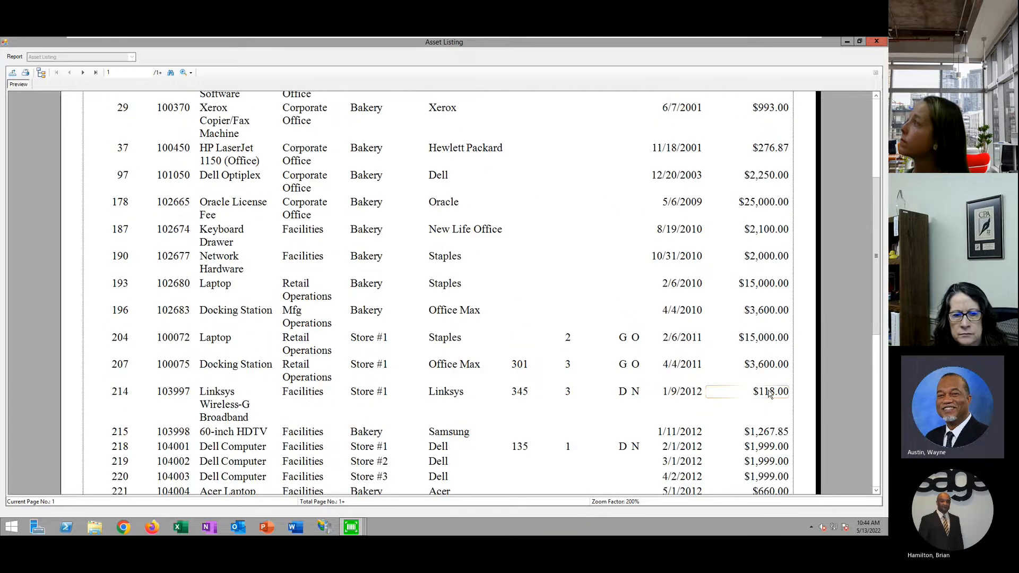
# Browse the available export file formats for the report, then cancel the export
pyautogui.click(12, 72)
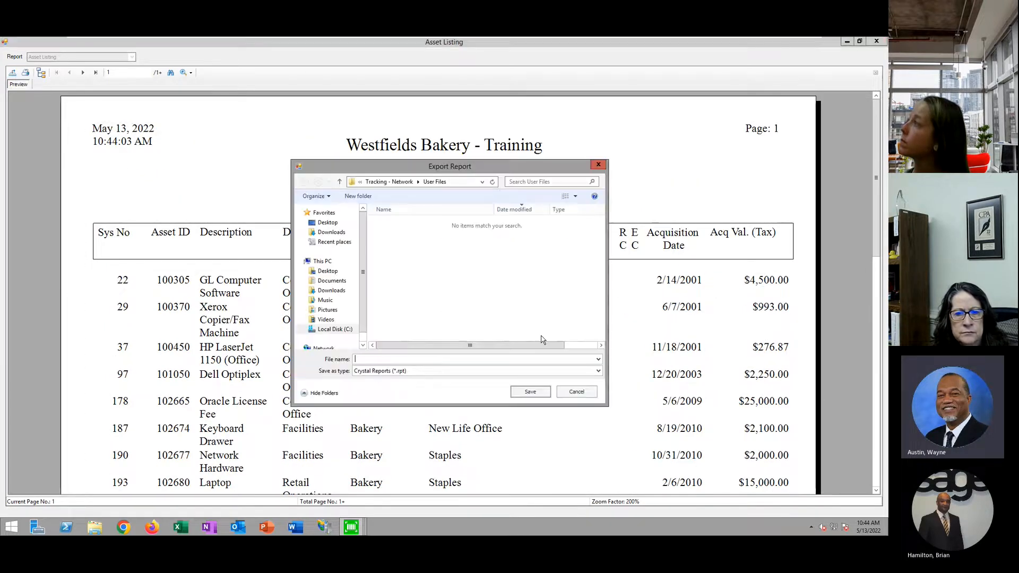
pyautogui.click(599, 373)
pyautogui.click(599, 373)
pyautogui.click(599, 371)
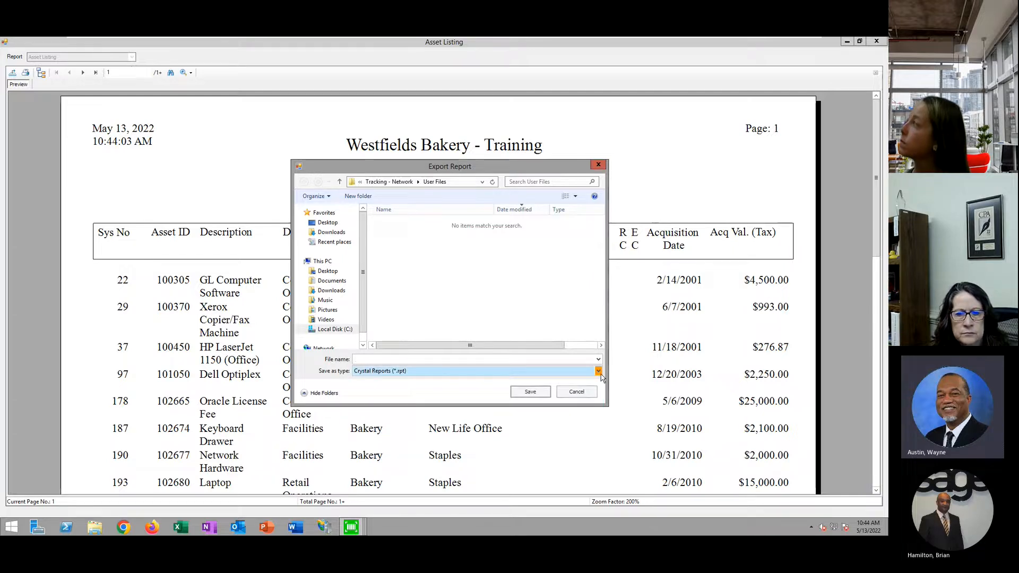
pyautogui.click(572, 167)
pyautogui.click(578, 392)
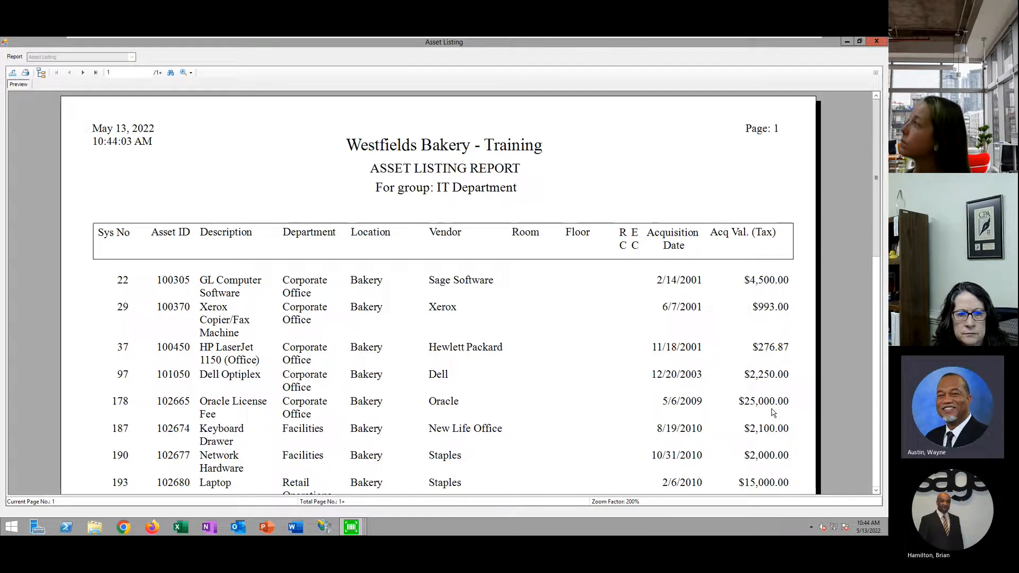
# Check the last page's totals, 136 assets at $2,330,272.72, then close the preview and group selection
pyautogui.click(95, 72)
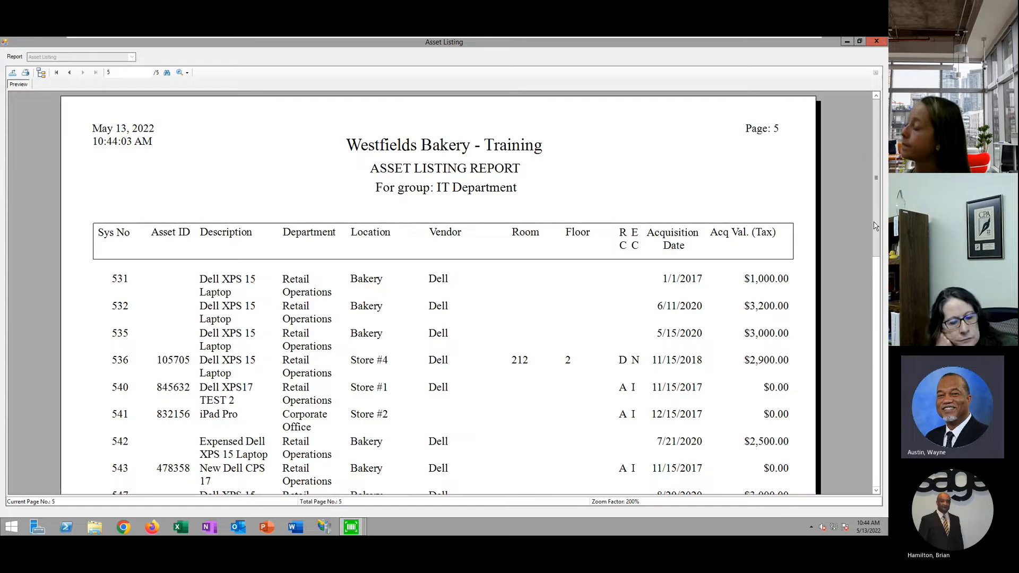
pyautogui.scroll(-10, 856, 440)
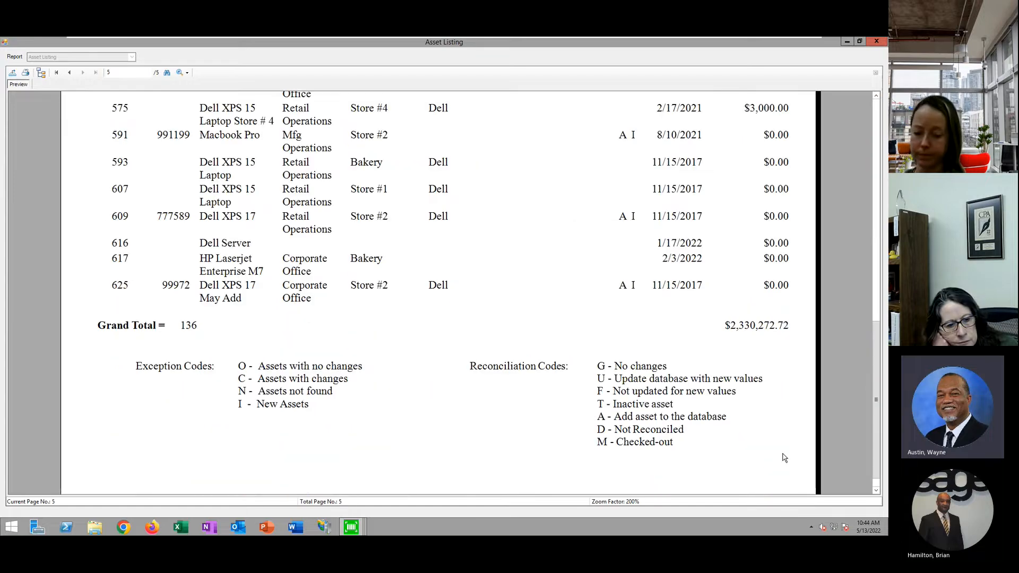
pyautogui.click(877, 41)
pyautogui.click(497, 343)
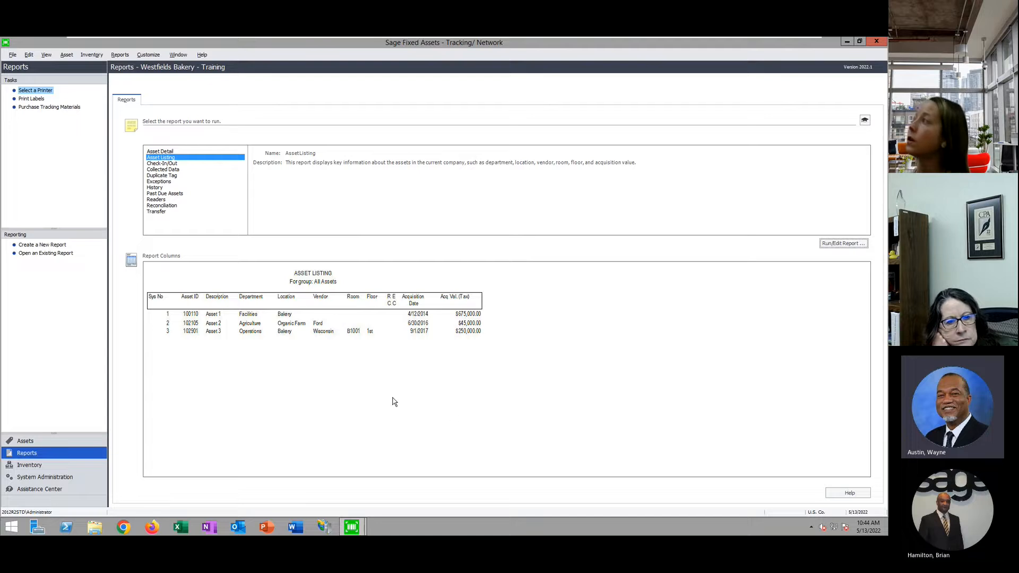
# In the Asset List, compare the Volvo Truck and HP Laserjet rows, then open Volvo Truck 612
pyautogui.click(26, 442)
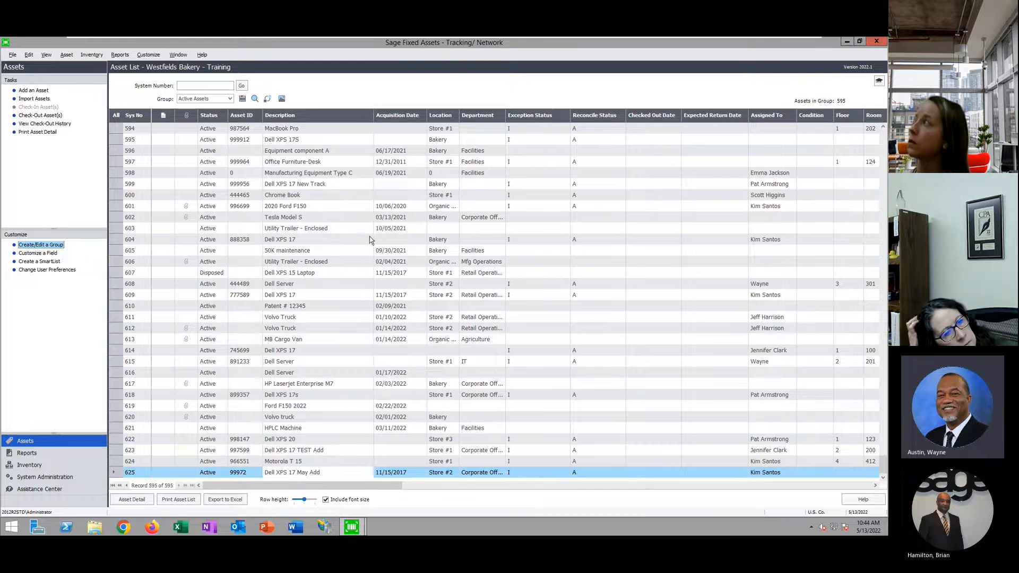
pyautogui.click(417, 333)
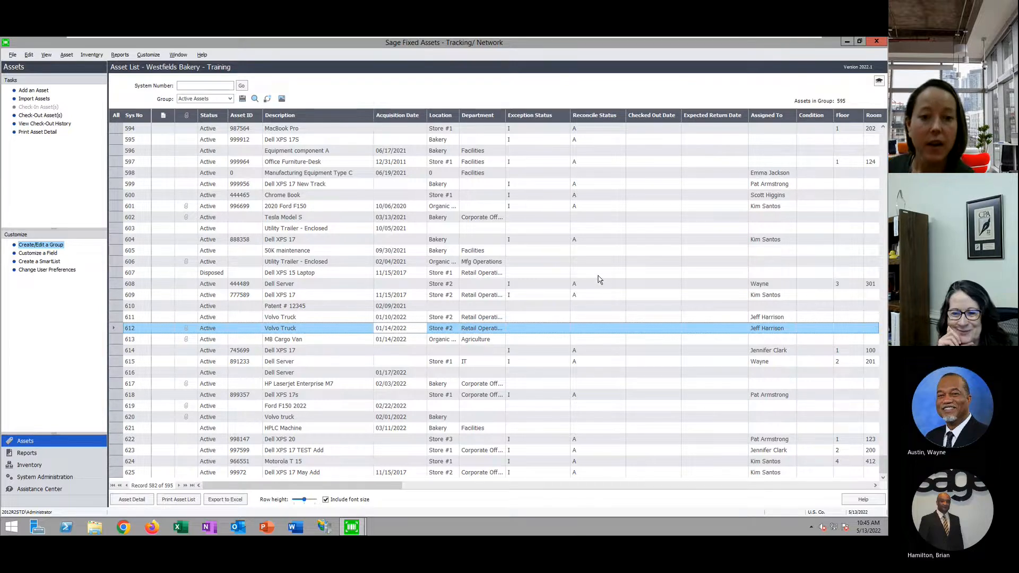
pyautogui.click(563, 389)
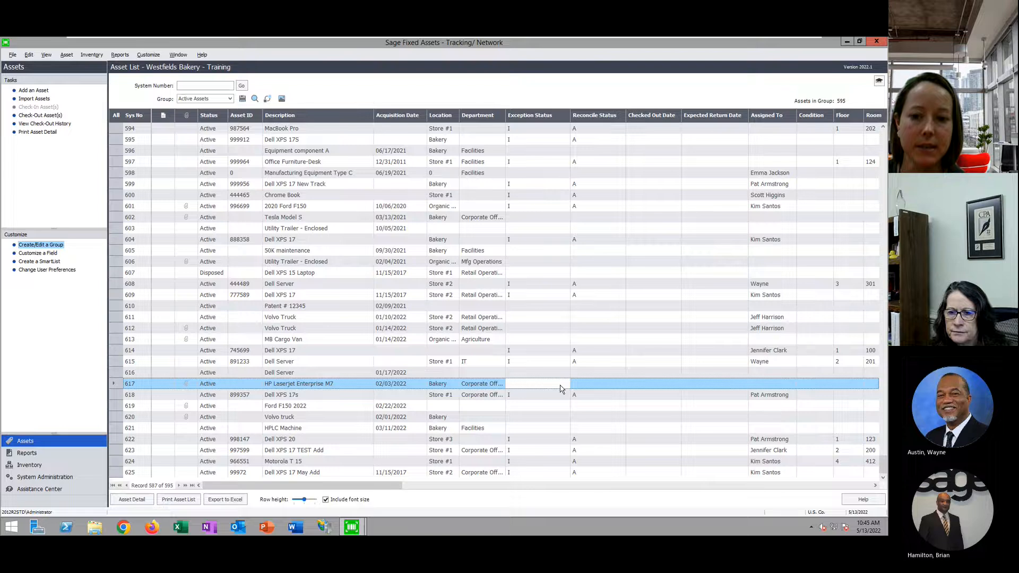
pyautogui.click(486, 328)
pyautogui.doubleClick(492, 332)
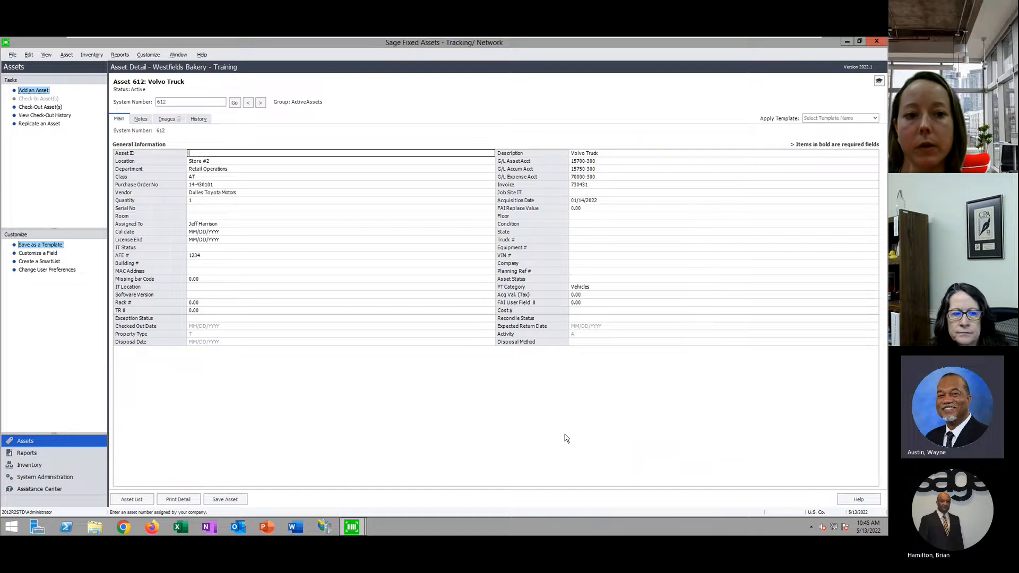
# Open the field customization settings and browse down the asset and tracking field list from Custom Date 2
pyautogui.click(47, 254)
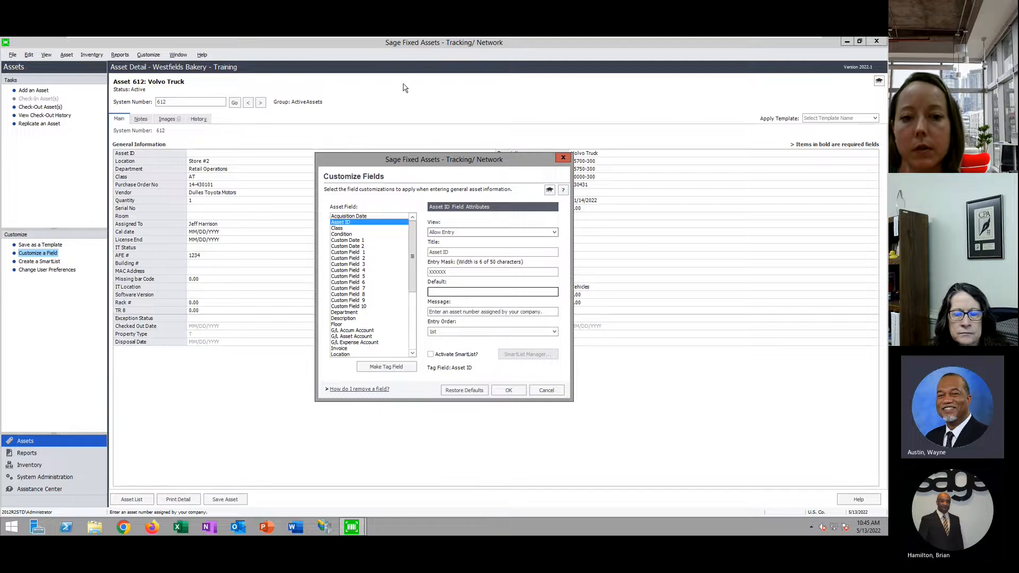
pyautogui.moveTo(410, 270); pyautogui.dragTo(417, 241)
pyautogui.click(353, 247)
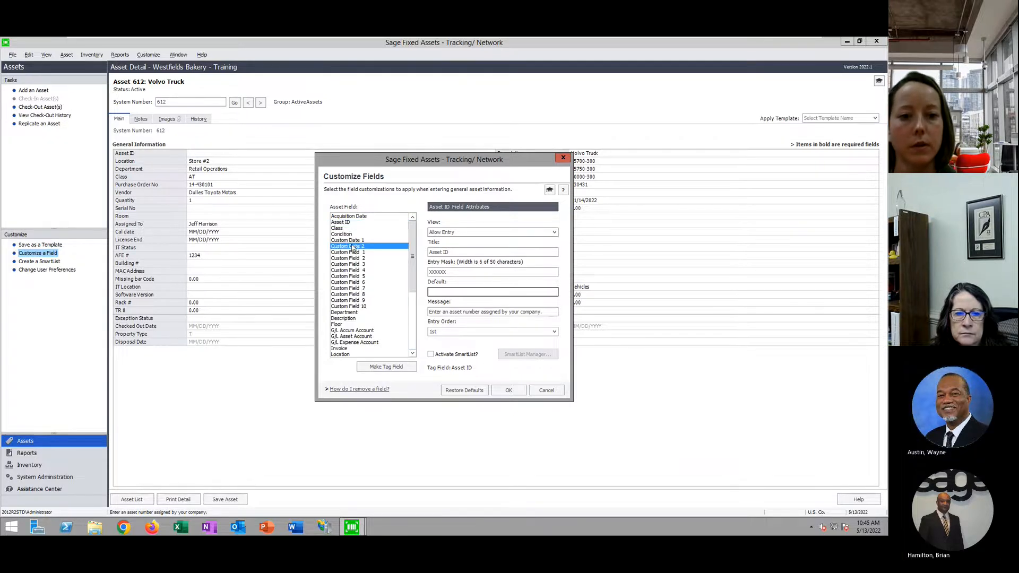
pyautogui.press('Down')
pyautogui.press('Down')
pyautogui.press('Down')
pyautogui.press('Down')
pyautogui.press('Down')
pyautogui.press('Down')
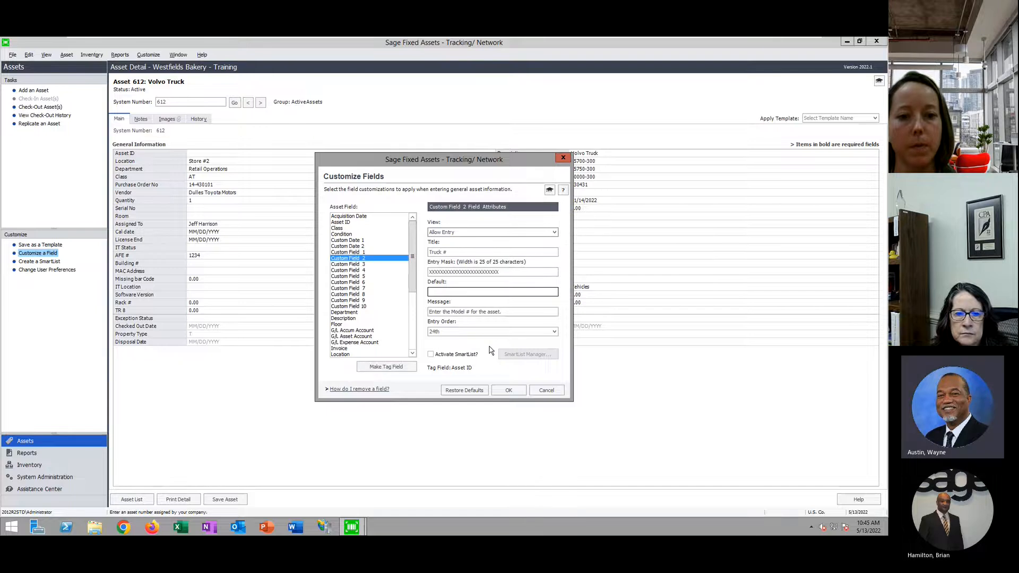
pyautogui.press('Down')
pyautogui.press('Down')
pyautogui.press('Down')
pyautogui.press('Down')
pyautogui.press('Down')
pyautogui.press('Down')
pyautogui.press('Down')
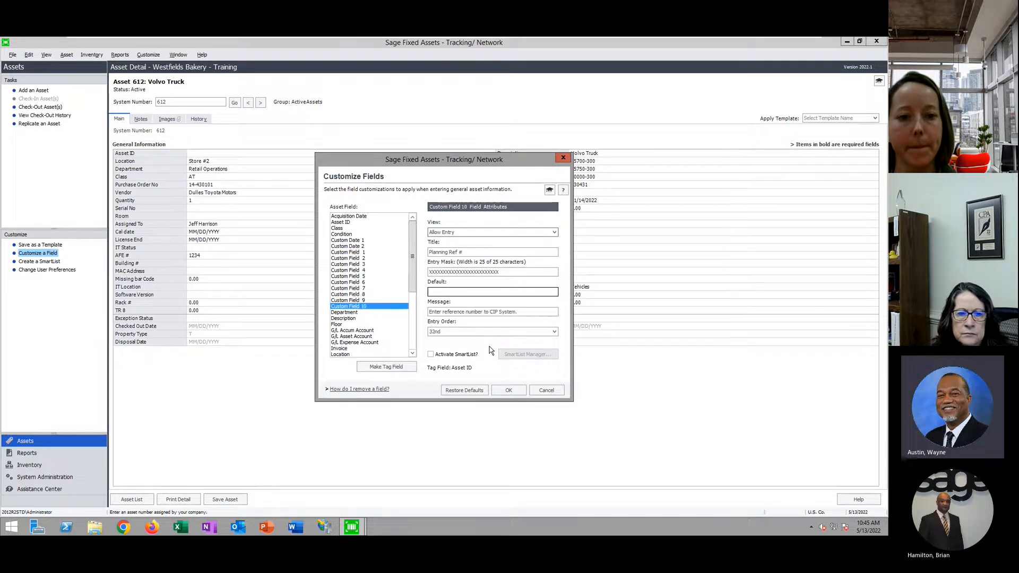
pyautogui.press('Down')
pyautogui.press('Down')
pyautogui.press('Down')
pyautogui.press('Down')
pyautogui.press('Down')
pyautogui.press('Down')
pyautogui.press('Down')
pyautogui.press('Down')
pyautogui.press('Down')
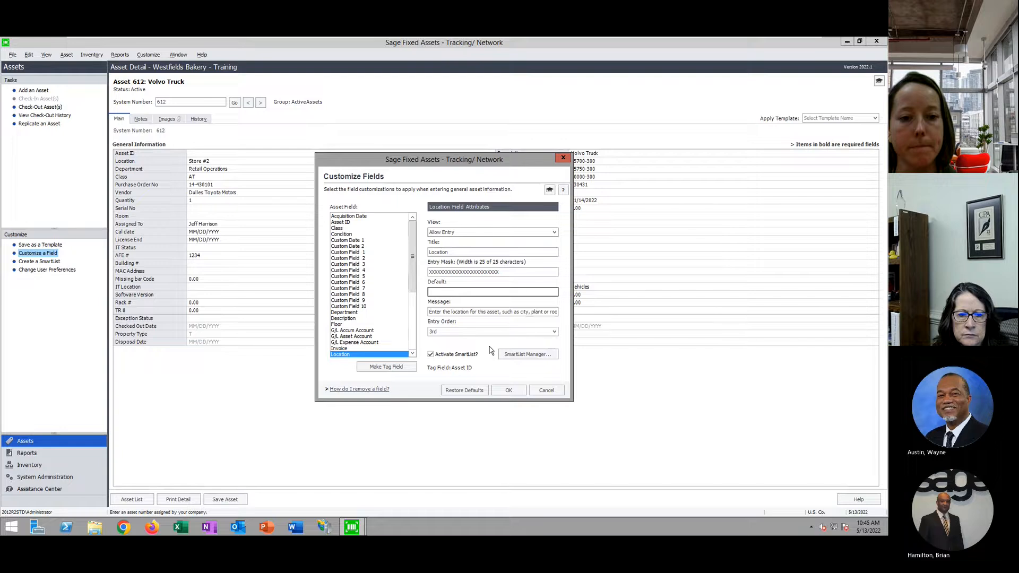
pyautogui.press('Down')
pyautogui.press('Down')
pyautogui.press('Down')
pyautogui.press('Down')
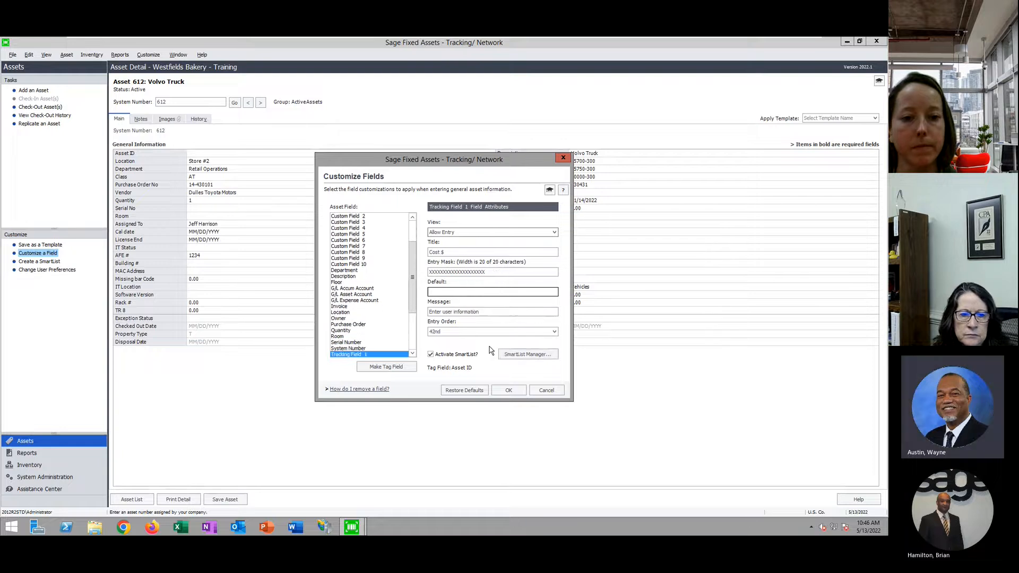
pyautogui.press('Down')
pyautogui.press('Down')
pyautogui.press('Down')
pyautogui.press('Down')
pyautogui.press('Down')
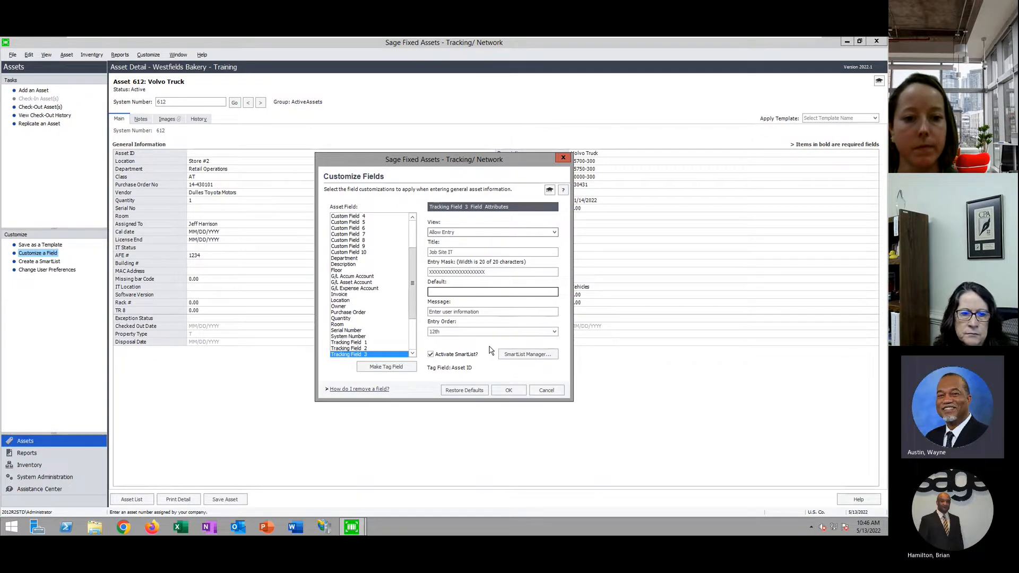
pyautogui.press('Down')
pyautogui.press('Down')
pyautogui.press('Down')
pyautogui.press('Down')
pyautogui.press('Down')
pyautogui.press('Down')
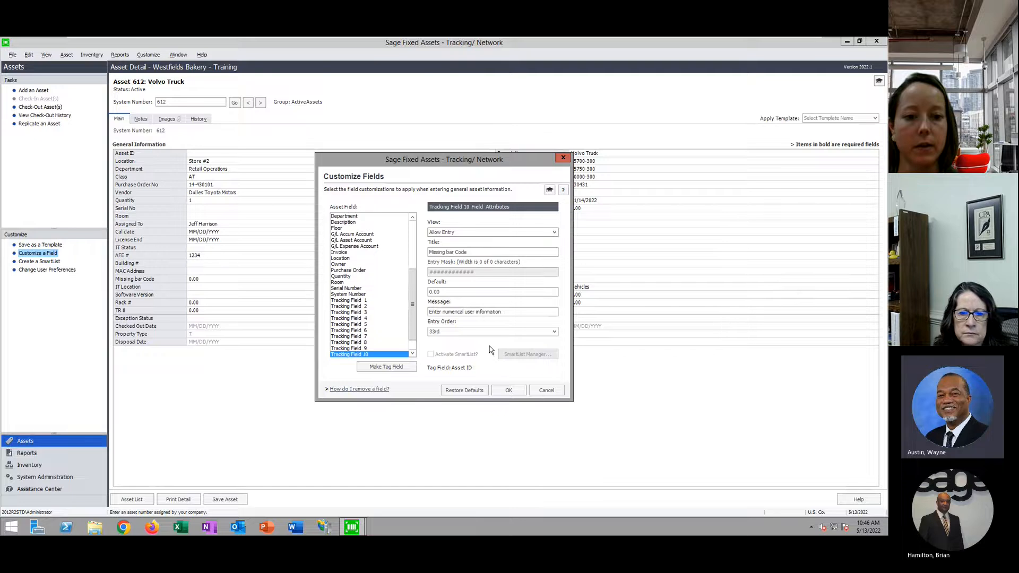
# Step back up the field list and settle on Custom Date 1, titled Cal date
pyautogui.press('Up')
pyautogui.press('Up')
pyautogui.press('Up')
pyautogui.press('Up')
pyautogui.press('Up')
pyautogui.press('Up')
pyautogui.press('Up')
pyautogui.press('Up')
pyautogui.press('Up')
pyautogui.press('Up')
pyautogui.press('Up')
pyautogui.press('Up')
pyautogui.press('Up')
pyautogui.press('Up')
pyautogui.press('Up')
pyautogui.press('Up')
pyautogui.press('Up')
pyautogui.press('Up')
pyautogui.press('Up')
pyautogui.press('Up')
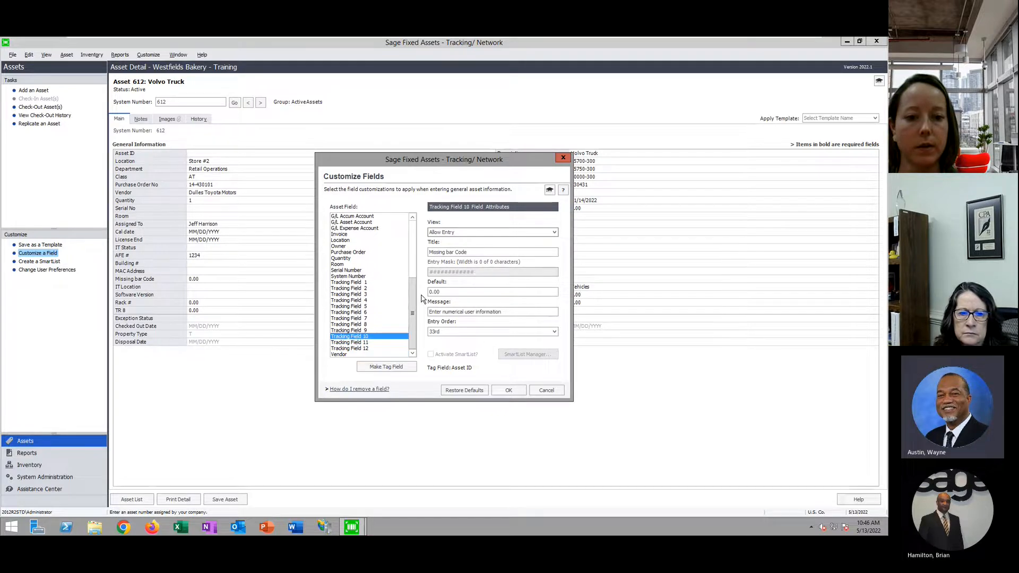
pyautogui.press('Up')
pyautogui.press('Up')
pyautogui.press('Up')
pyautogui.press('Up')
pyautogui.press('Up')
pyautogui.press('Up')
pyautogui.press('Up')
pyautogui.press('Up')
pyautogui.press('Up')
pyautogui.press('Up')
pyautogui.press('Up')
pyautogui.press('Up')
pyautogui.press('Up')
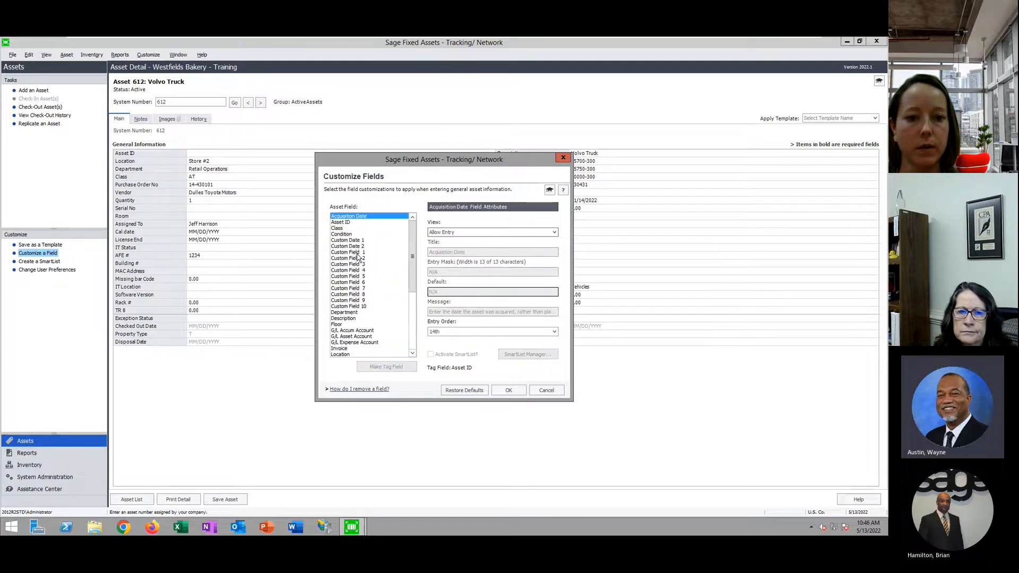
pyautogui.press('Down')
pyautogui.press('Down')
pyautogui.press('Down')
pyautogui.press('Down')
pyautogui.press('Down')
pyautogui.press('Down')
pyautogui.press('Down')
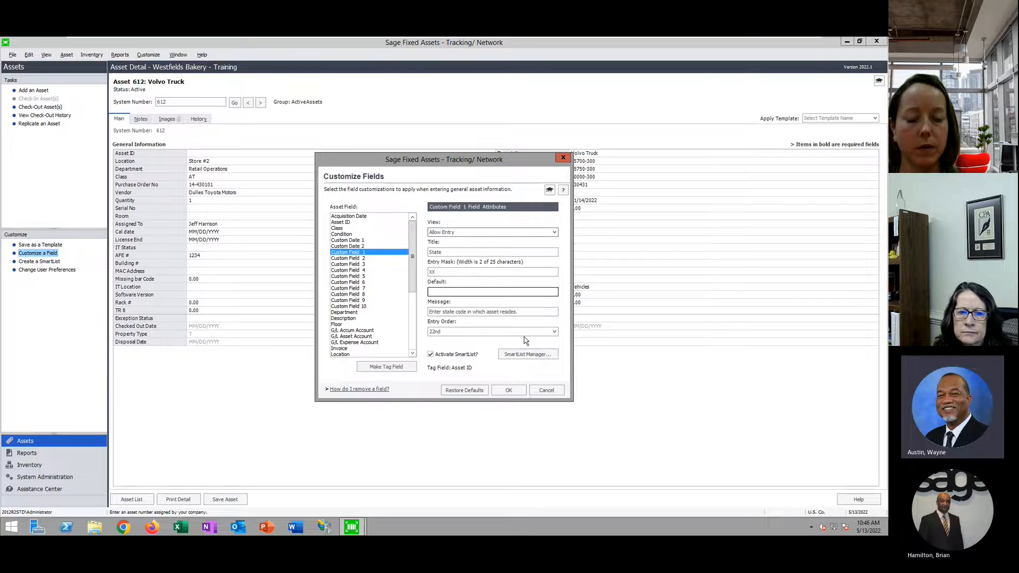
pyautogui.press('Down')
pyautogui.press('Down')
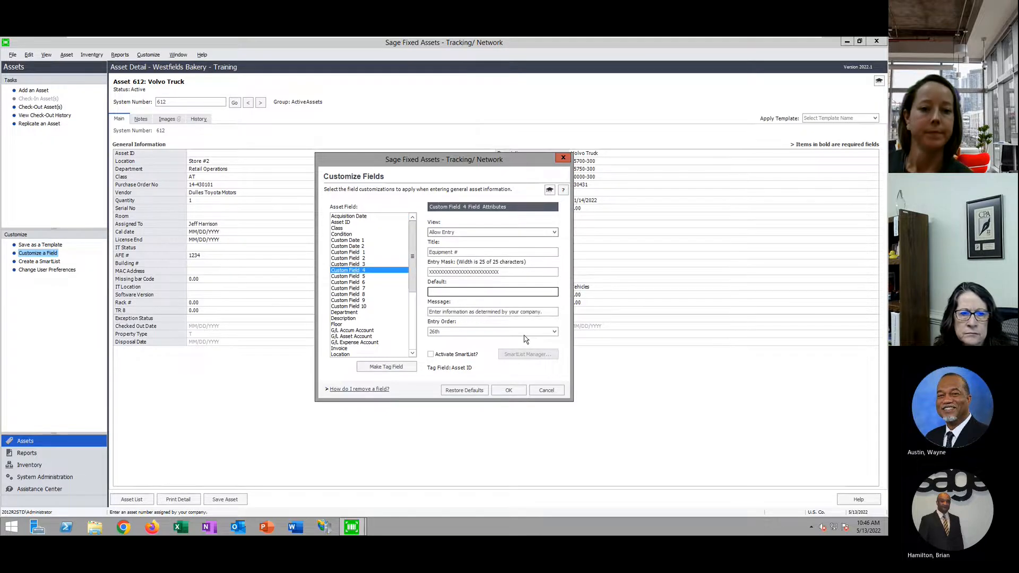
pyautogui.press('Up')
pyautogui.press('Up')
pyautogui.press('Up')
pyautogui.press('Up')
pyautogui.press('Up')
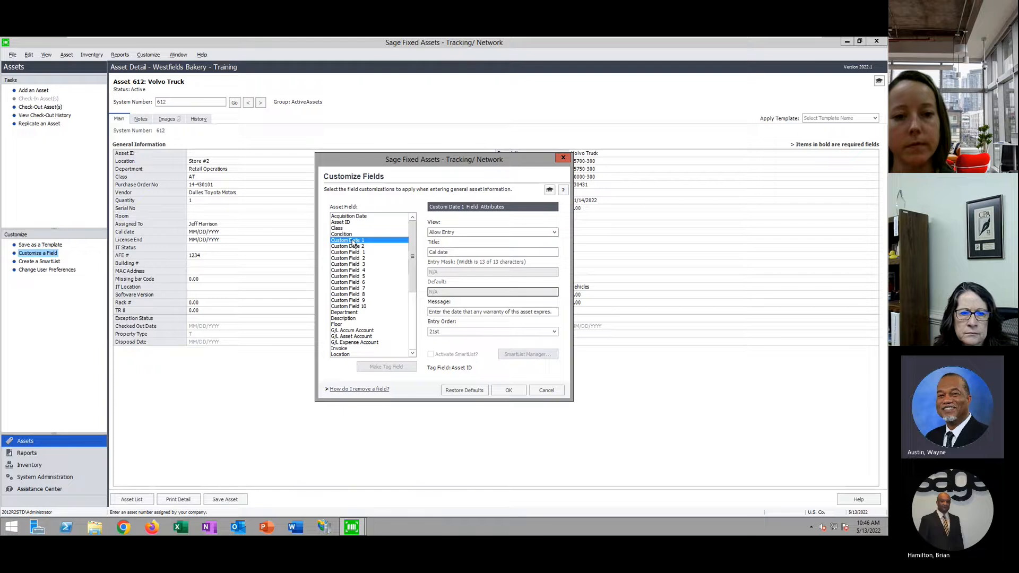
pyautogui.click(354, 246)
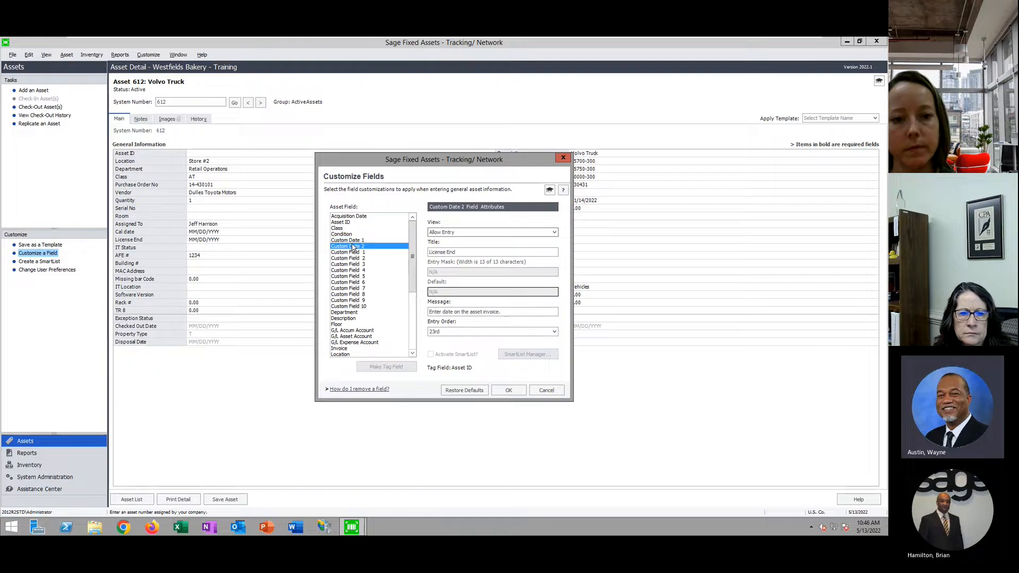
pyautogui.click(355, 241)
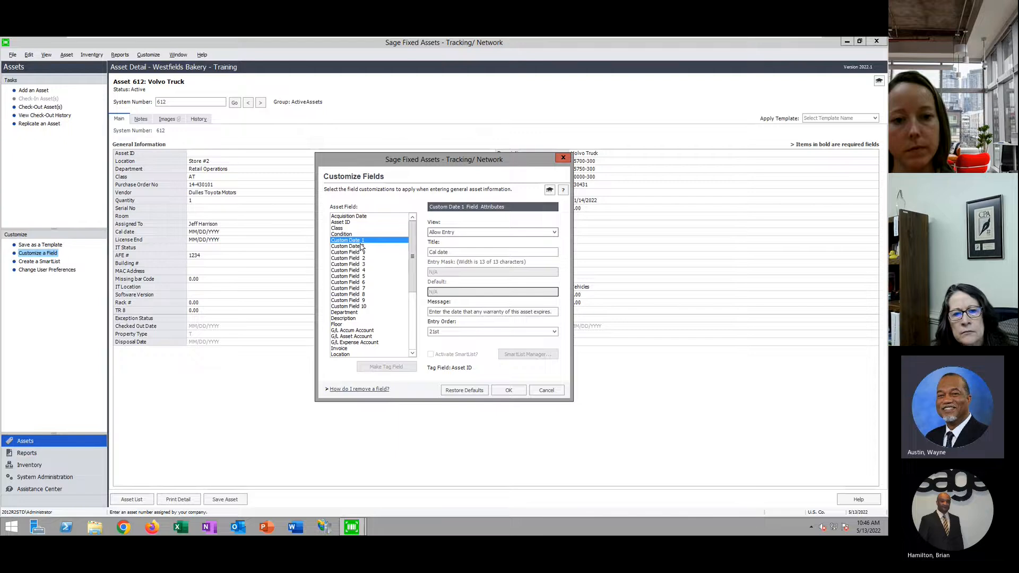
# Replace the Custom Date 1 title 'Cal date' with 'Change to Disposed' and save it
pyautogui.moveTo(460, 252); pyautogui.dragTo(242, 296)
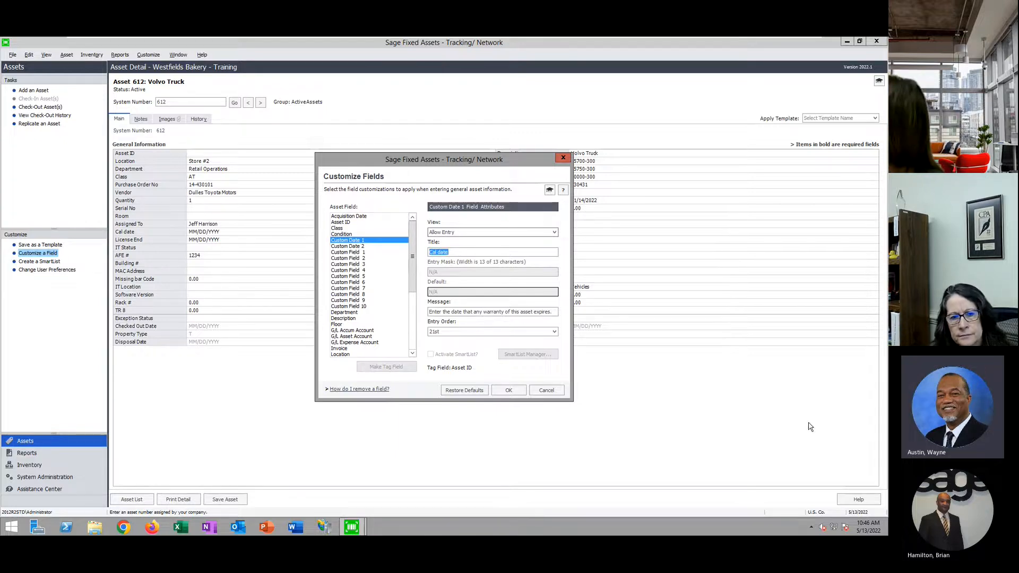
pyautogui.write('To Be Disposed')
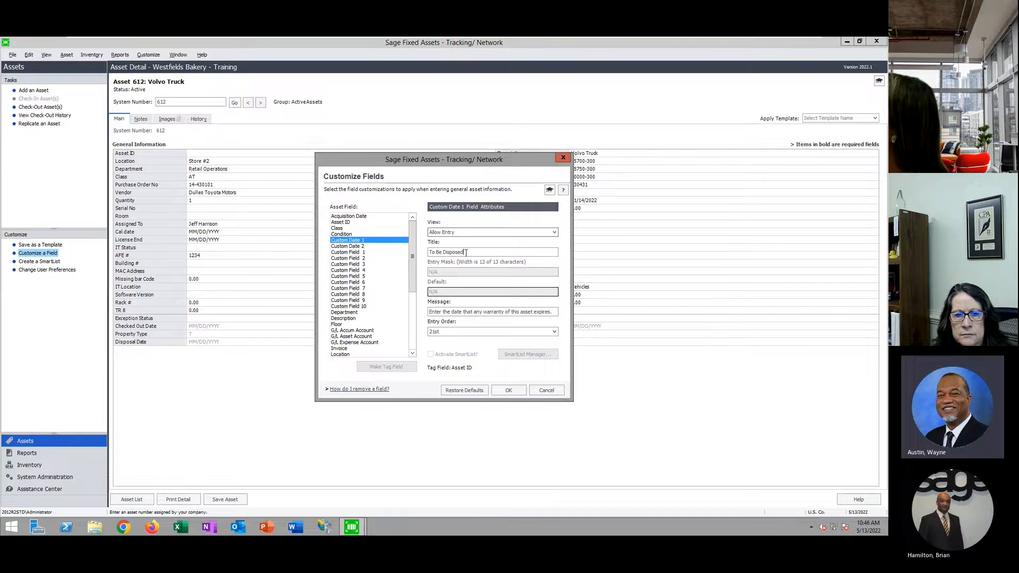
pyautogui.moveTo(441, 252); pyautogui.dragTo(429, 253)
pyautogui.write('Change to')
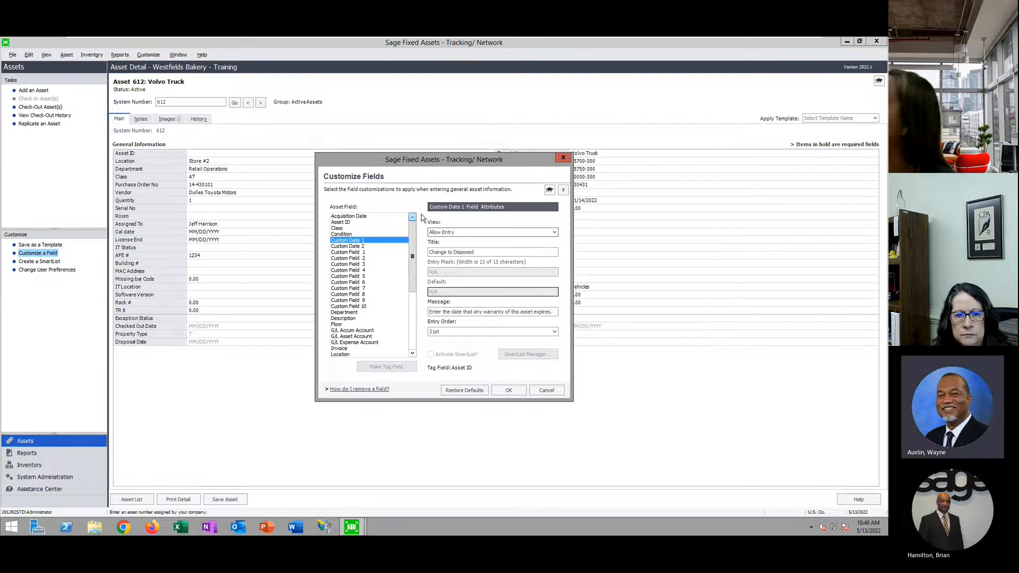
pyautogui.click(503, 252)
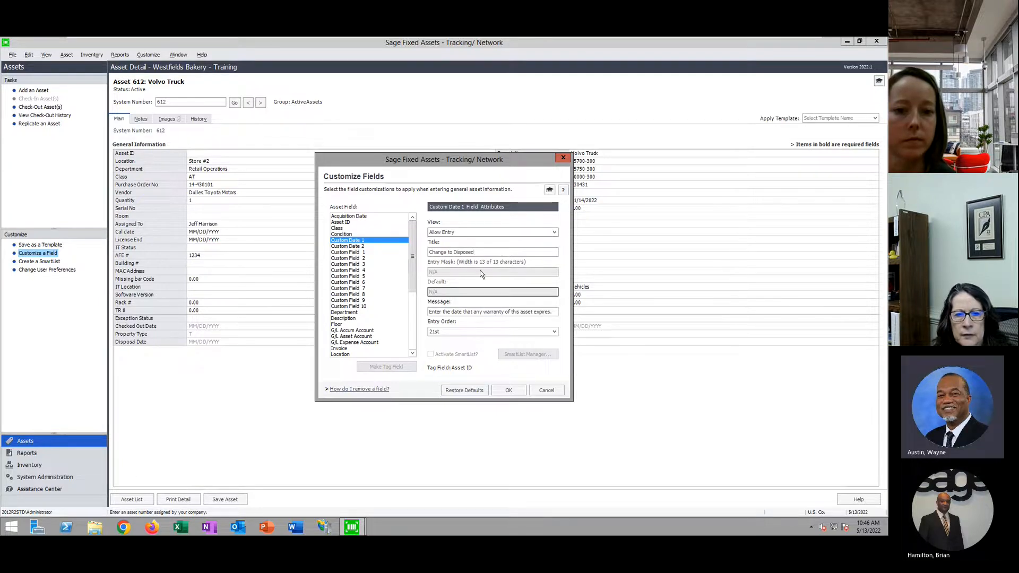
pyautogui.click(509, 391)
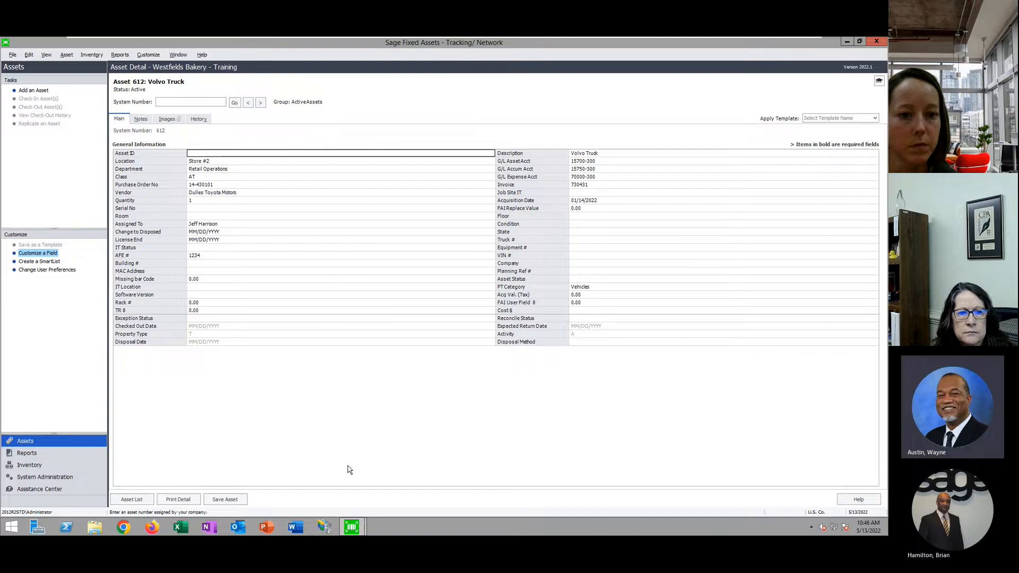
pyautogui.click(204, 232)
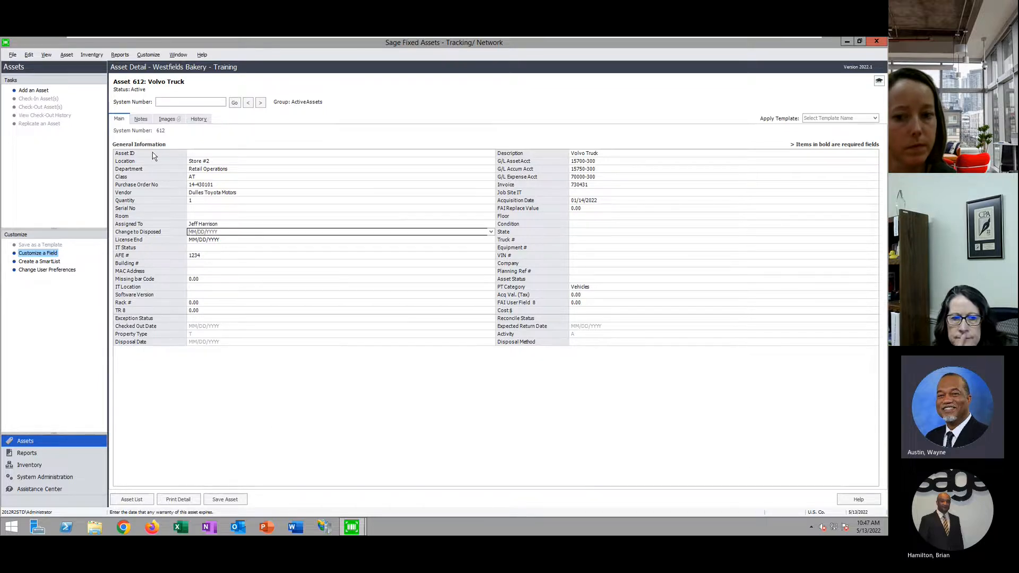
pyautogui.click(31, 467)
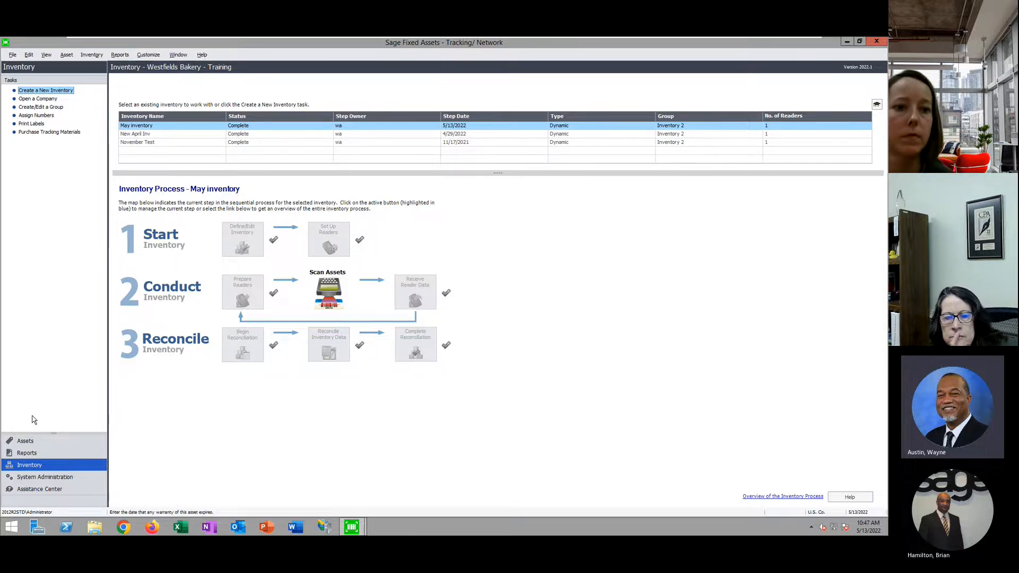
pyautogui.click(30, 441)
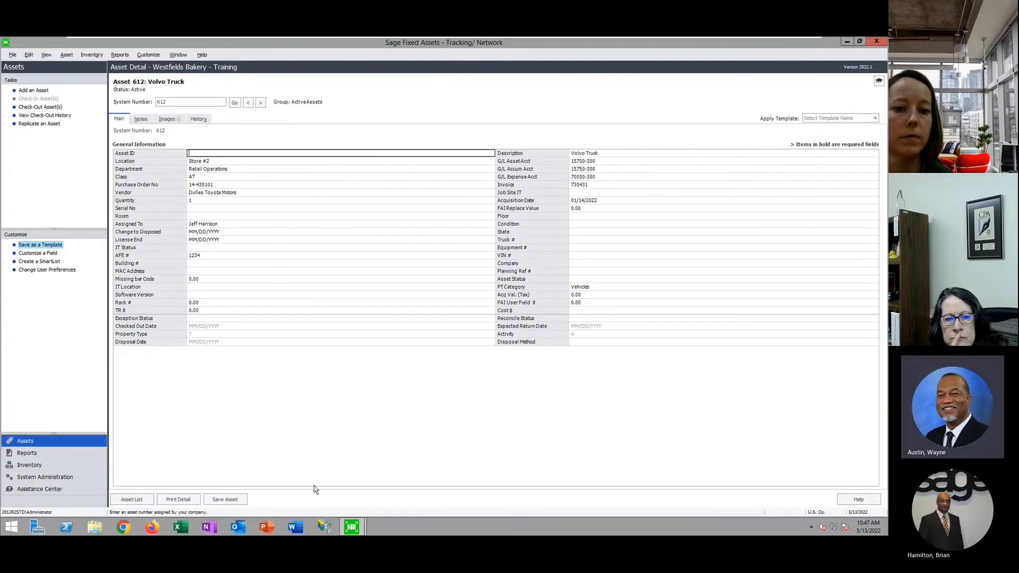
# Check the Volvo Truck's Change to Disposed and IT Location fields and notes page, then preview the open Sage windows
pyautogui.click(206, 232)
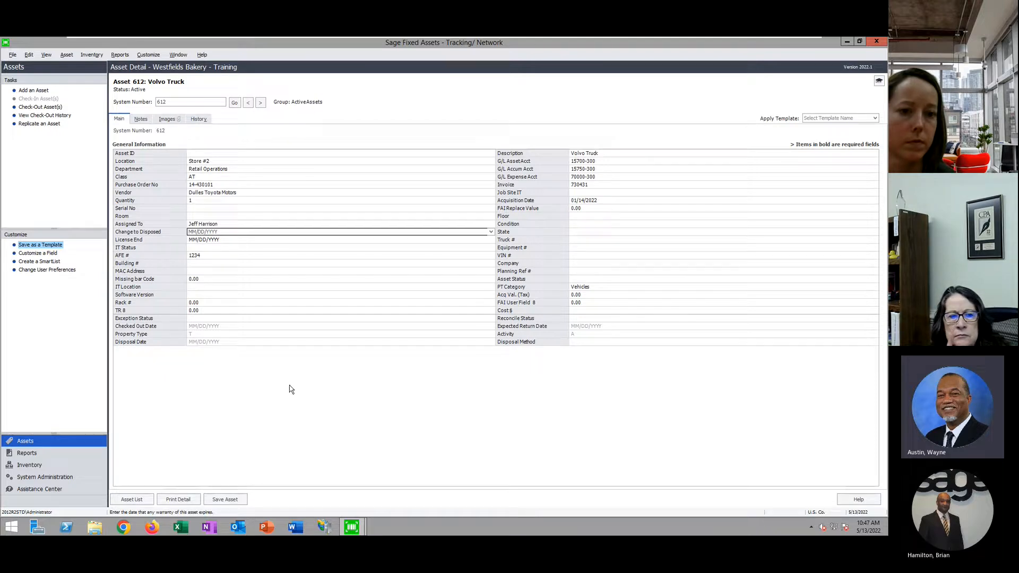
pyautogui.click(141, 119)
pyautogui.click(119, 119)
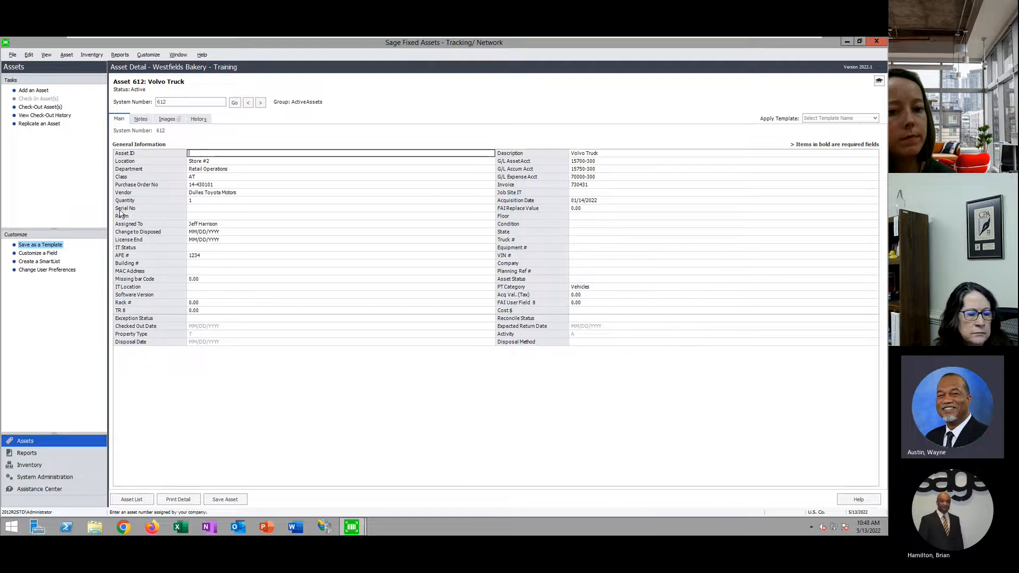
pyautogui.click(206, 232)
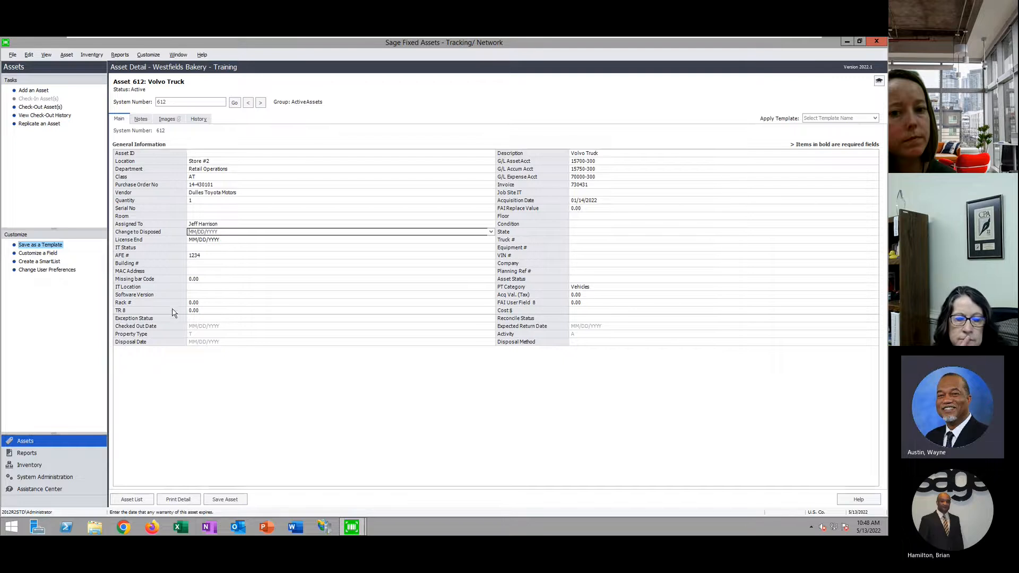
pyautogui.click(192, 288)
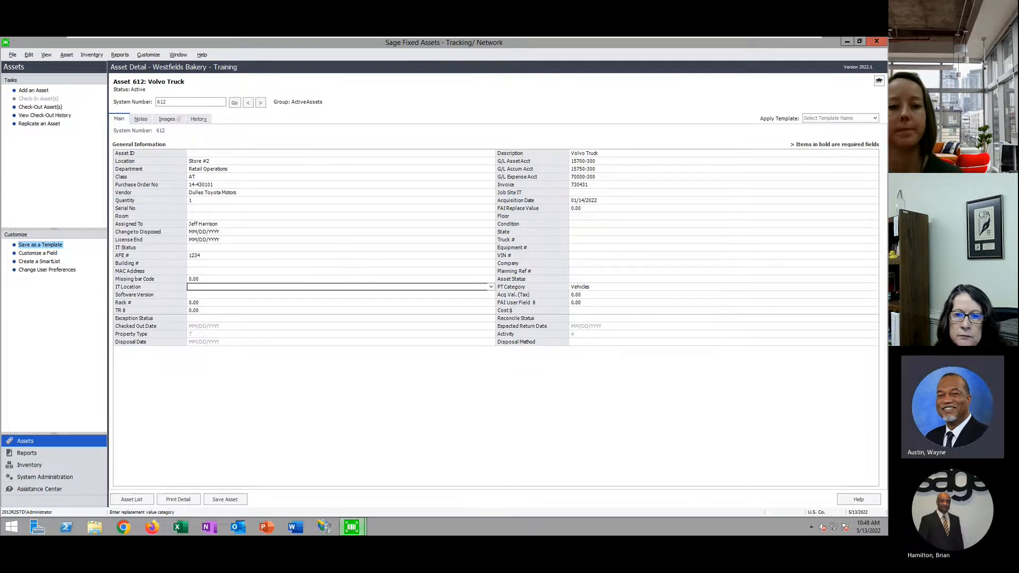
pyautogui.click(354, 527)
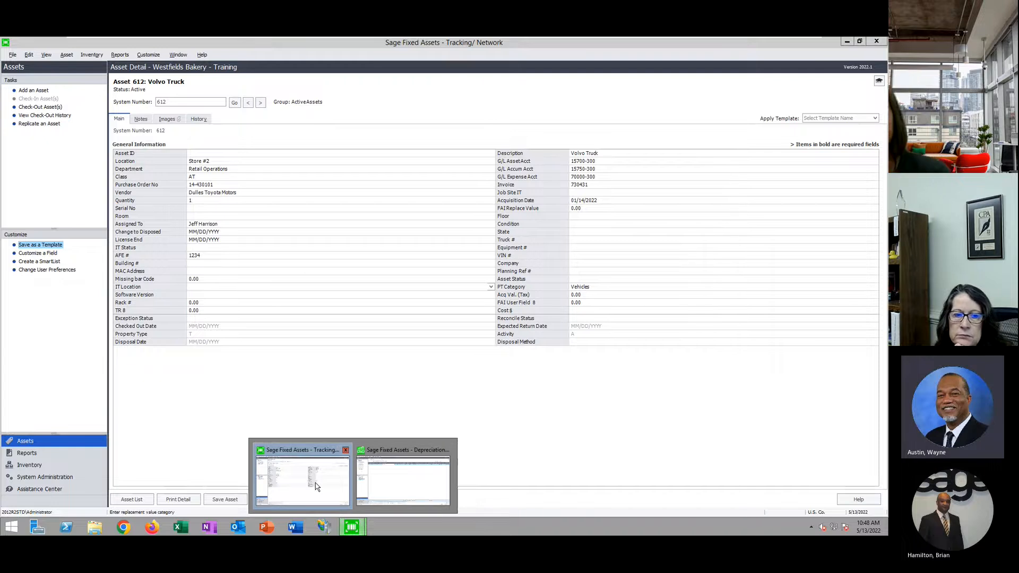
# Switch to the Depreciation application and set the Group to <All Complete Assets>
pyautogui.click(393, 481)
pyautogui.click(230, 99)
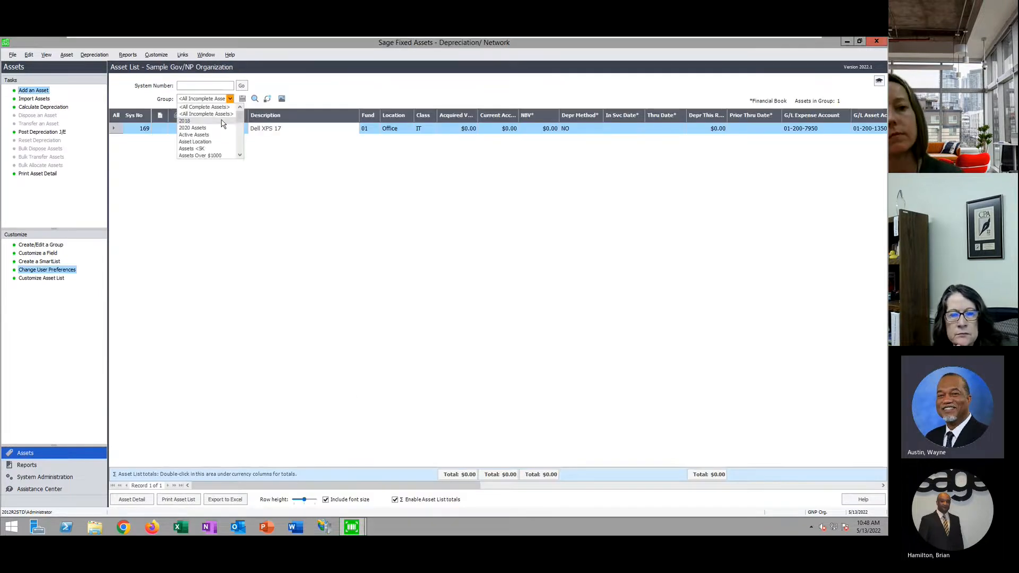
pyautogui.click(217, 105)
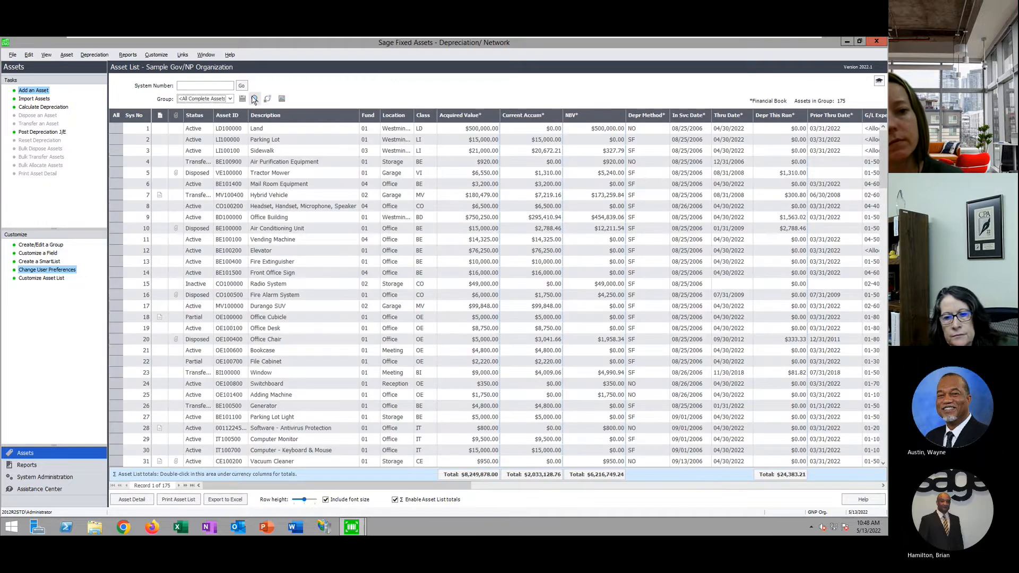
# Browse the Find dialog's Look In field list, then close it without searching
pyautogui.click(255, 99)
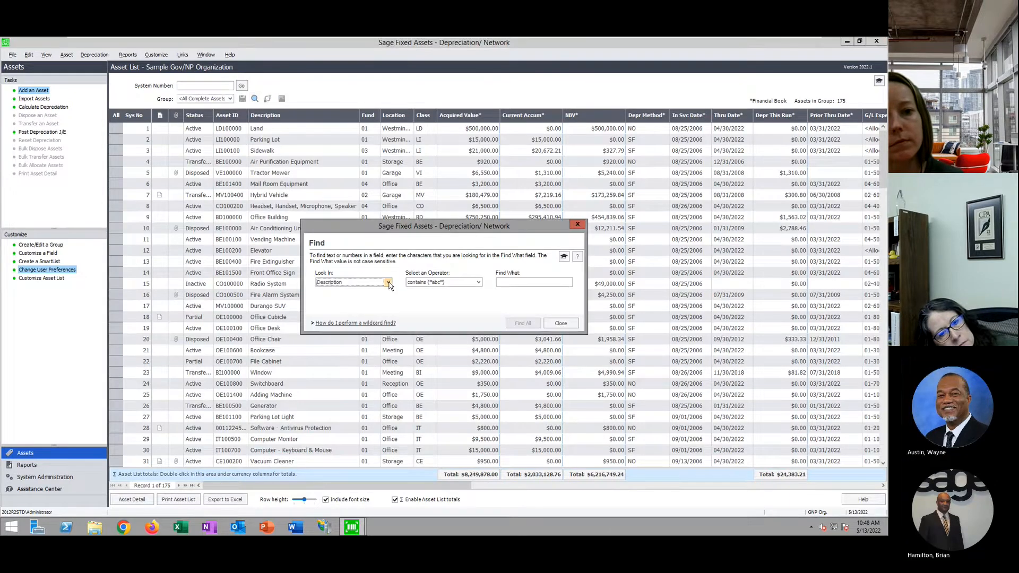
pyautogui.click(388, 283)
pyautogui.scroll(2, 357, 311)
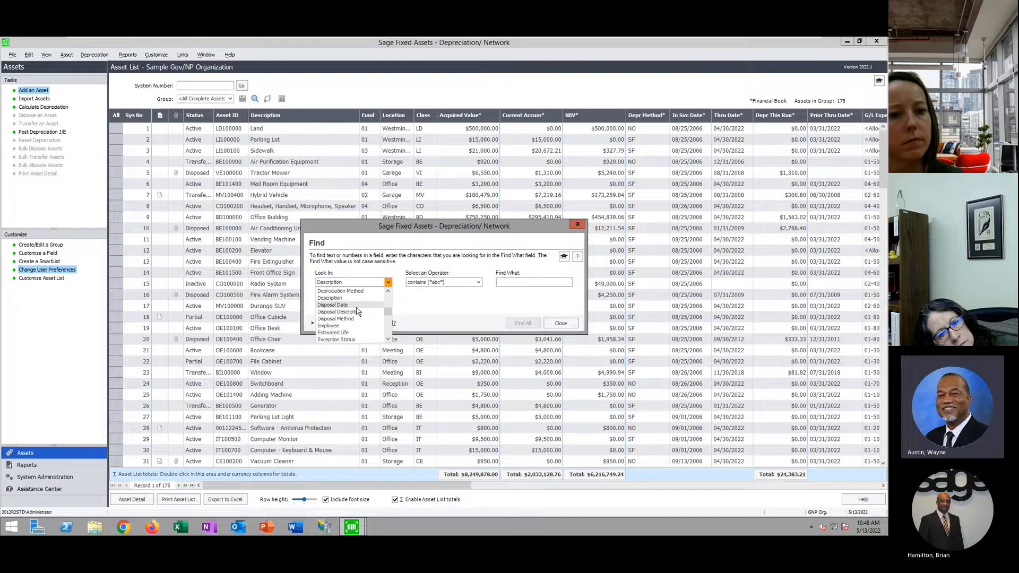
pyautogui.scroll(1, 358, 311)
pyautogui.scroll(1, 361, 318)
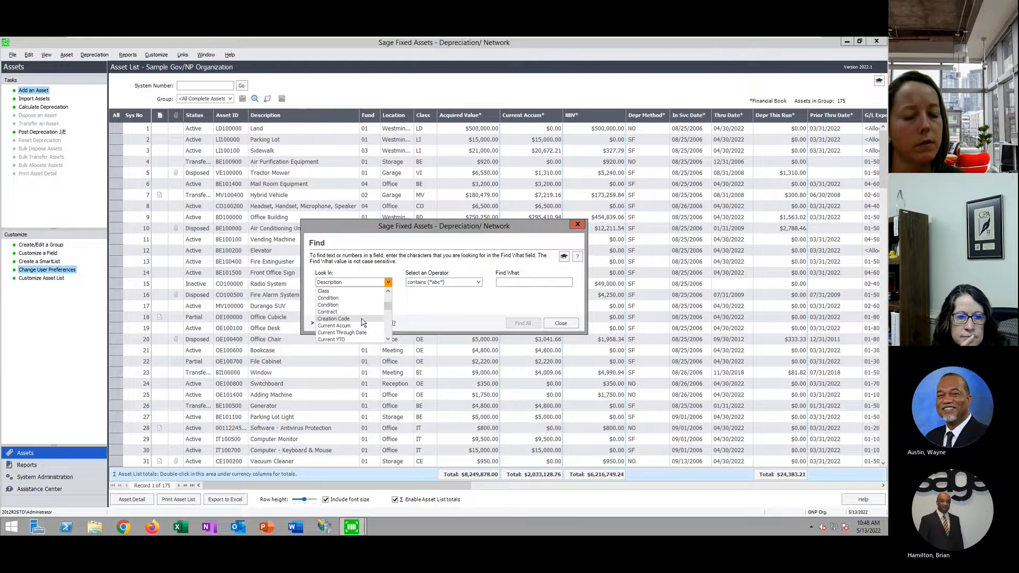
pyautogui.scroll(1, 362, 321)
pyautogui.scroll(3, 362, 321)
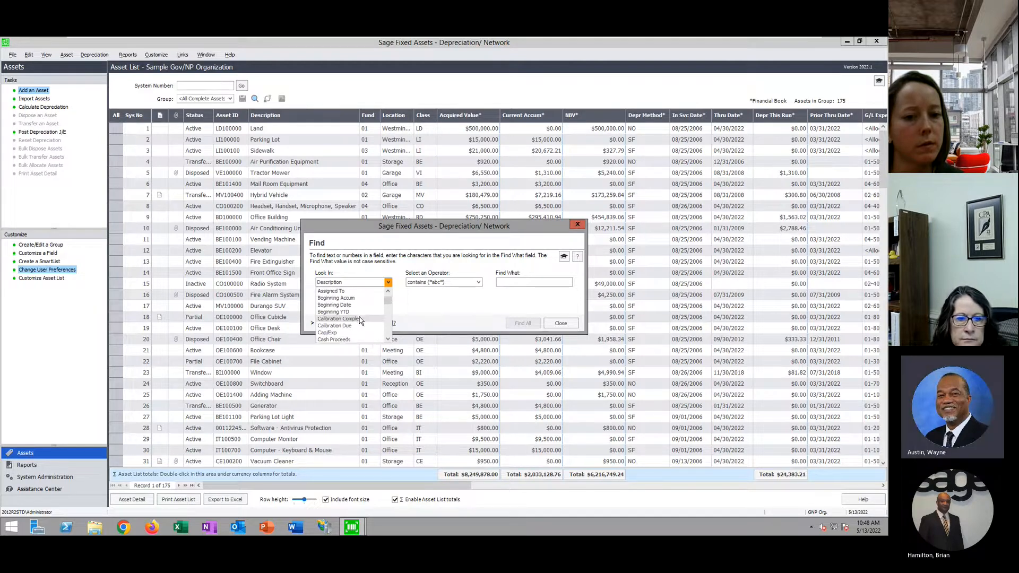
pyautogui.scroll(-3, 380, 339)
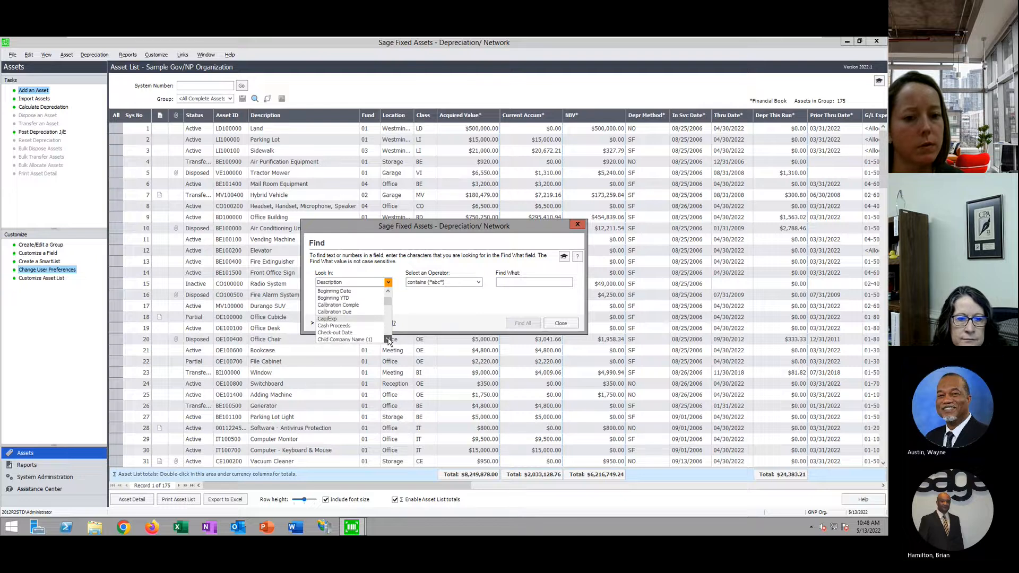
pyautogui.click(568, 324)
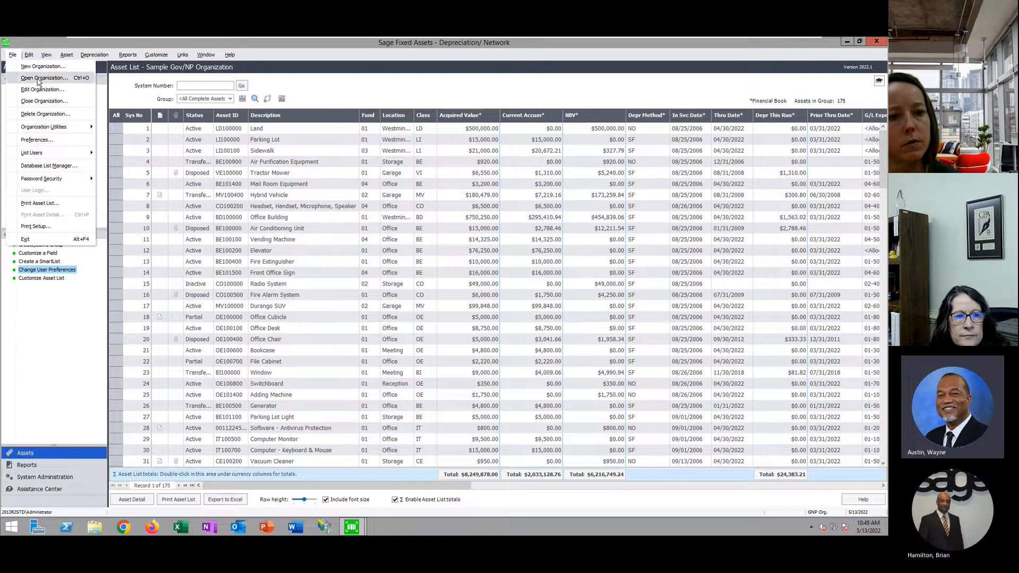
# Close the current organization and open Westfields Bakery - Training
pyautogui.click(44, 101)
pyautogui.click(509, 310)
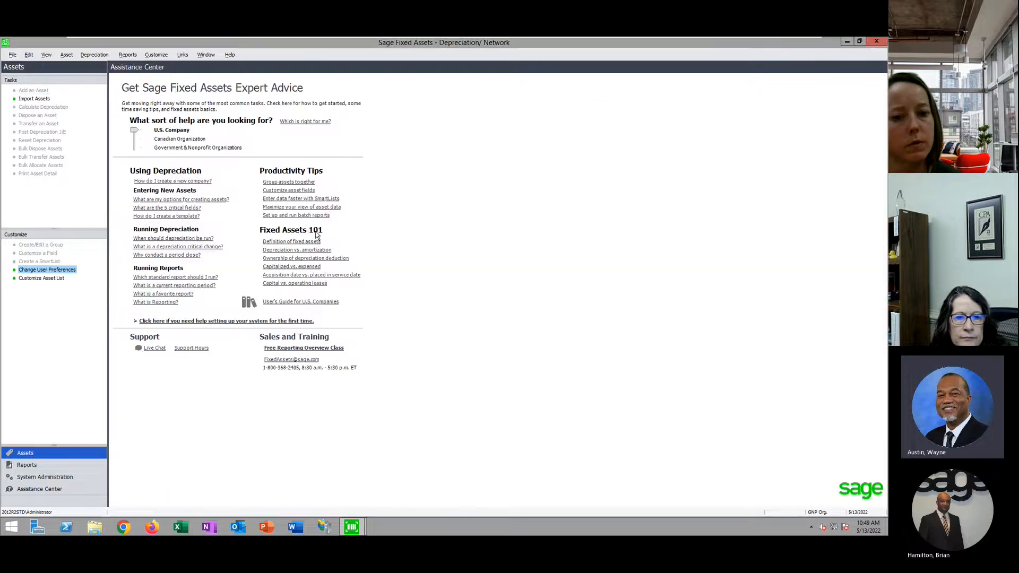
pyautogui.click(464, 374)
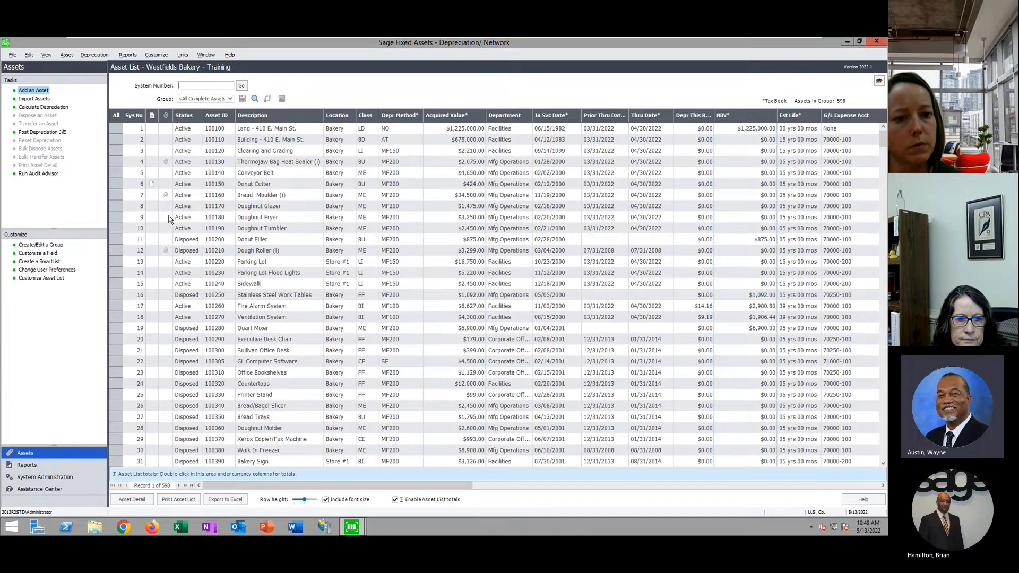
# Set up a Find on Change to Disposed 'is between', then close it without searching
pyautogui.click(255, 98)
pyautogui.click(388, 283)
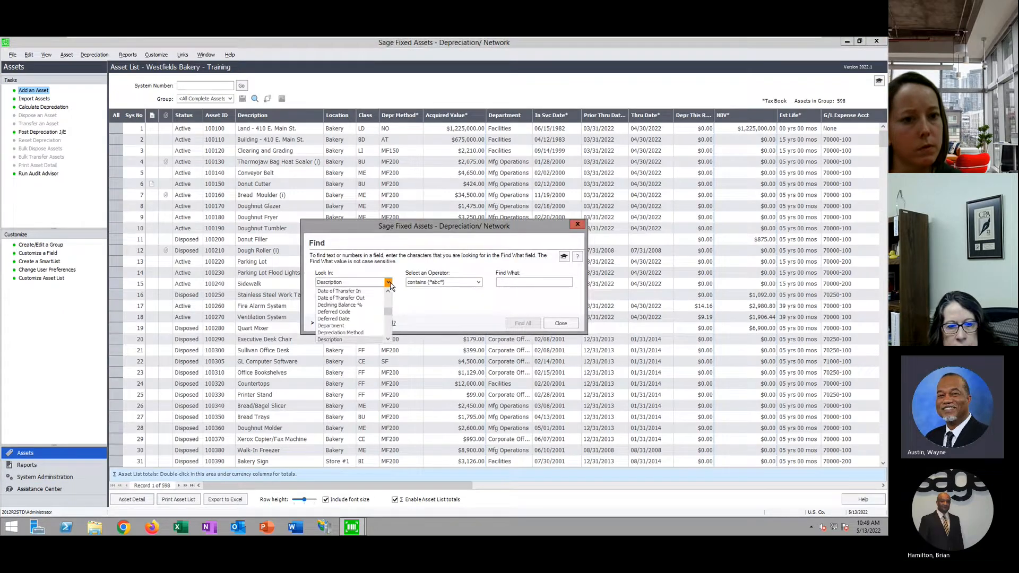
pyautogui.scroll(5, 360, 317)
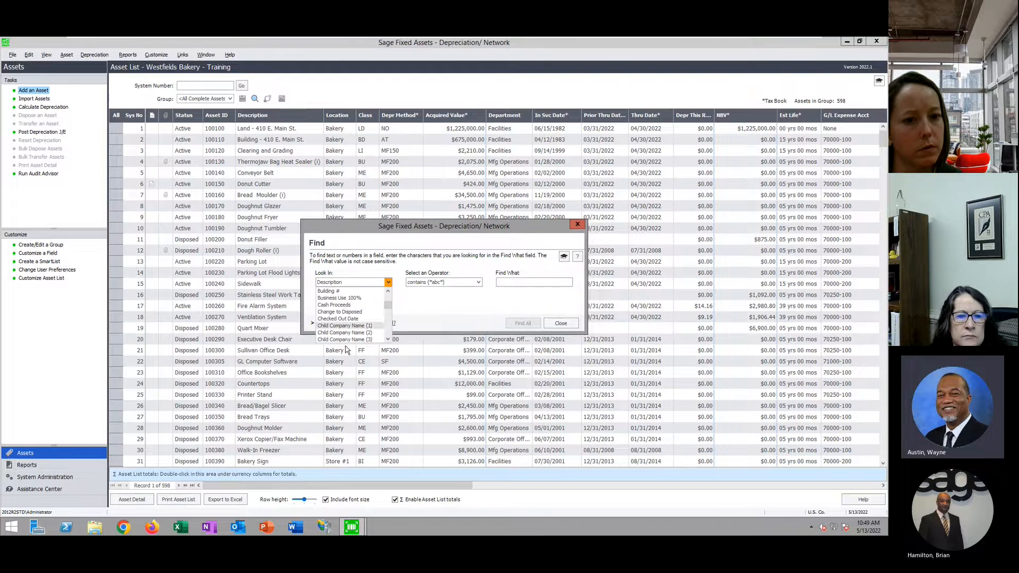
pyautogui.click(340, 312)
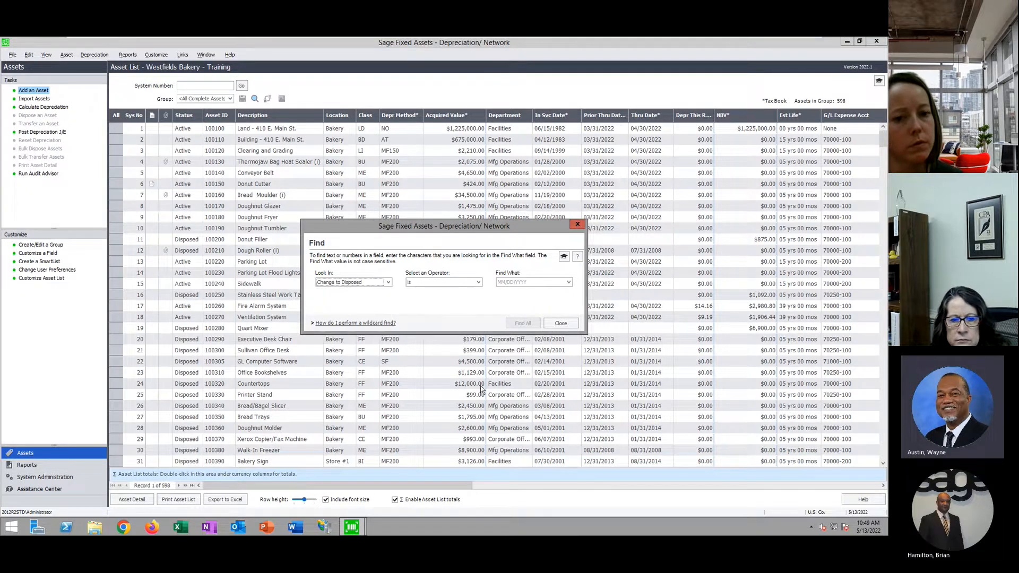
pyautogui.click(478, 283)
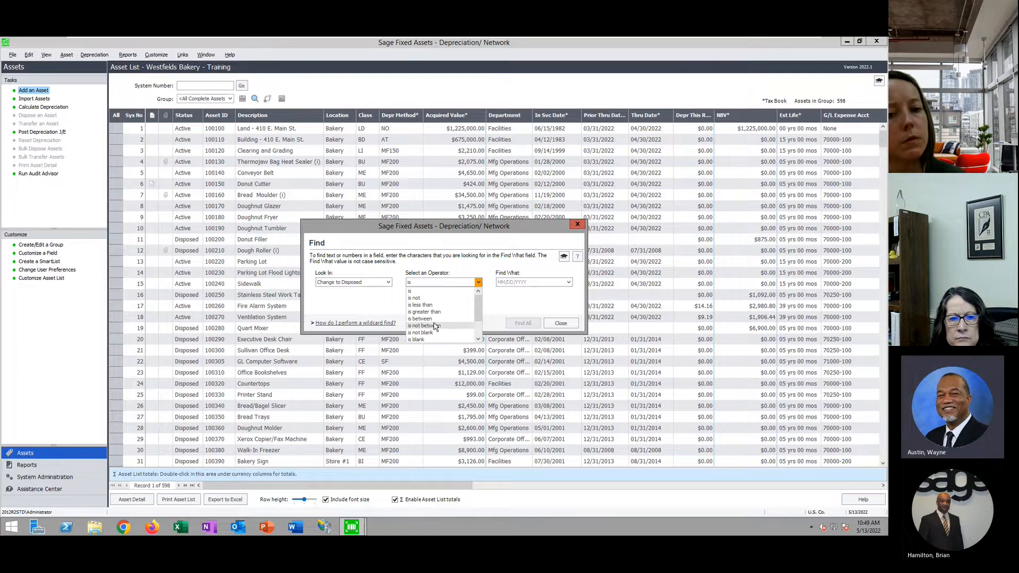
pyautogui.click(420, 319)
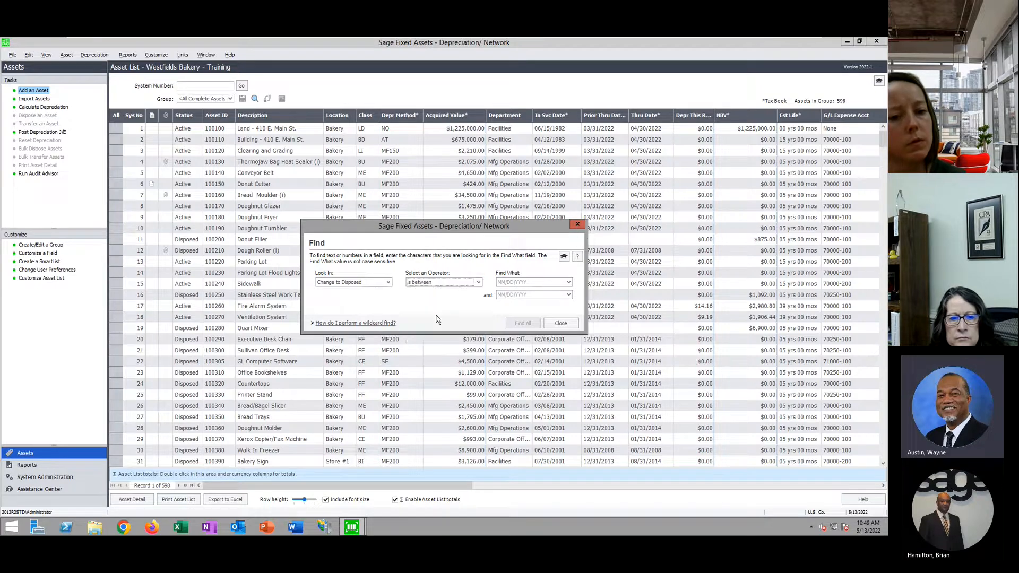
pyautogui.click(506, 283)
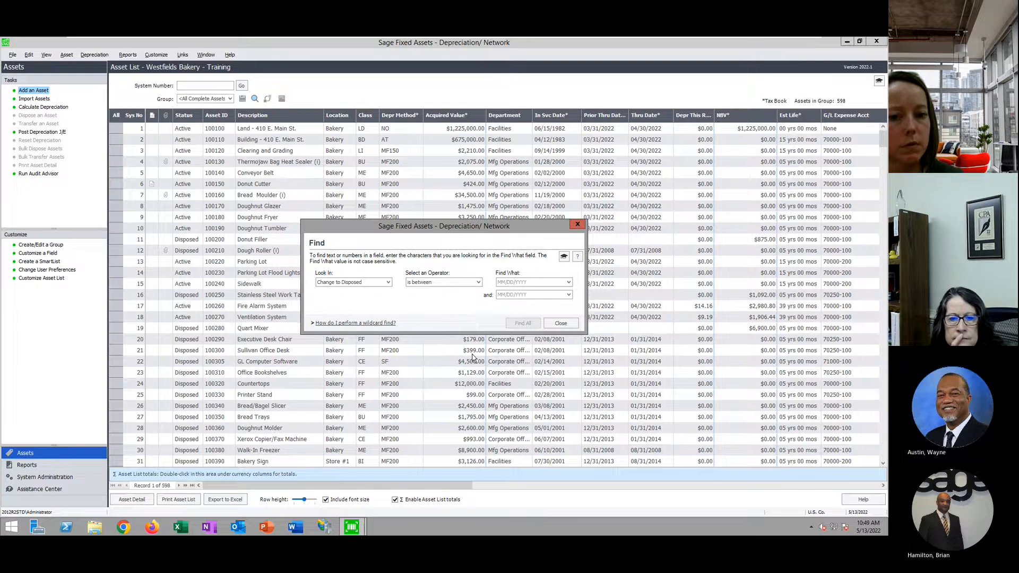
pyautogui.click(569, 325)
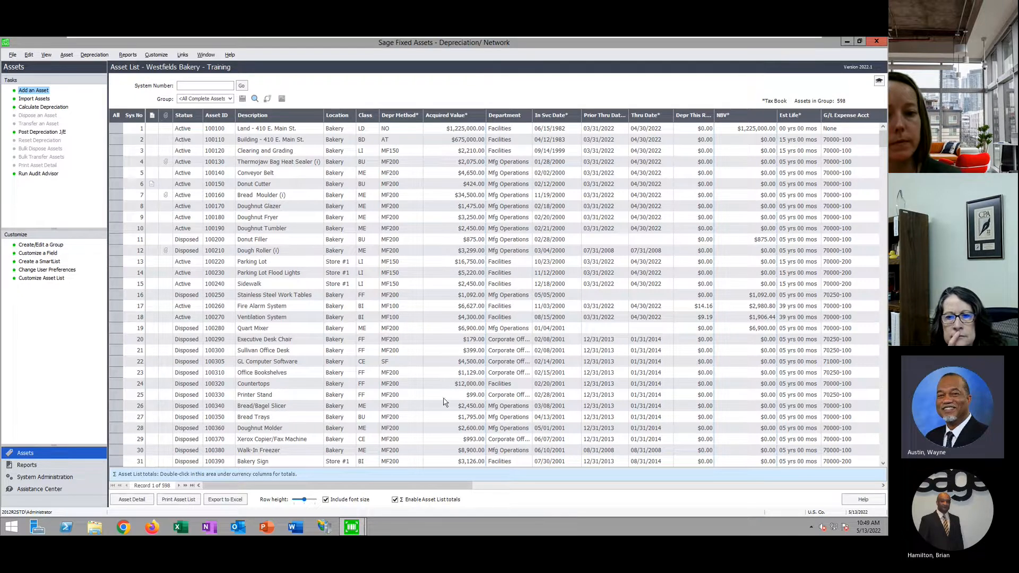
# Open the Donut Cutter's Asset Detail, check its blank Change to Disposed date, and begin Dispose an Asset
pyautogui.click(277, 182)
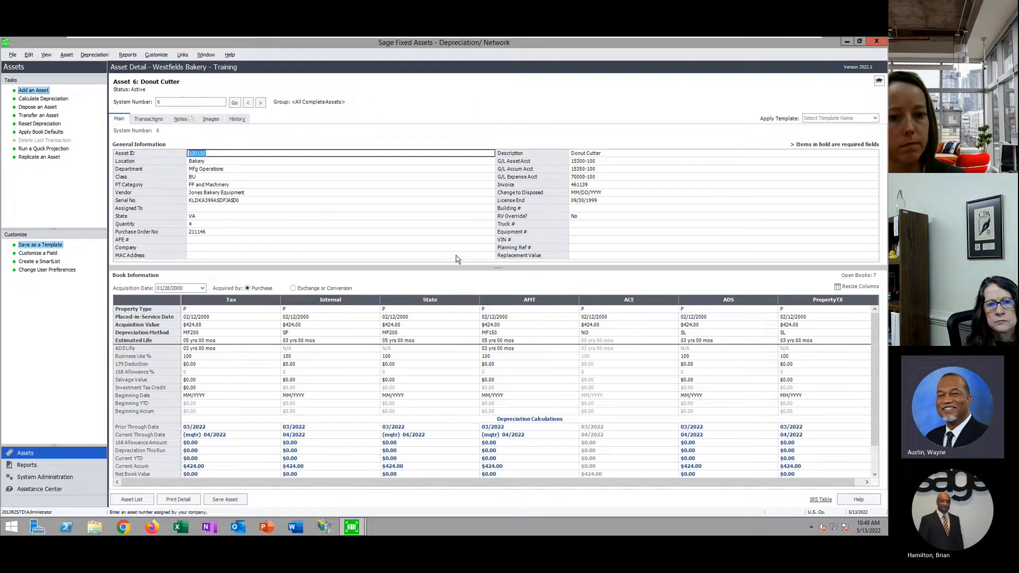
pyautogui.moveTo(508, 270); pyautogui.dragTo(509, 276)
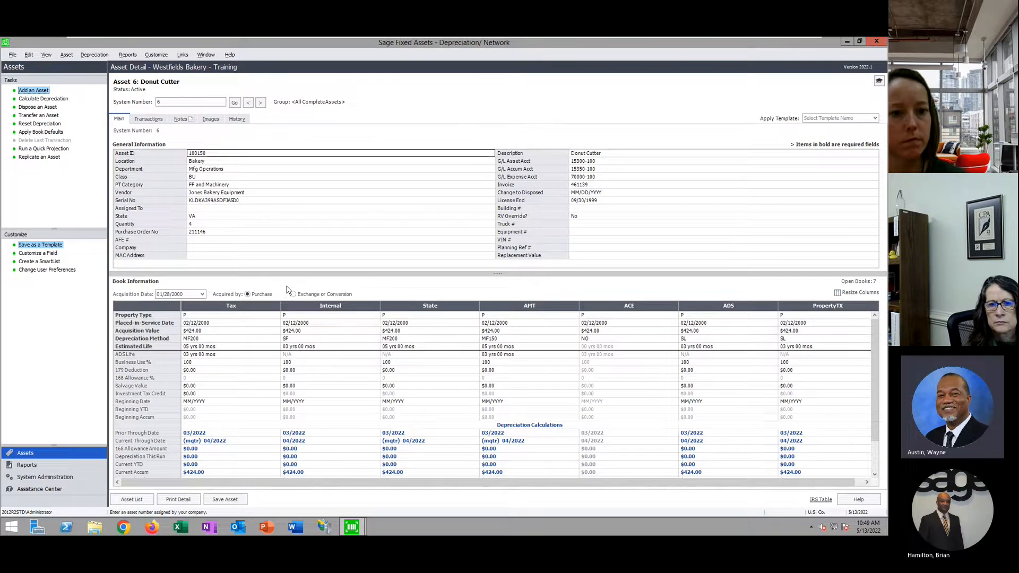
pyautogui.click(577, 193)
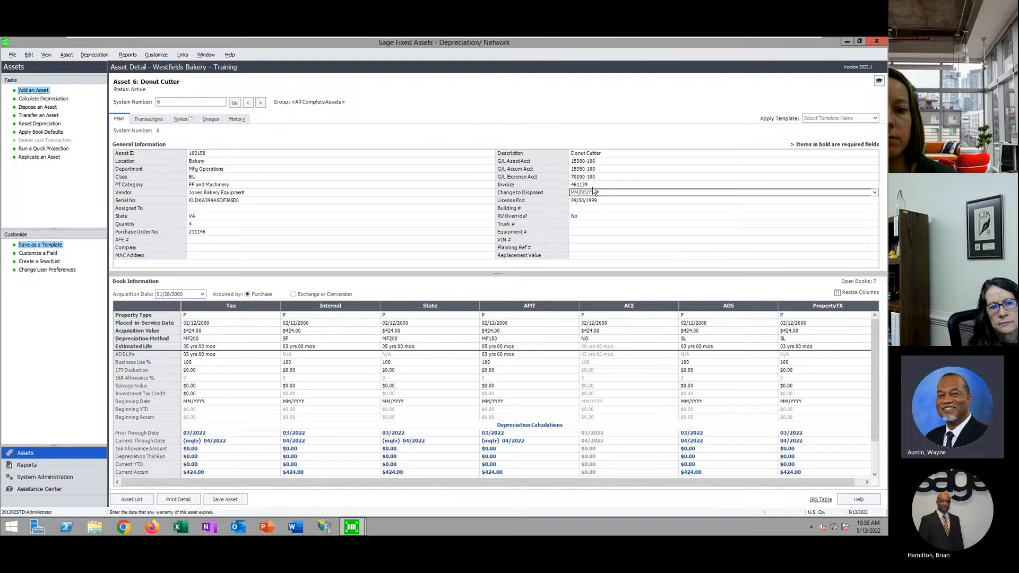
pyautogui.click(38, 107)
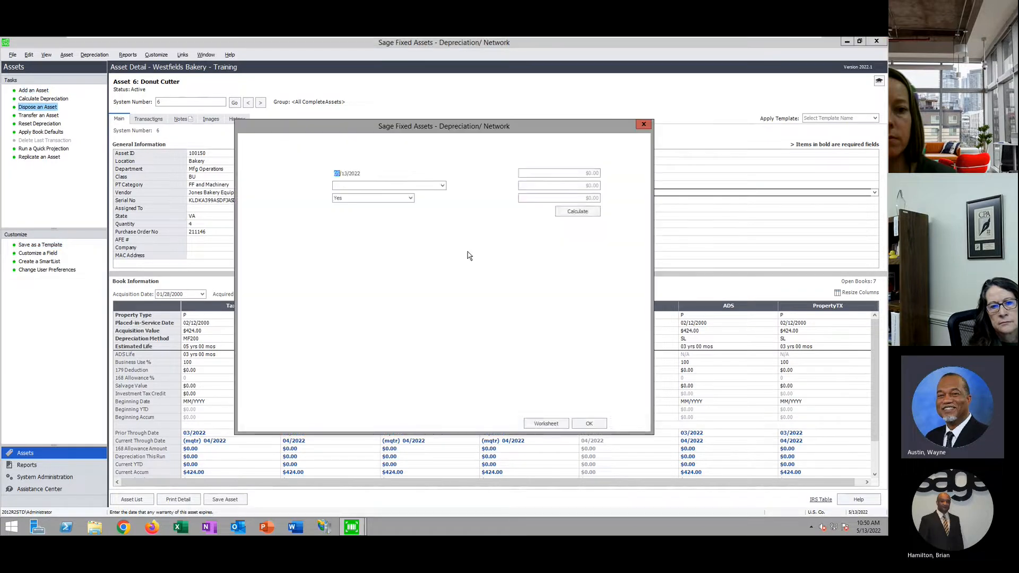
# Cancel the Donut Cutter disposal and go back to the 598-asset list
pyautogui.click(627, 423)
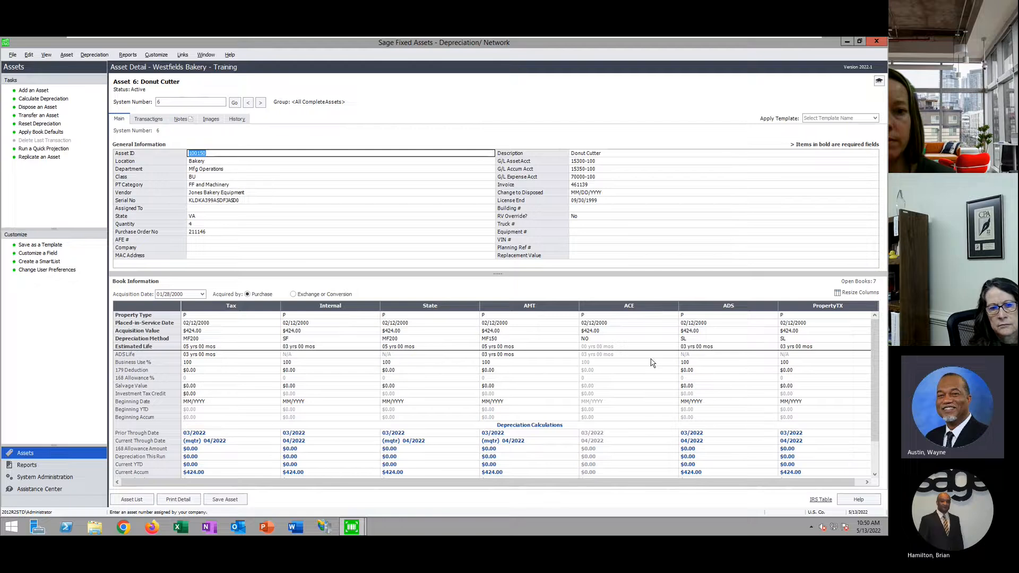
pyautogui.click(624, 194)
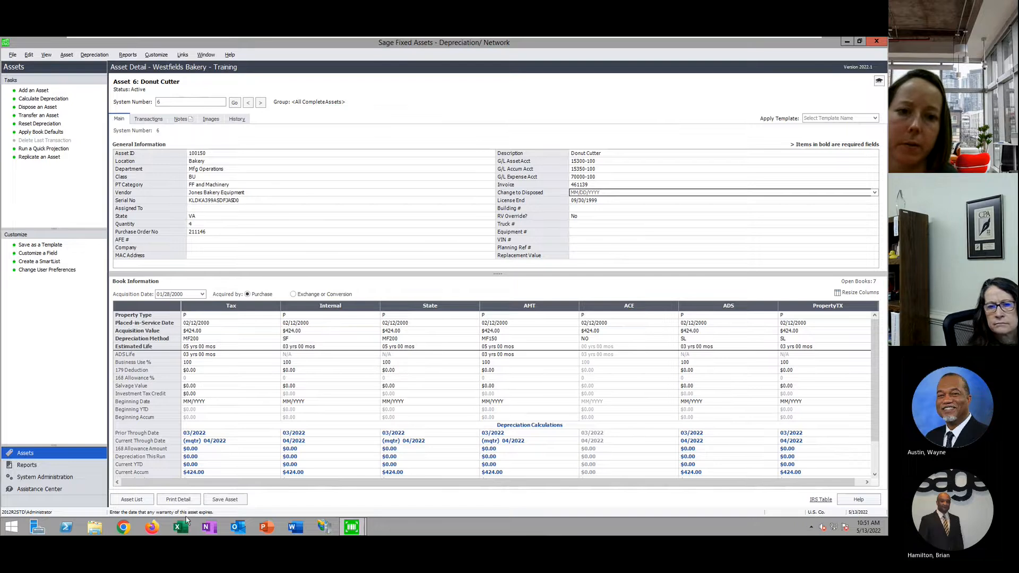
pyautogui.click(132, 500)
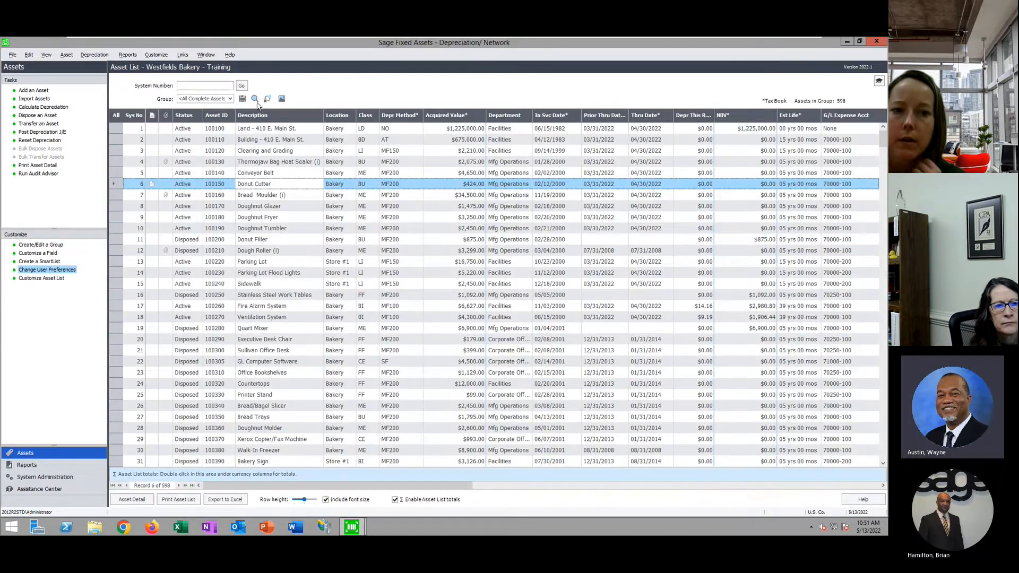
# Try a Find on Change to Disposed with 'is' and 'is between', then close without searching
pyautogui.click(254, 99)
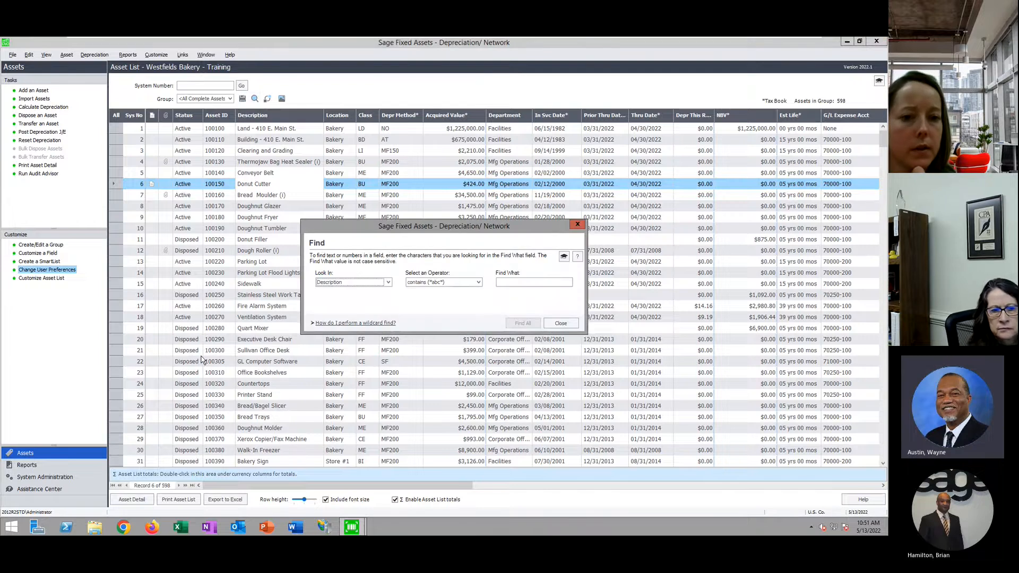
pyautogui.click(388, 282)
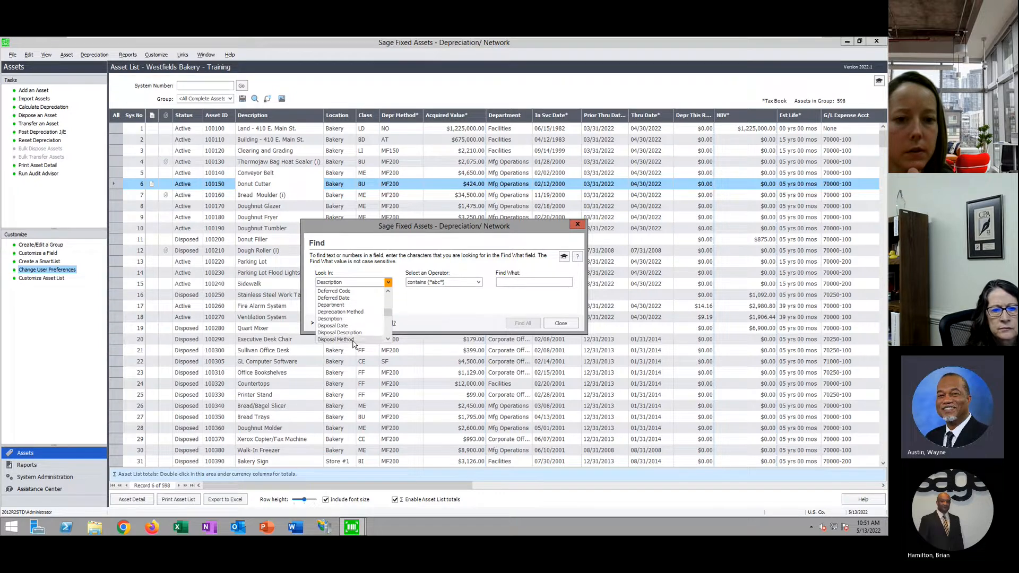
pyautogui.scroll(1, 360, 321)
pyautogui.scroll(3, 359, 323)
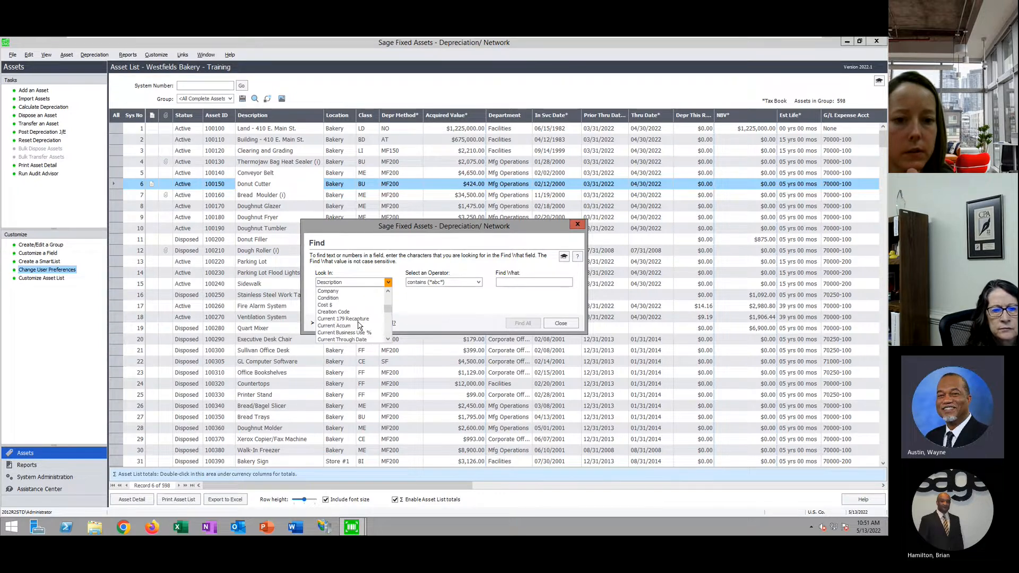
pyautogui.scroll(-3, 355, 314)
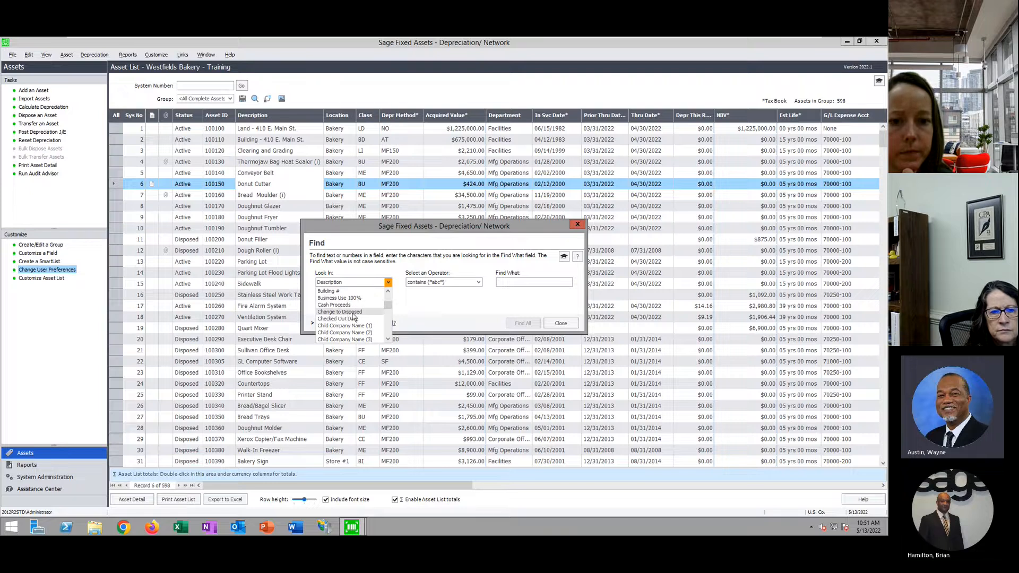
pyautogui.click(353, 313)
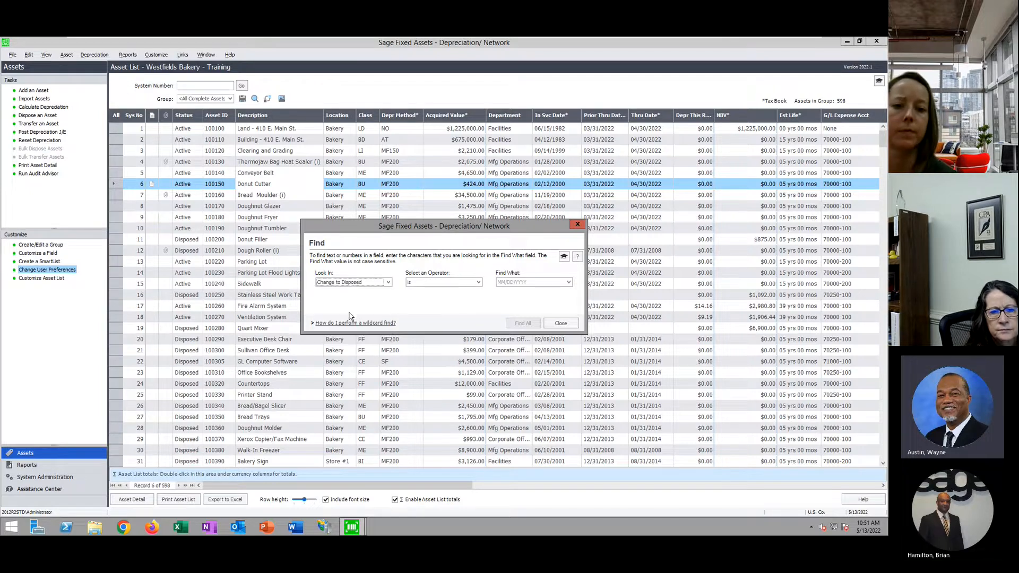
pyautogui.click(478, 282)
pyautogui.click(479, 284)
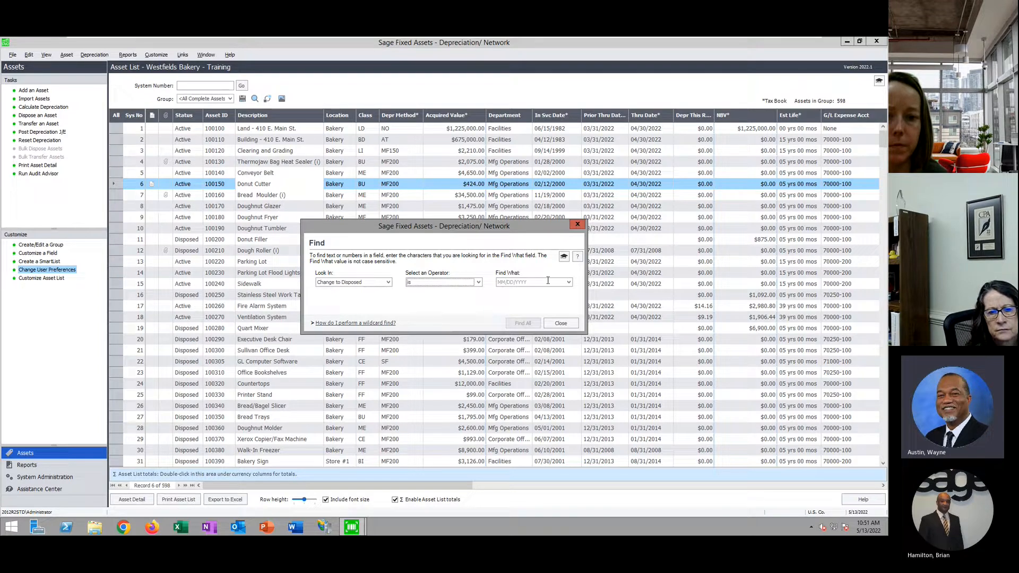
pyautogui.click(478, 283)
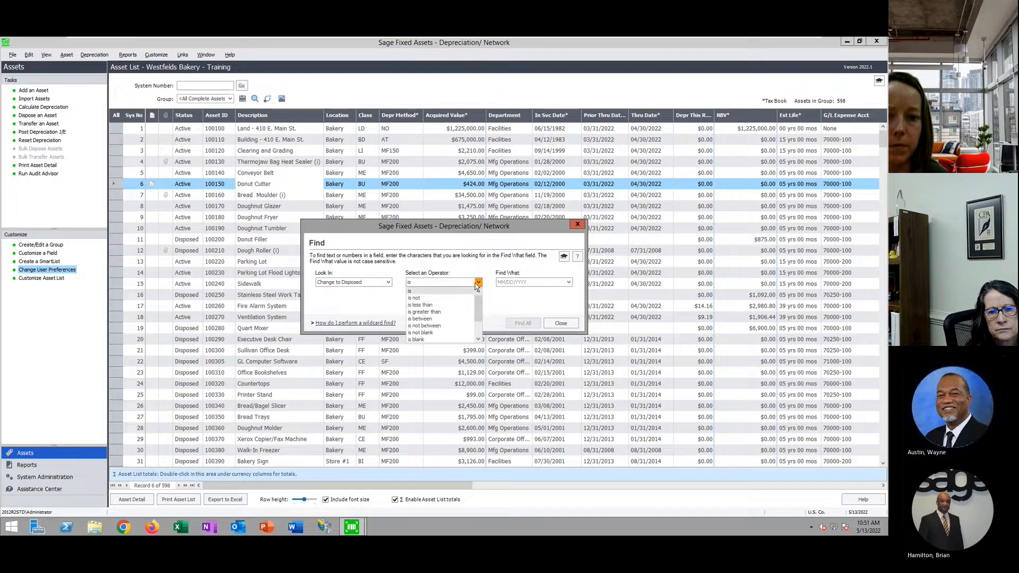
pyautogui.click(425, 320)
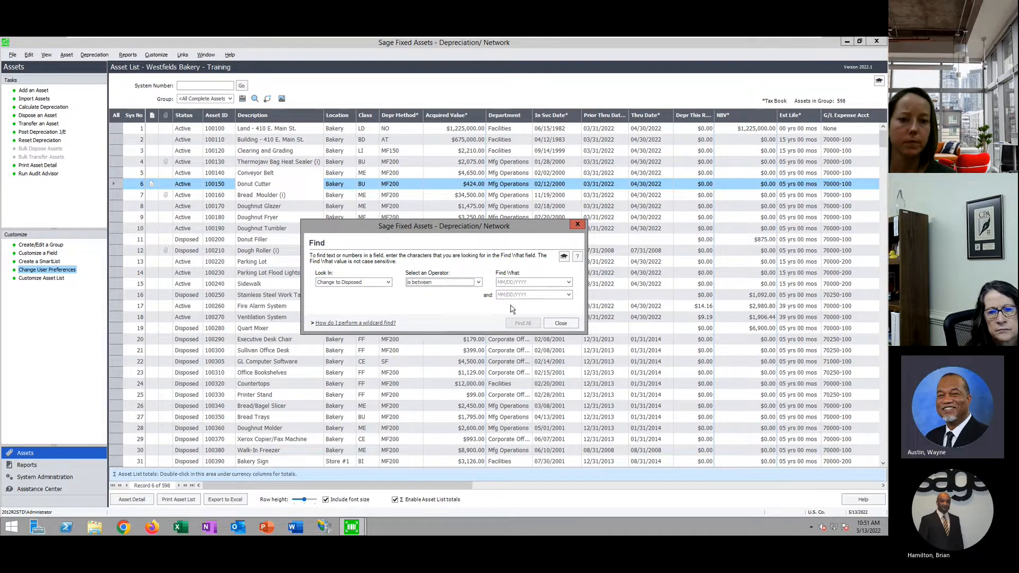
pyautogui.click(388, 282)
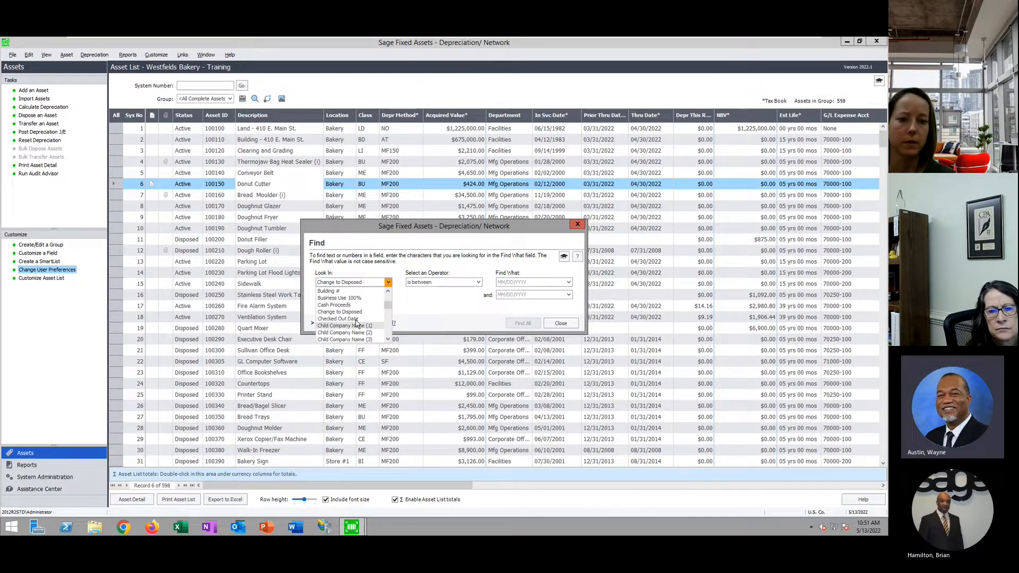
pyautogui.click(449, 311)
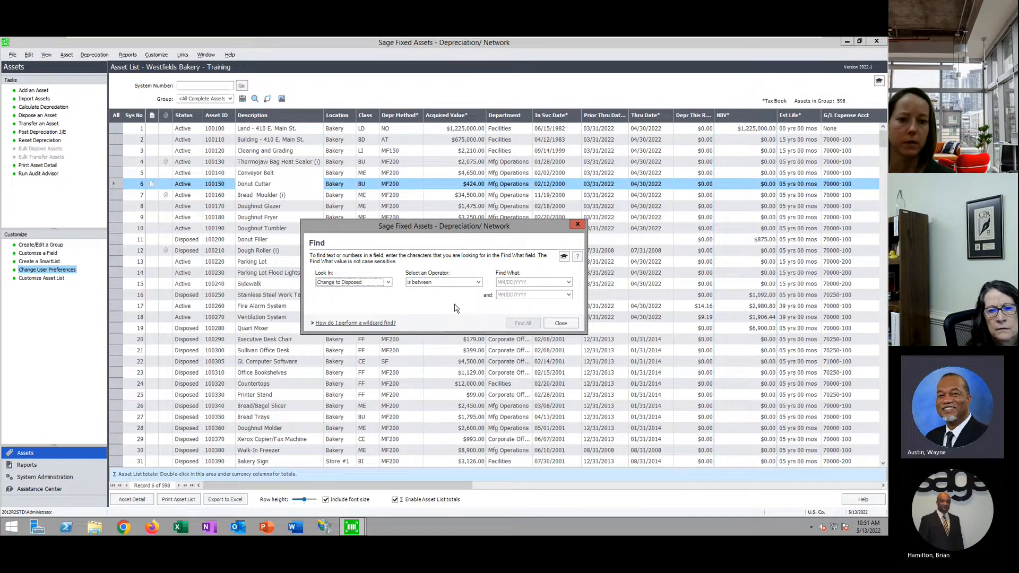
pyautogui.click(571, 324)
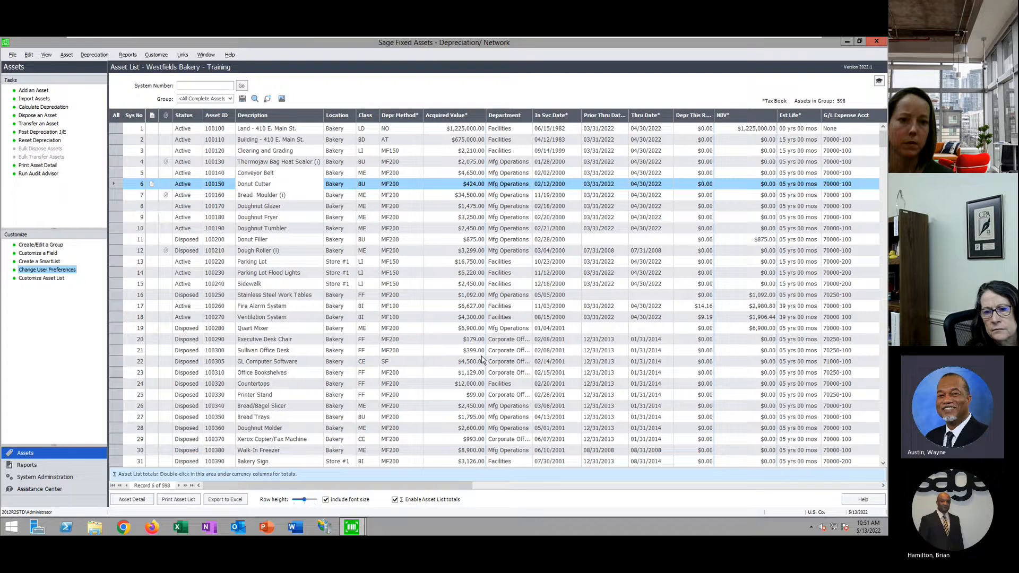
# Set the Find to look in Acquisition Value (Tax) with the 'is less than' operator
pyautogui.click(255, 99)
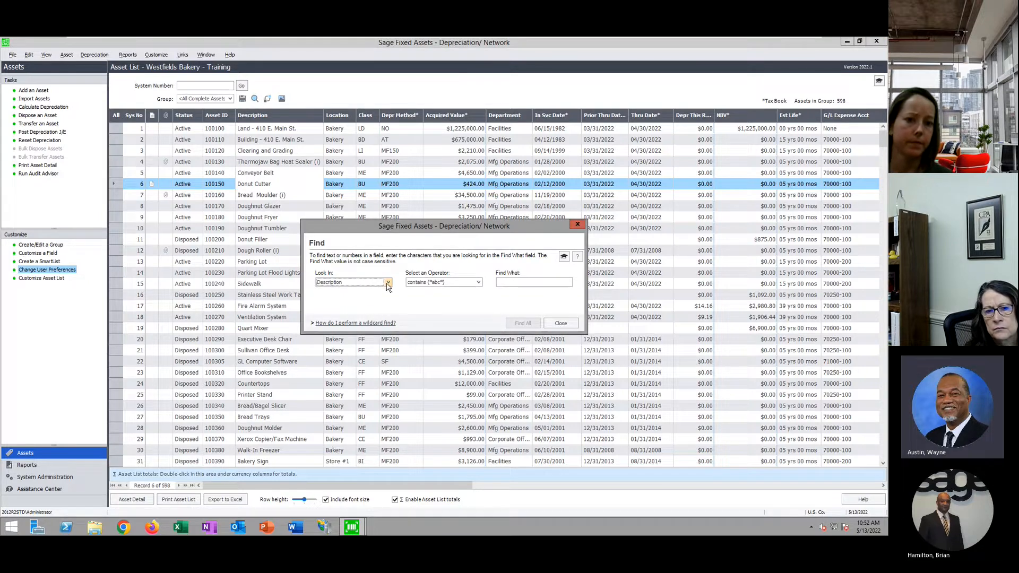
pyautogui.click(388, 283)
pyautogui.moveTo(389, 314); pyautogui.dragTo(389, 300)
pyautogui.scroll(-2, 363, 318)
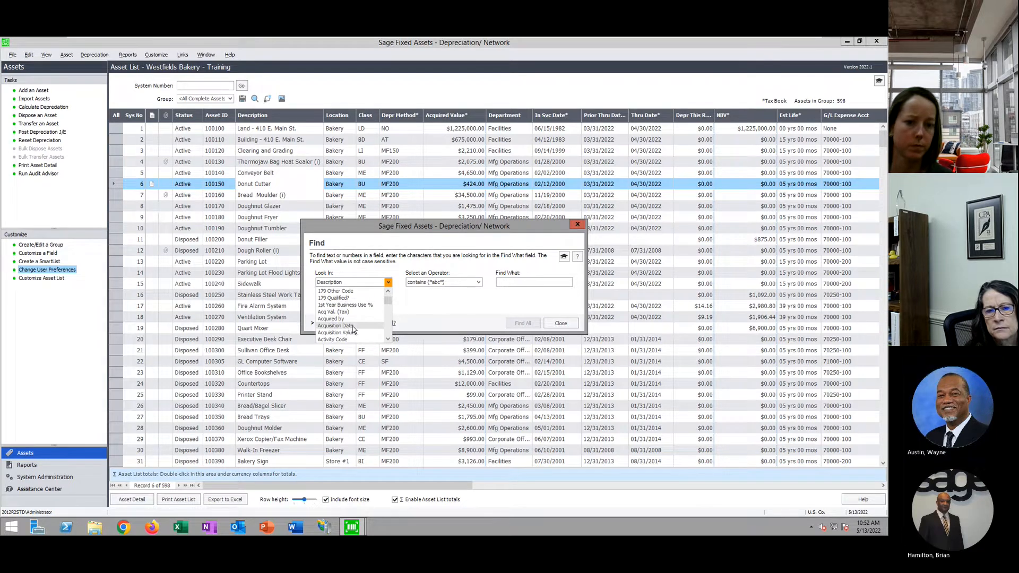
pyautogui.click(350, 325)
pyautogui.click(387, 283)
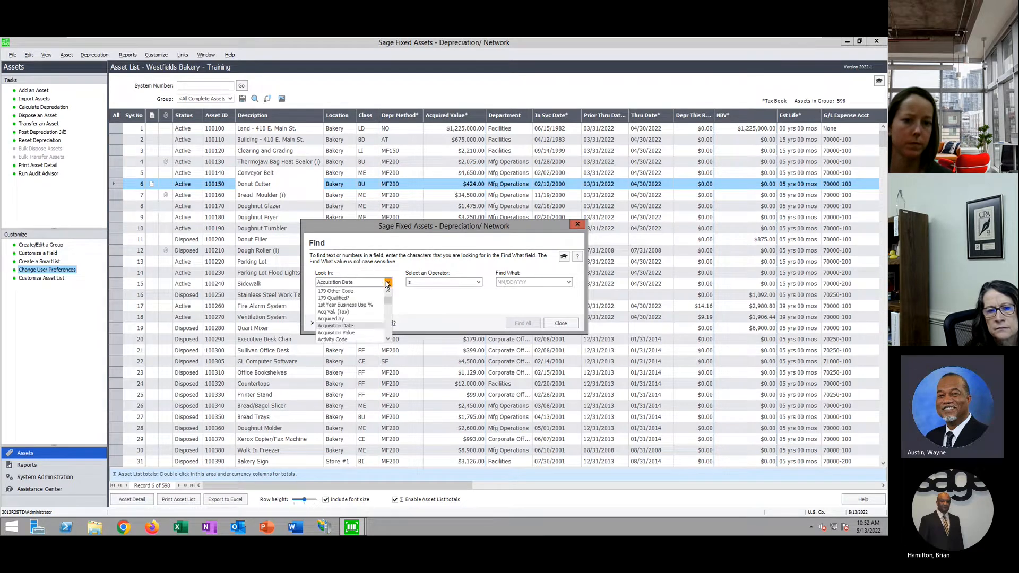
pyautogui.click(348, 326)
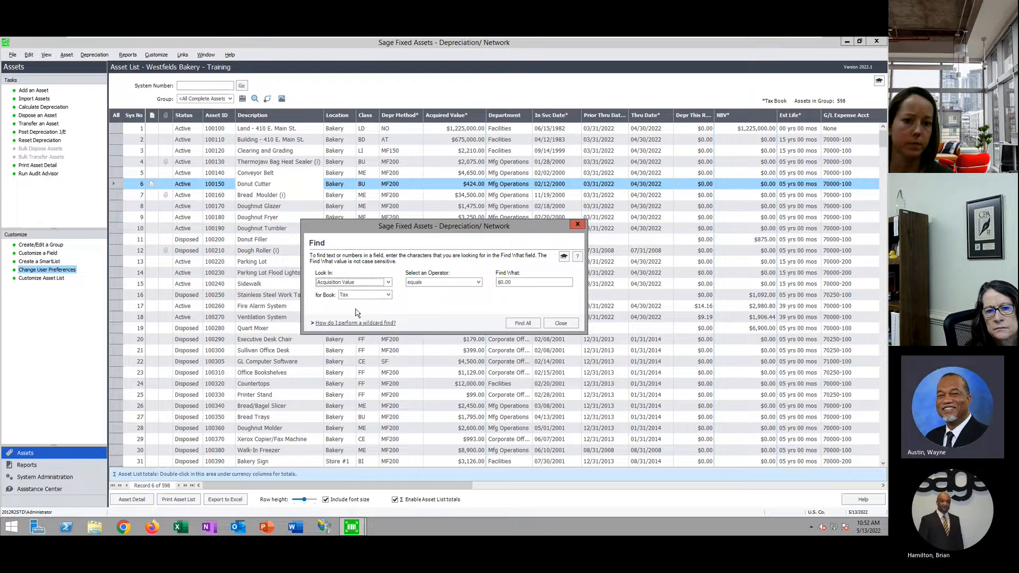
pyautogui.click(478, 282)
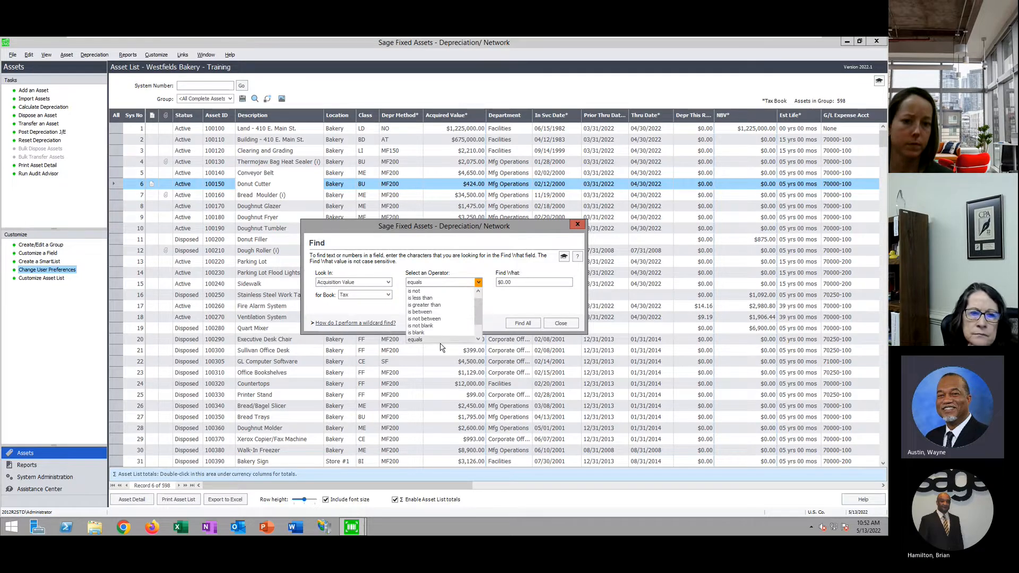
pyautogui.scroll(-1, 446, 319)
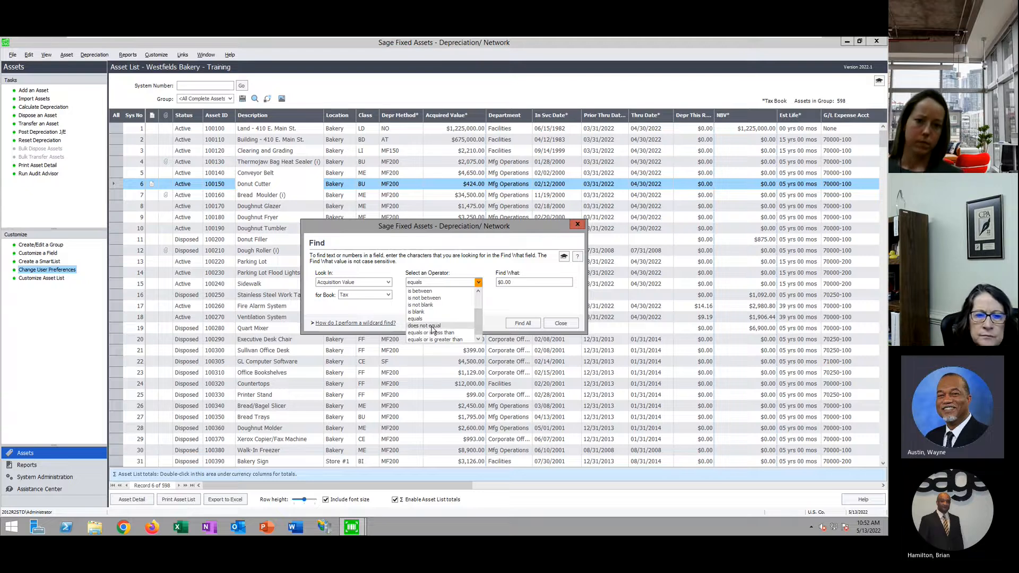
pyautogui.scroll(2, 440, 310)
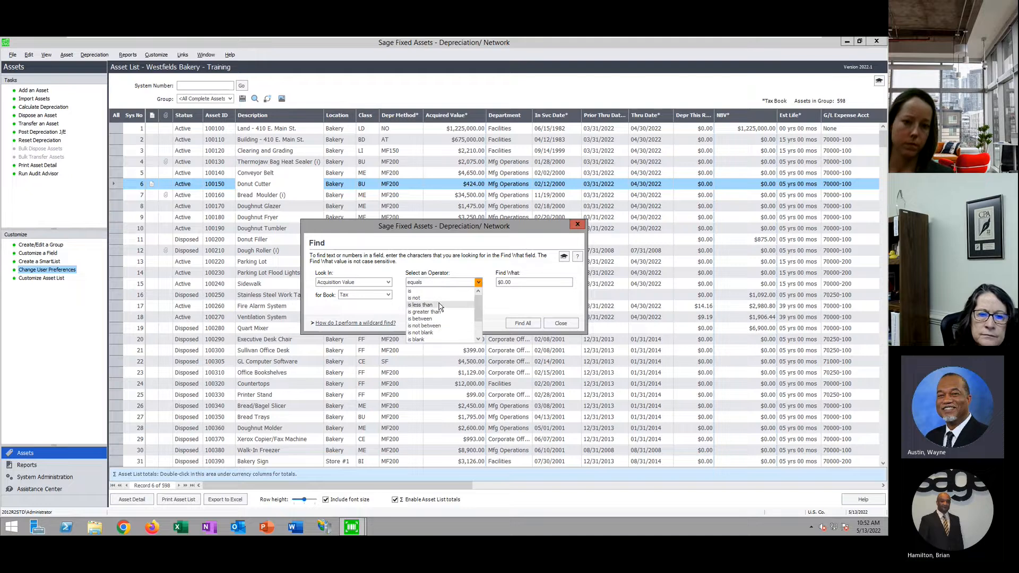
pyautogui.click(439, 305)
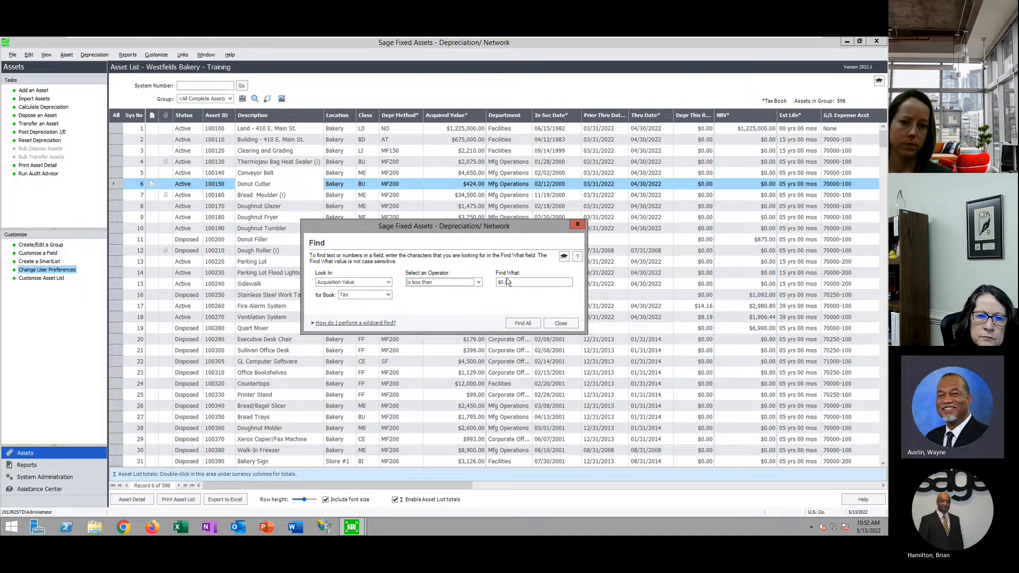
# Enter $5,000.00, find all matching assets, and select all 372 in the Temporary Group
pyautogui.click(531, 283)
pyautogui.moveTo(469, 286); pyautogui.dragTo(402, 283)
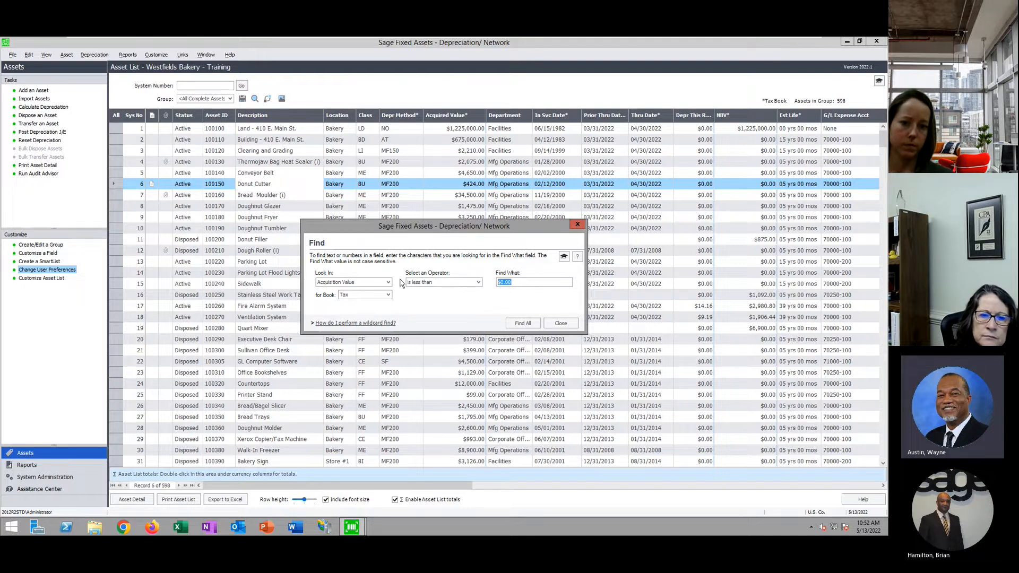
pyautogui.write('5,000')
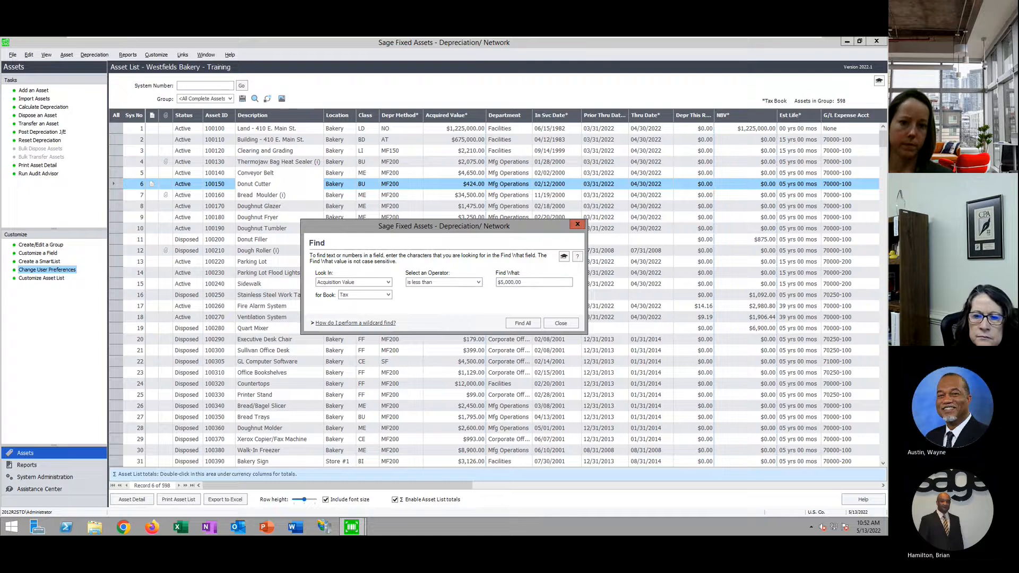
pyautogui.click(523, 323)
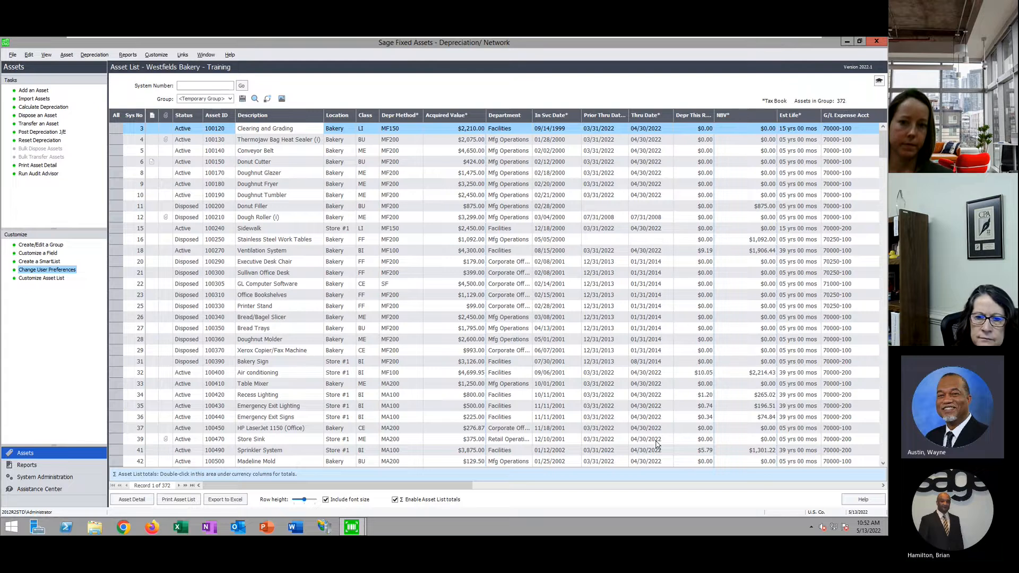
pyautogui.click(116, 116)
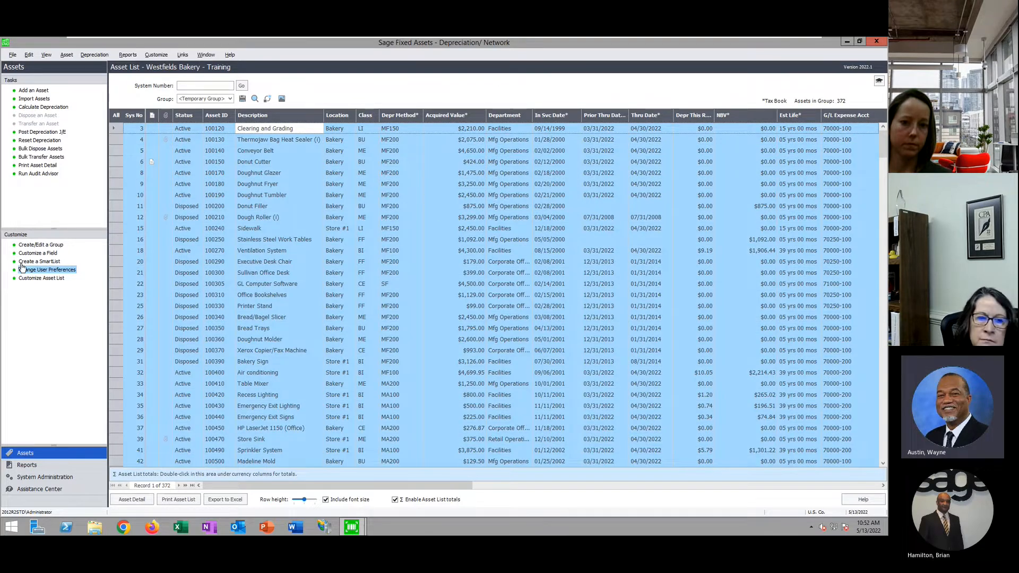
# Name a new group 'Assets Less than $5K' in Create/Edit a Group and add it
pyautogui.click(47, 245)
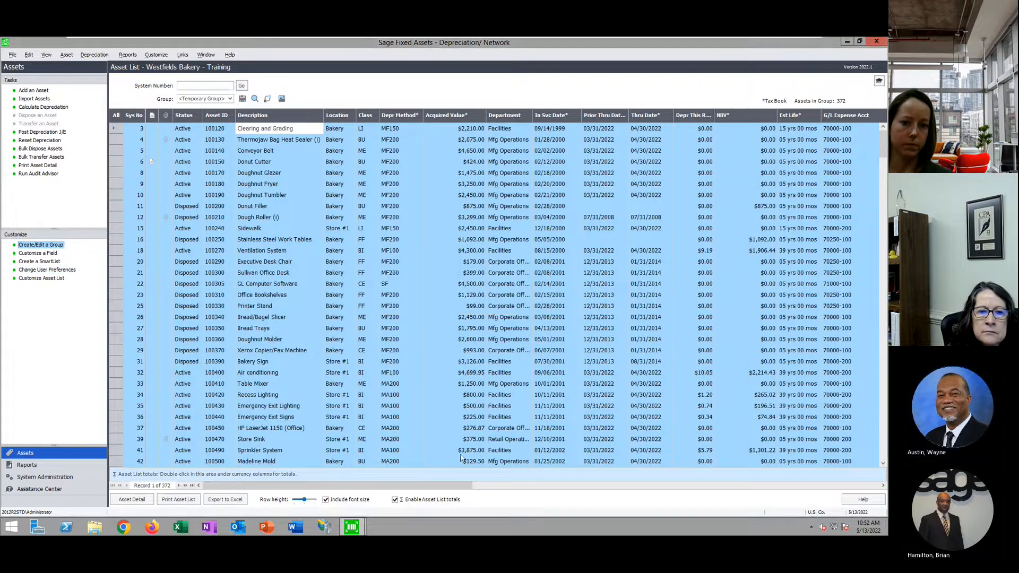
pyautogui.moveTo(464, 285)
pyautogui.mouseDown()
pyautogui.moveTo(465, 303)
pyautogui.moveTo(464, 281)
pyautogui.mouseUp()
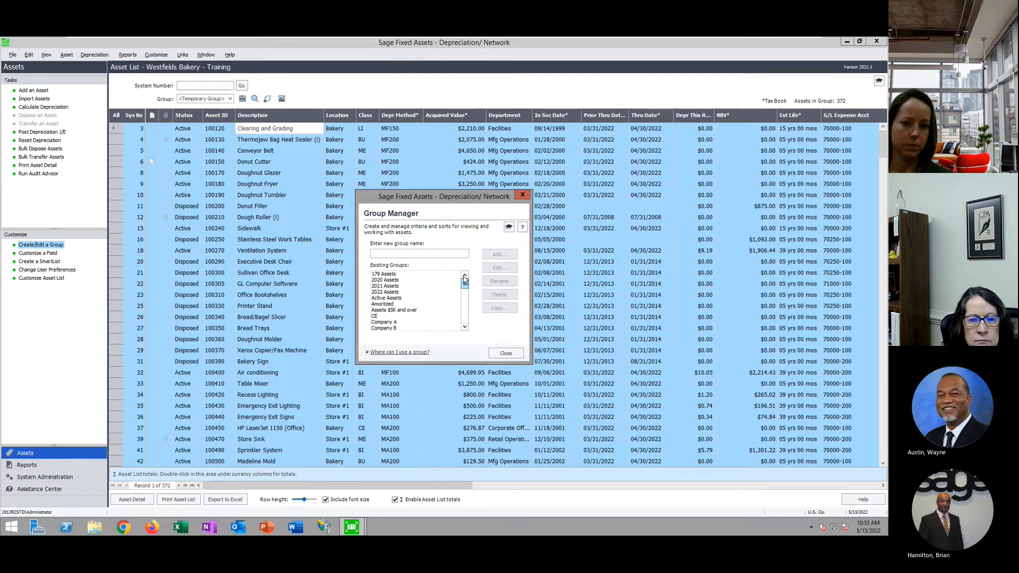
pyautogui.click(384, 252)
pyautogui.write('A')
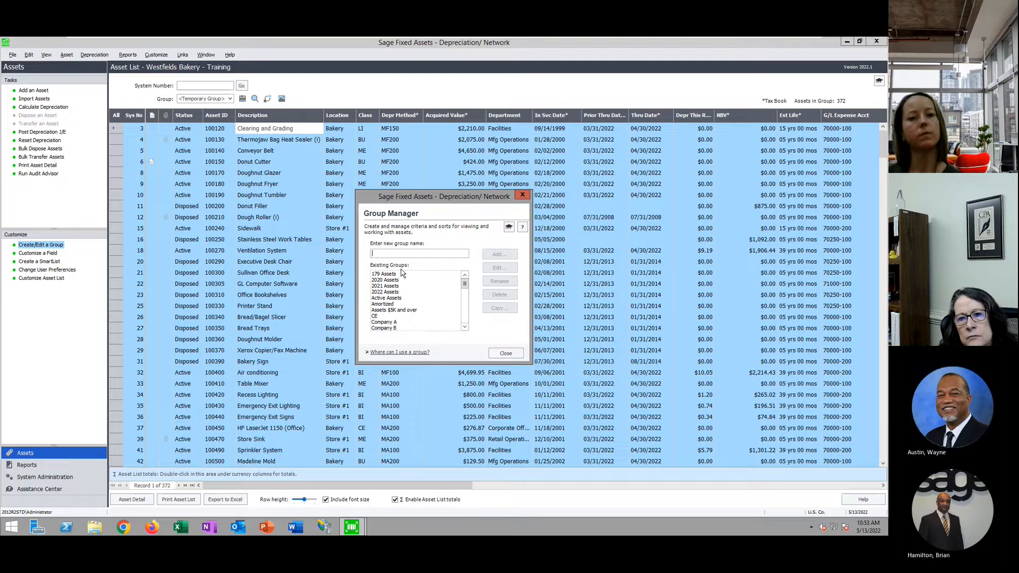
pyautogui.press('BackSpace')
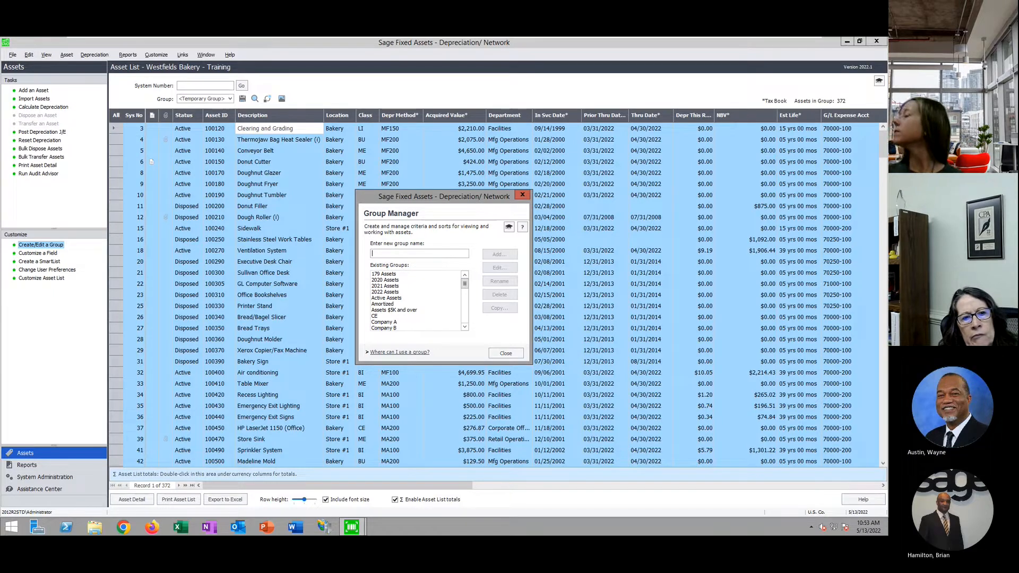
pyautogui.write('Asse')
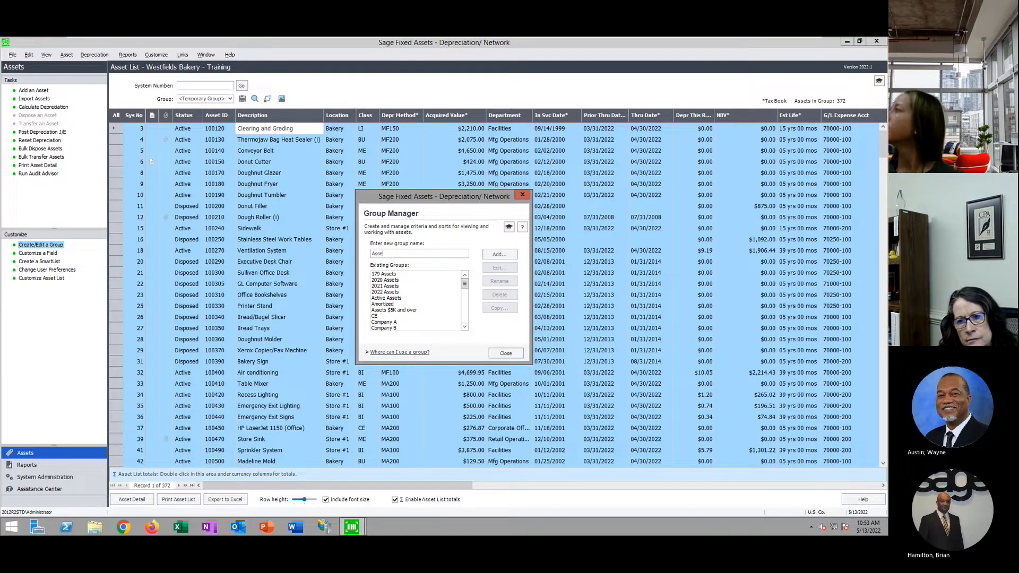
pyautogui.write('ts Less than $5K')
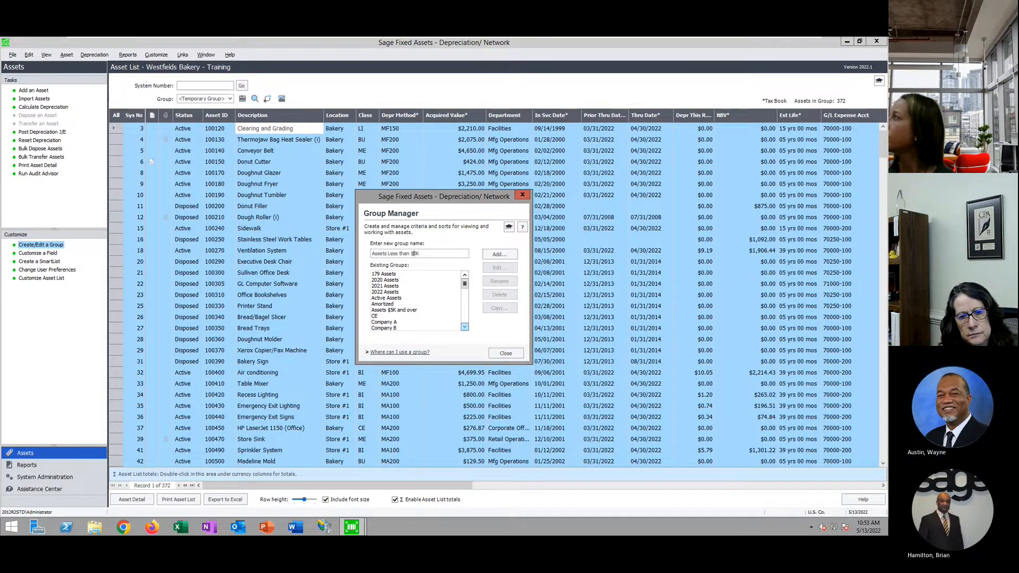
pyautogui.click(499, 254)
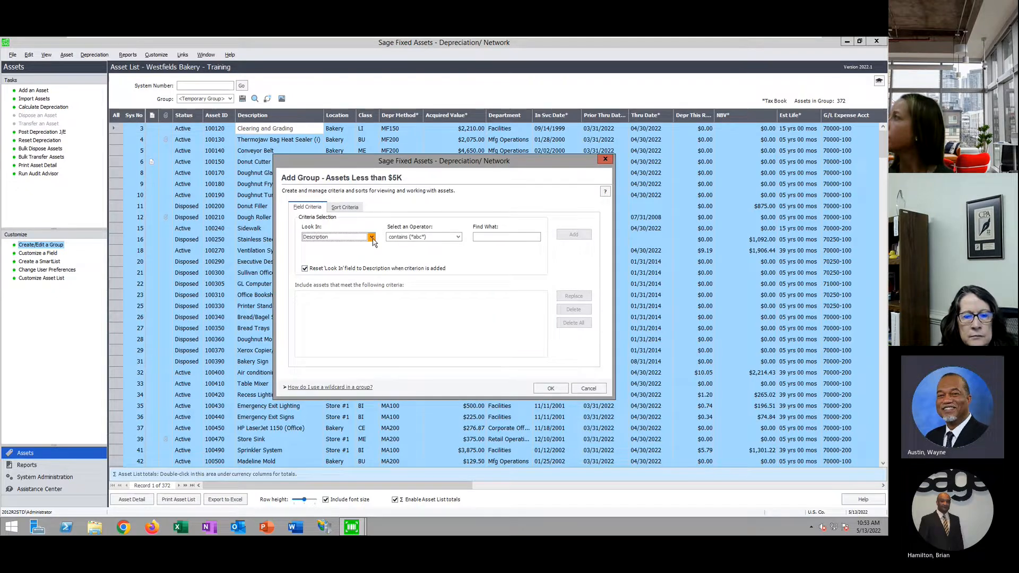
# Add the criterion Acquisition Value is less than $5,000.00, save the group, and close Group Manager
pyautogui.click(371, 237)
pyautogui.scroll(10, 351, 279)
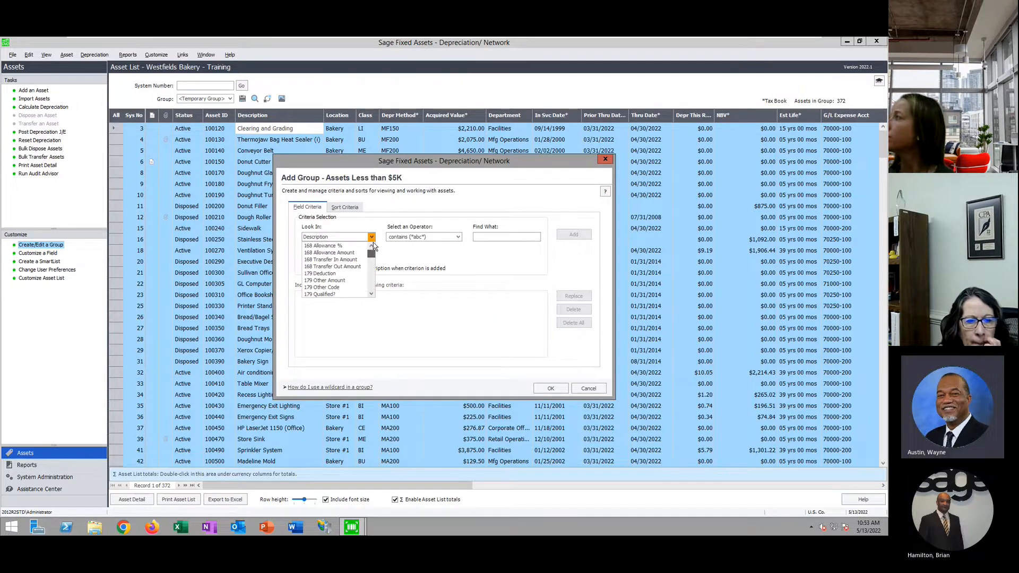
pyautogui.scroll(-2, 341, 269)
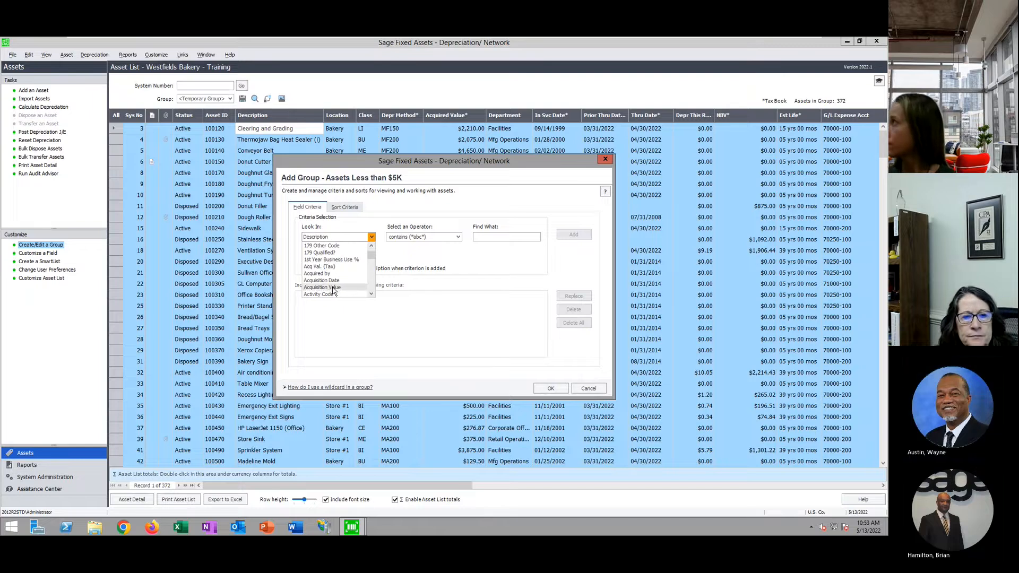
pyautogui.click(341, 289)
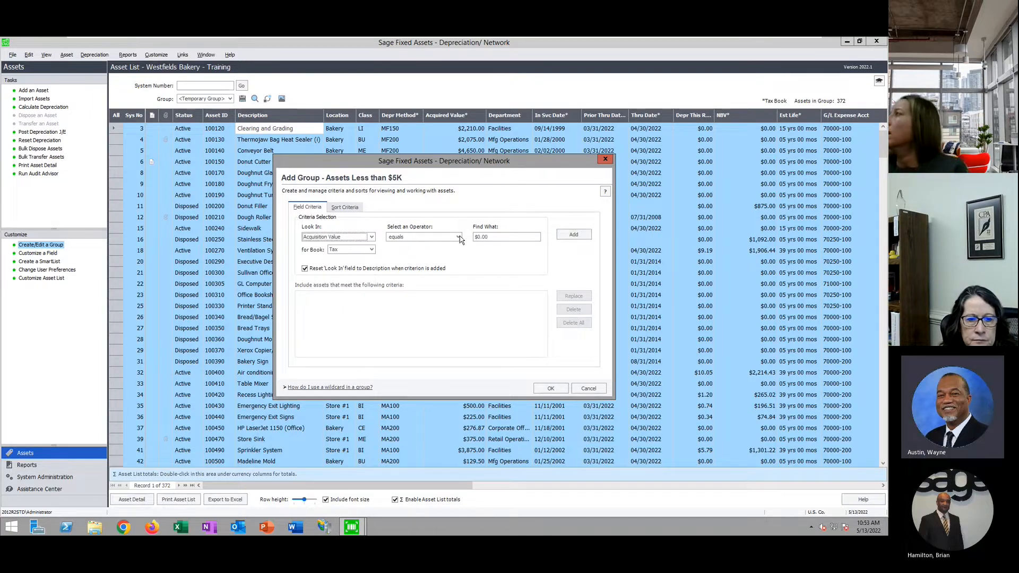
pyautogui.click(456, 237)
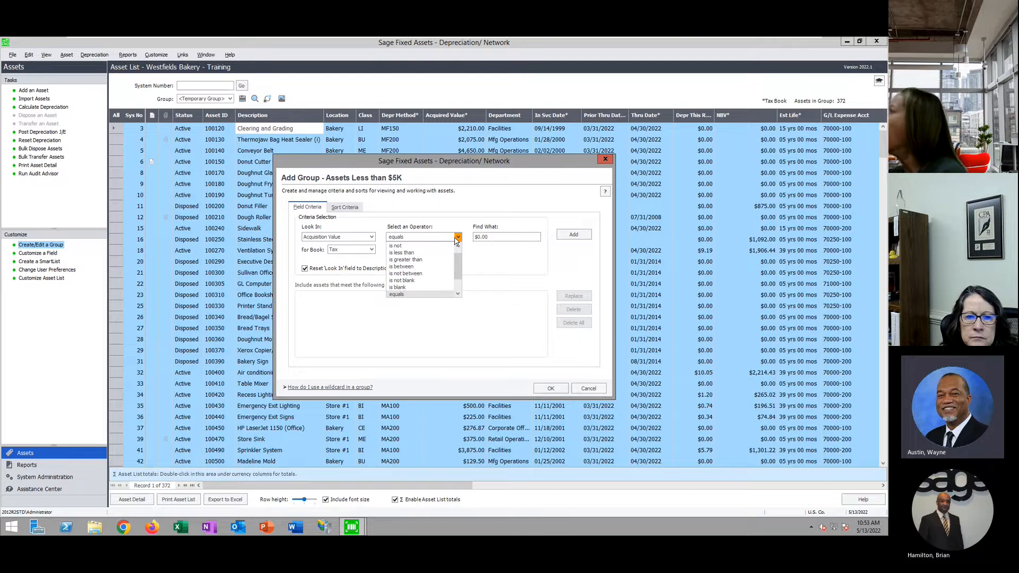
pyautogui.click(423, 253)
pyautogui.click(492, 237)
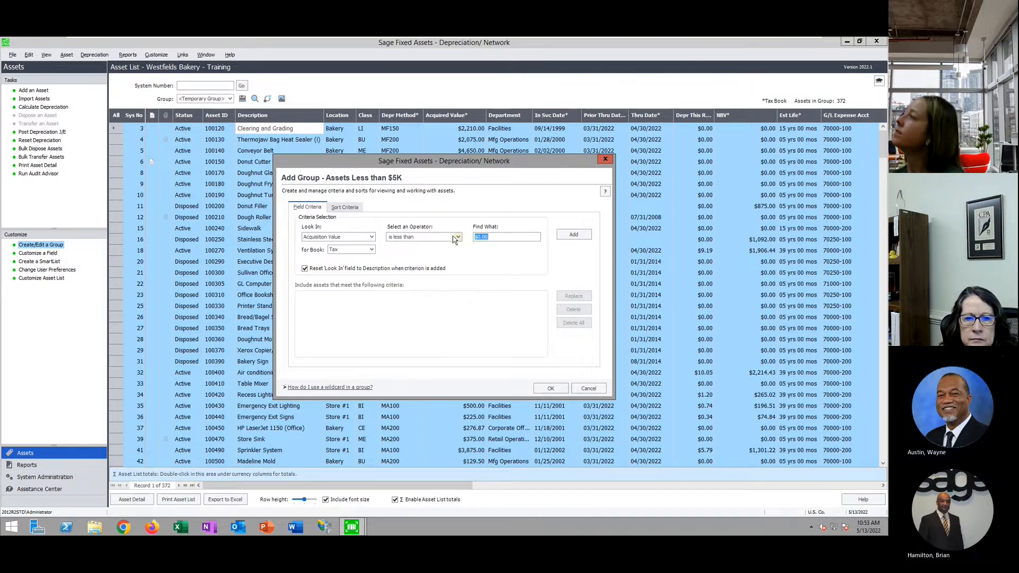
pyautogui.write('500')
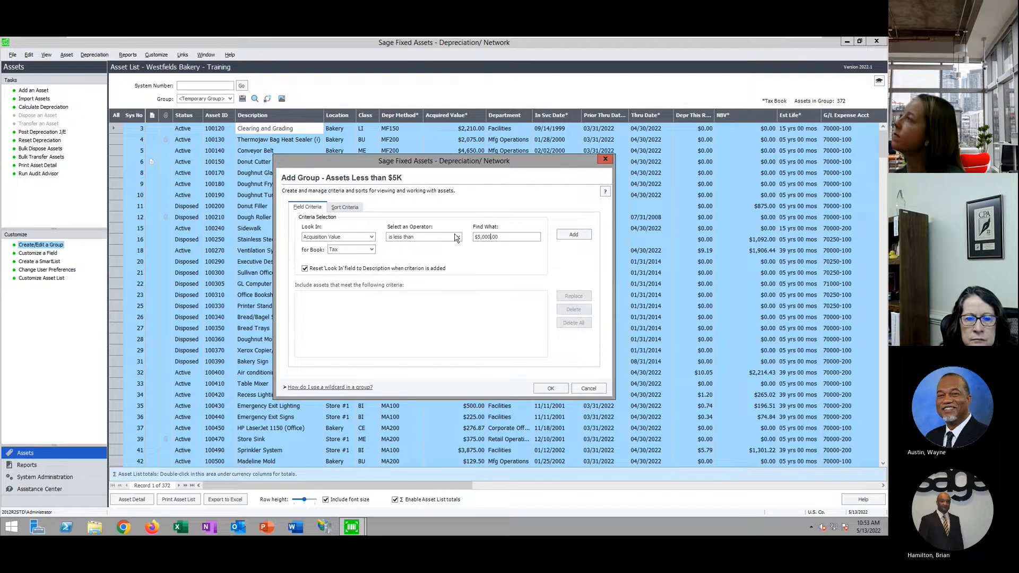
pyautogui.click(574, 236)
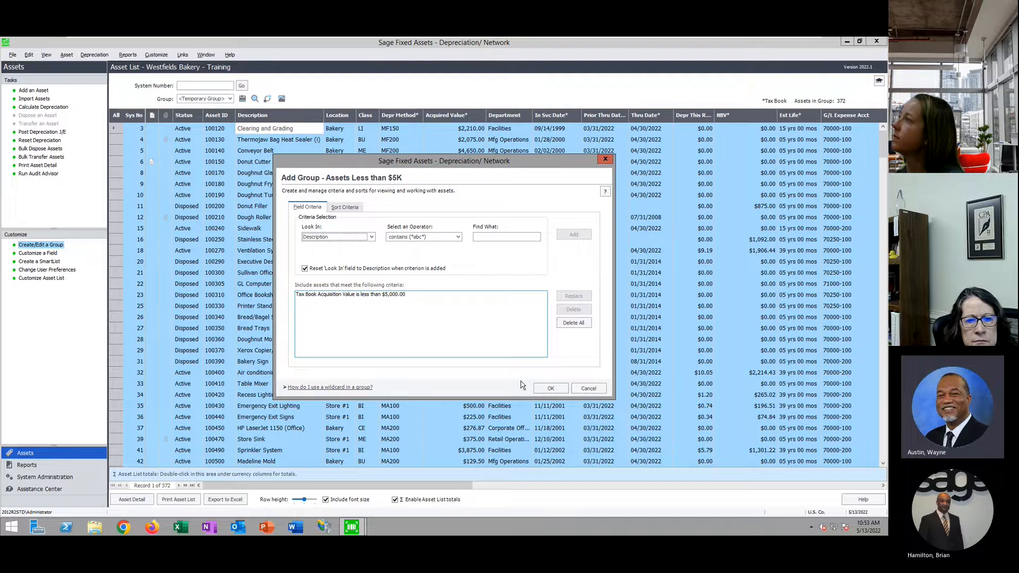
pyautogui.click(551, 388)
pyautogui.click(505, 353)
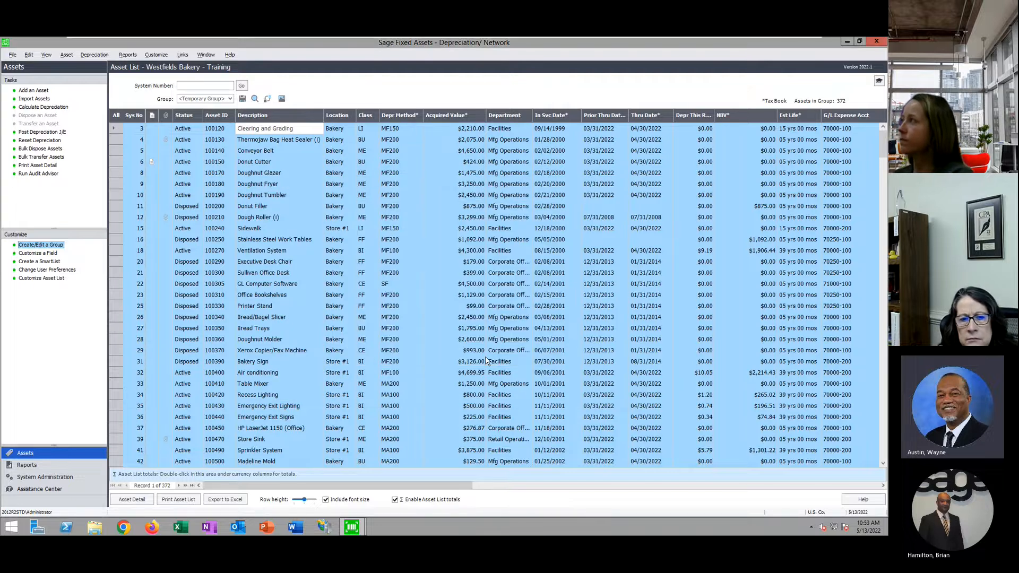
# Cycle the Group filter through All Complete Assets and Assets $5K and over, ending on Assets Less than $5K
pyautogui.click(228, 99)
pyautogui.click(234, 114)
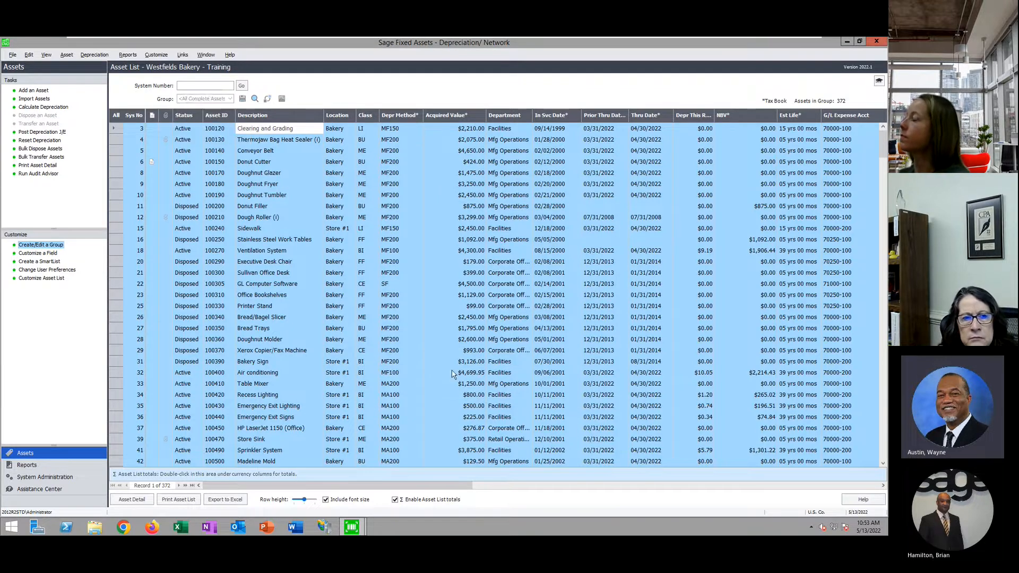
pyautogui.click(230, 99)
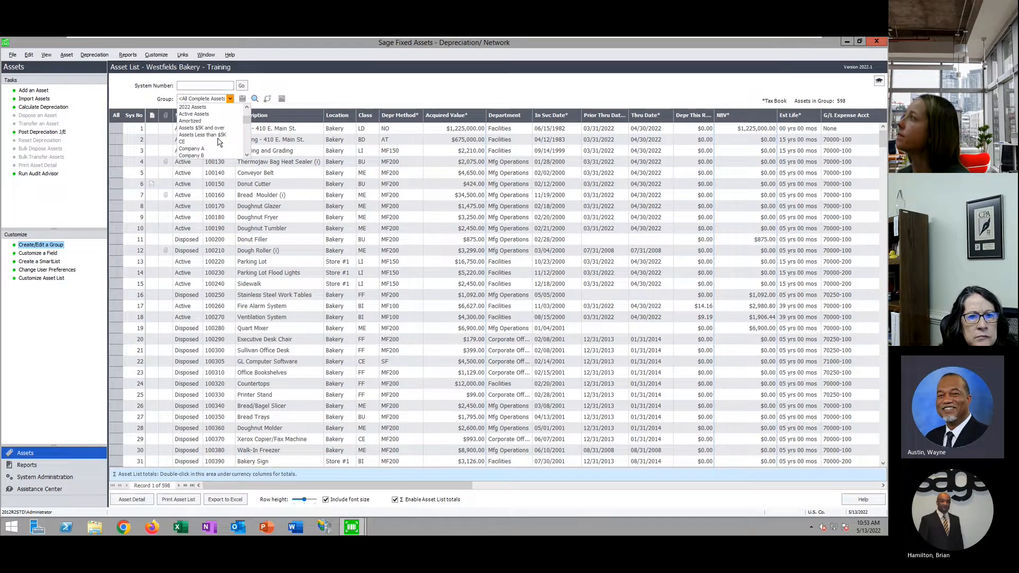
pyautogui.click(210, 128)
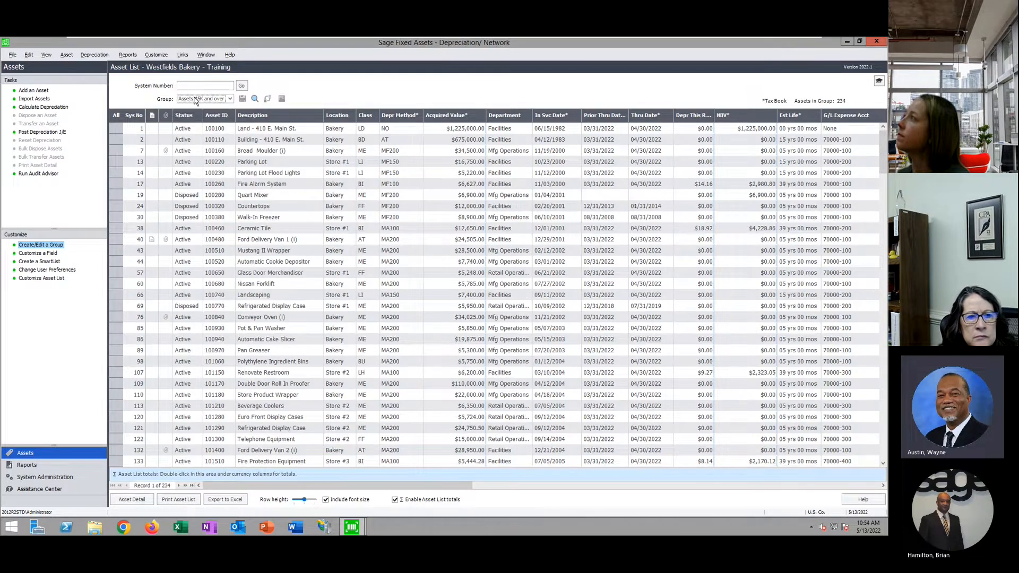
pyautogui.click(231, 99)
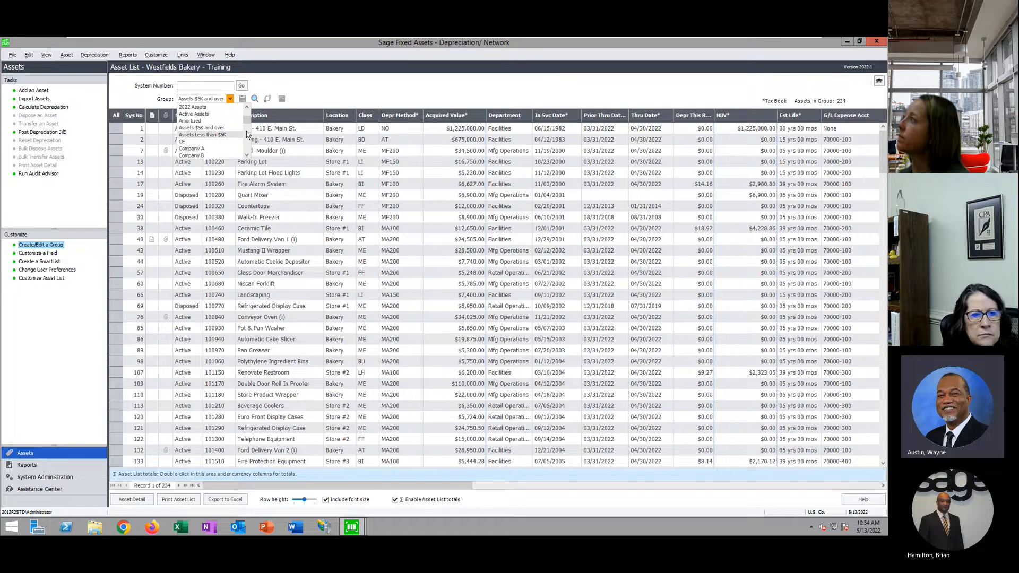
pyautogui.click(215, 135)
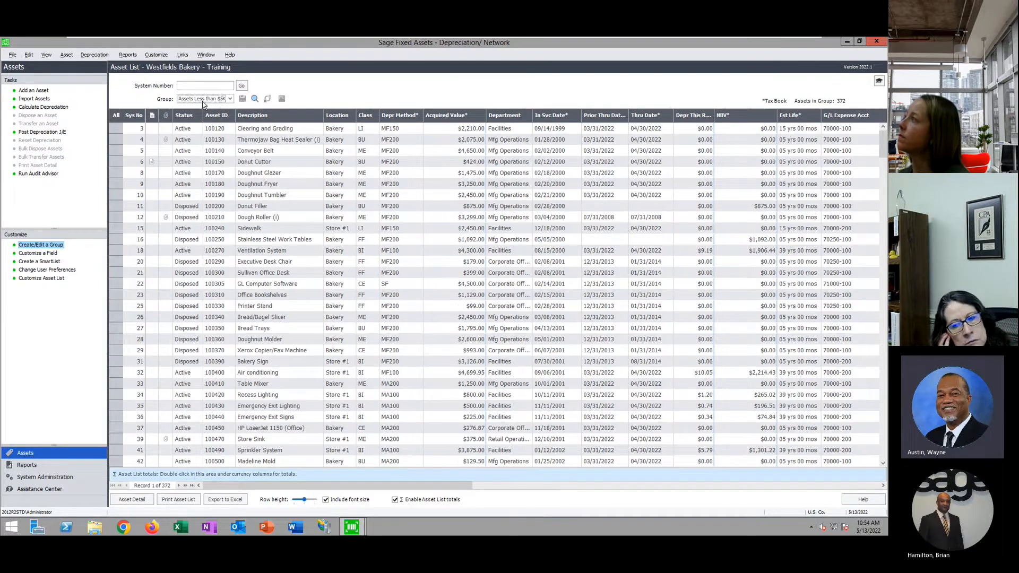
pyautogui.click(229, 99)
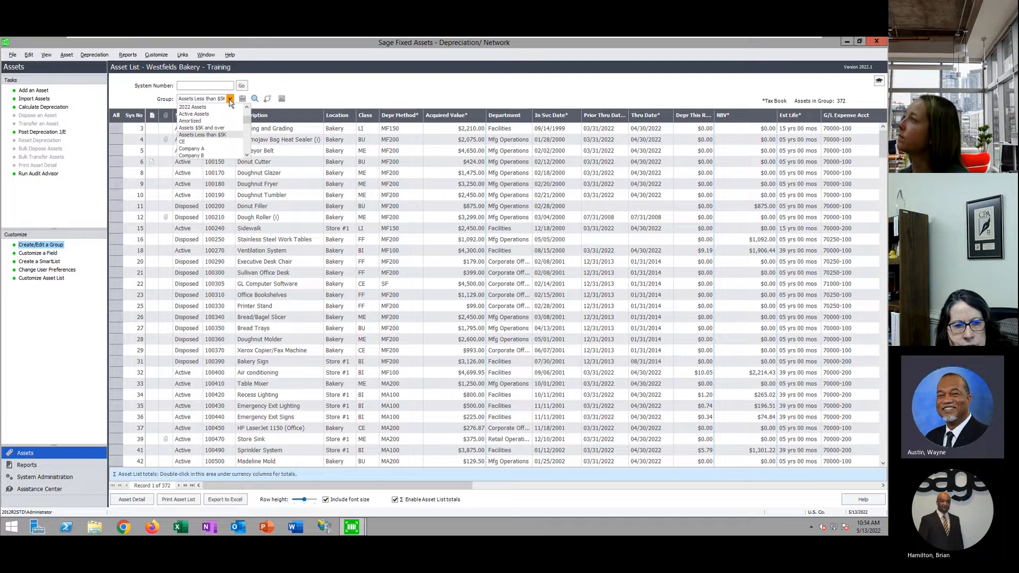
pyautogui.click(212, 136)
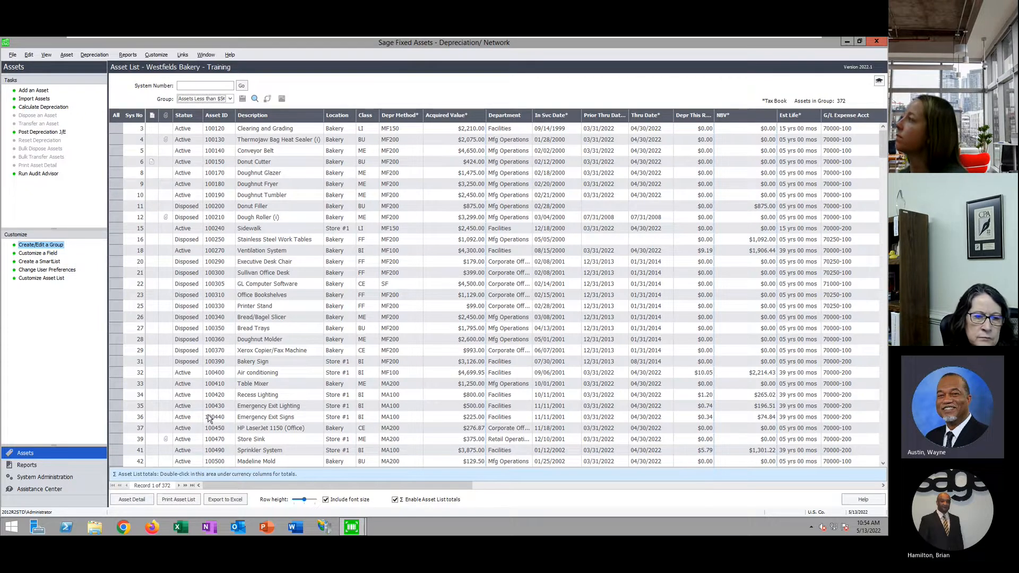
# Open the Depreciation Expense report setup from the Reports list
pyautogui.click(127, 54)
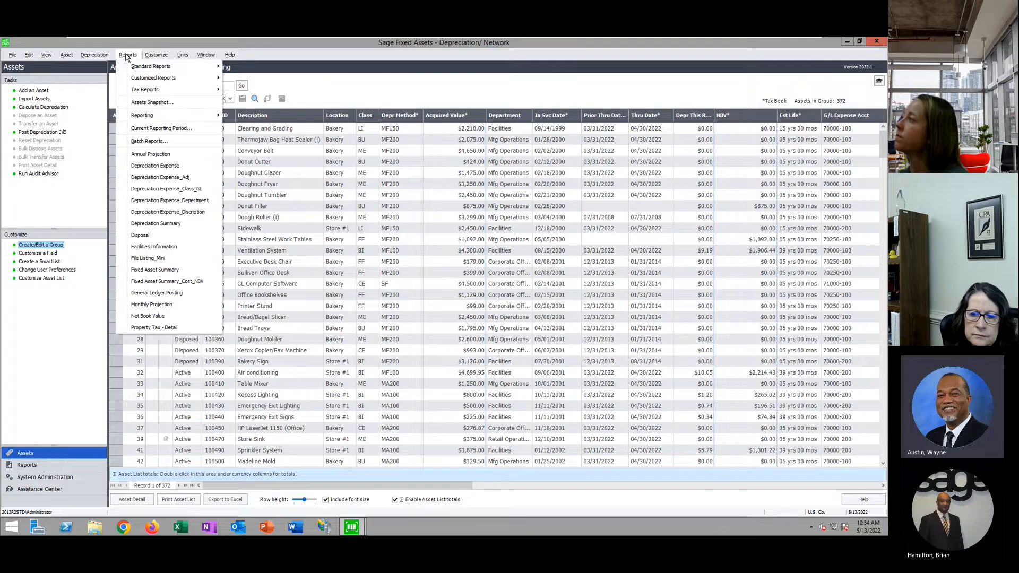
pyautogui.moveTo(171, 65)
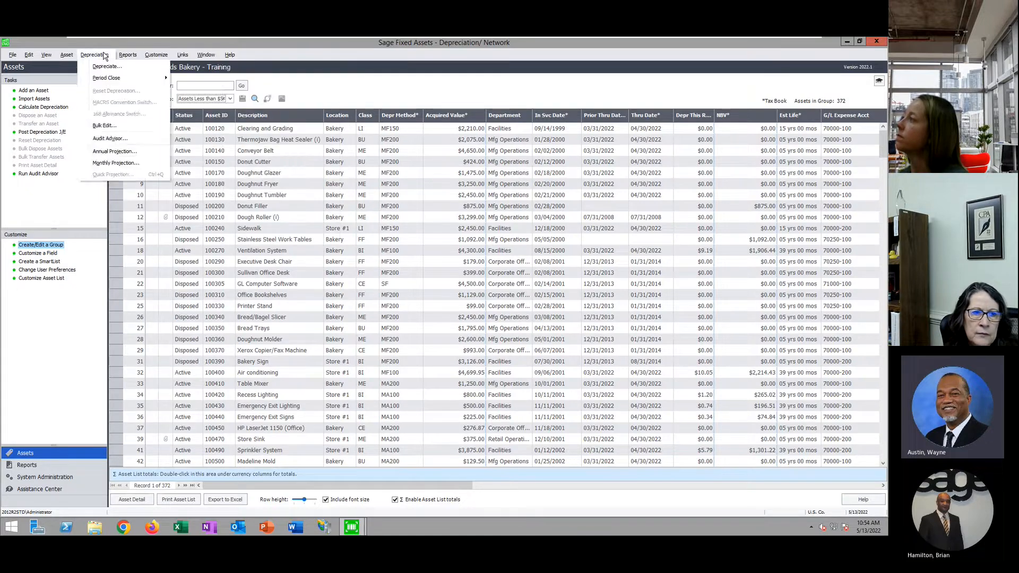
pyautogui.moveTo(94, 54)
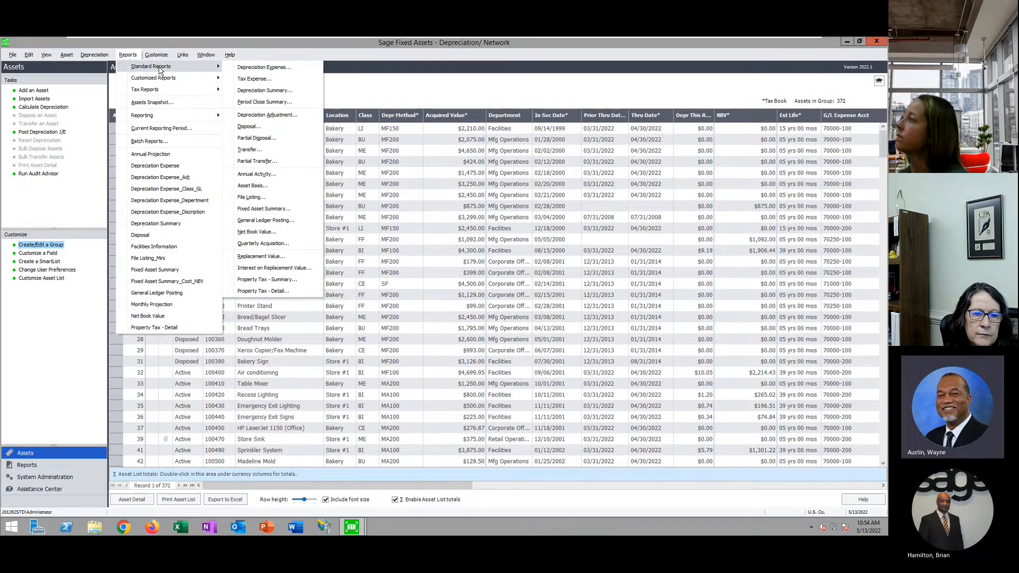
pyautogui.click(403, 393)
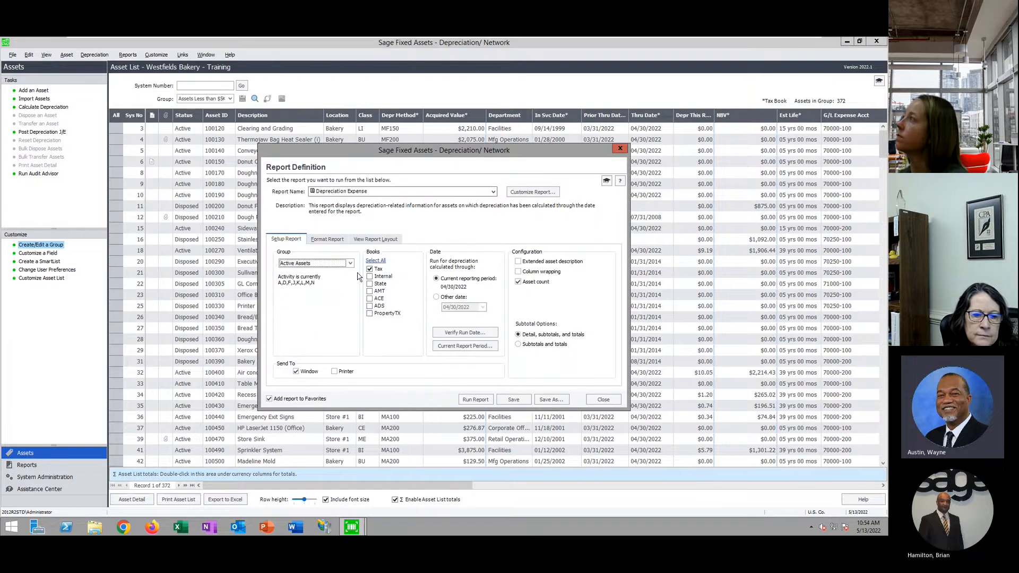
# Run the report for the Assets Less than $5K group on the Tax book, maximizing the preview
pyautogui.click(350, 263)
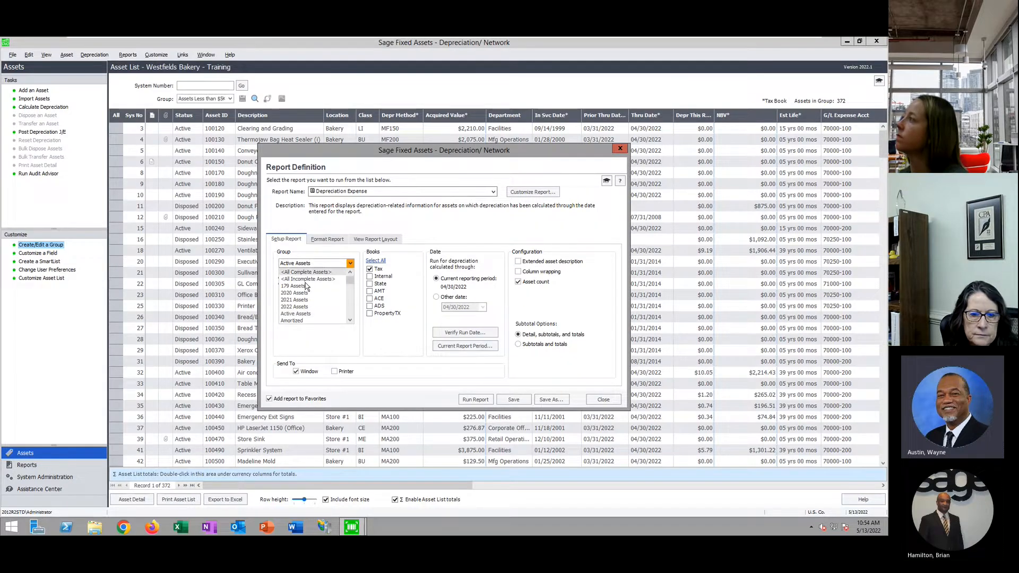
pyautogui.scroll(-1, 317, 313)
pyautogui.scroll(-1, 318, 312)
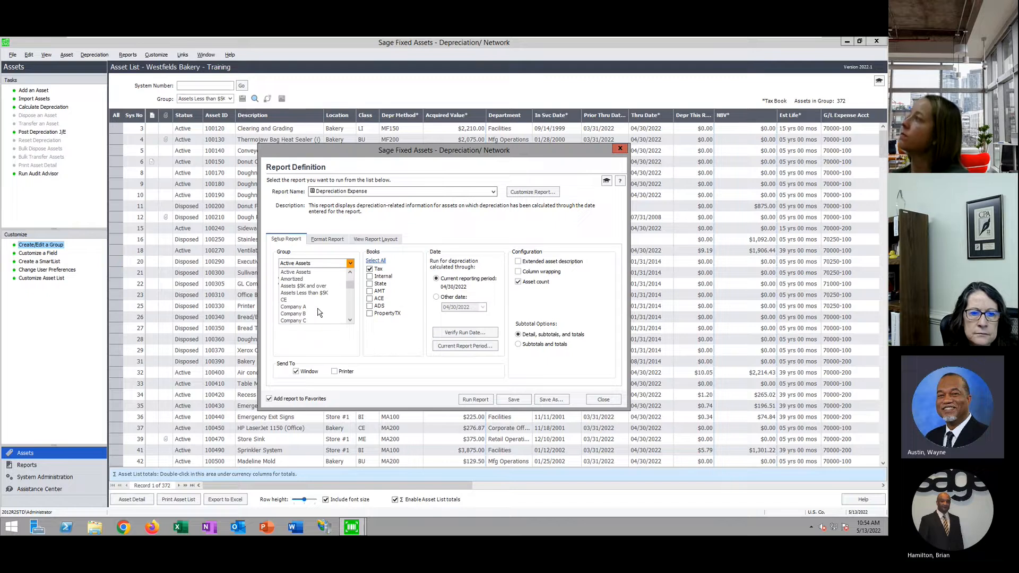
pyautogui.scroll(-1, 318, 313)
pyautogui.scroll(2, 317, 313)
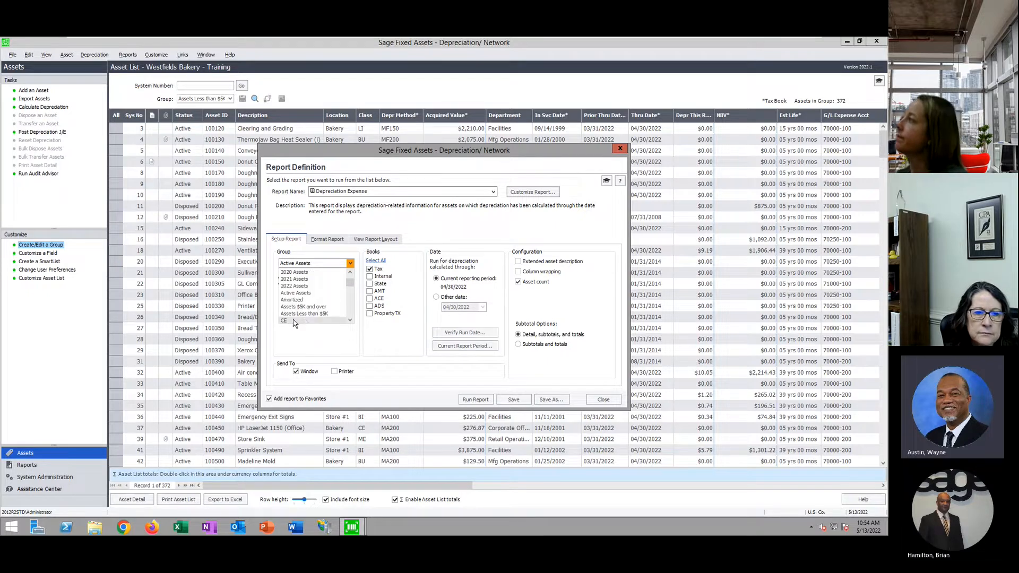
pyautogui.click(299, 313)
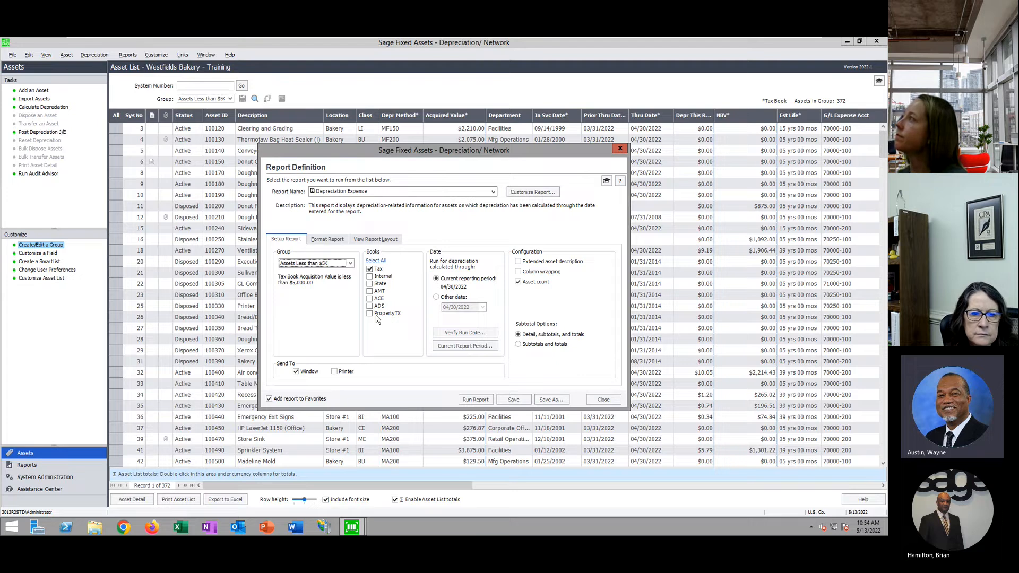
pyautogui.click(377, 269)
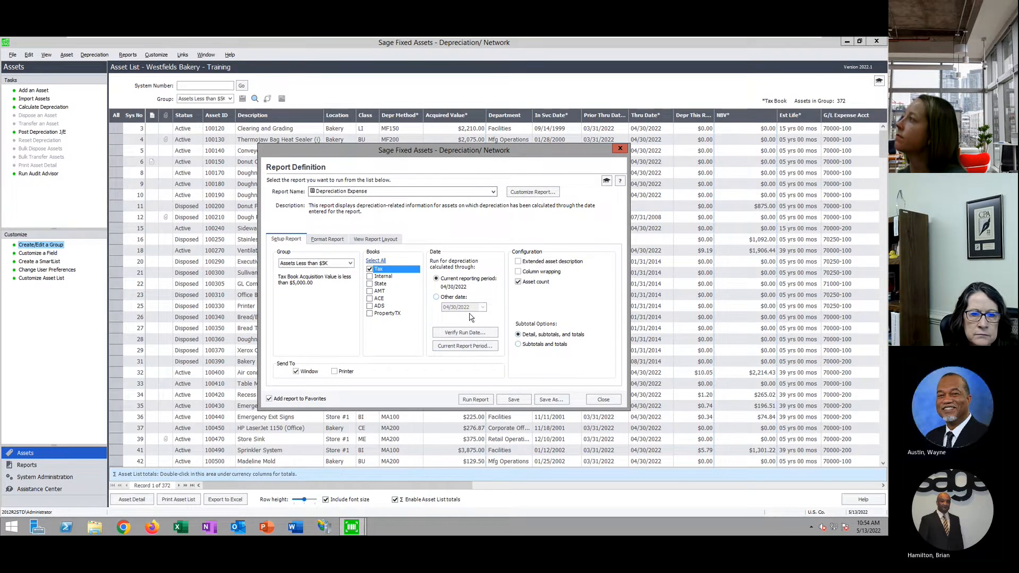
pyautogui.click(475, 399)
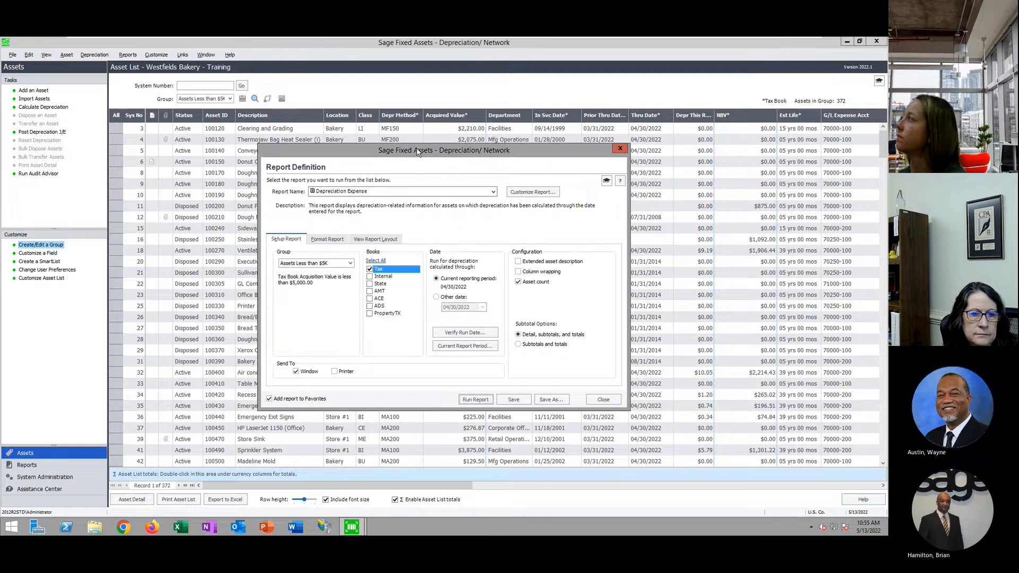
pyautogui.click(428, 125)
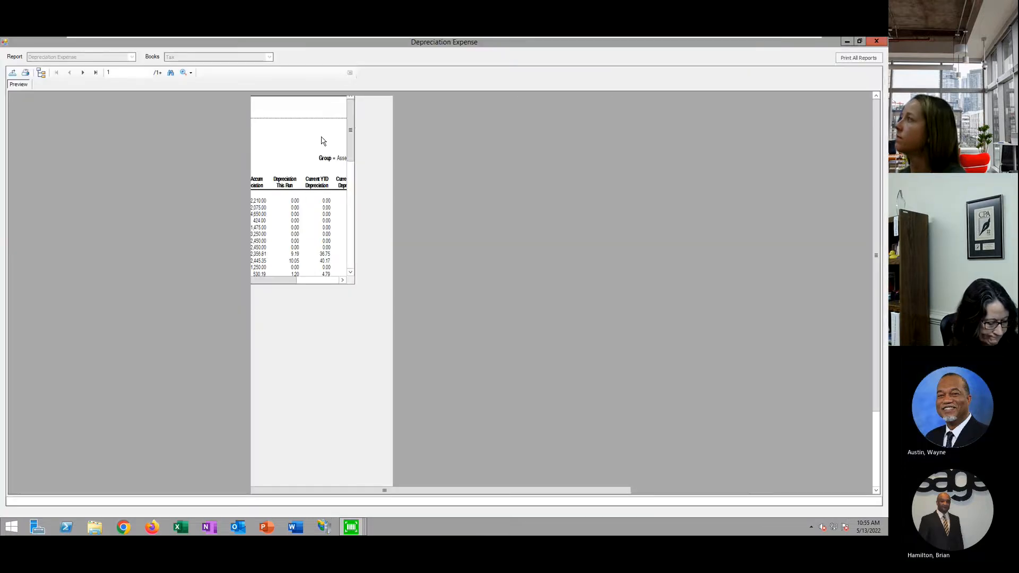
# Zoom the Depreciation Expense report preview to 200% and scroll through it
pyautogui.click(190, 72)
pyautogui.click(208, 128)
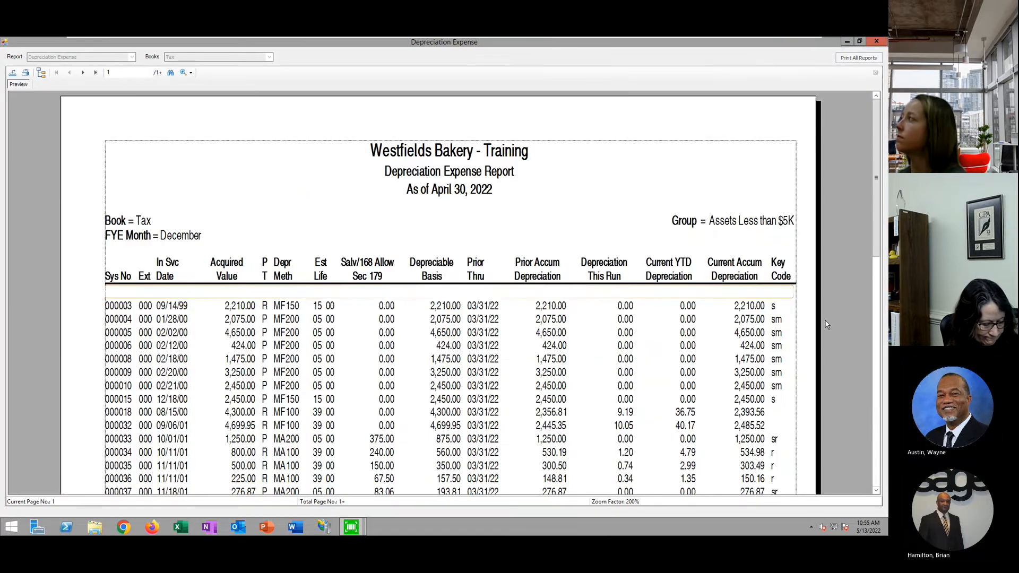
pyautogui.scroll(-3, 587, 261)
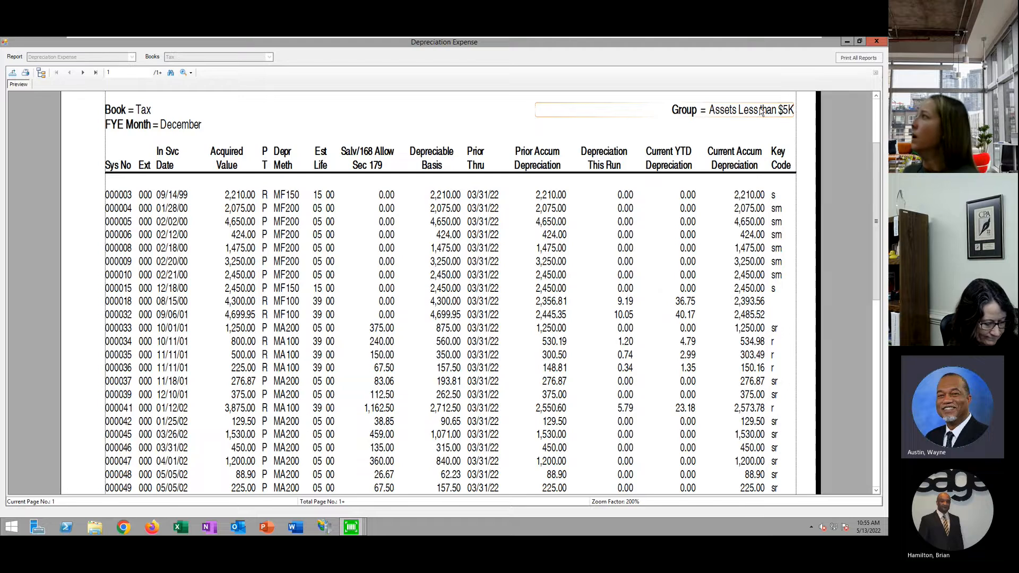
# Close the report and its setup, minimize Depreciation, and show Tracking's Inventory page
pyautogui.click(876, 41)
pyautogui.click(604, 399)
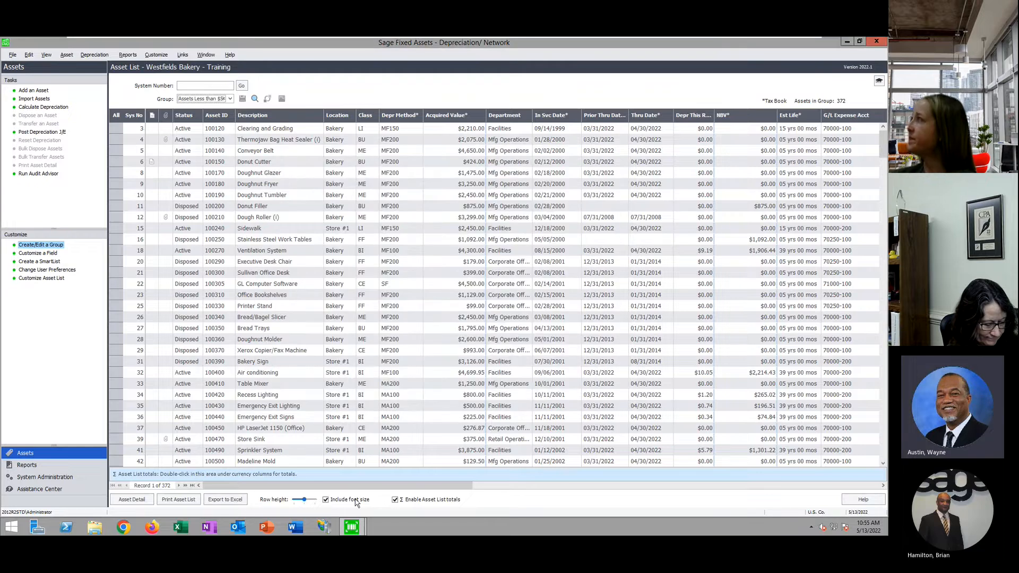
pyautogui.click(847, 42)
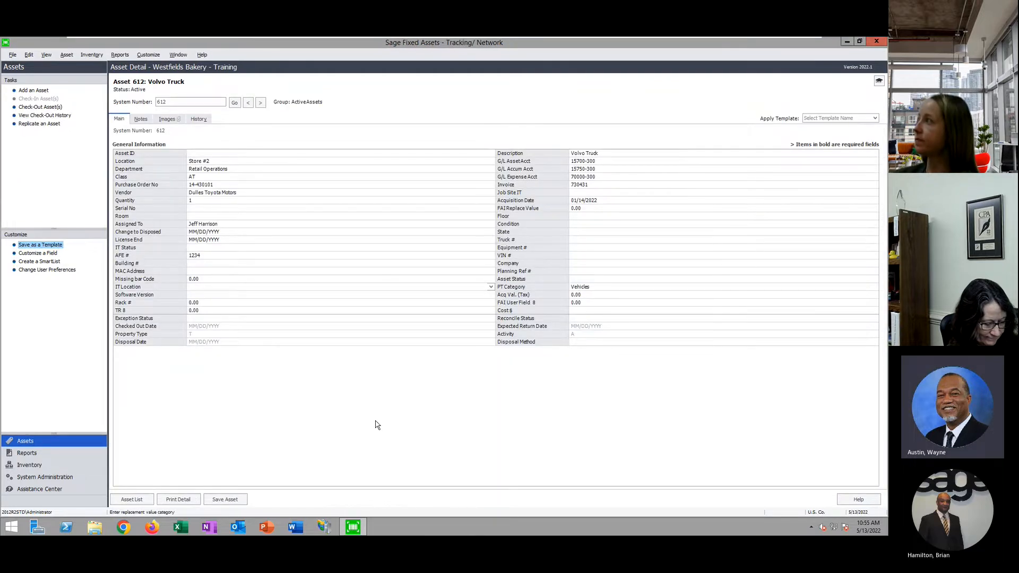
pyautogui.click(89, 467)
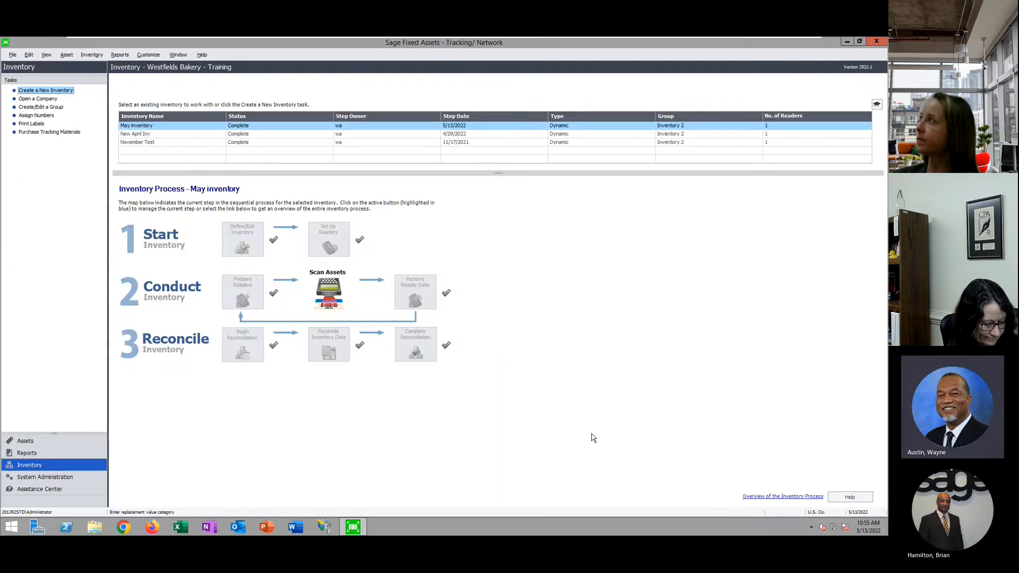